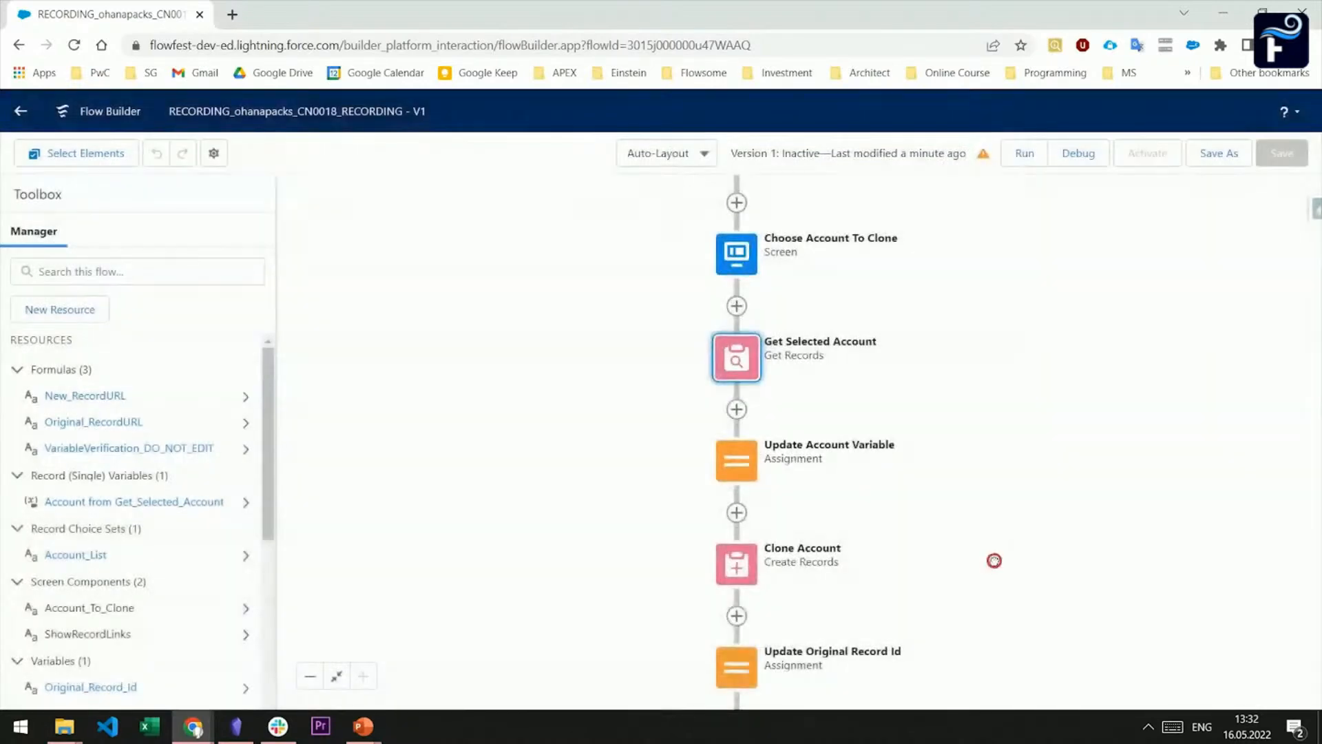
Review the variable values set in the Update Account Variable assignment, leaving them unedited
scroll(995, 562, down, 2)
click(737, 365)
click(781, 520)
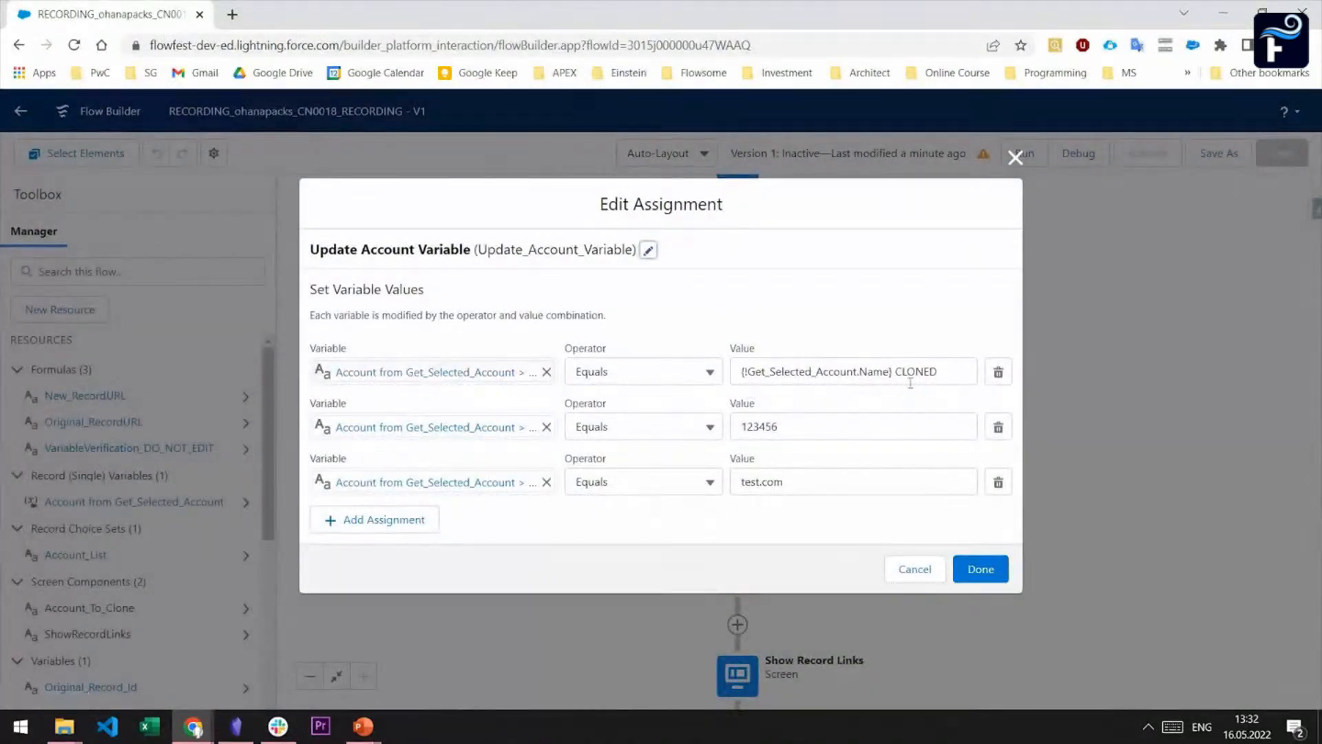
click(916, 568)
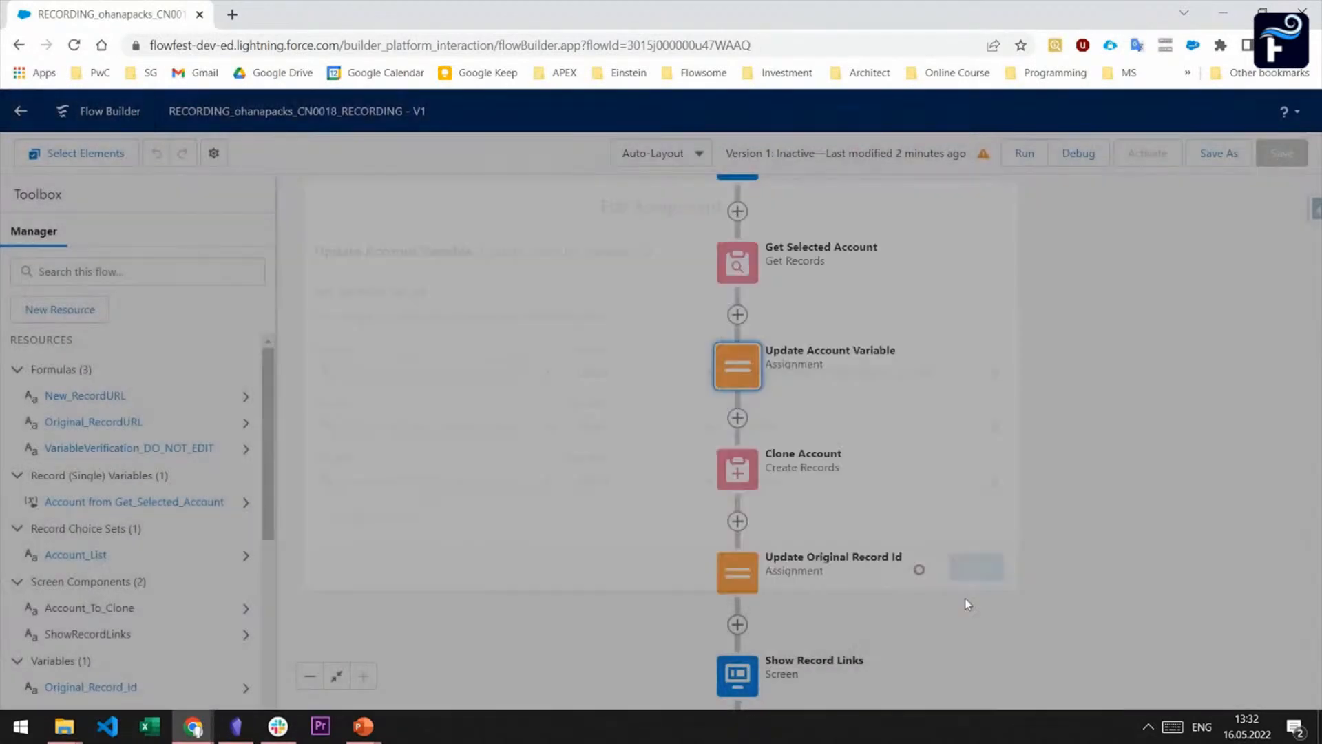
Review the record settings of the Clone Account create element, and exit without editing
click(728, 387)
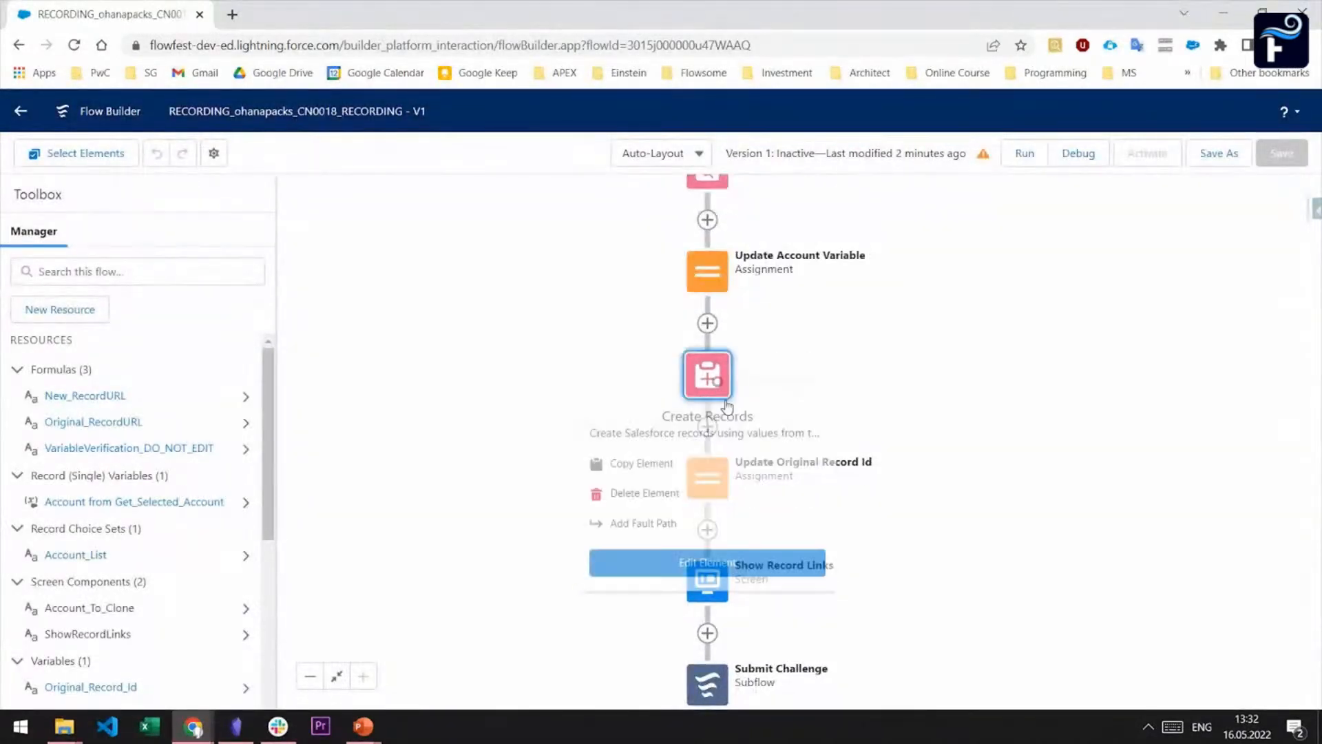
click(753, 559)
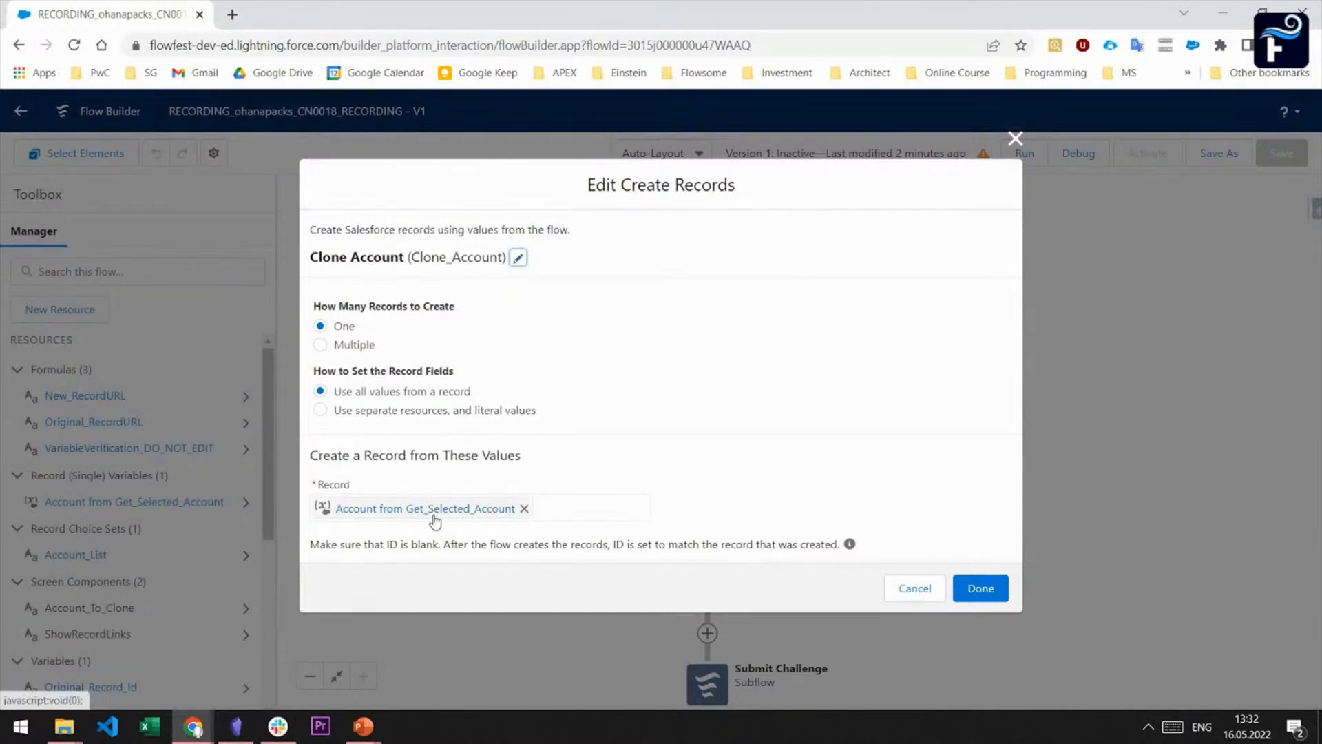
click(891, 592)
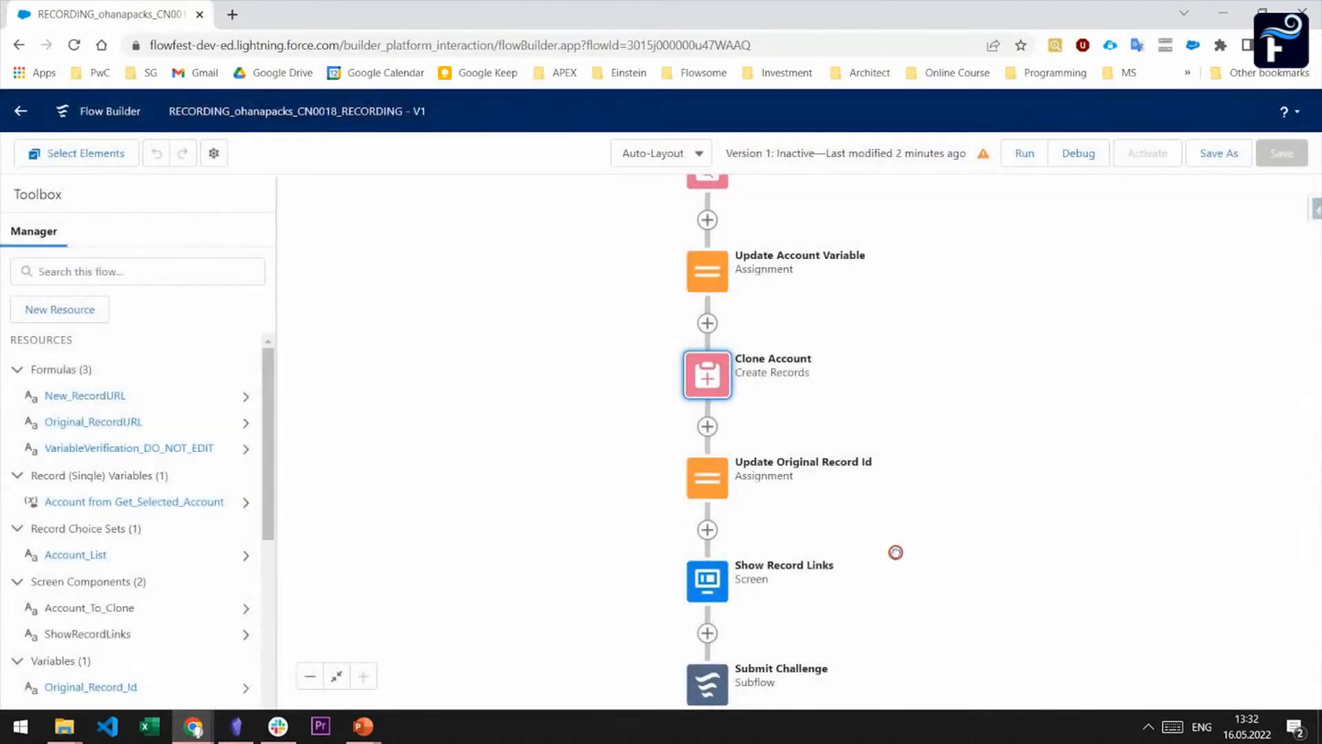
Review which value the Update Original Record Id assignment stores, and exit without editing
drag(894, 552, 879, 478)
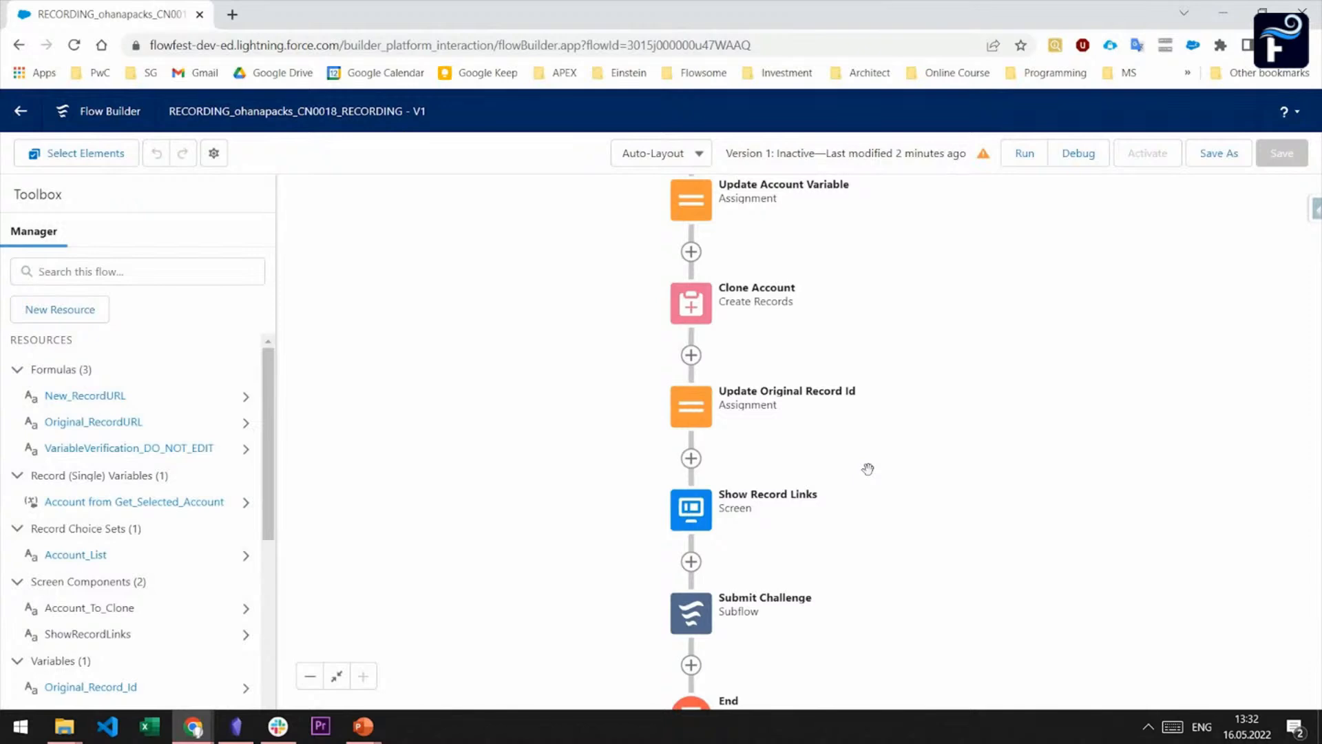
click(694, 411)
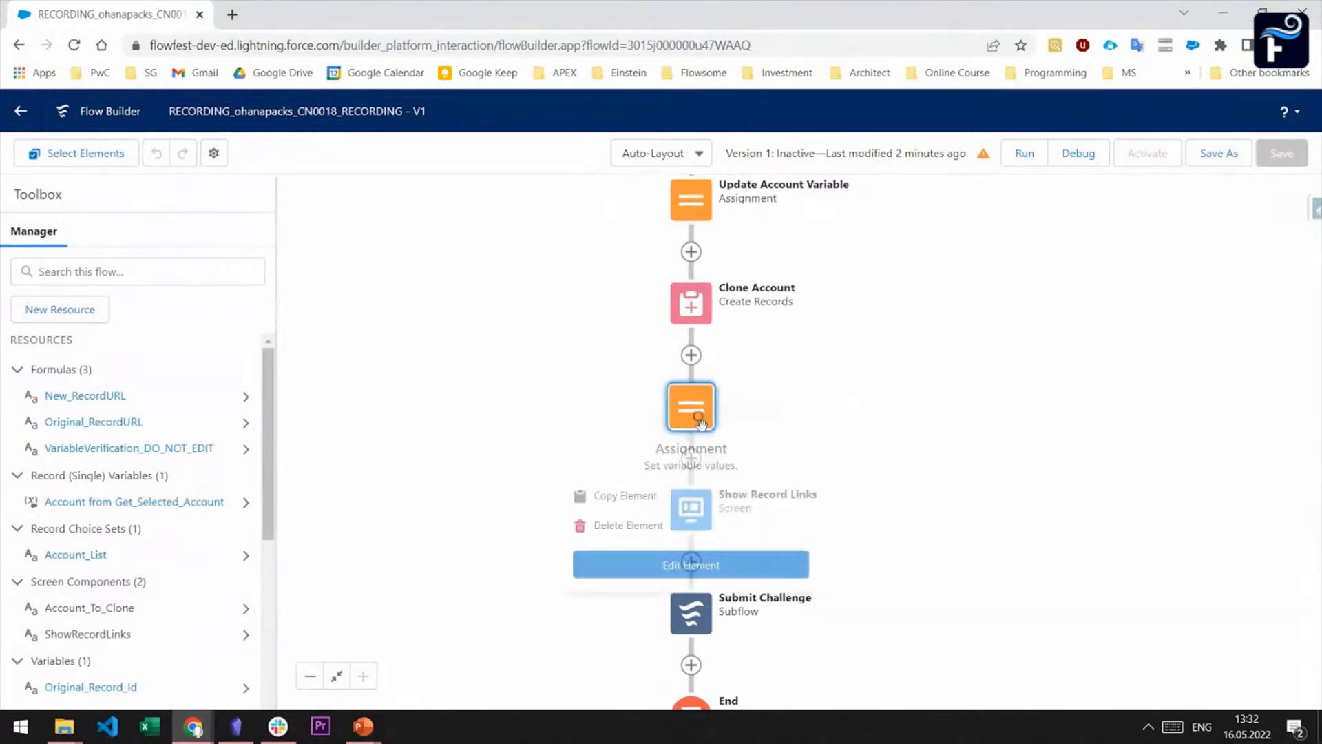
click(732, 563)
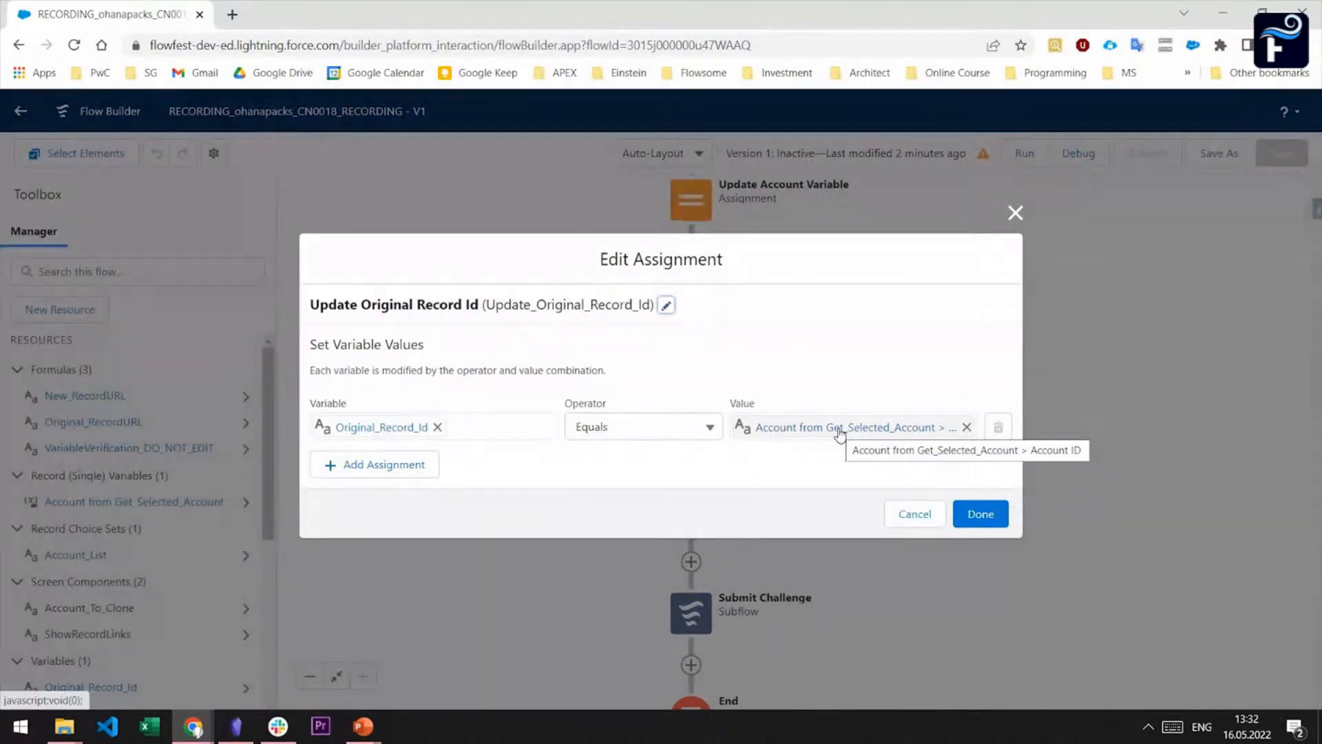
click(914, 515)
Inspect the URL behind the original record's link in the display text of the Show Record Links screen
scroll(909, 510, down, 2)
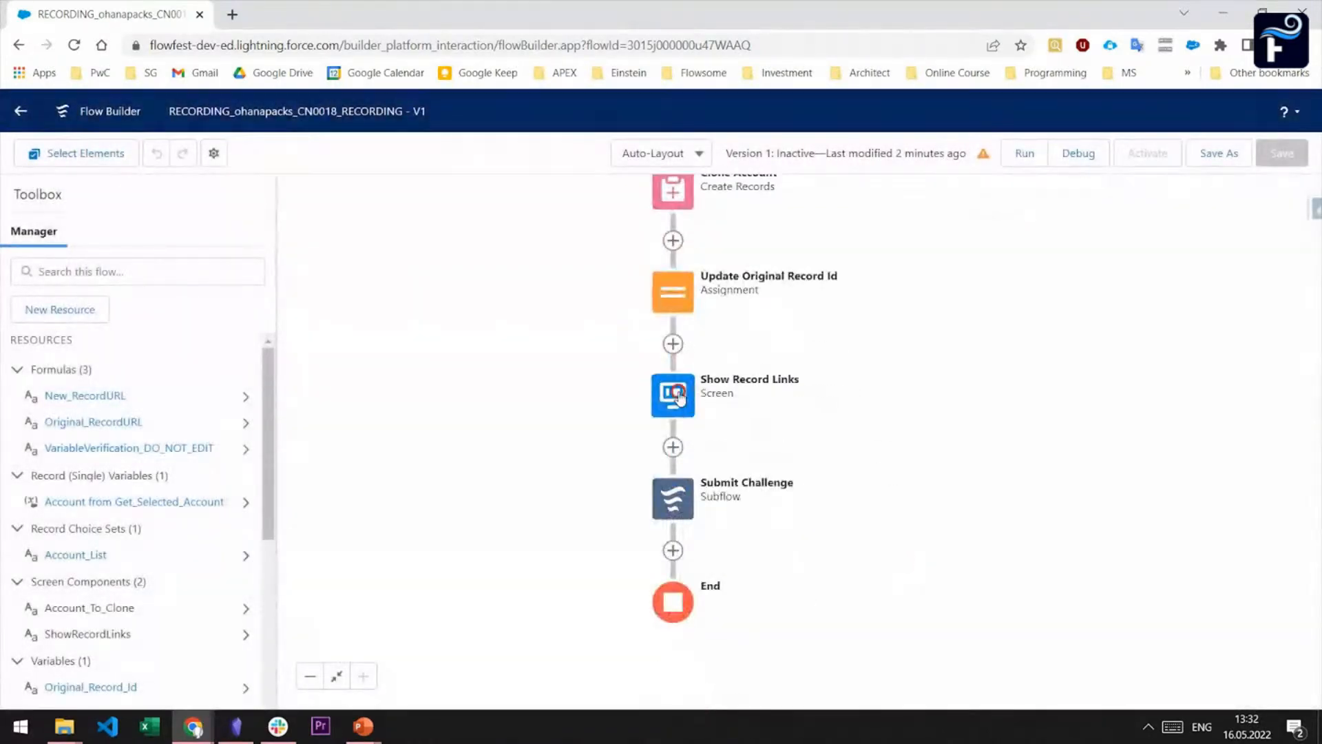
click(679, 398)
click(674, 552)
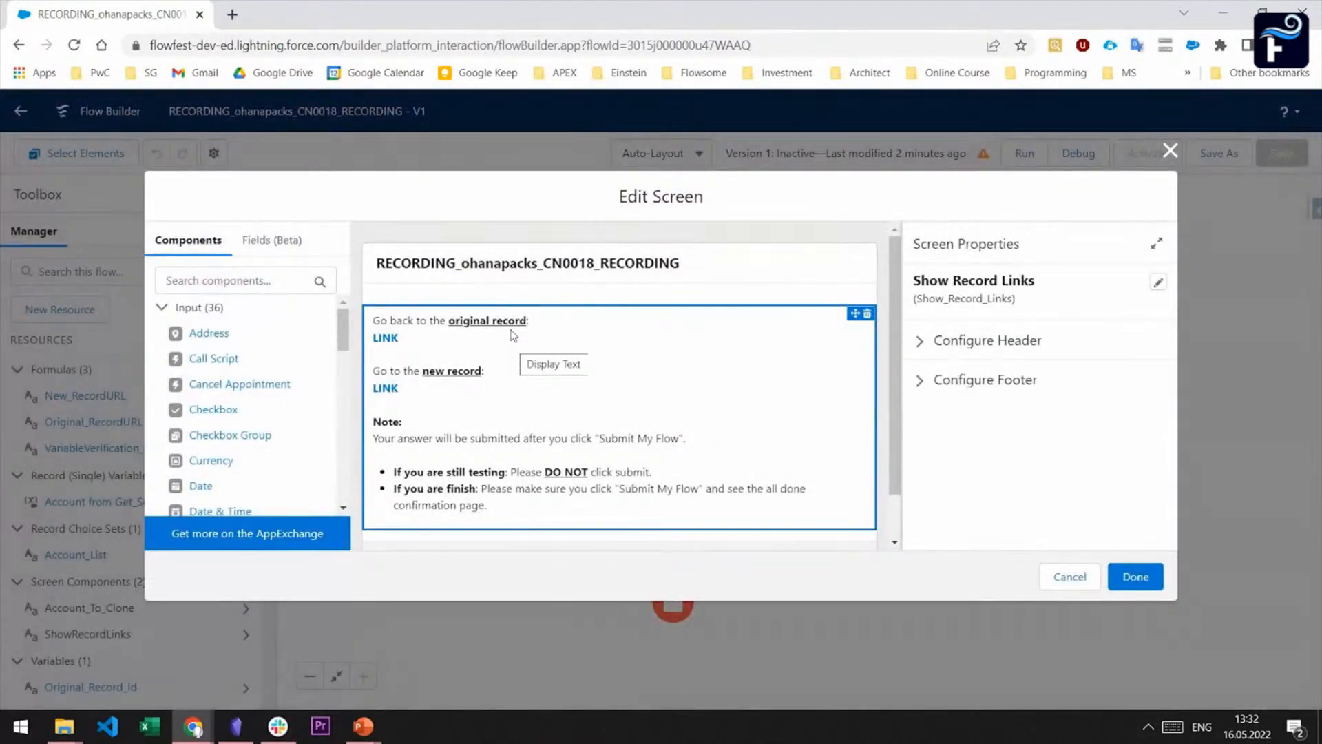
click(487, 343)
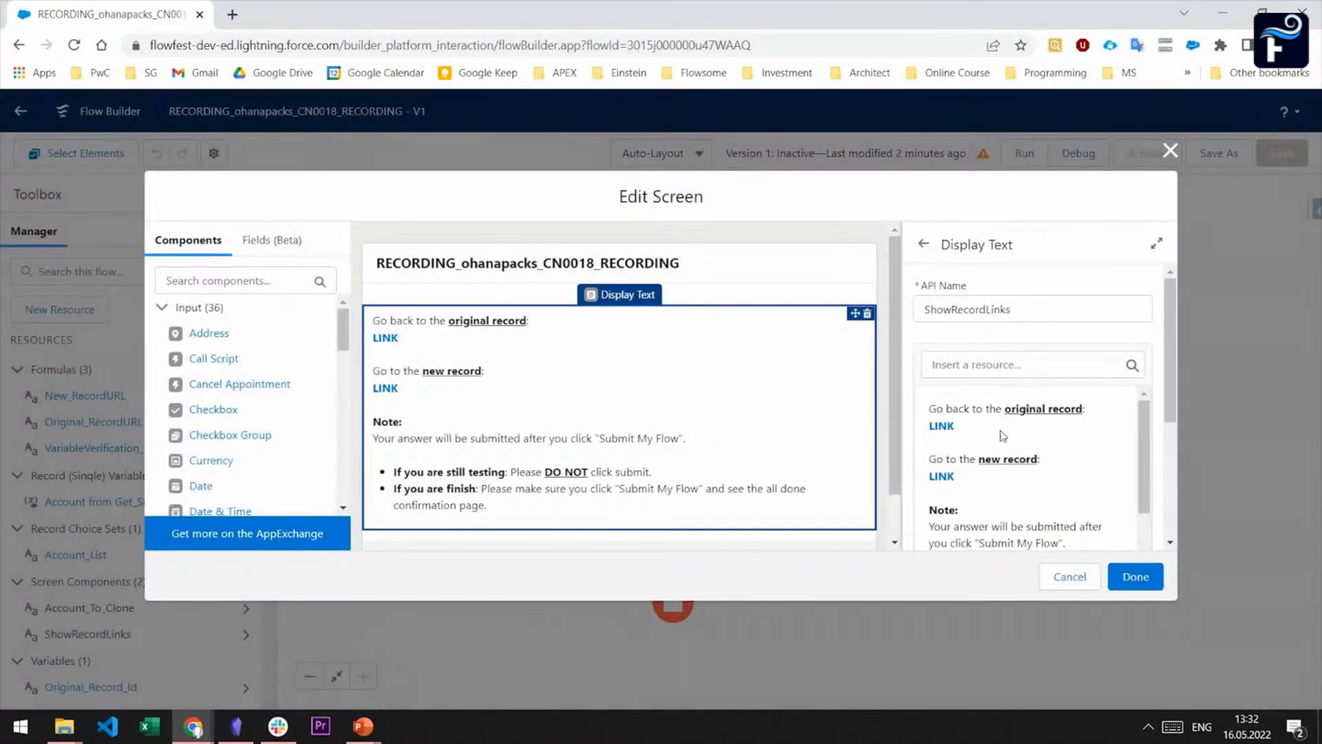
scroll(992, 427, down, 2)
scroll(973, 411, up, 1)
scroll(972, 411, up, 1)
scroll(992, 424, down, 2)
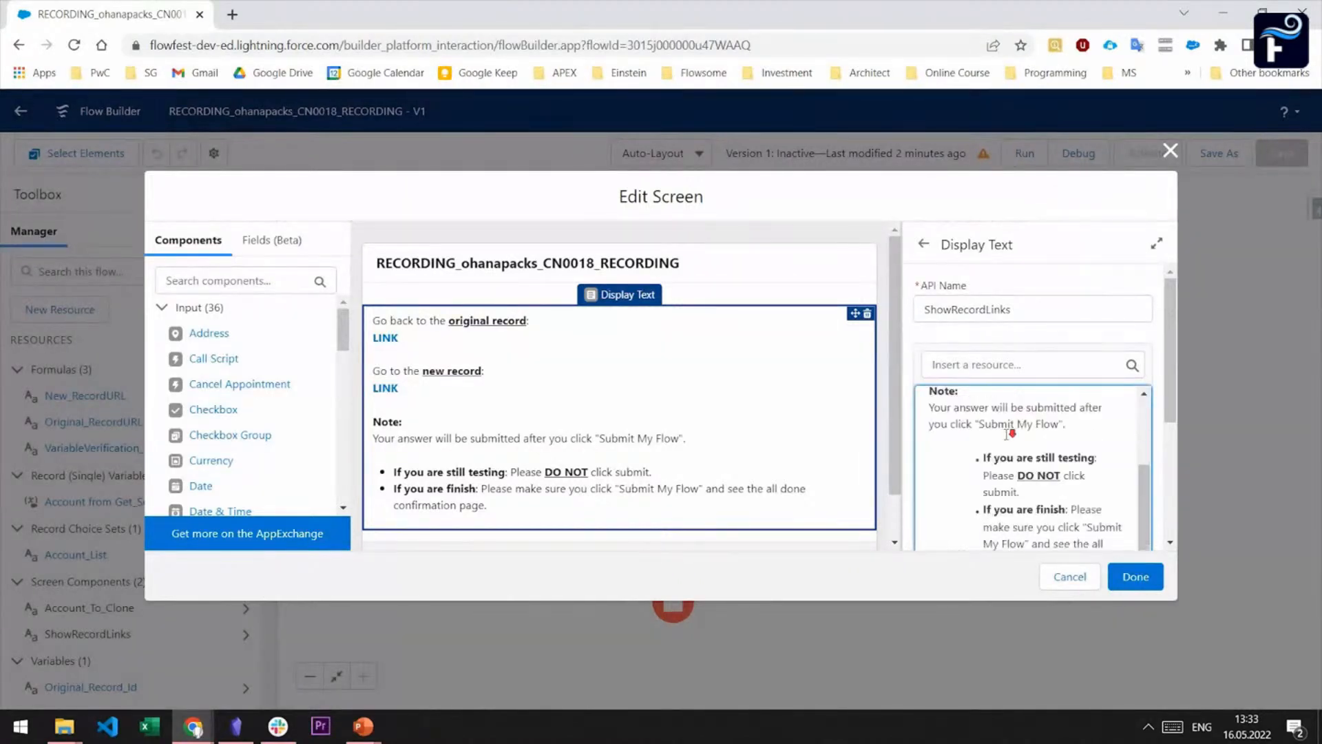
scroll(994, 513, down, 3)
click(936, 482)
click(820, 411)
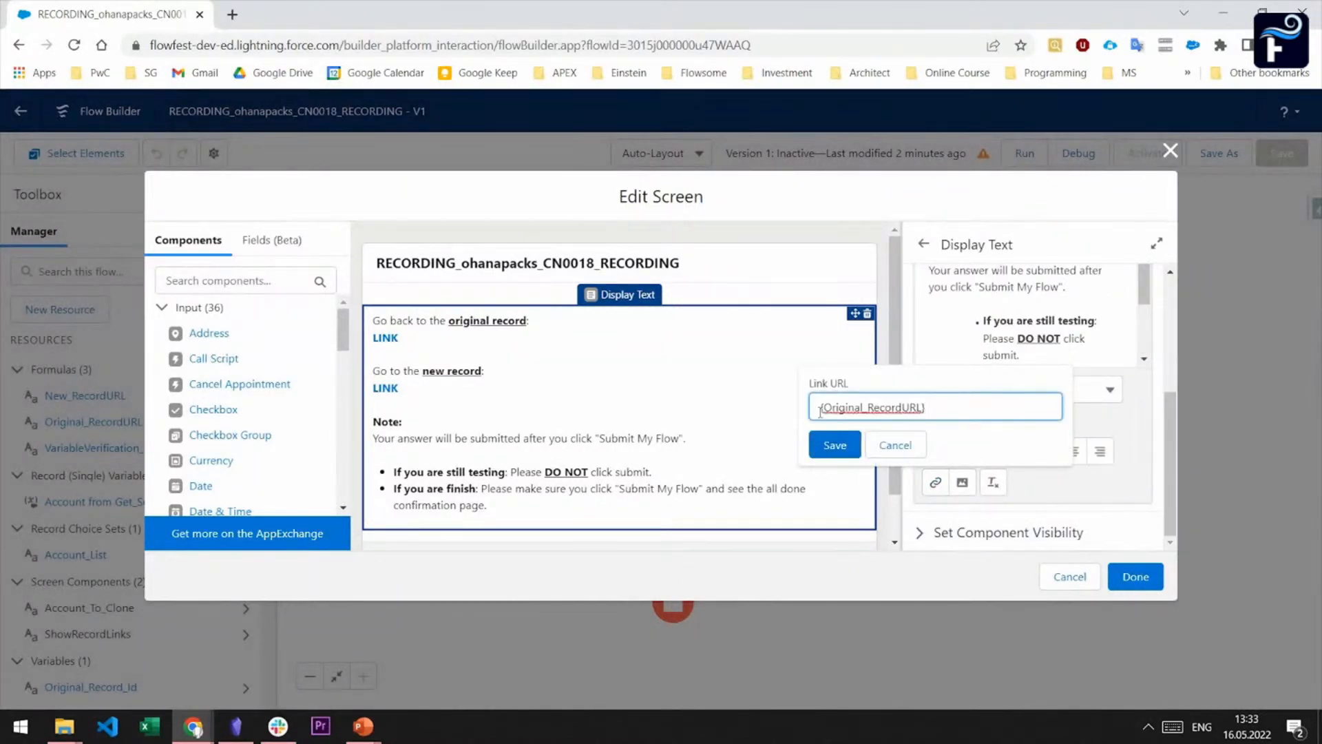
click(835, 445)
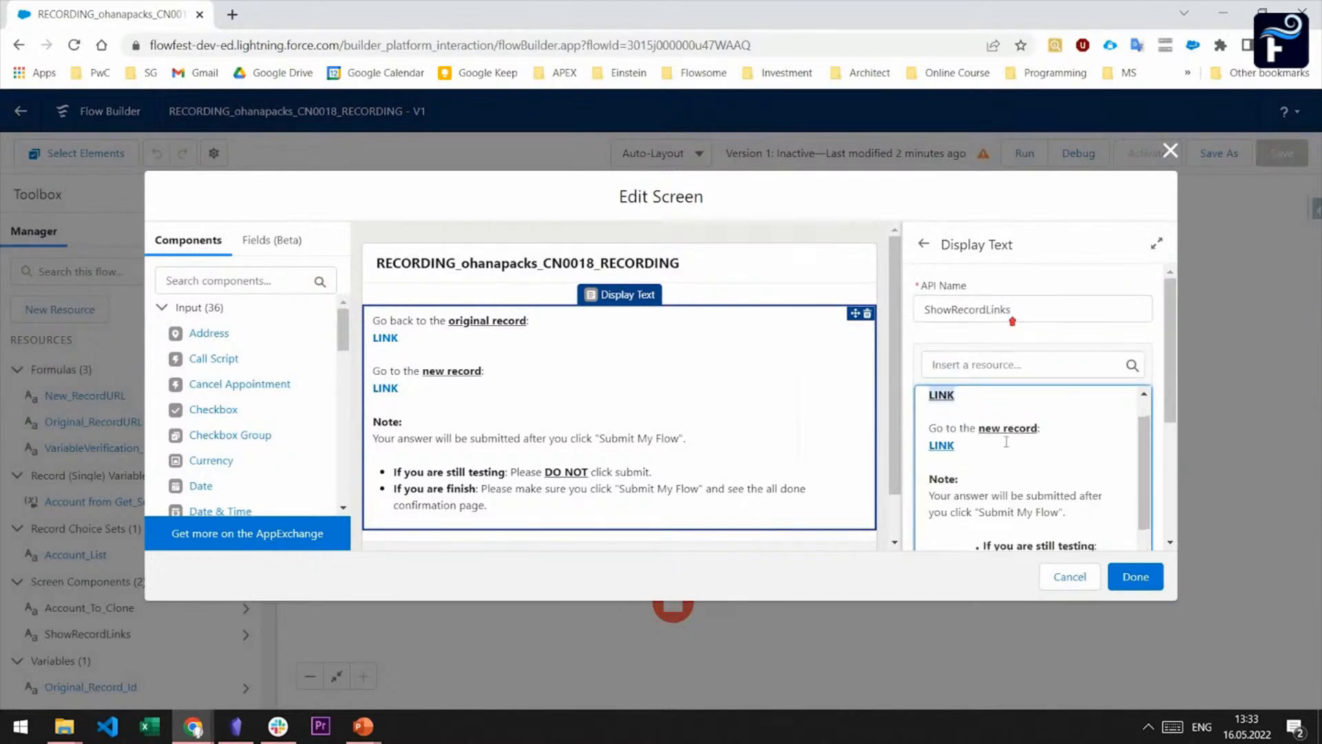
Inspect the URL behind the new record's link, and leave the screen element without saving changes
scroll(940, 524, down, 3)
scroll(939, 535, down, 3)
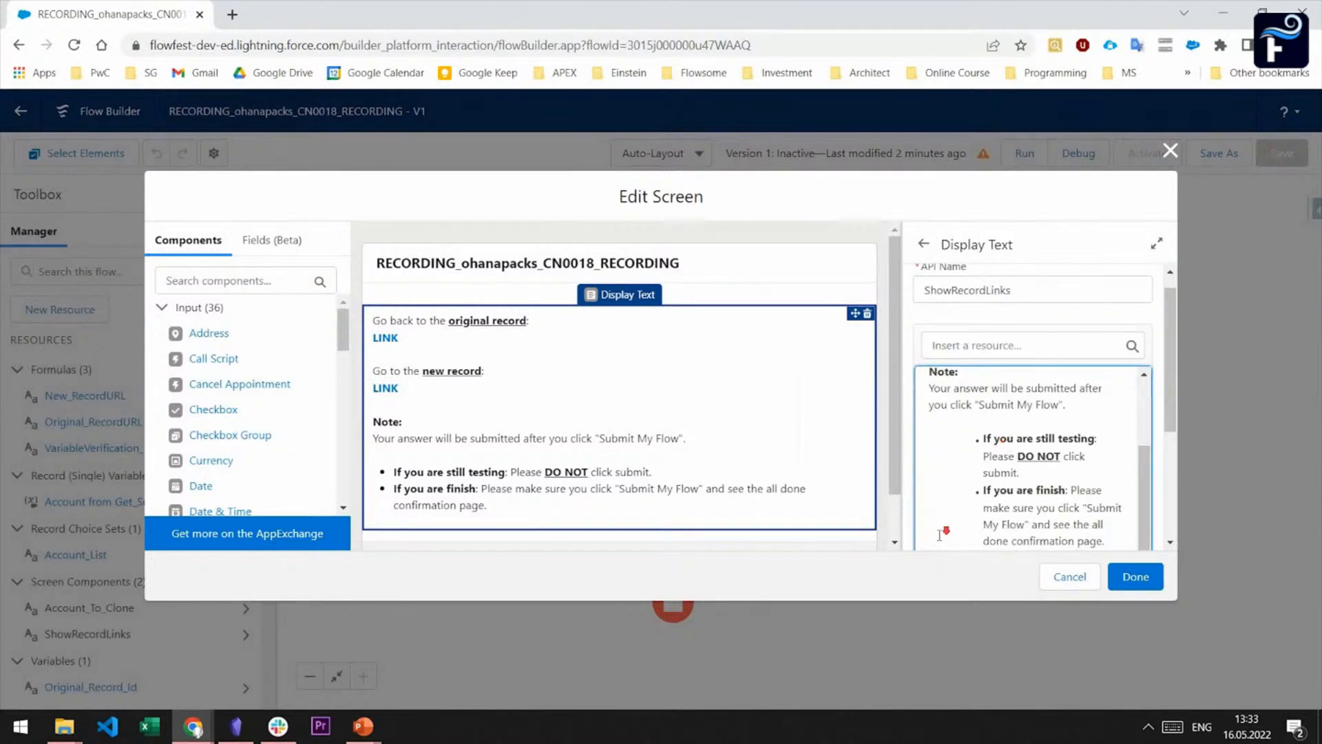
click(935, 483)
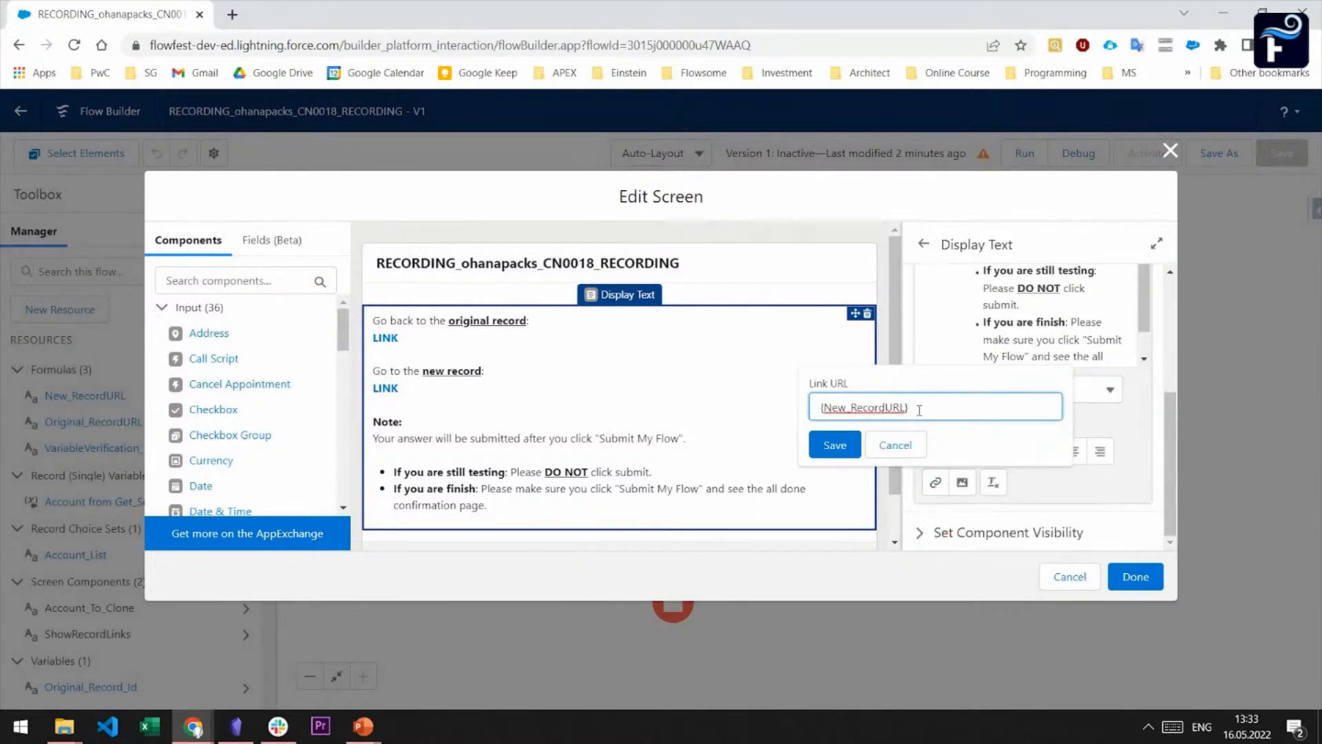
click(1065, 577)
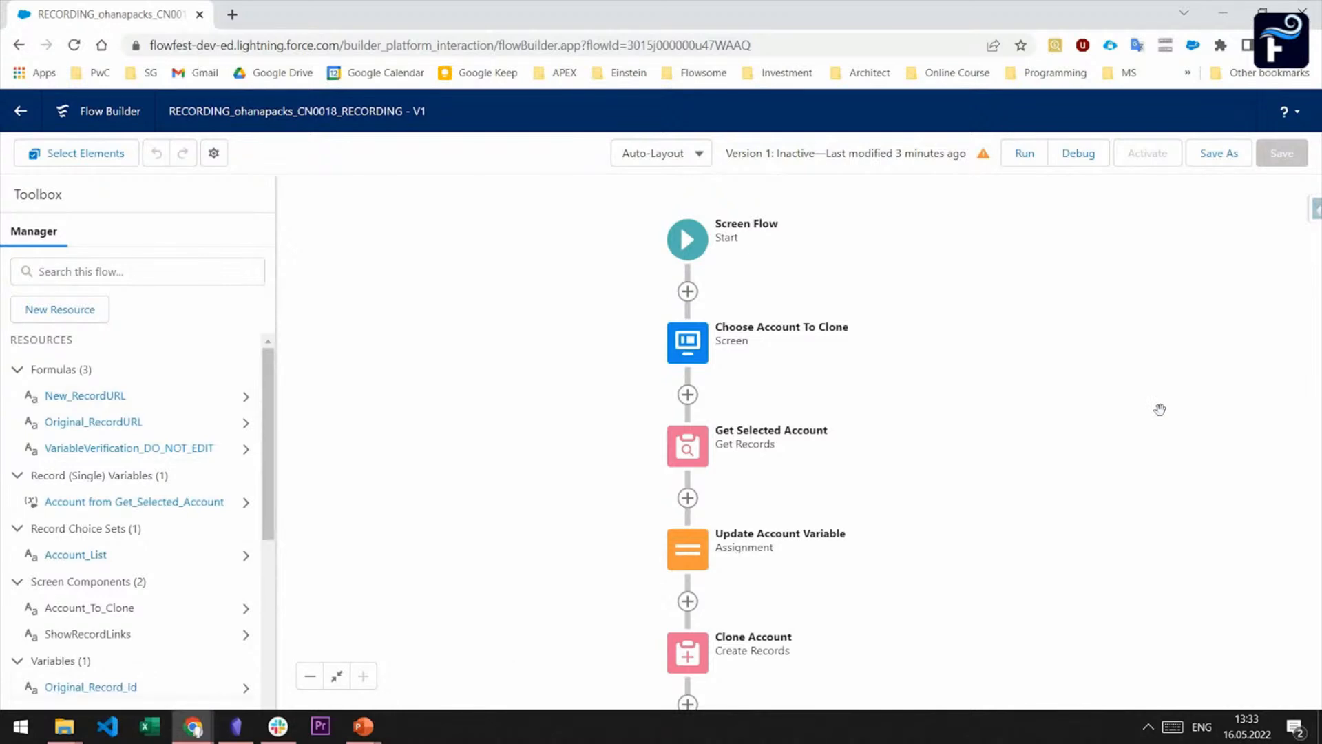
Run the flow in debug mode with the default options, choosing Marshall-Kelley as the account to clone and continuing to the record links
click(1076, 159)
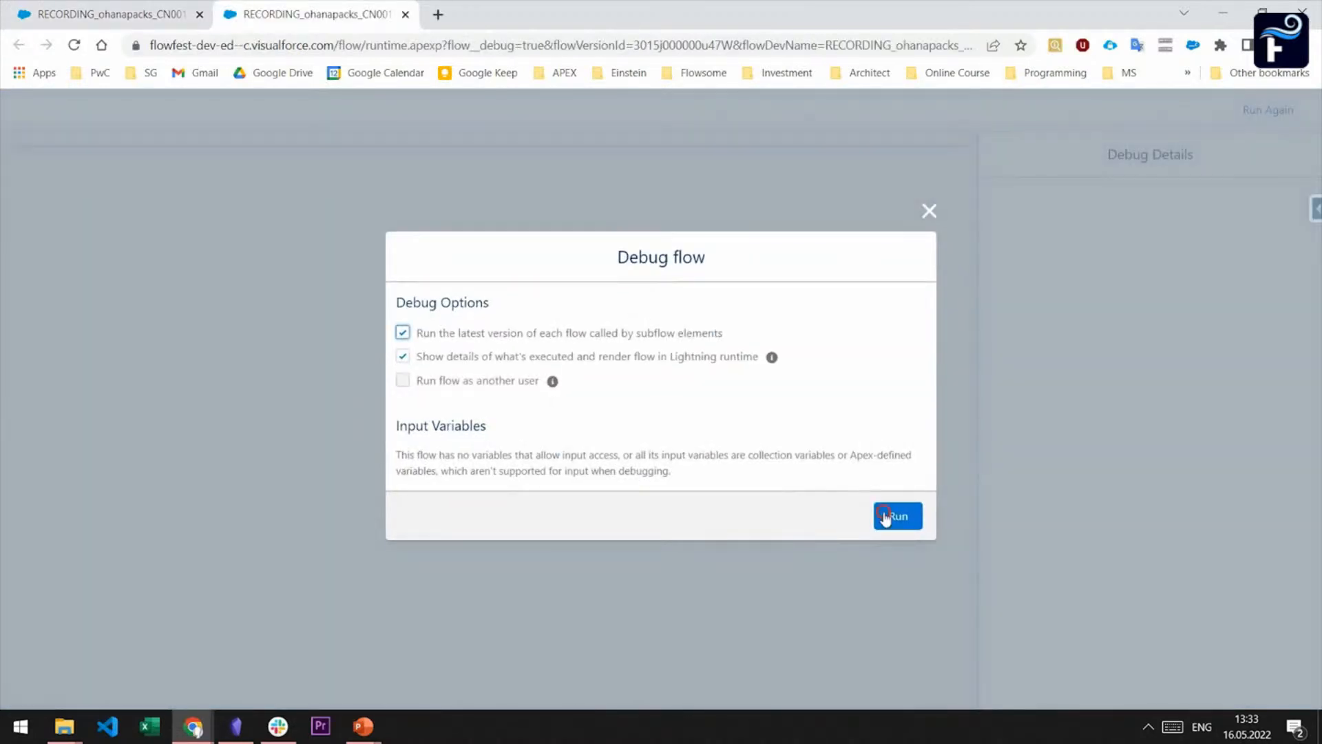
click(889, 516)
click(148, 224)
click(133, 291)
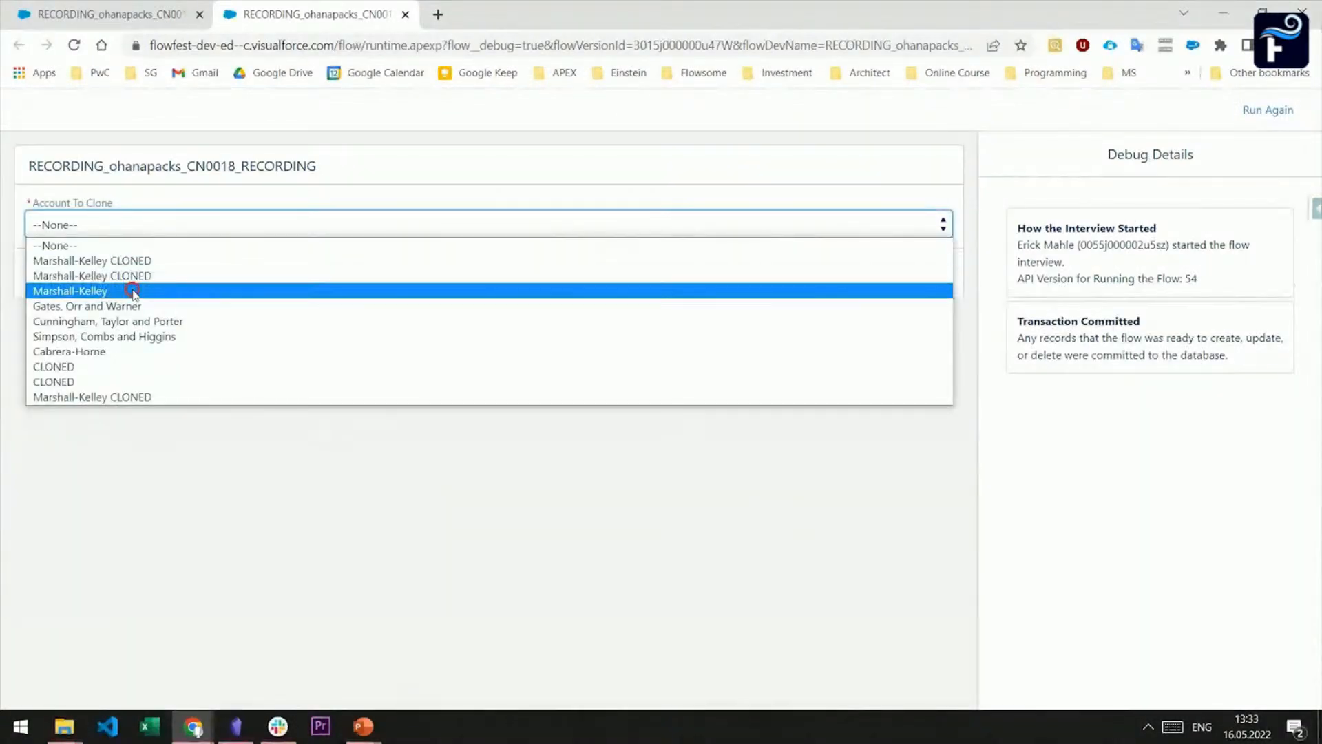
click(917, 268)
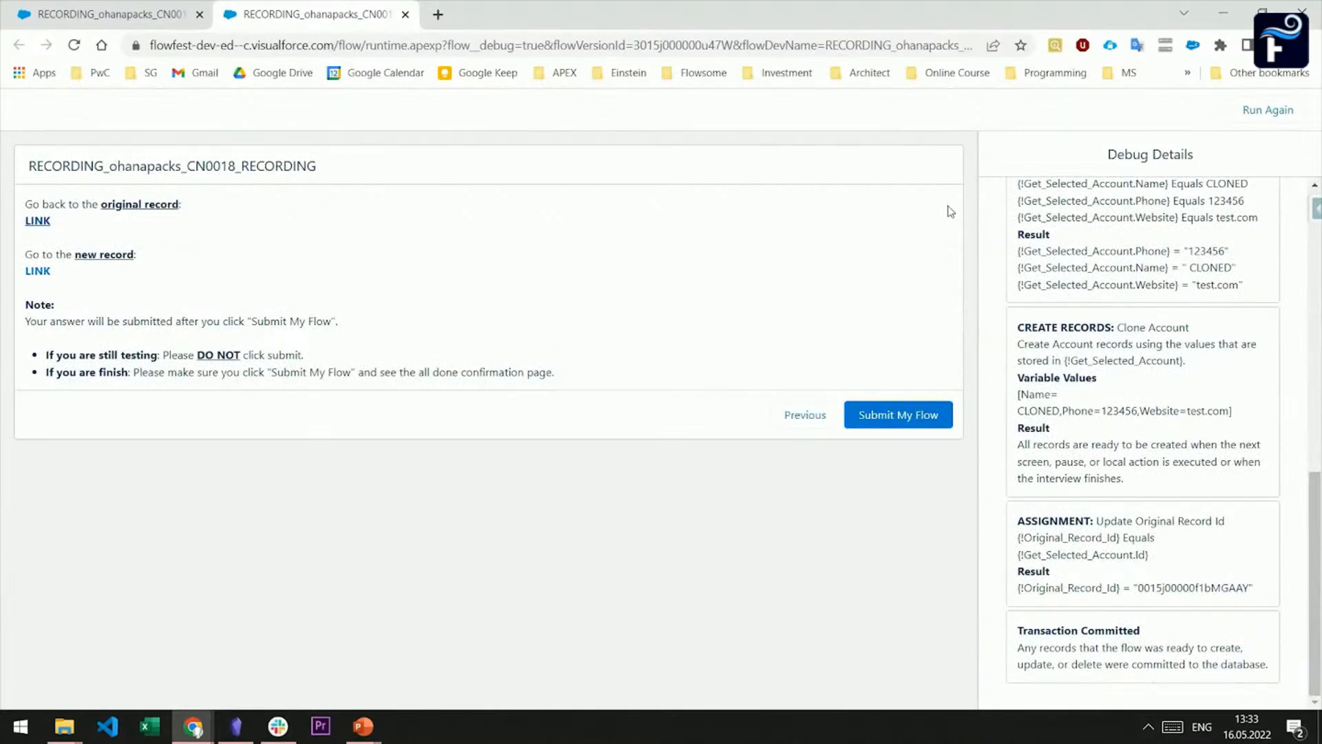
Test the original record and new record links in the debug run, closing the tabs they open
click(38, 219)
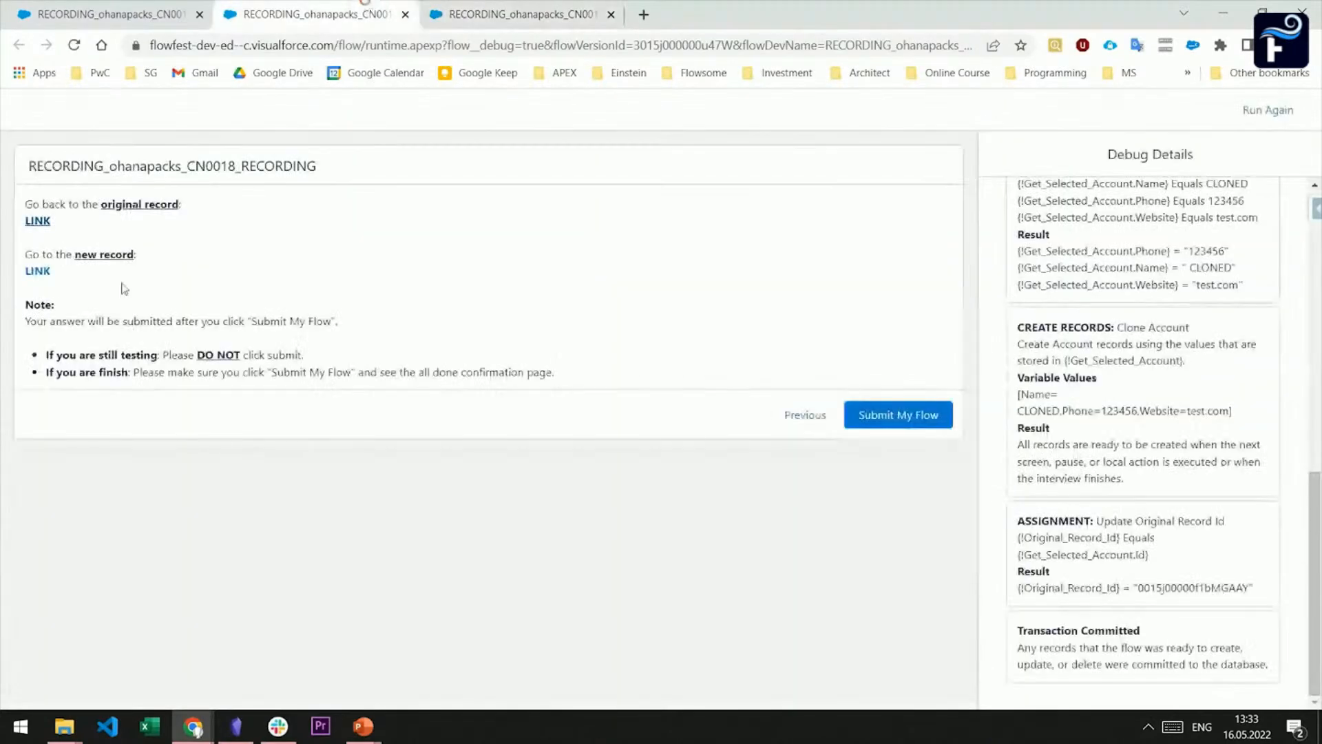
click(37, 270)
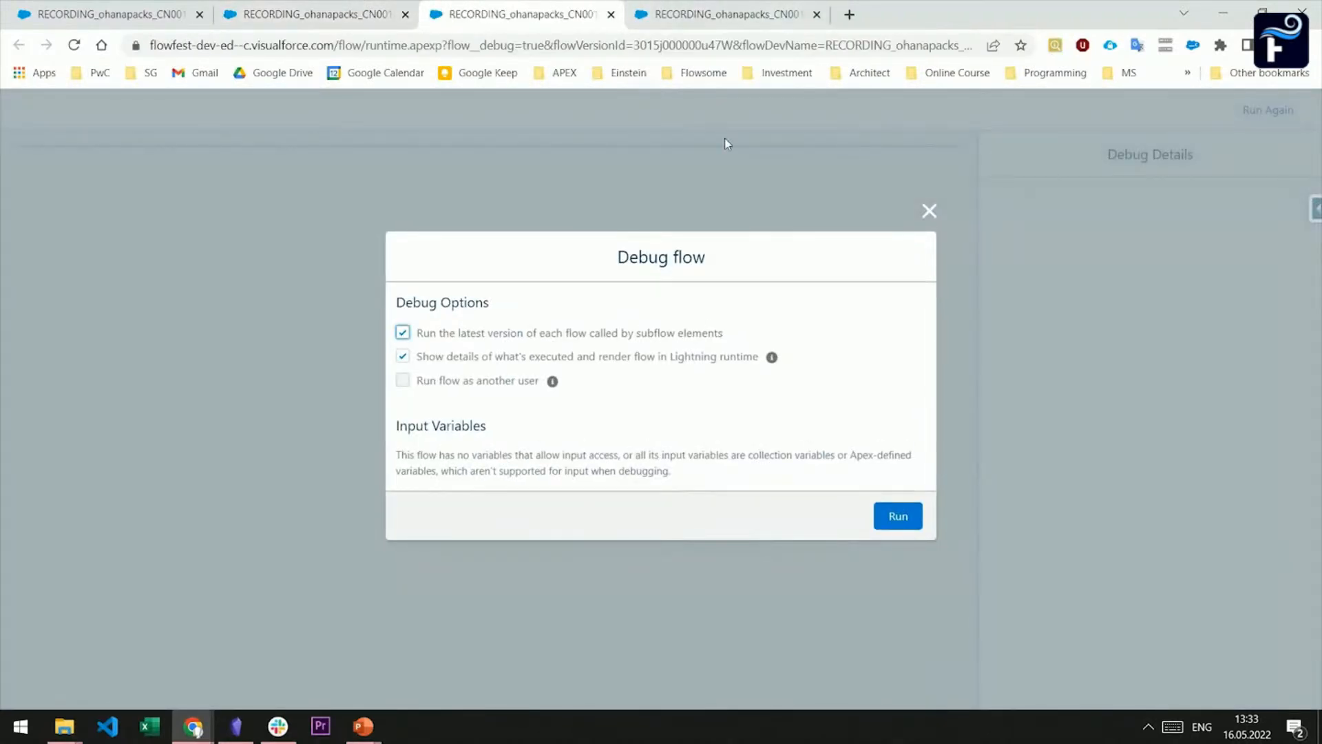
click(610, 15)
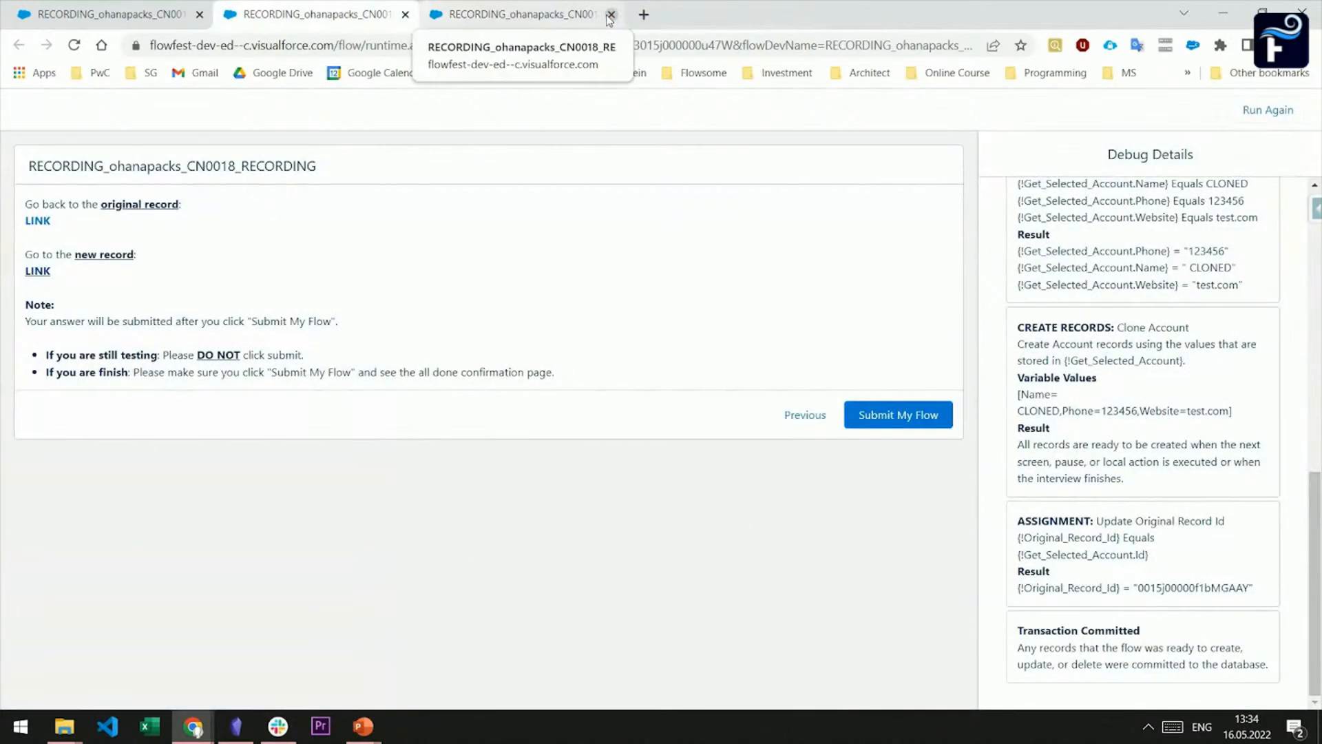
click(609, 15)
Examine the debug details, comparing the choice value of Account_To_Clone with the Id filter and result of Get Selected Account
drag(1320, 559, 1302, 301)
scroll(1302, 301, down, 2)
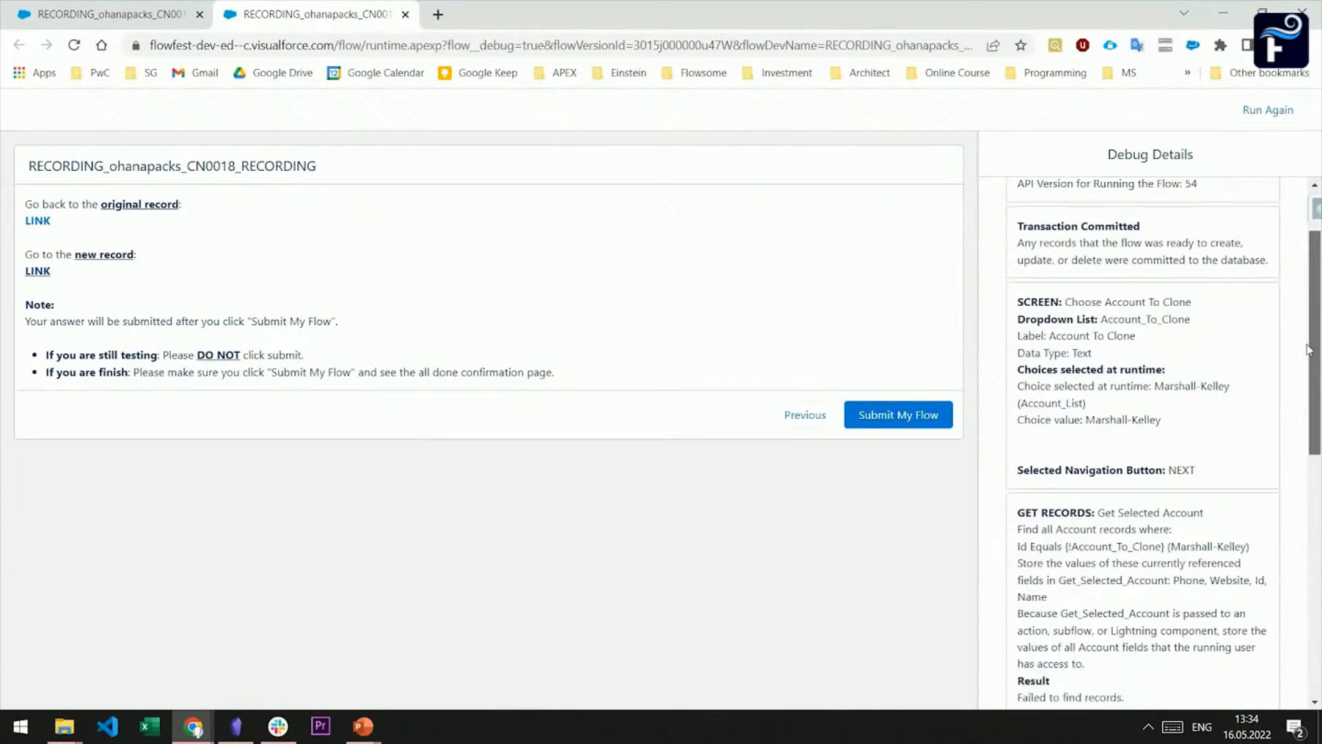
drag(1018, 427, 1127, 421)
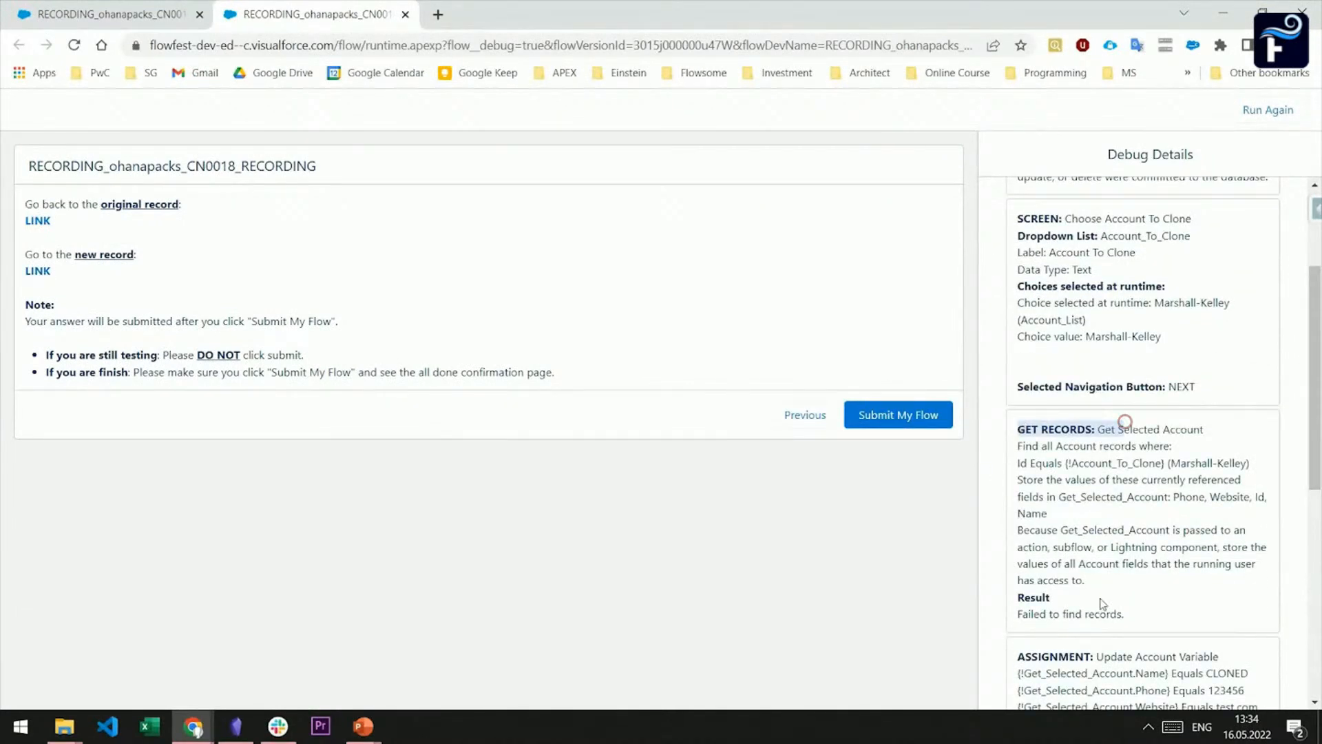
drag(1136, 616, 1022, 632)
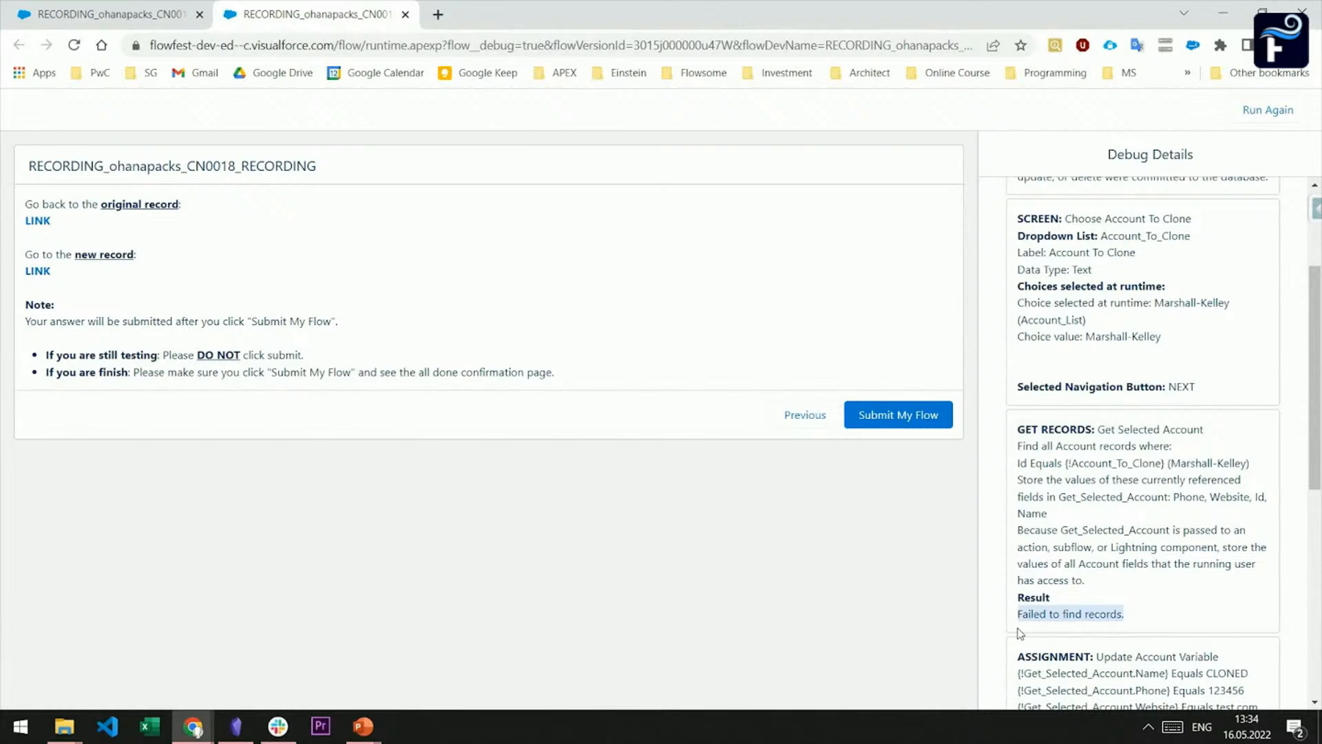
drag(1018, 303, 1151, 341)
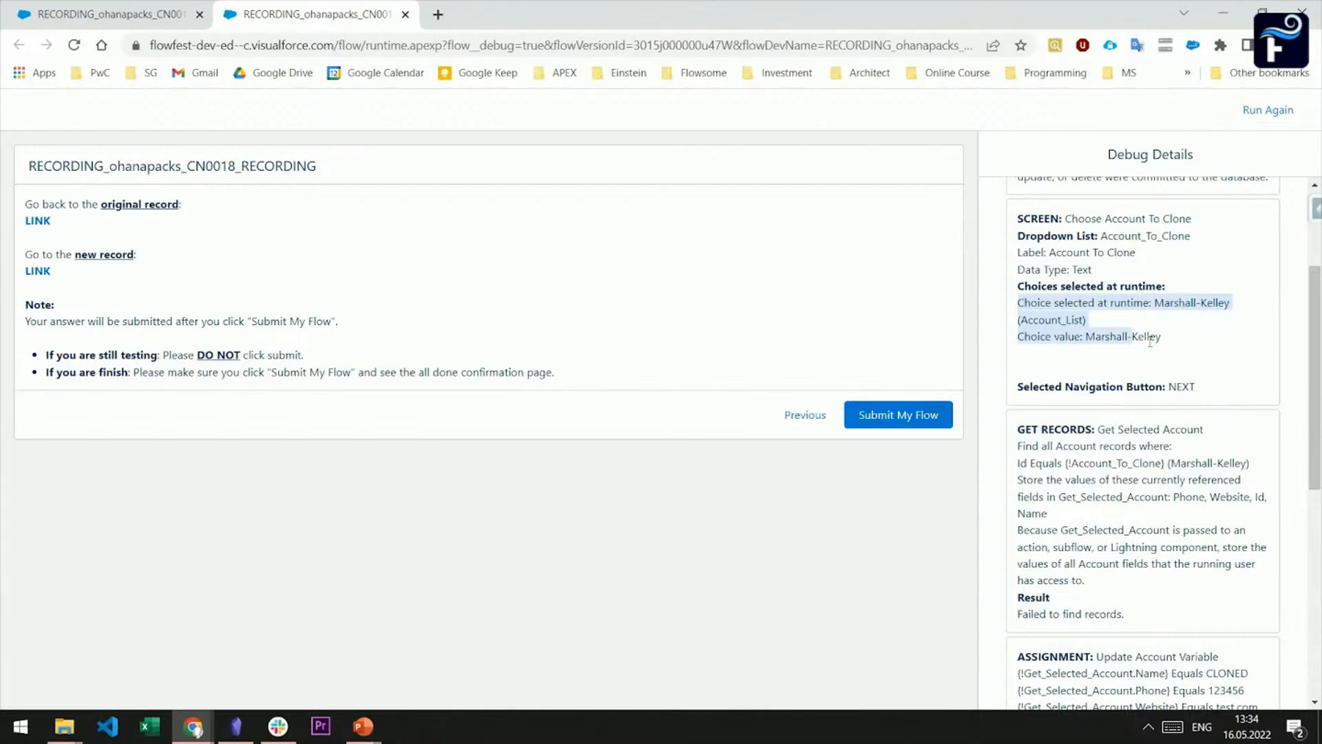
drag(1018, 463, 1265, 469)
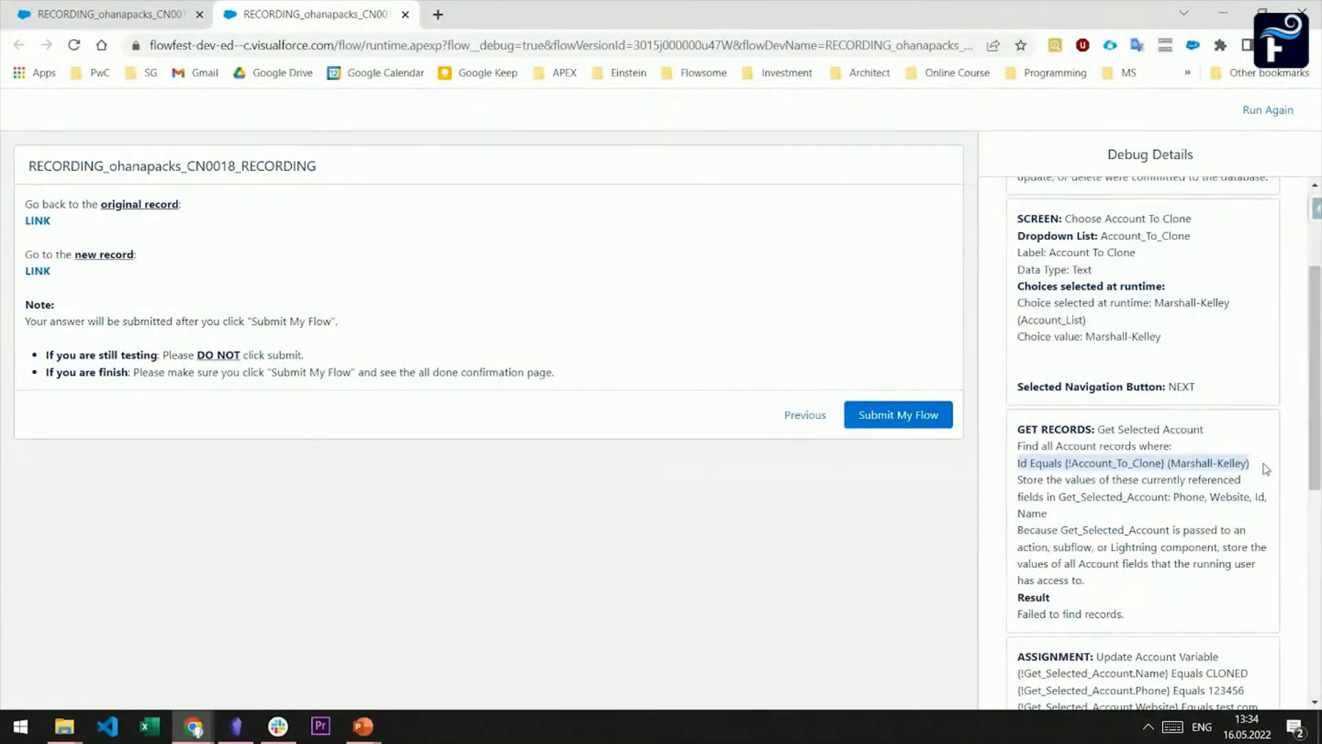
drag(1087, 336, 1159, 340)
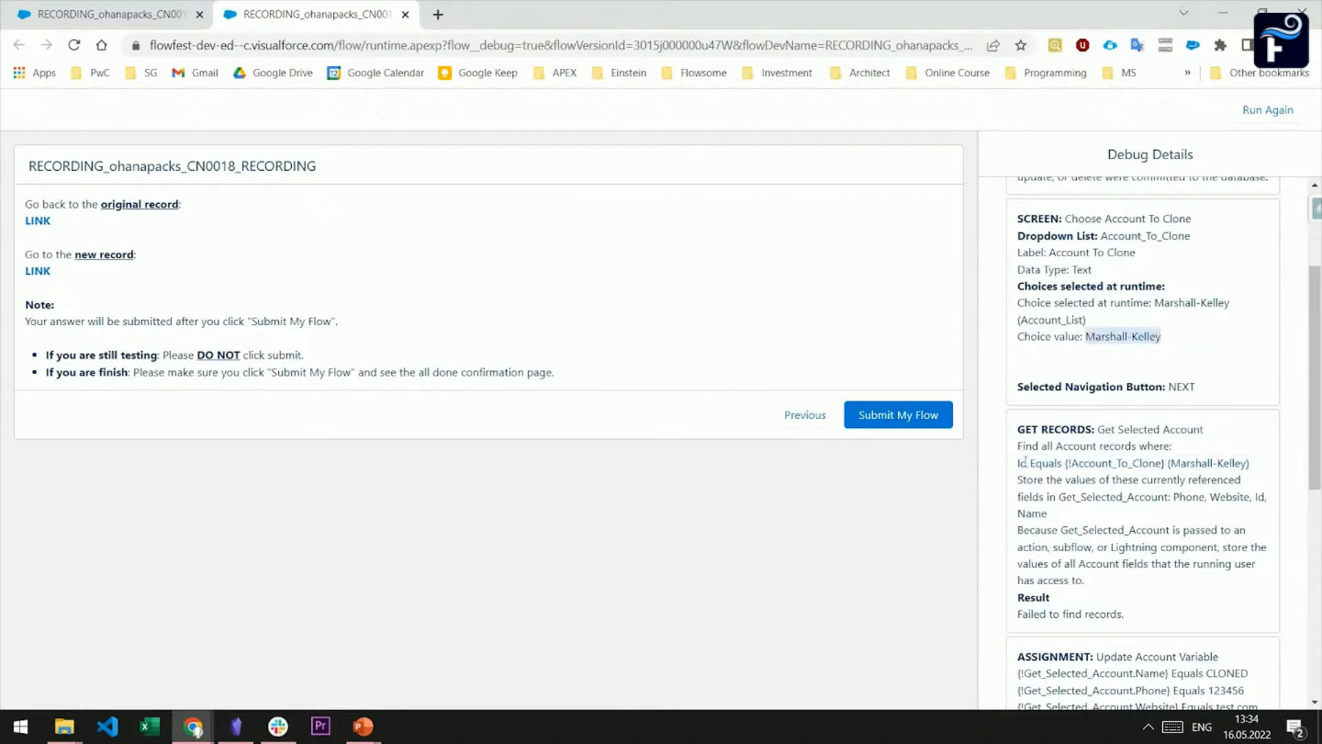
drag(1018, 463, 1052, 462)
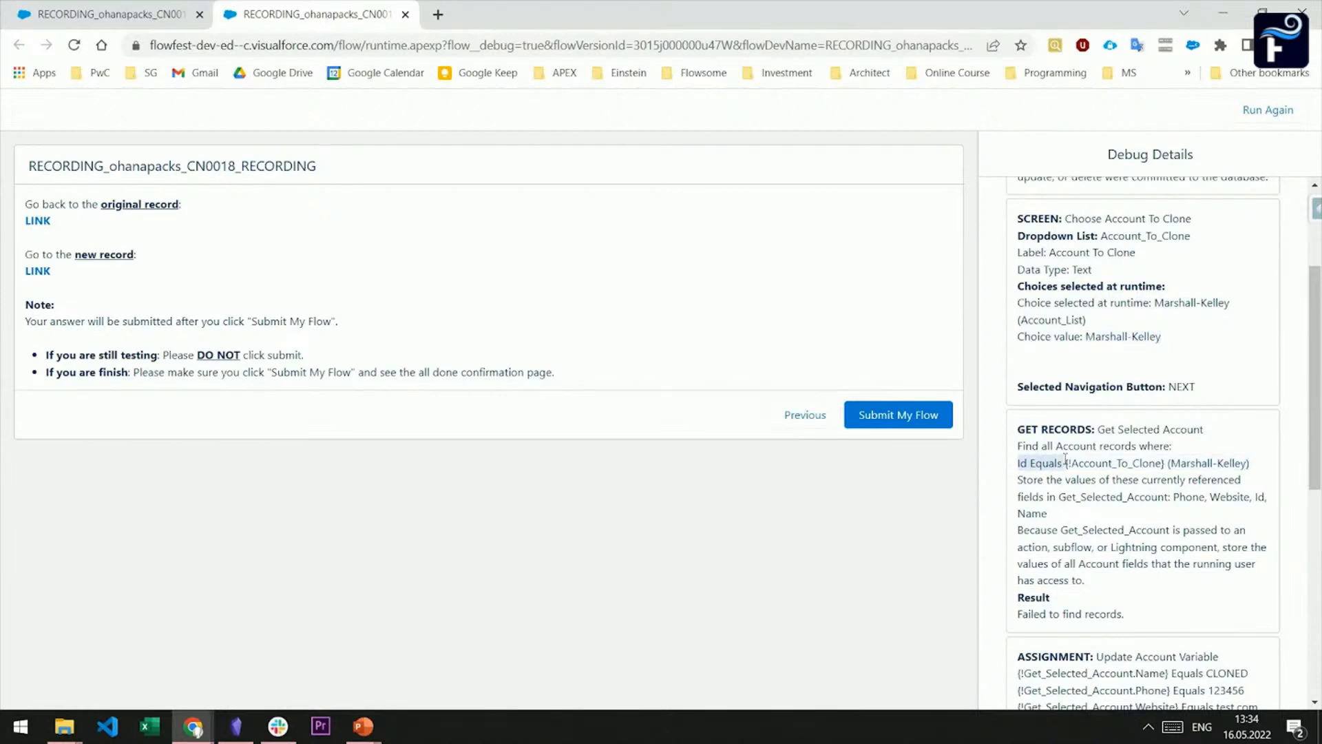
Return to the flow and, in the Show Record Links screen, set the original record link's URL to {!Original_RecordURL}
click(85, 8)
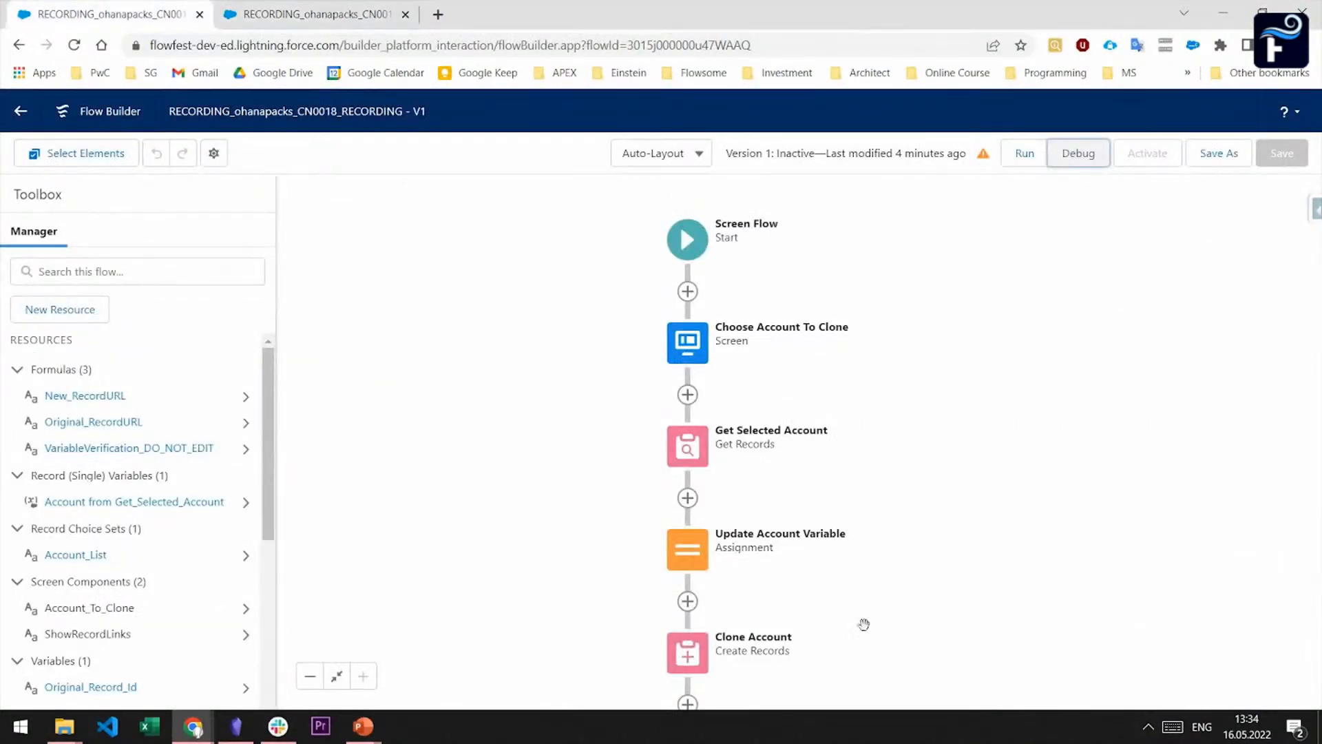
drag(862, 623, 880, 296)
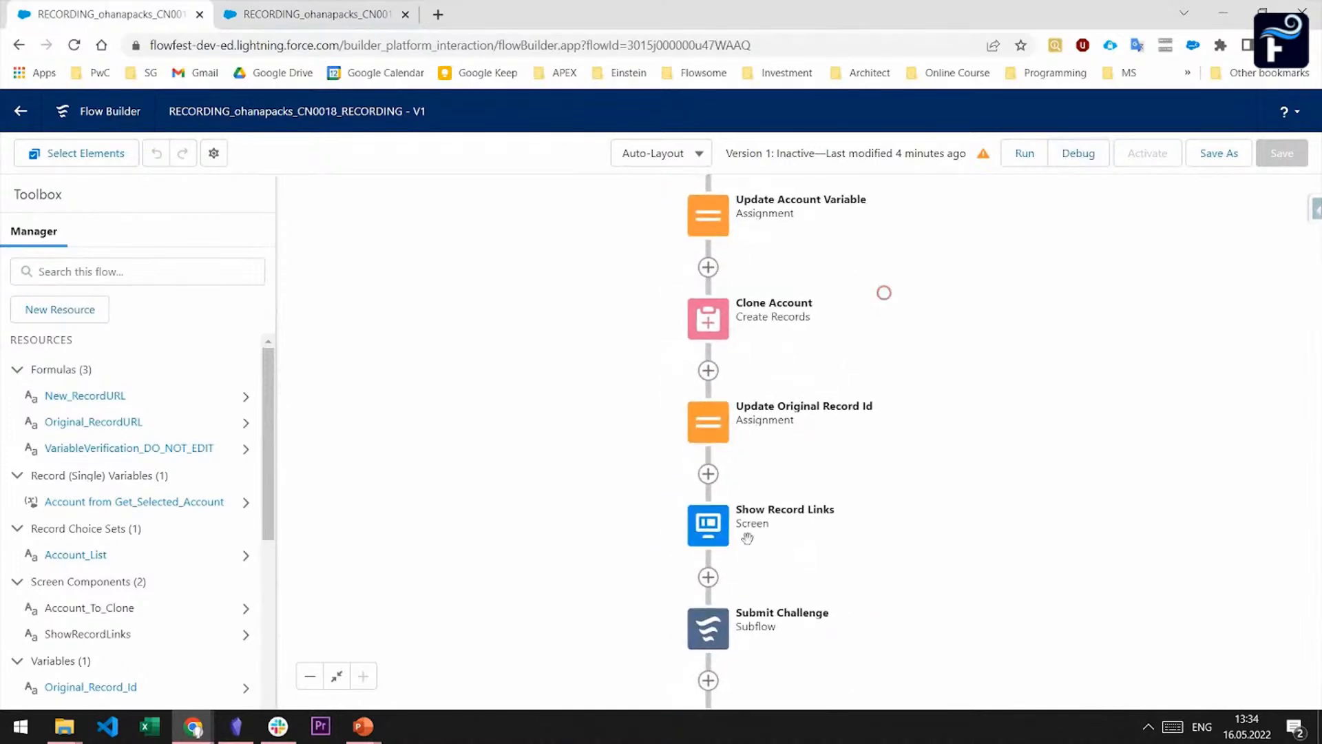
click(708, 524)
click(727, 684)
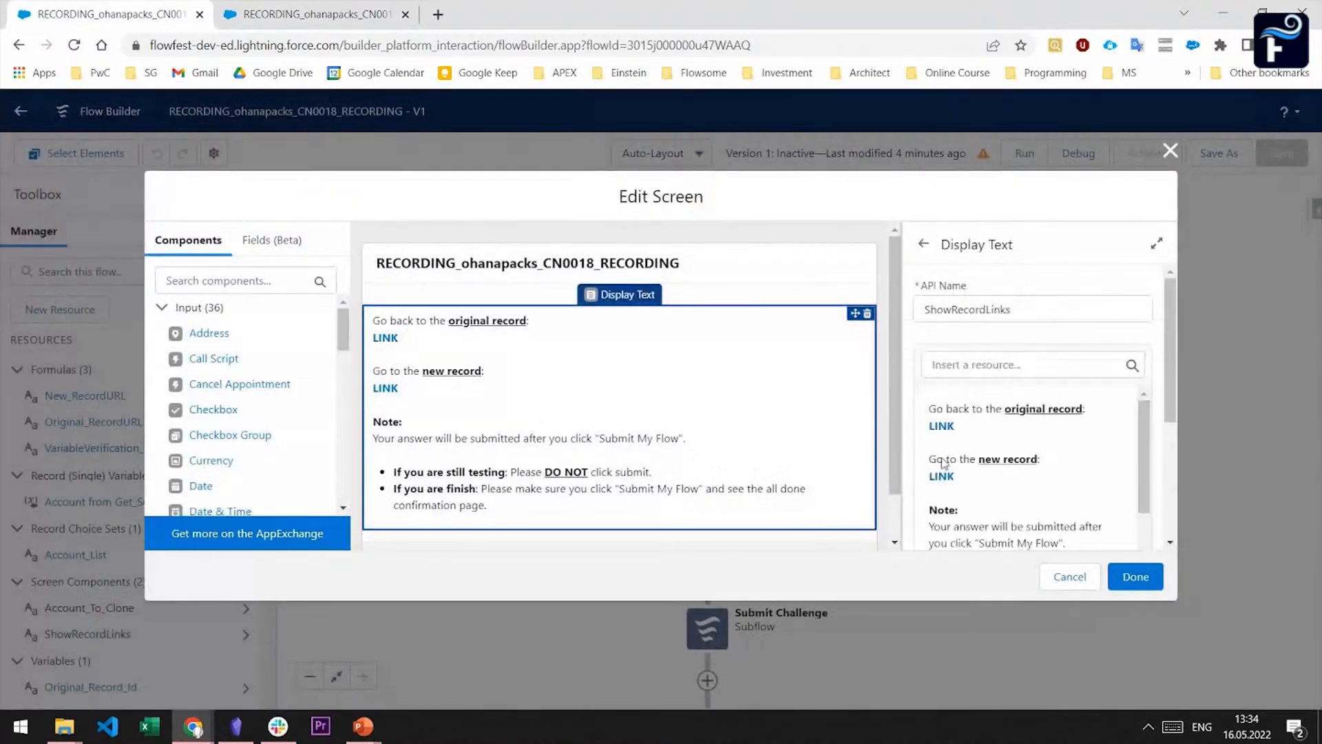
click(958, 423)
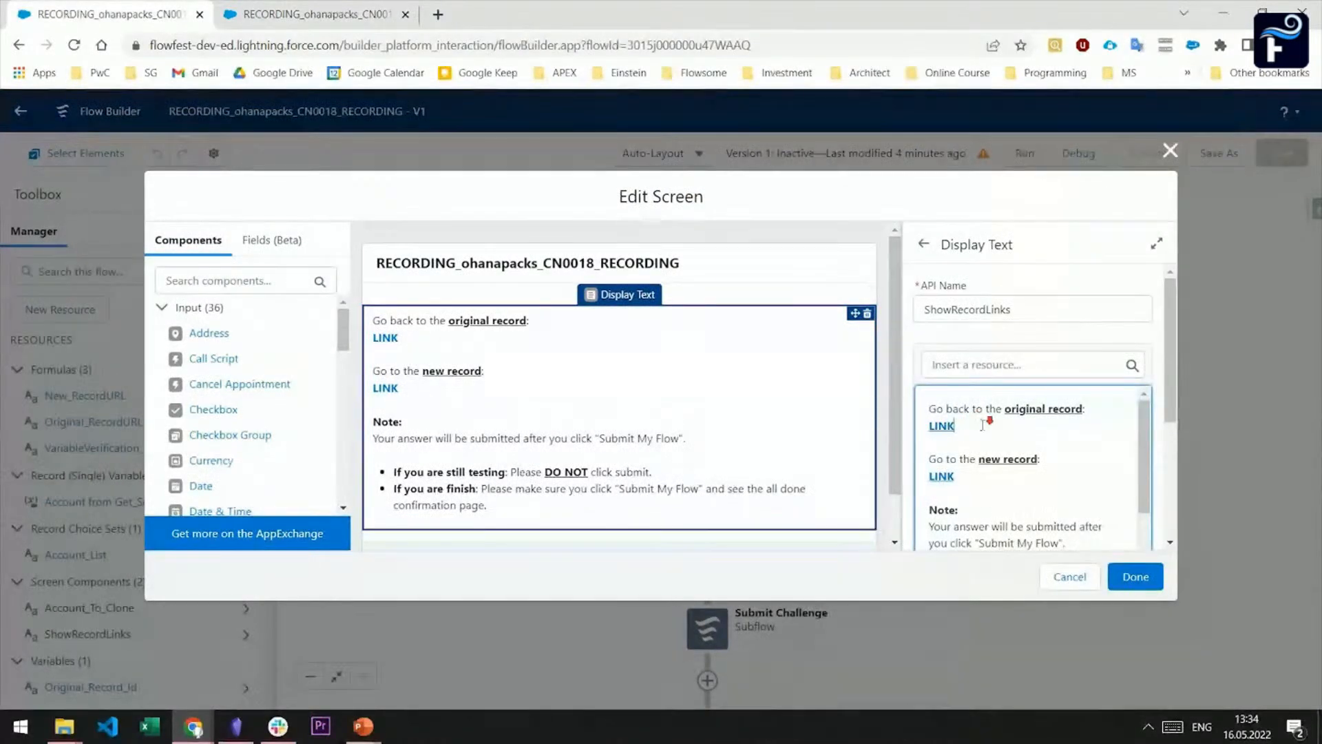
scroll(954, 520, down, 5)
click(935, 482)
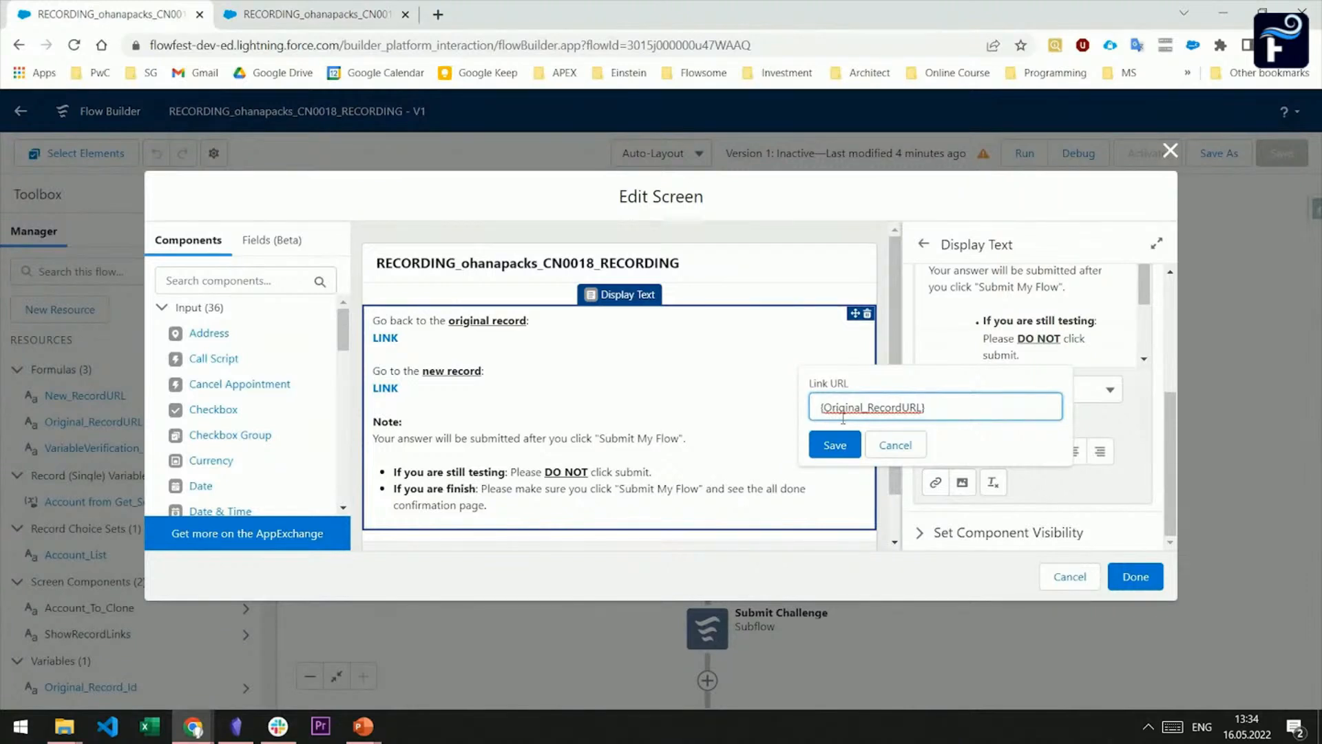
text(!)
drag(821, 408, 960, 413)
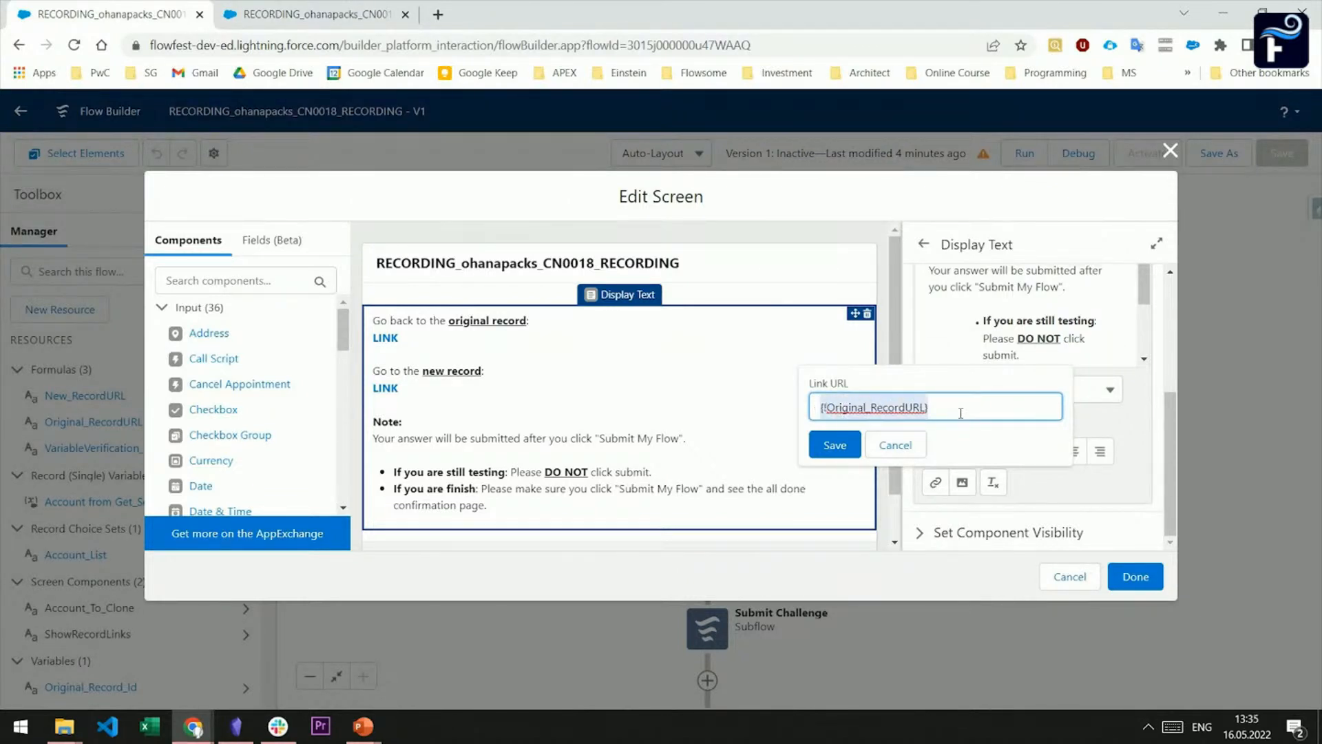
click(835, 445)
Try inserting the Original_RecordURL resource on a new line above the display text to check its syntax, and delete the inserted reference
scroll(936, 421, up, 1)
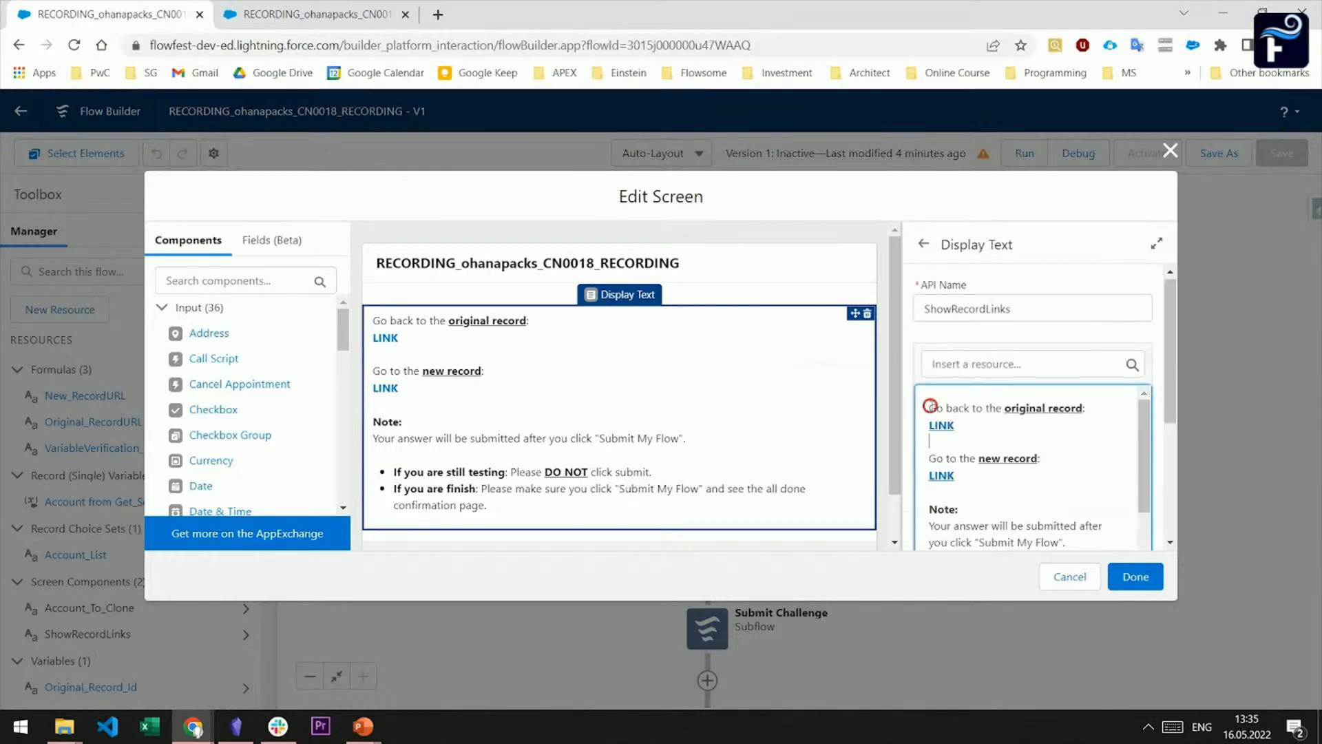
click(930, 406)
key(Return)
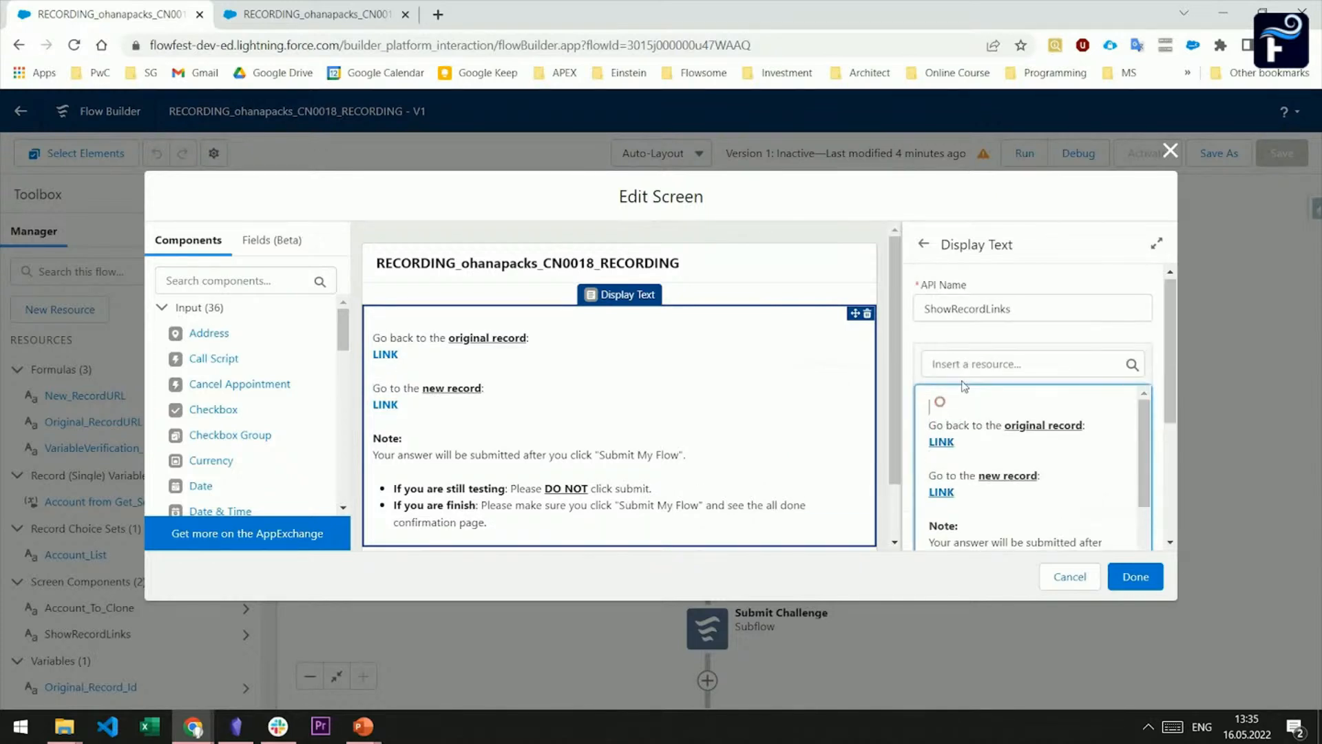
click(966, 365)
text(ori)
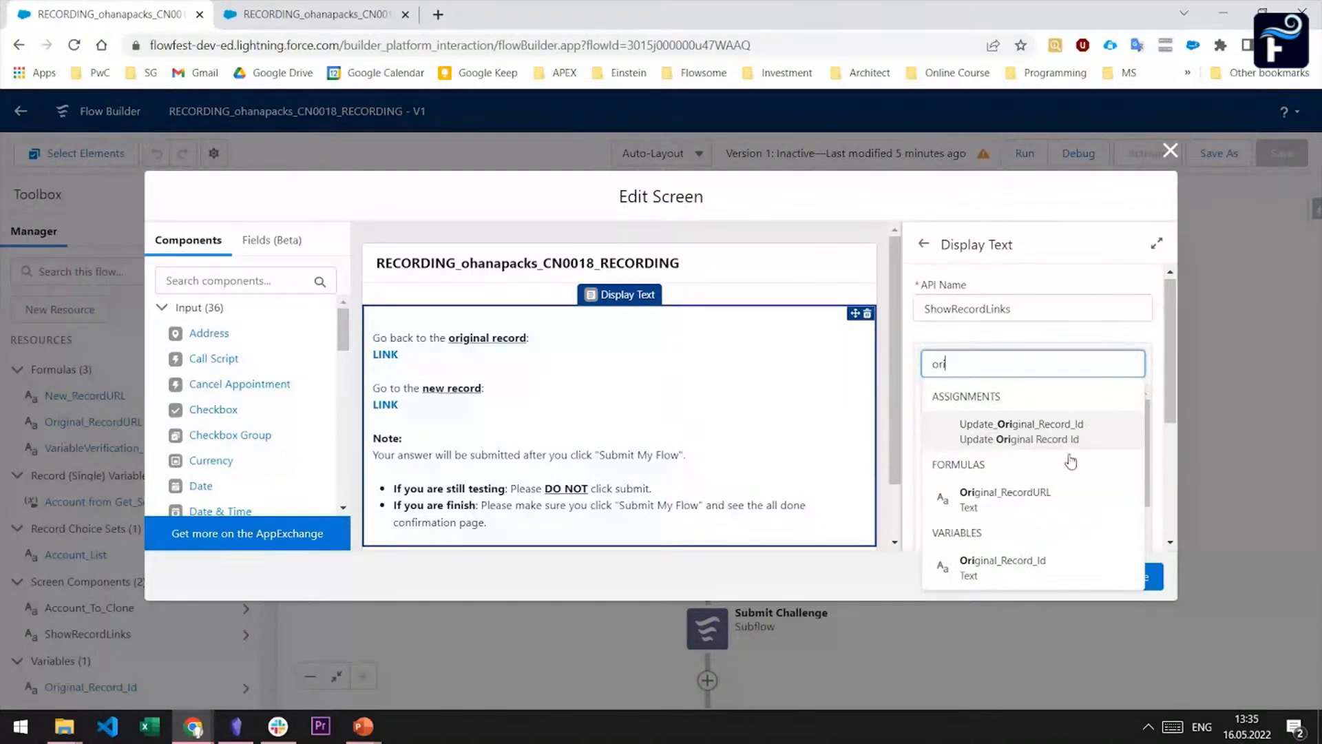
click(1033, 506)
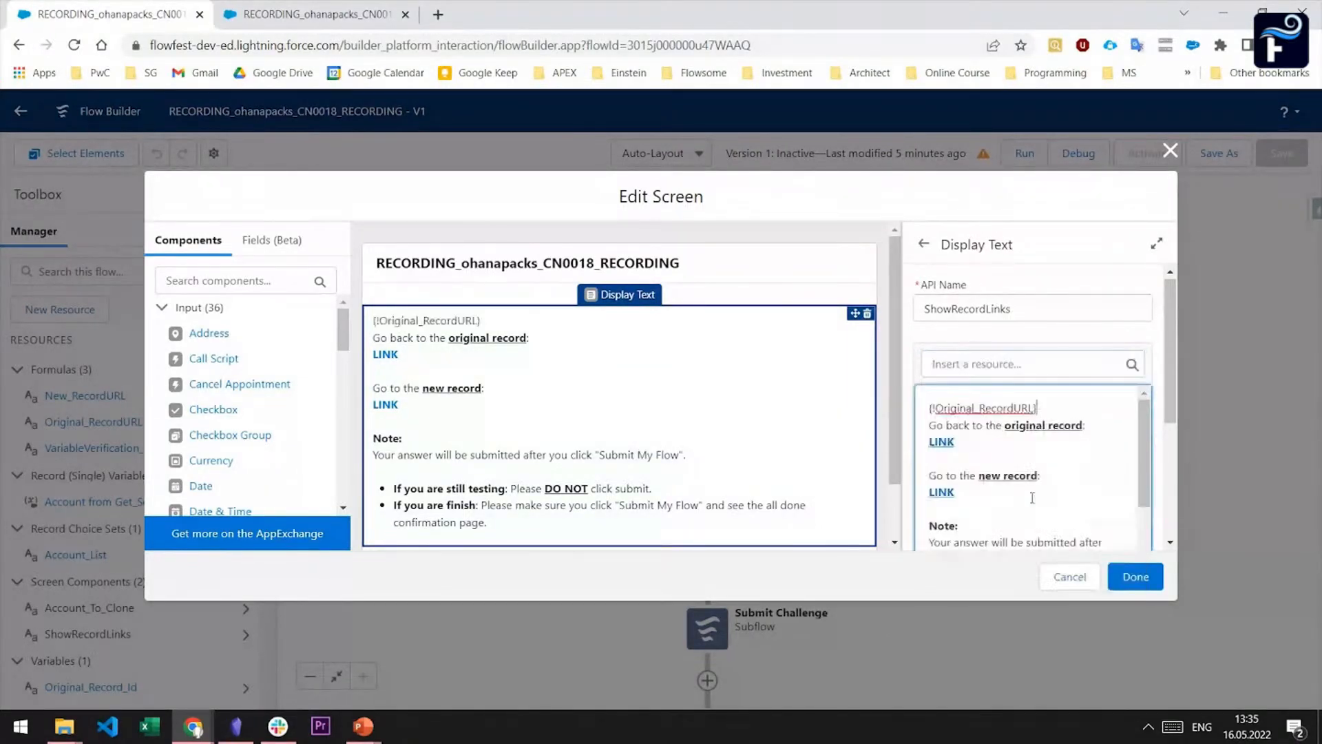
triple_click(1049, 400)
key(BackSpace)
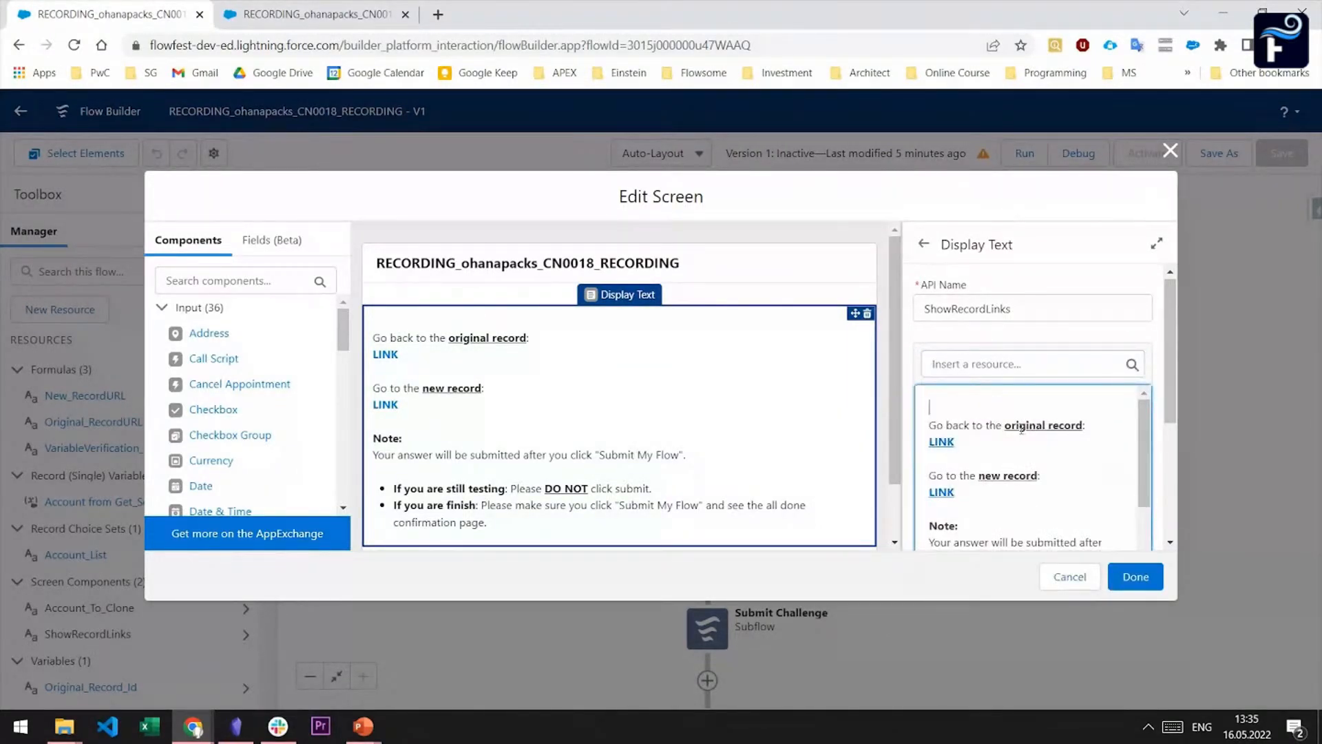
Check the URL behind the original record's link against the resource syntax and save the link
scroll(1015, 448, down, 2)
scroll(1015, 448, up, 2)
click(955, 435)
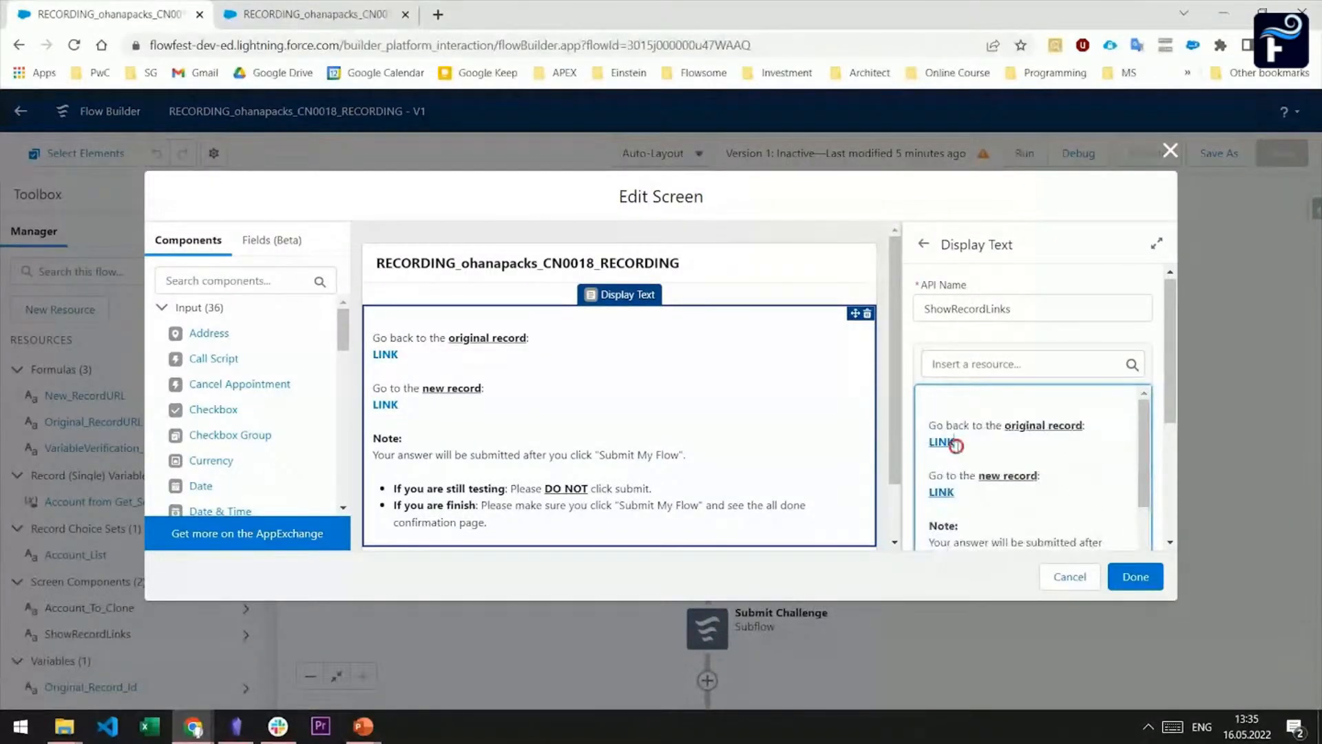
scroll(1026, 475, down, 5)
click(935, 482)
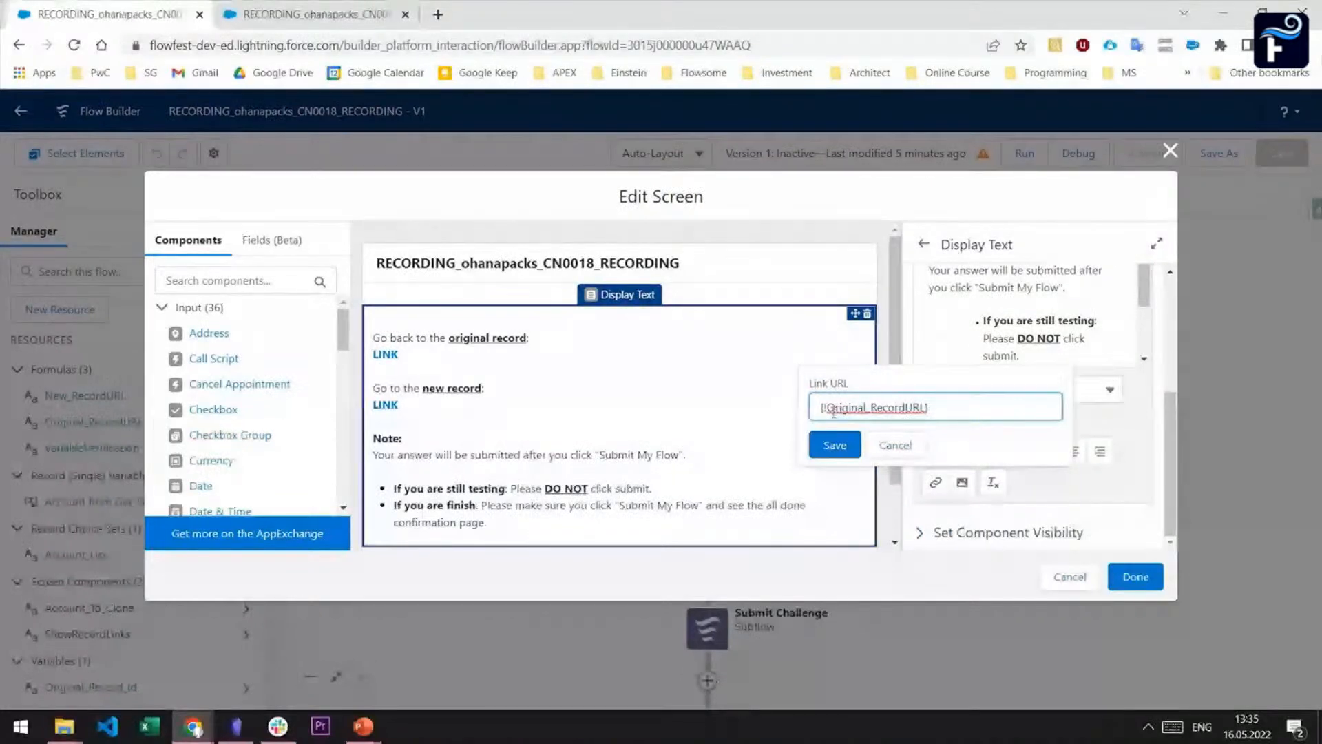
click(835, 445)
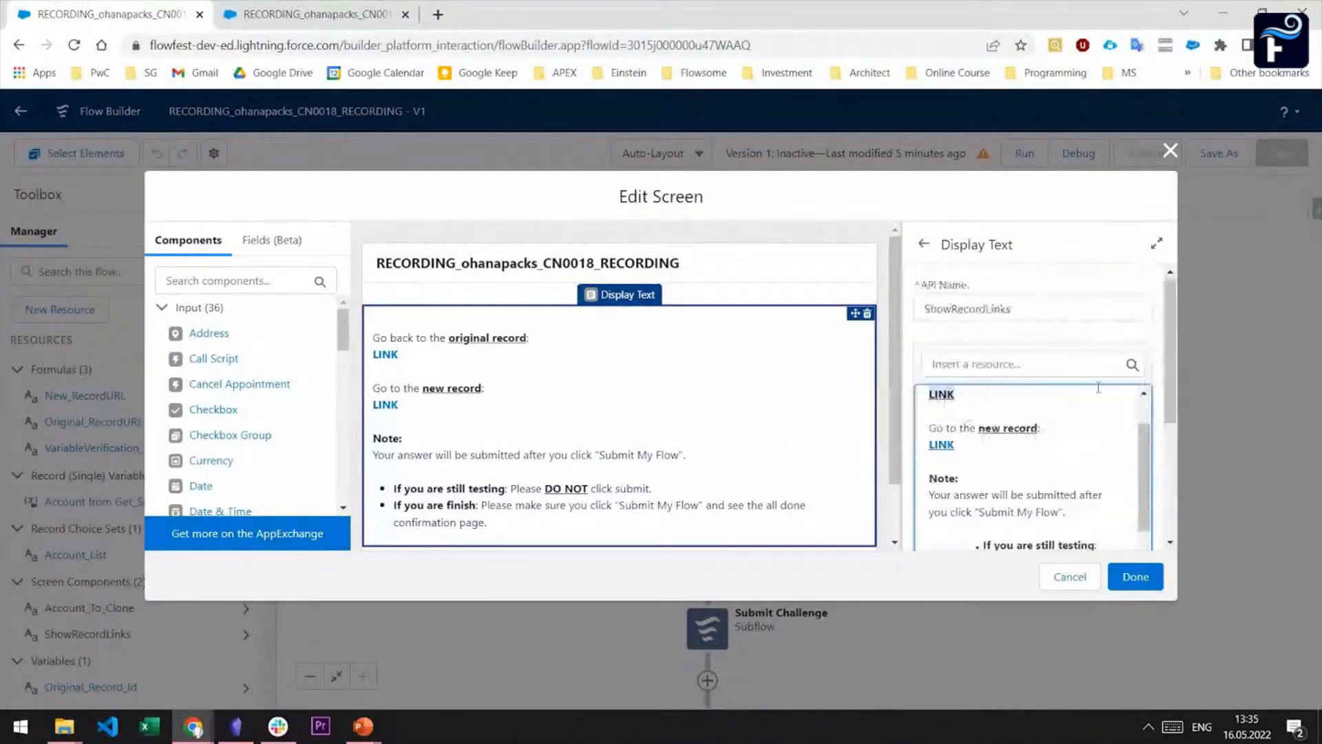
Set the new record link's URL to {!New_RecordURL} and apply the screen changes
click(974, 441)
scroll(975, 437, down, 5)
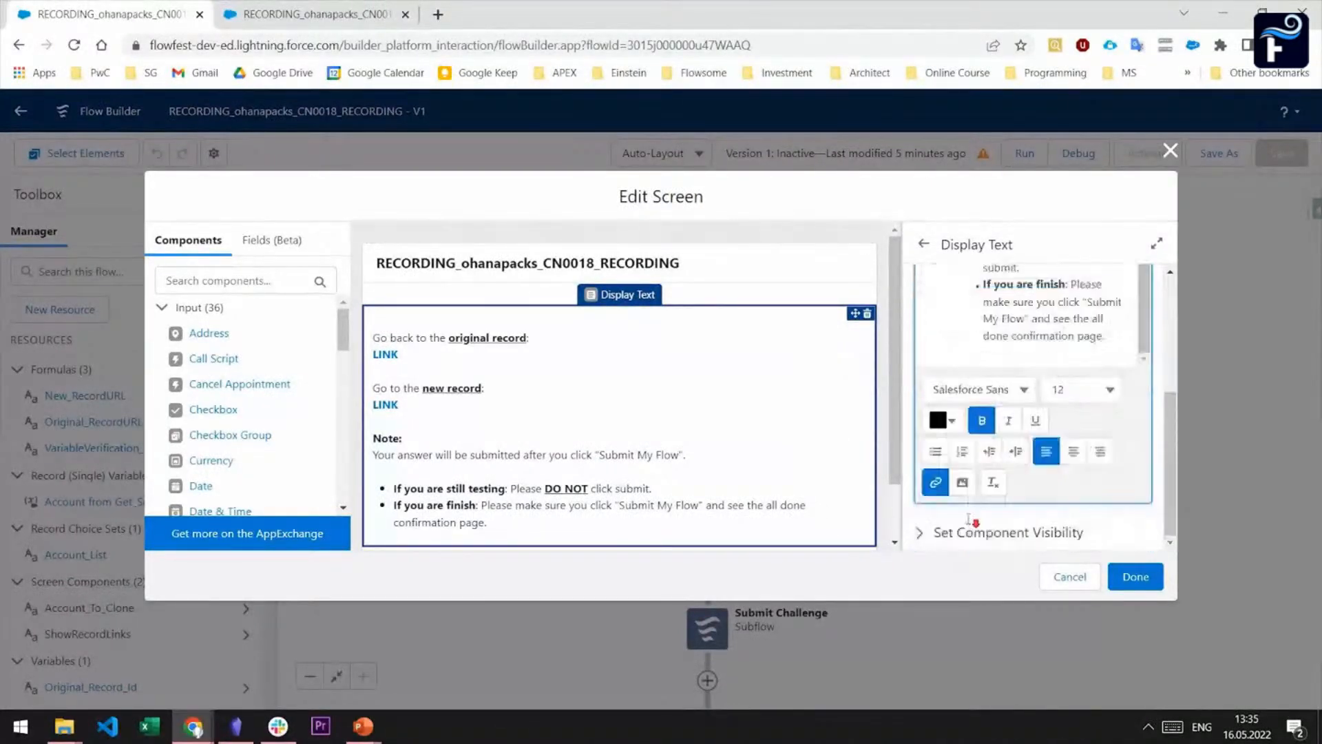
click(936, 482)
click(825, 406)
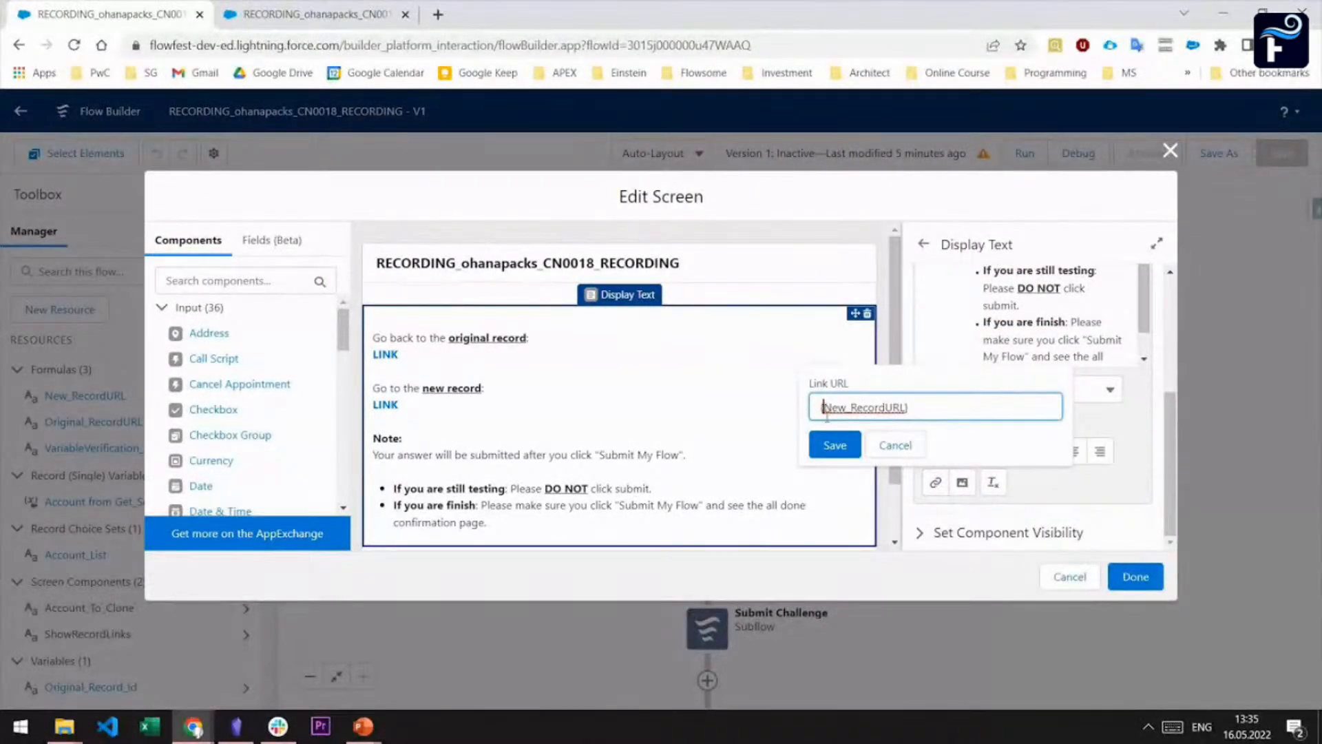
text(!)
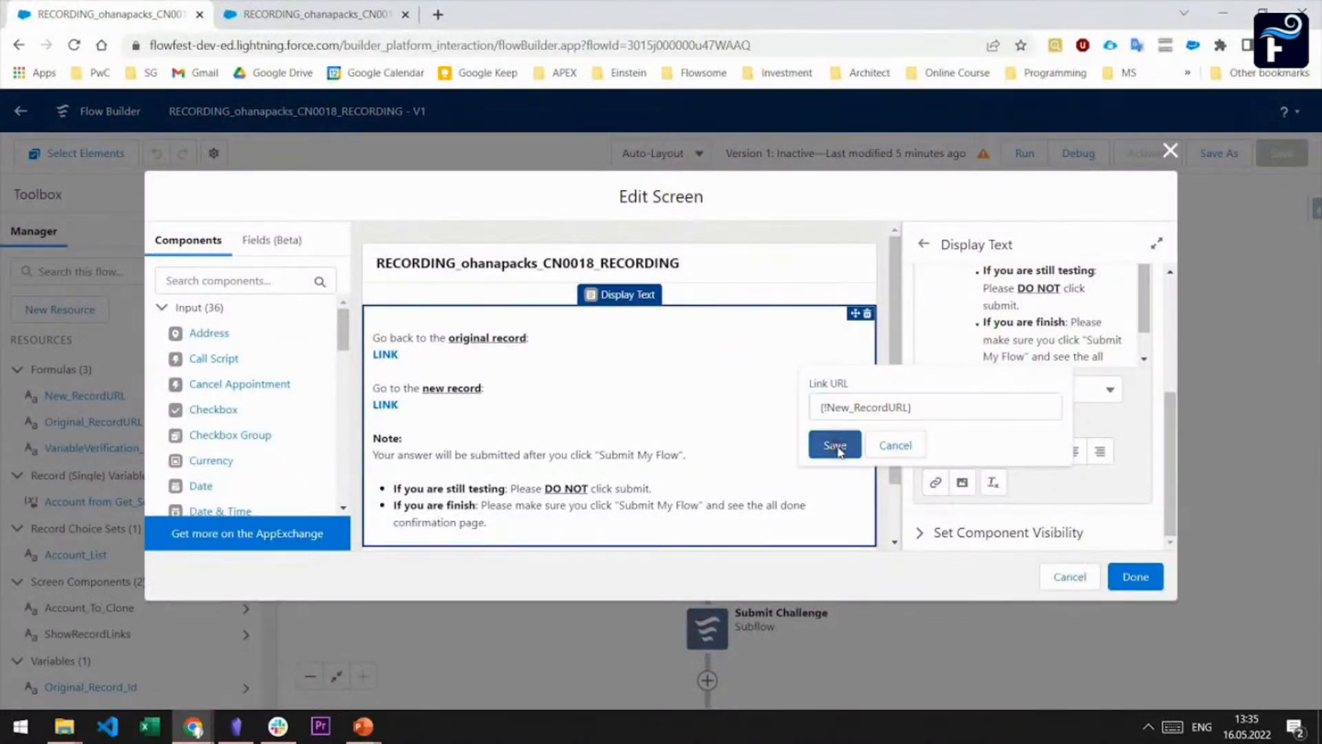
click(835, 445)
click(1129, 580)
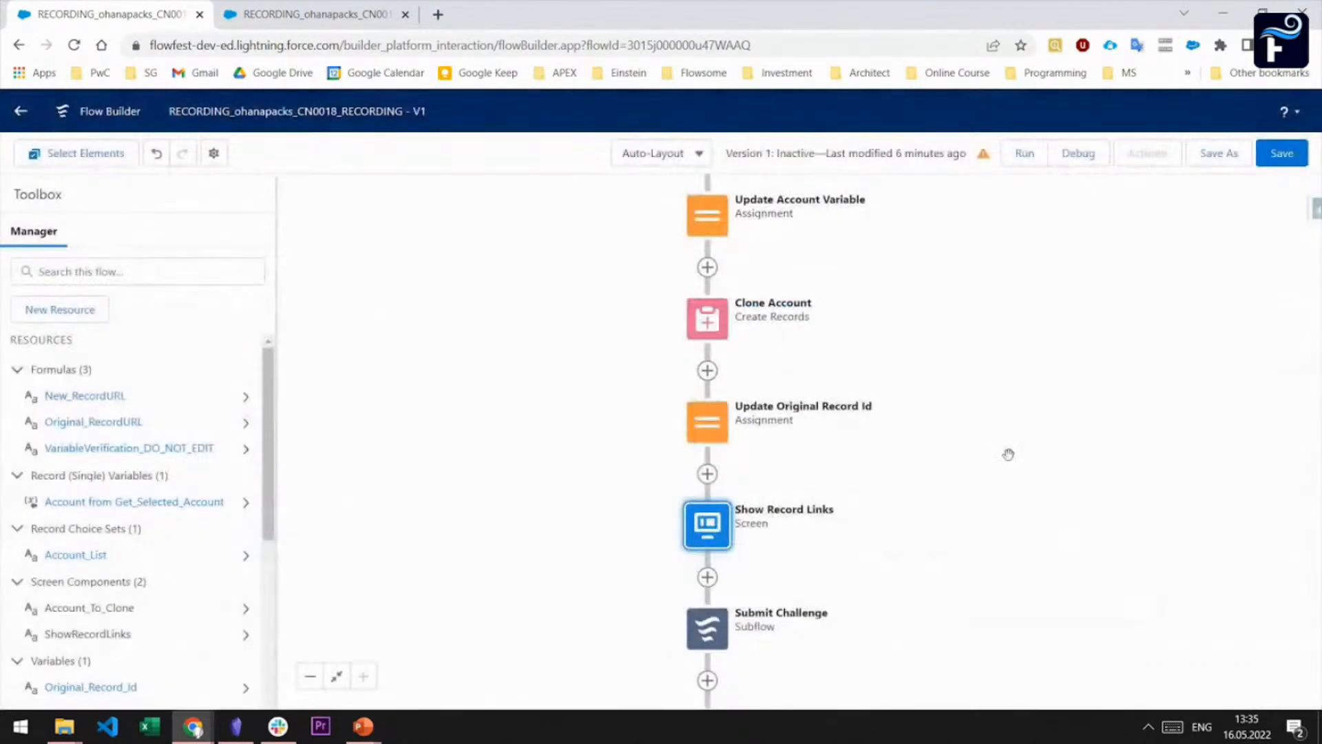
Set the choice value of the Account_List record choice set to Id, and save the flow
drag(997, 345, 1006, 599)
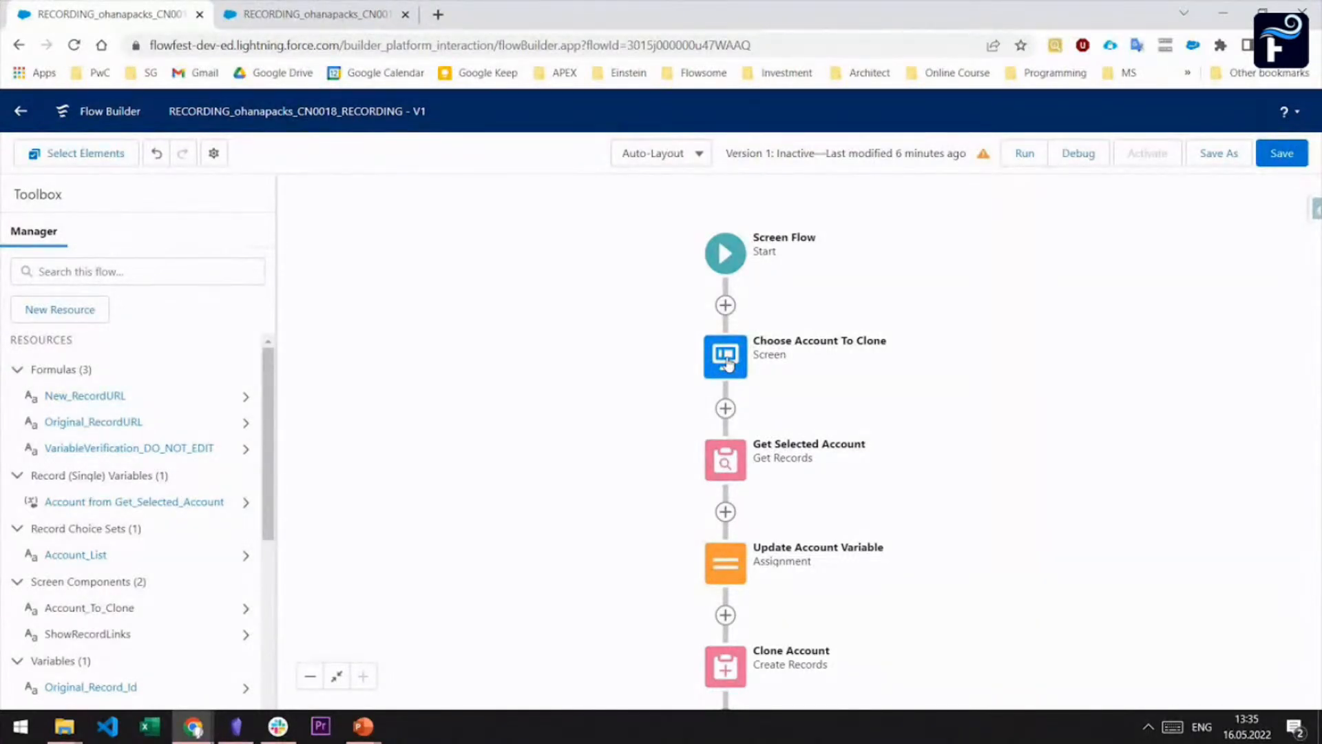
click(92, 561)
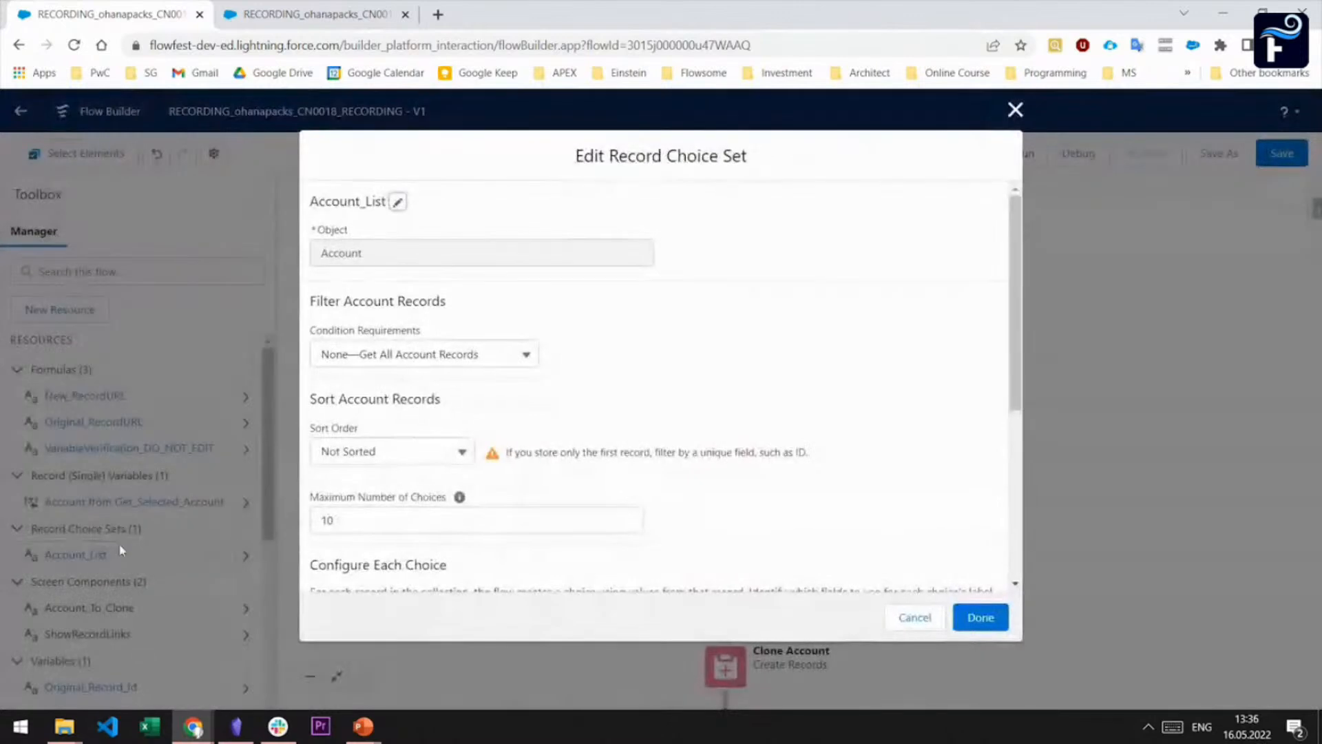
scroll(680, 354, down, 4)
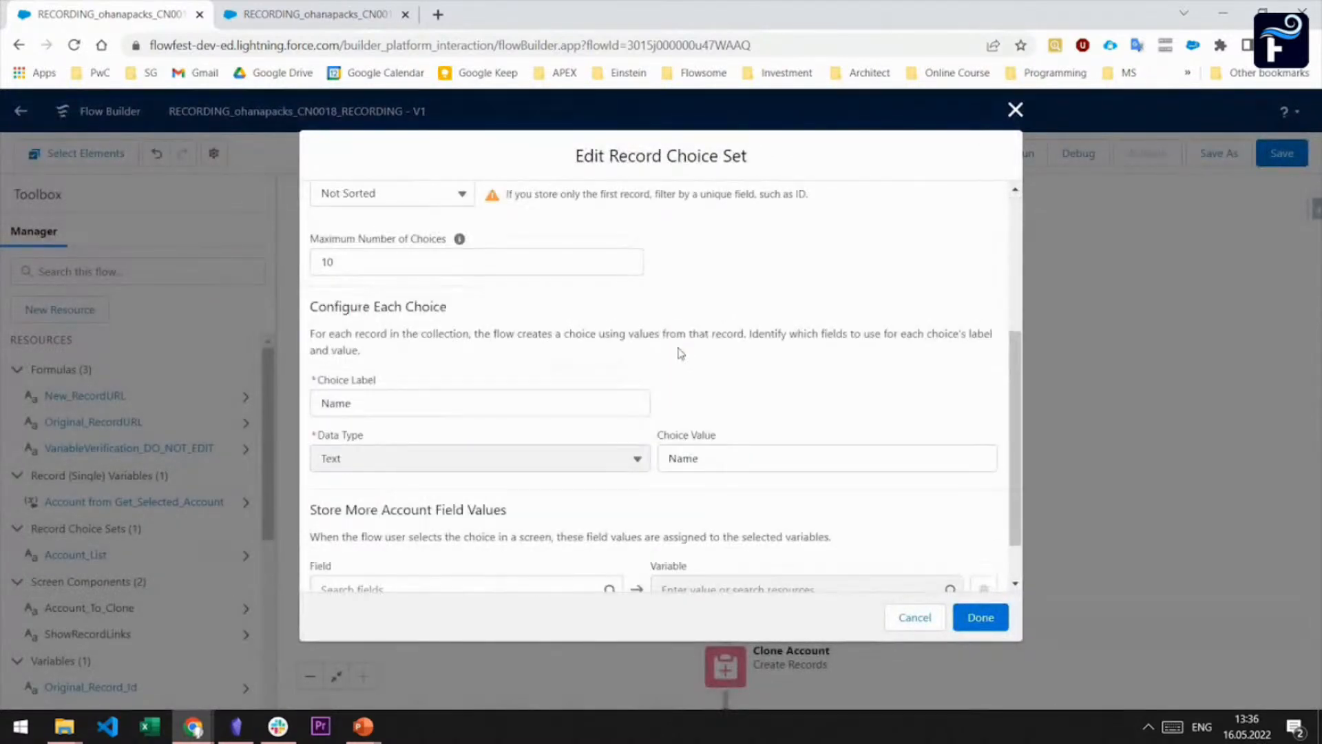
mouse_move(658, 438)
mouse_down()
mouse_move(722, 443)
mouse_move(655, 464)
mouse_up()
text(Id)
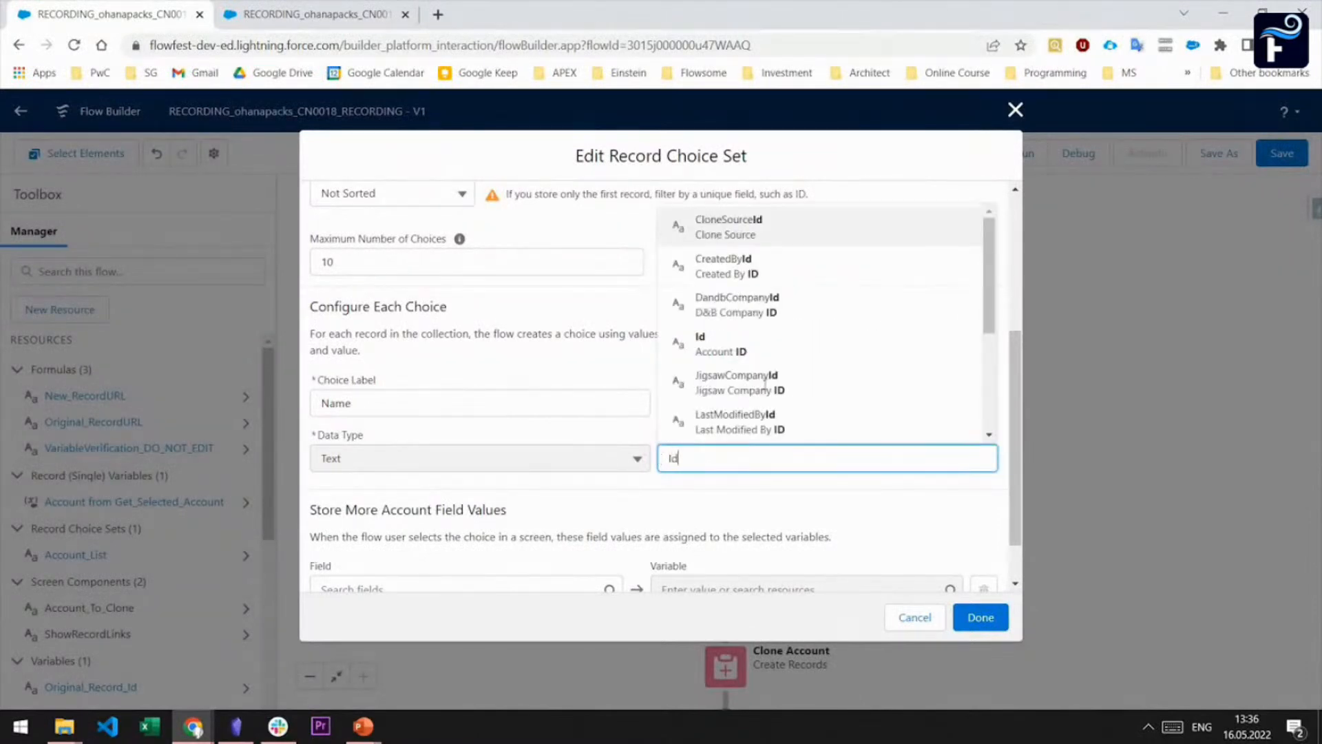
click(756, 425)
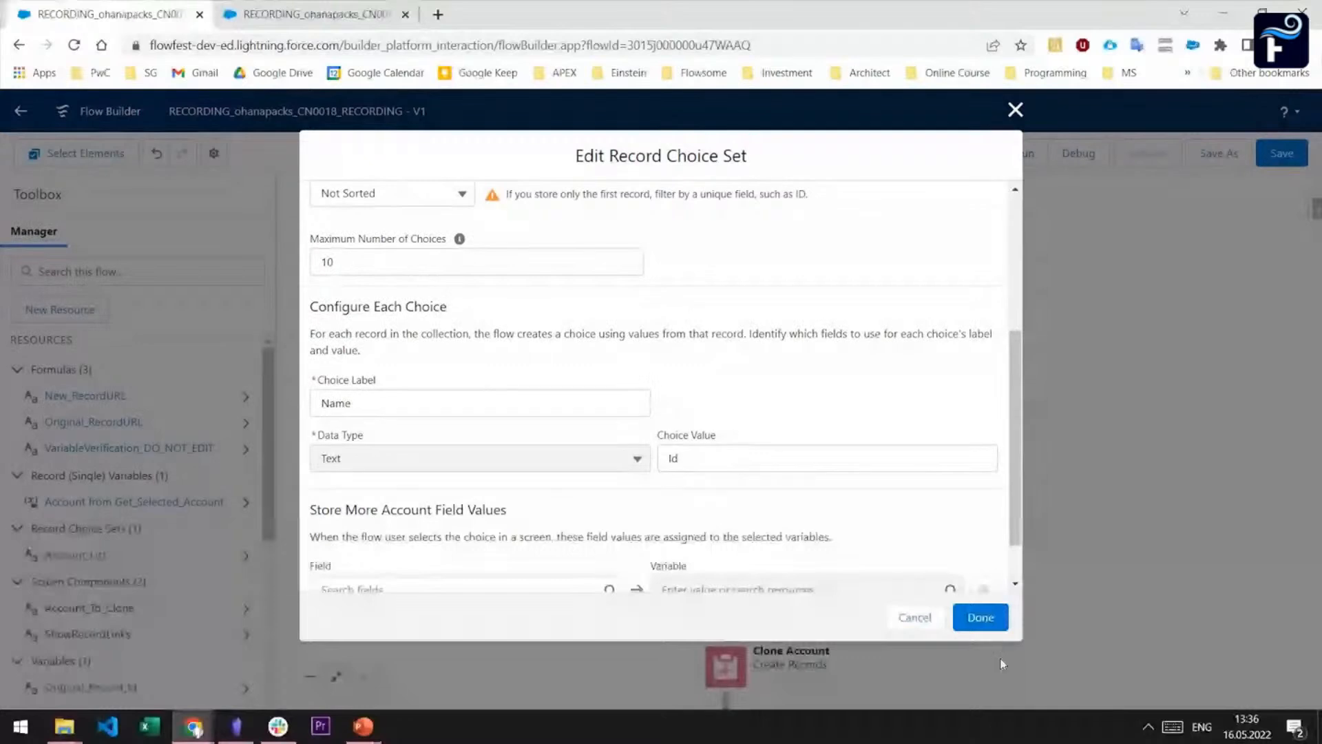
click(981, 617)
click(1285, 158)
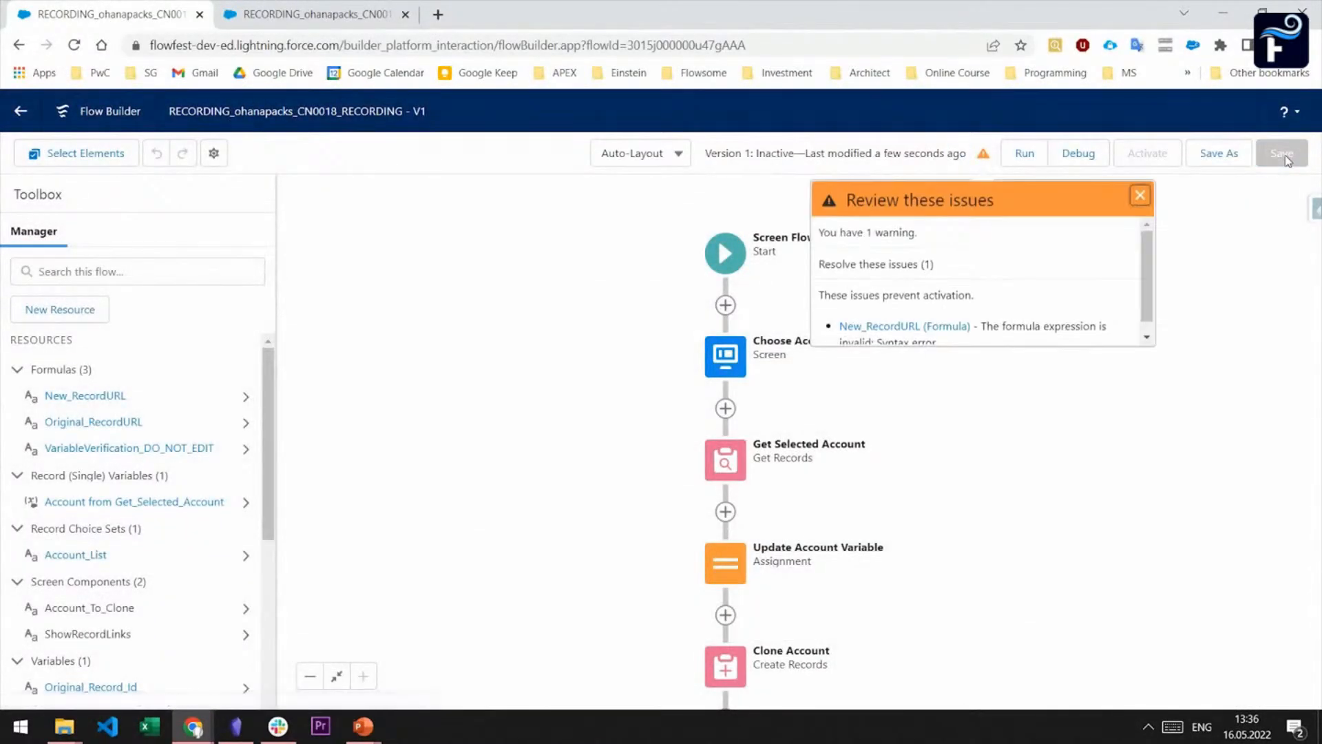
Run the saved flow in debug mode, choosing Marshall-Kelley as the account to clone and continuing to the record links
click(1066, 157)
click(897, 514)
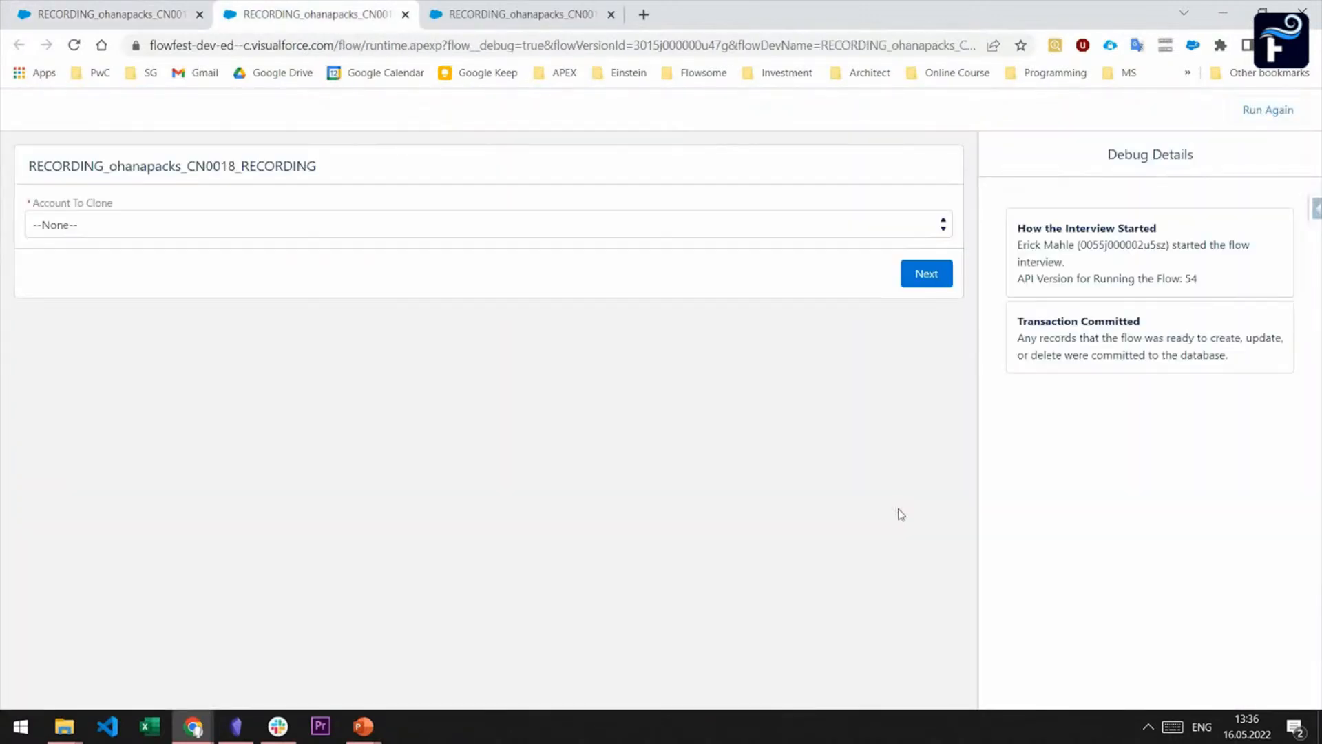
click(528, 224)
click(245, 289)
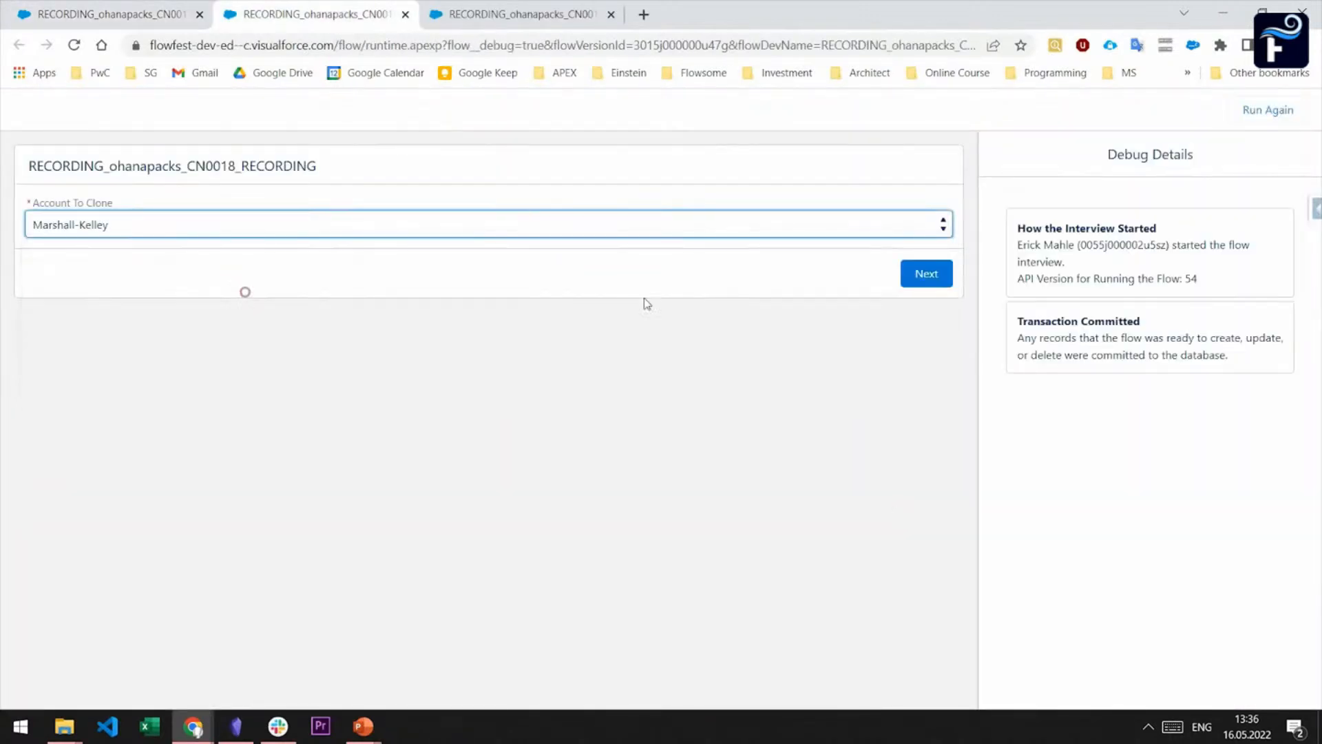
click(926, 270)
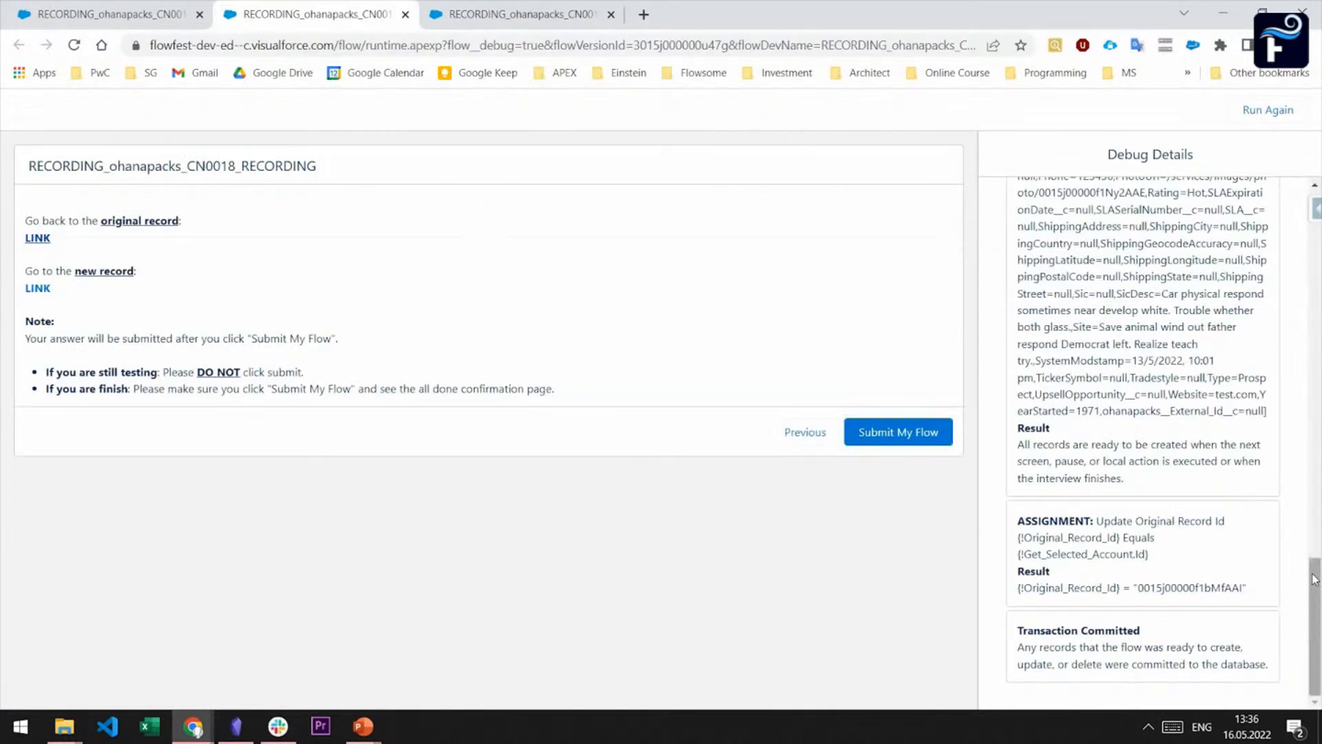
Examine the debug details for the choice value of Account_To_Clone and the result of Get Selected Account
scroll(1240, 297, up, 20)
scroll(1228, 439, down, 1)
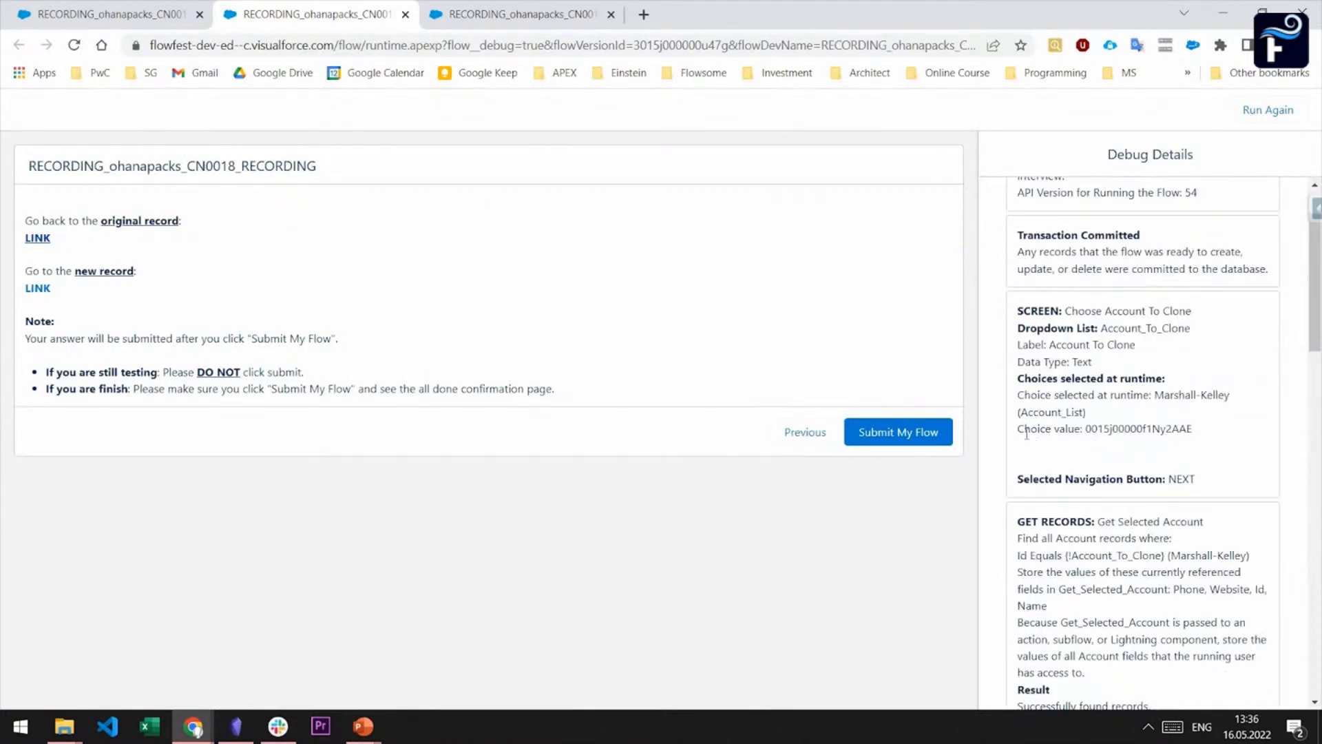
drag(1017, 430, 1197, 438)
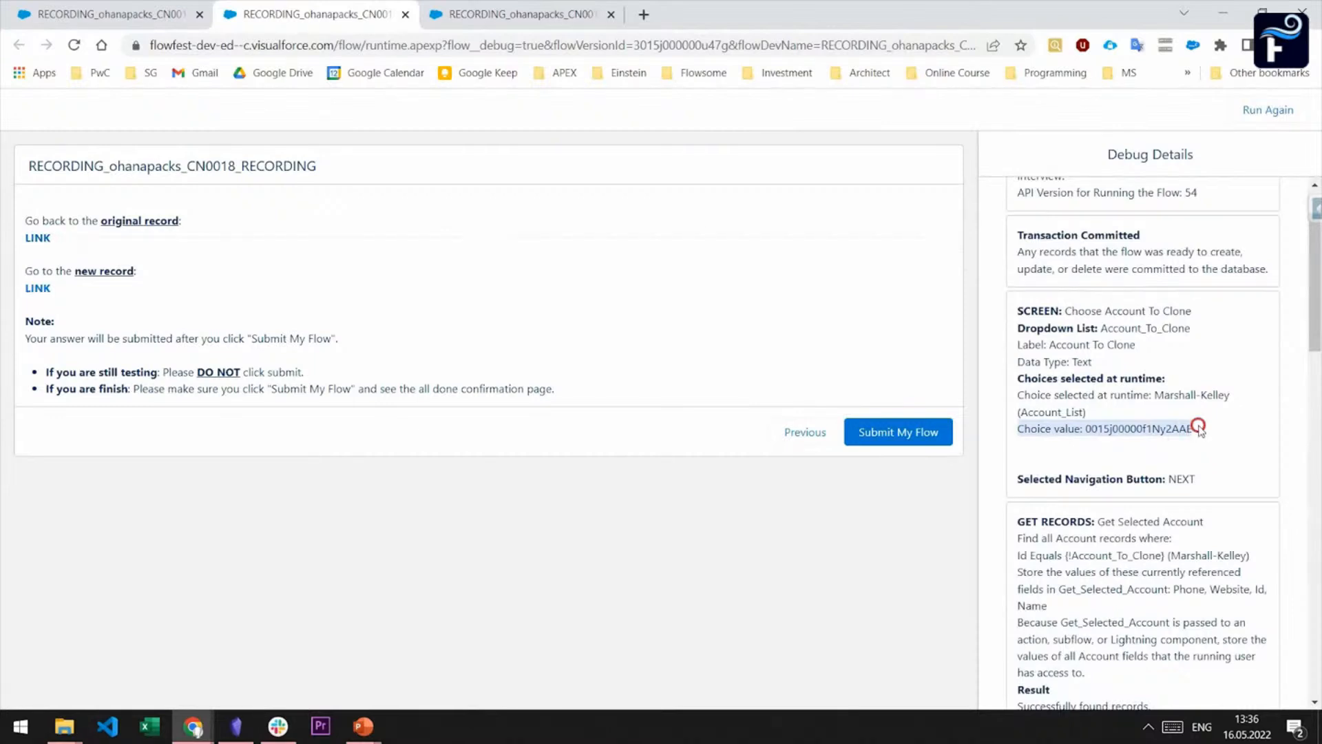
click(1198, 434)
scroll(1198, 432, down, 1)
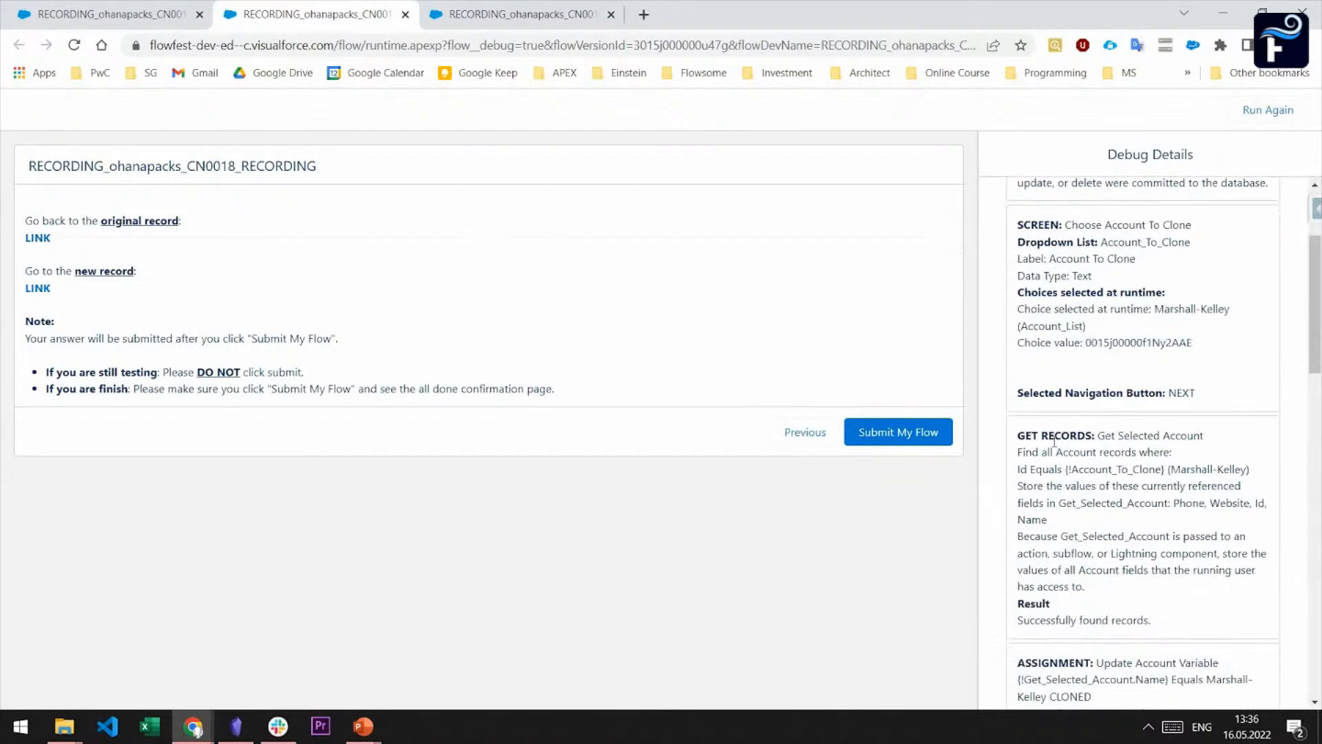
click(1152, 620)
drag(1152, 622, 1003, 620)
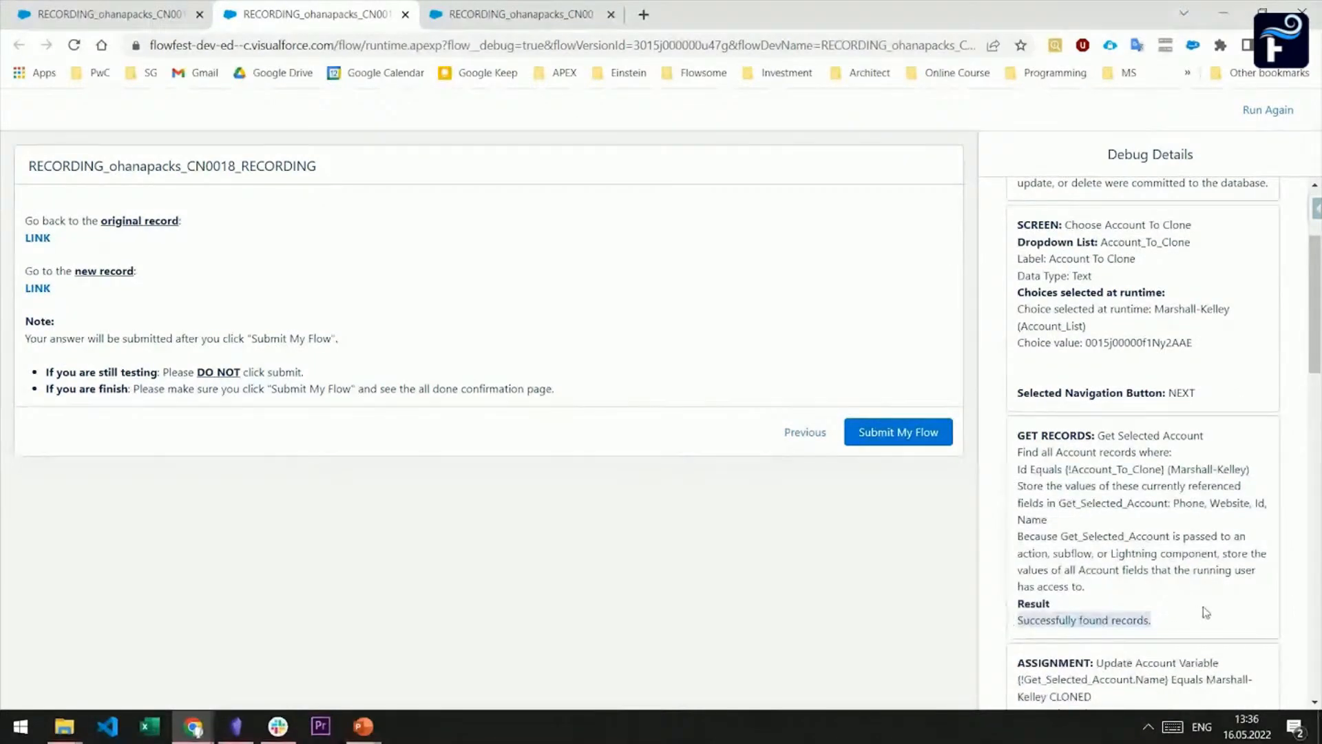
Test the original record link, check which account record it opens, and return to the flow builder
click(43, 241)
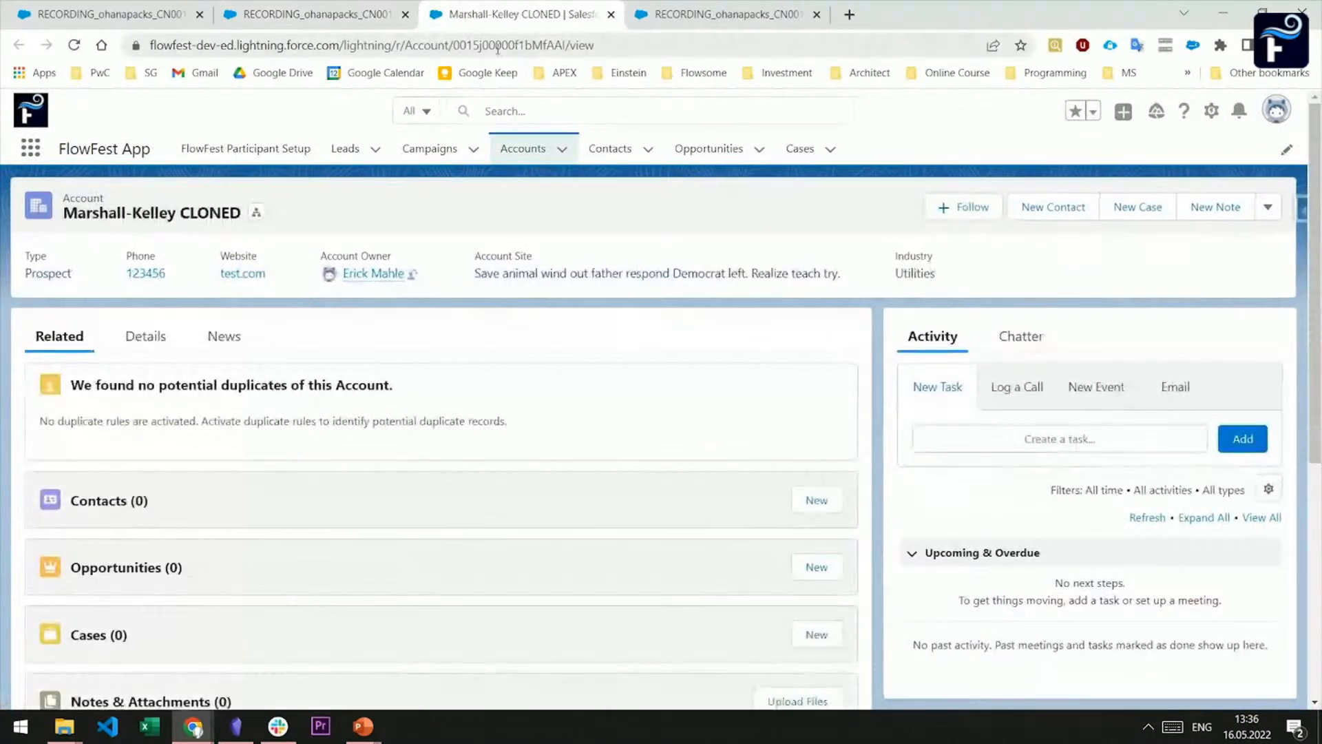
click(338, 8)
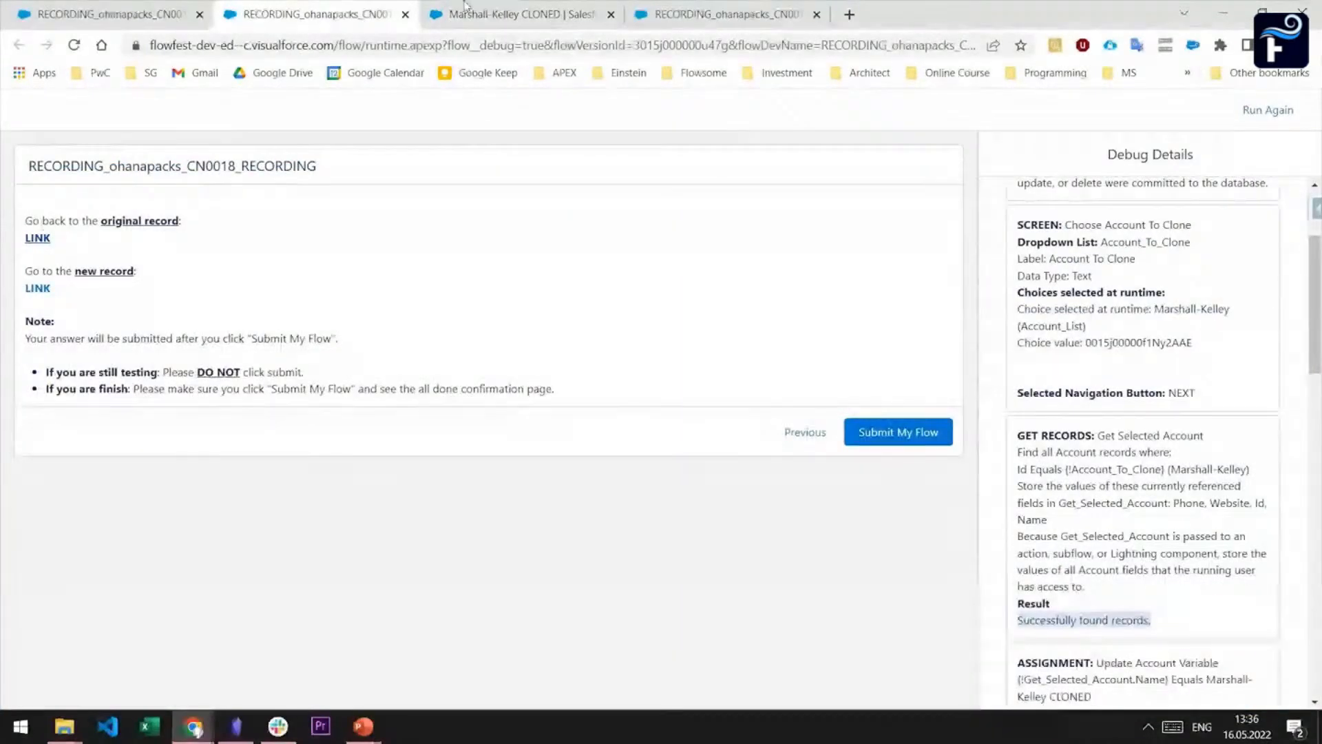
click(482, 13)
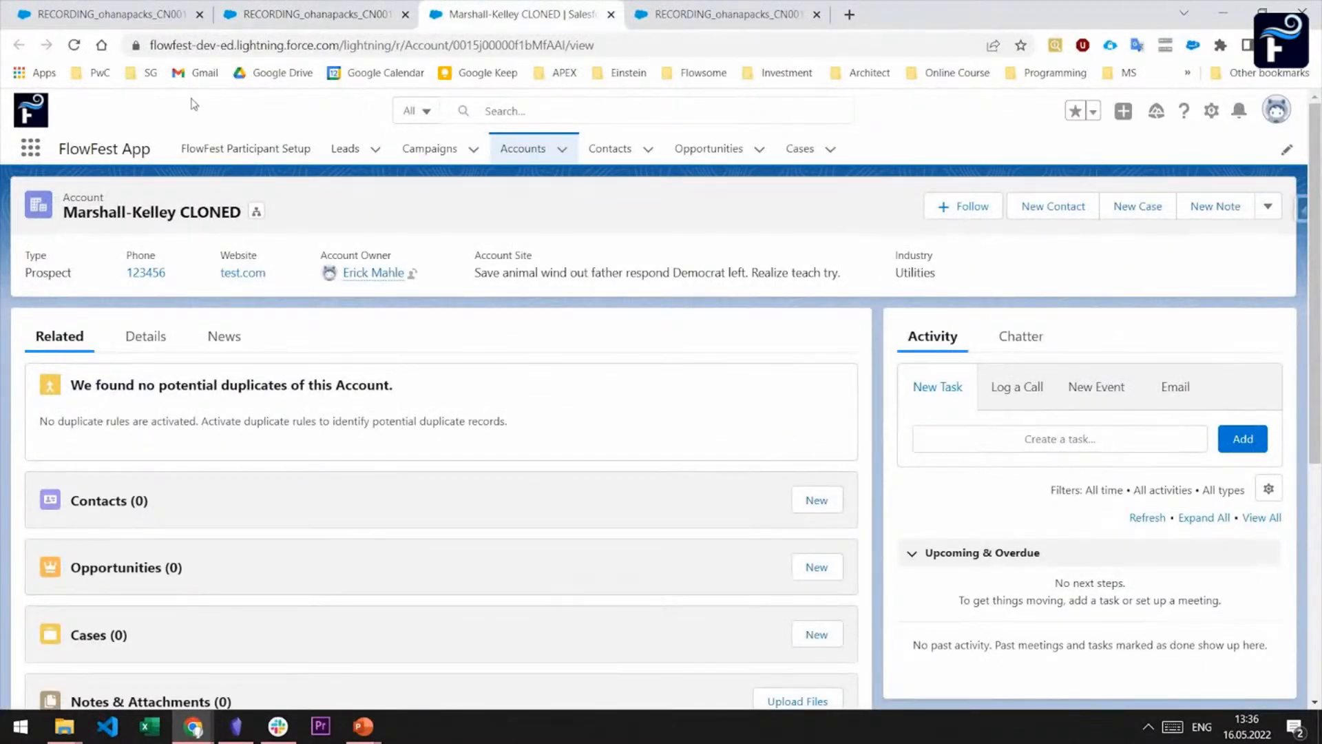
click(129, 10)
click(597, 491)
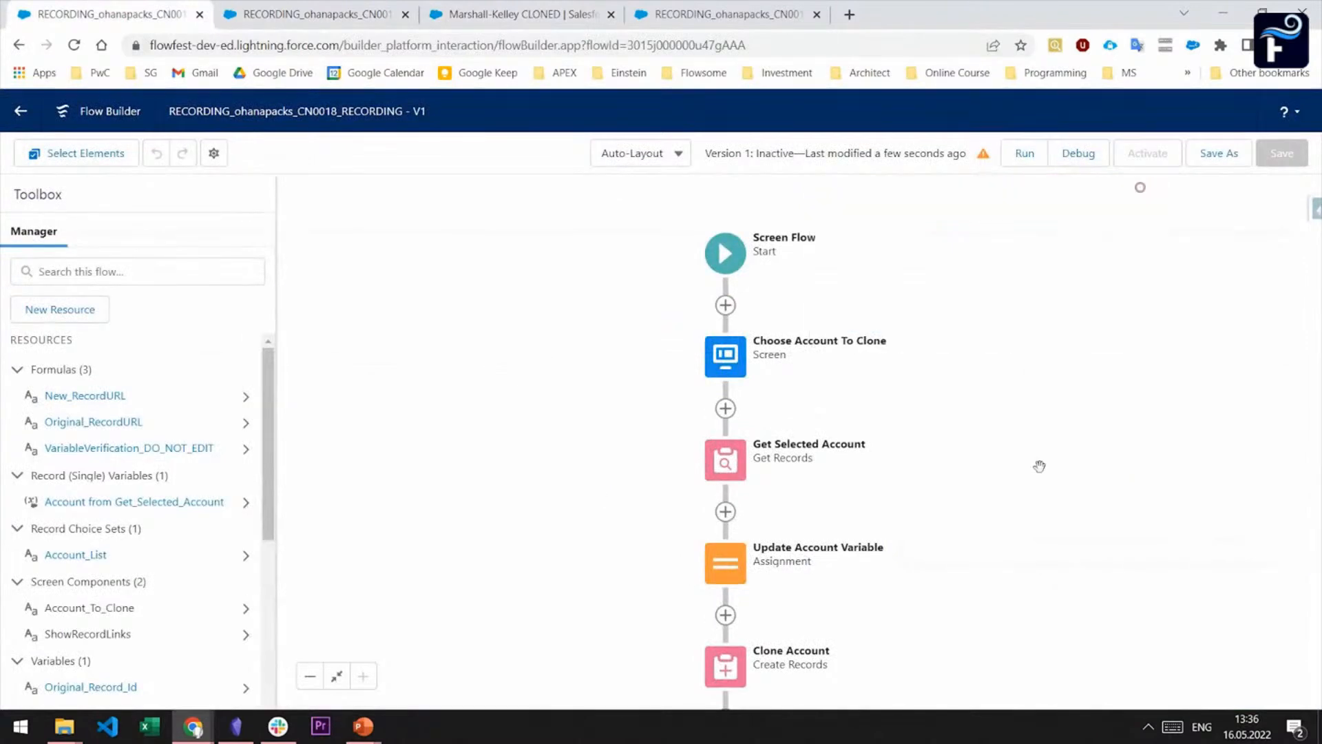
Examine the source record of Clone Account and the value assigned to Original_Record_Id in Update Original Record Id, leaving both unchanged
drag(974, 623, 962, 368)
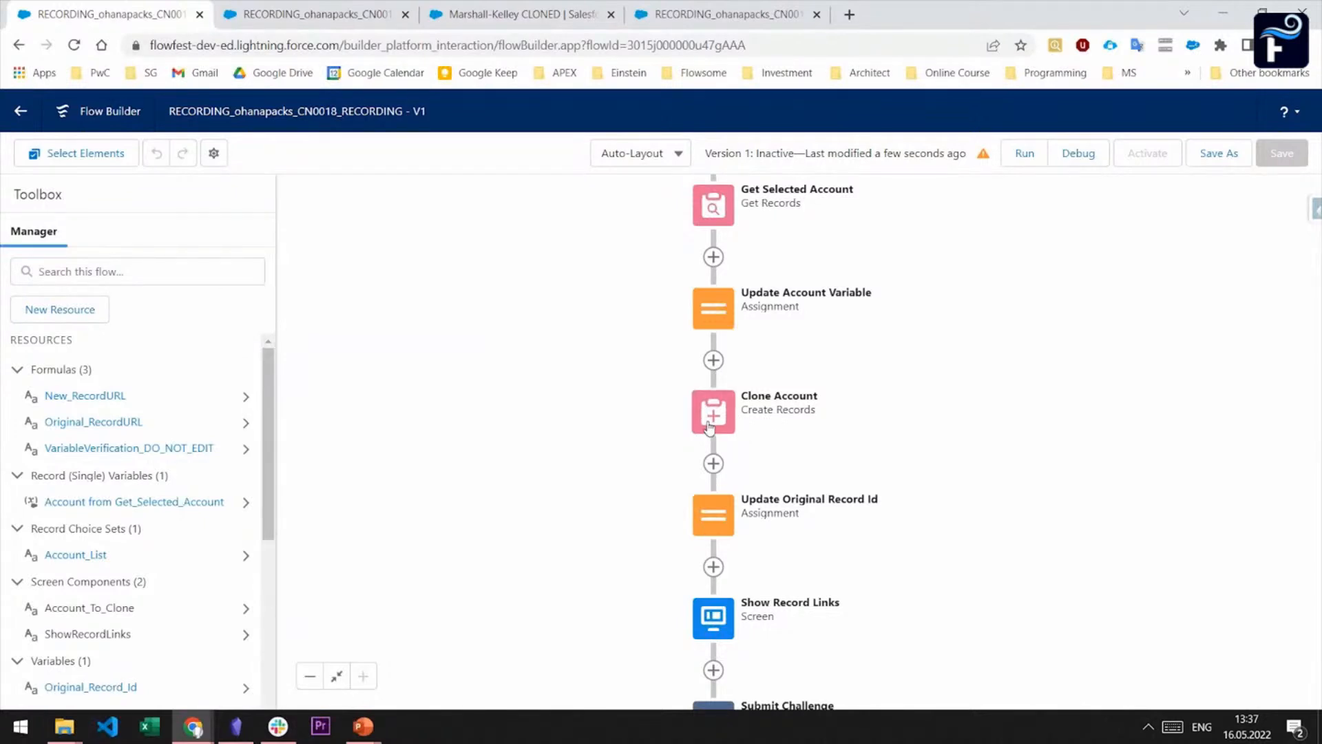
click(715, 417)
click(741, 603)
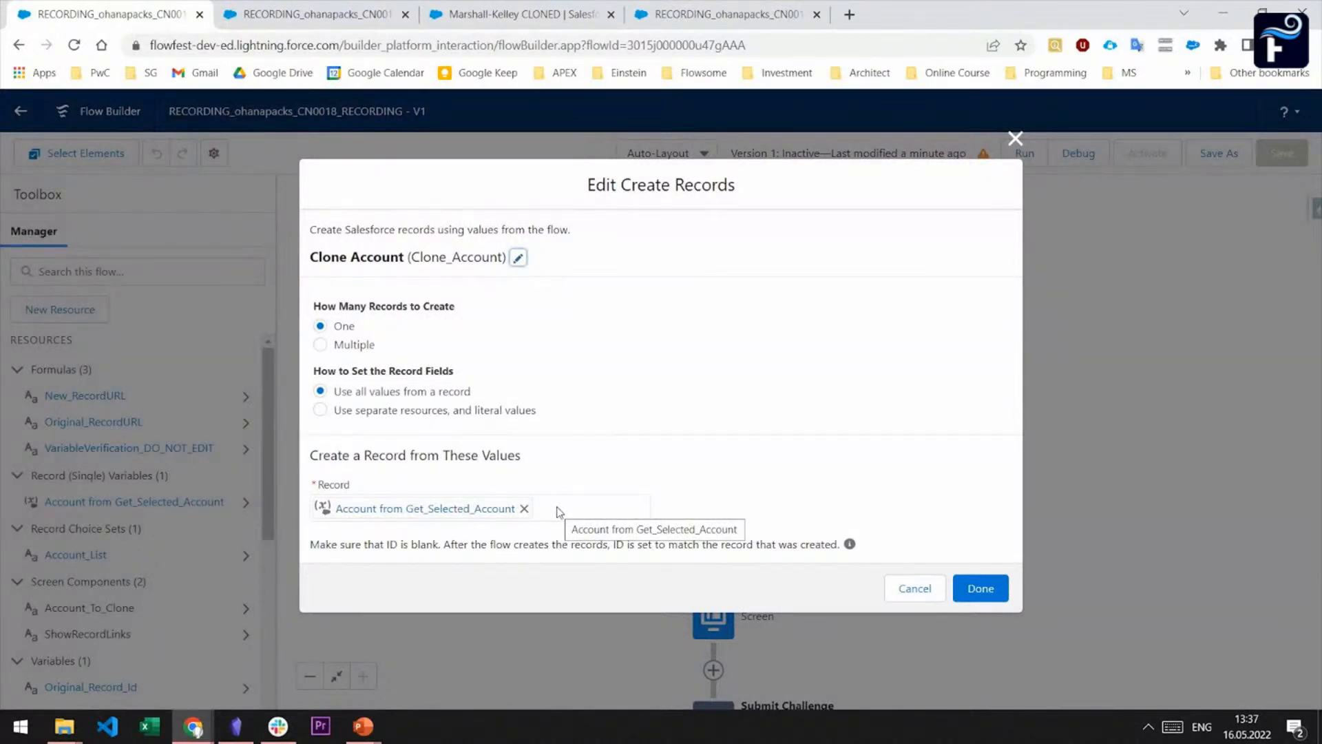
click(905, 589)
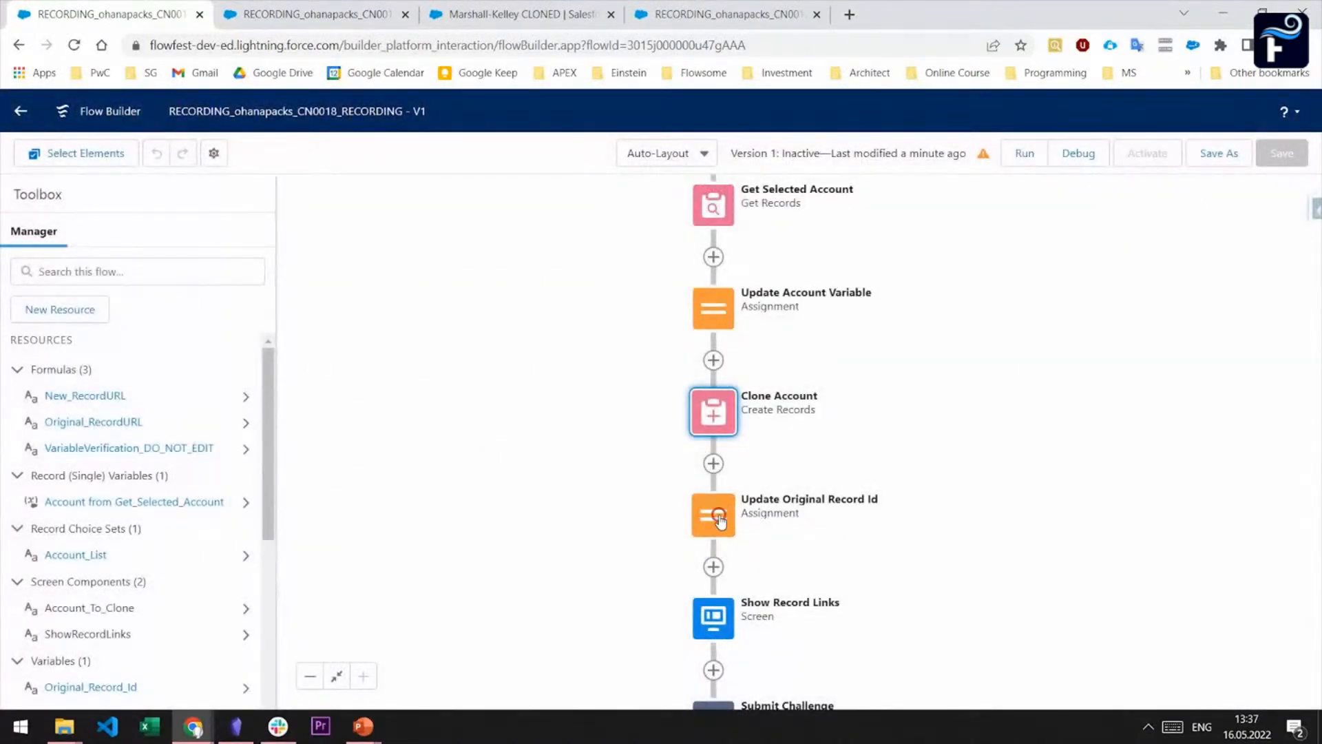
click(719, 522)
click(724, 672)
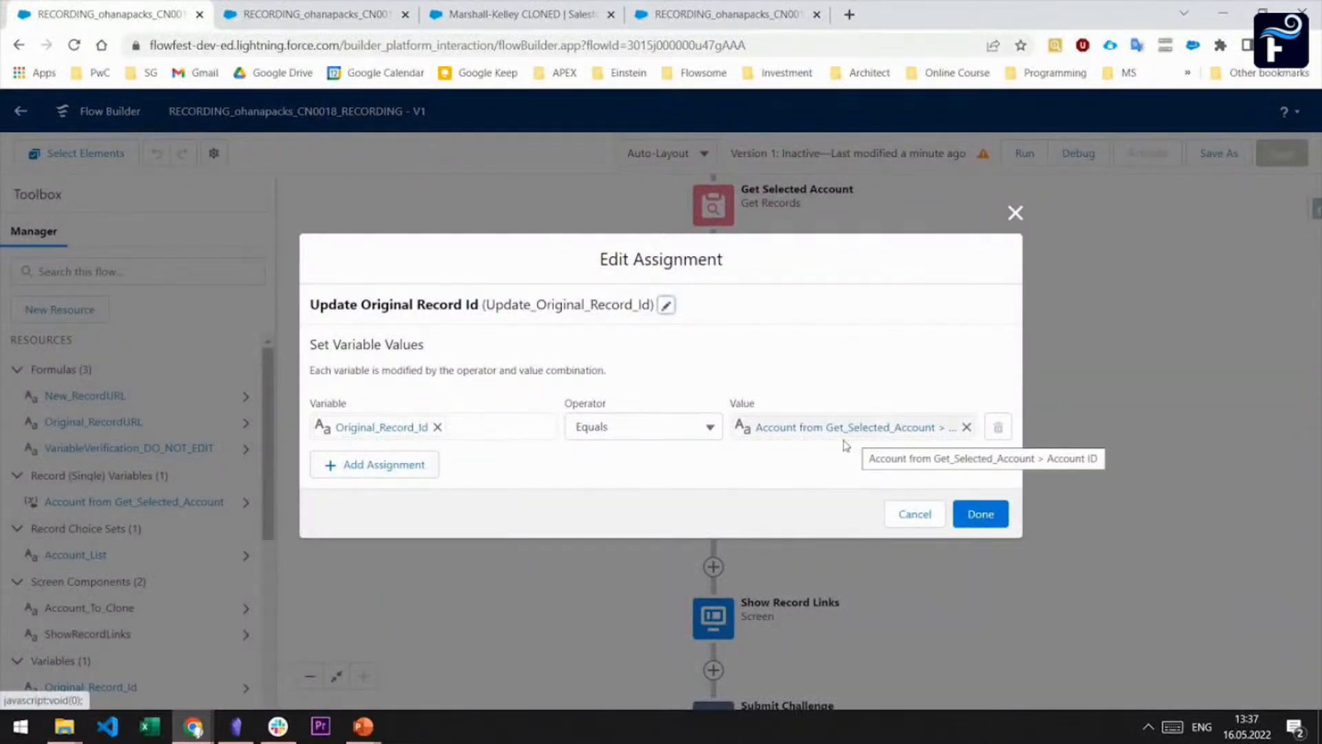
click(914, 525)
Switch the flow canvas to Freeform layout and move Clone Account and Update Original Record Id out of the element column
click(703, 153)
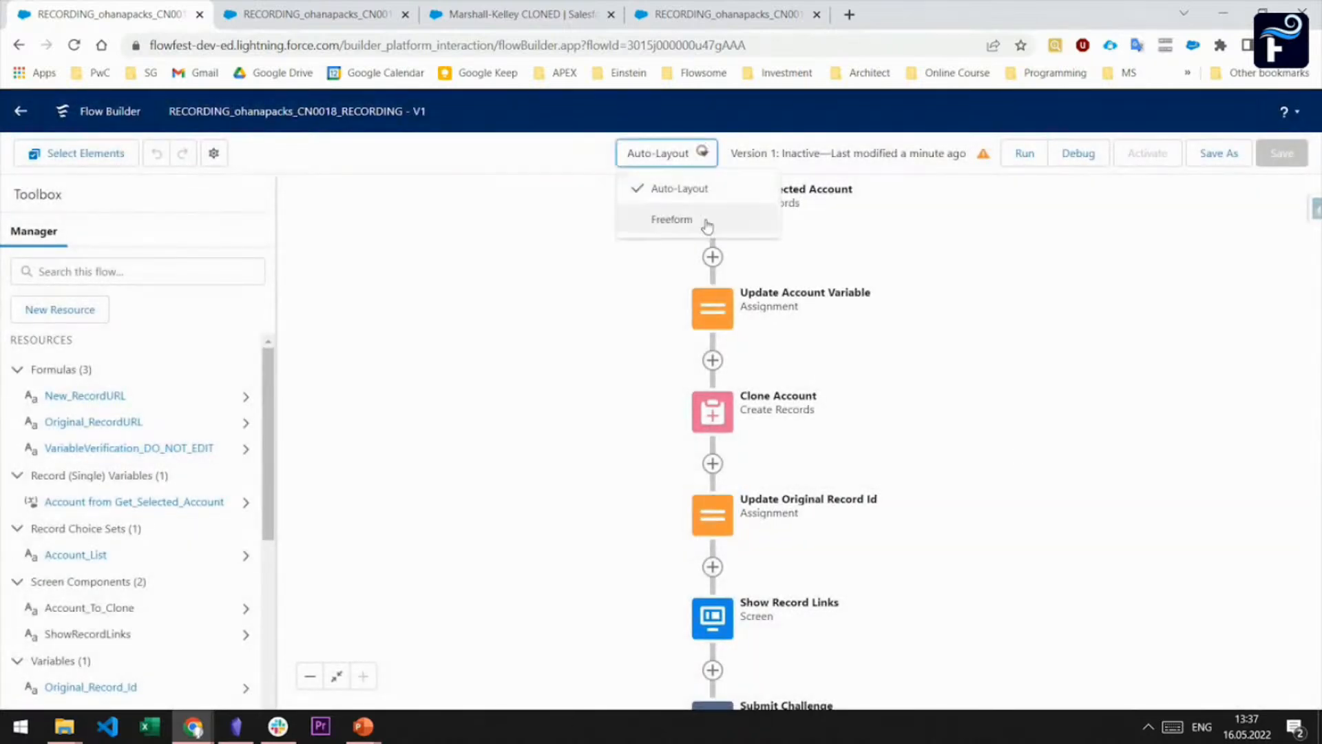
click(700, 221)
drag(832, 315, 850, 268)
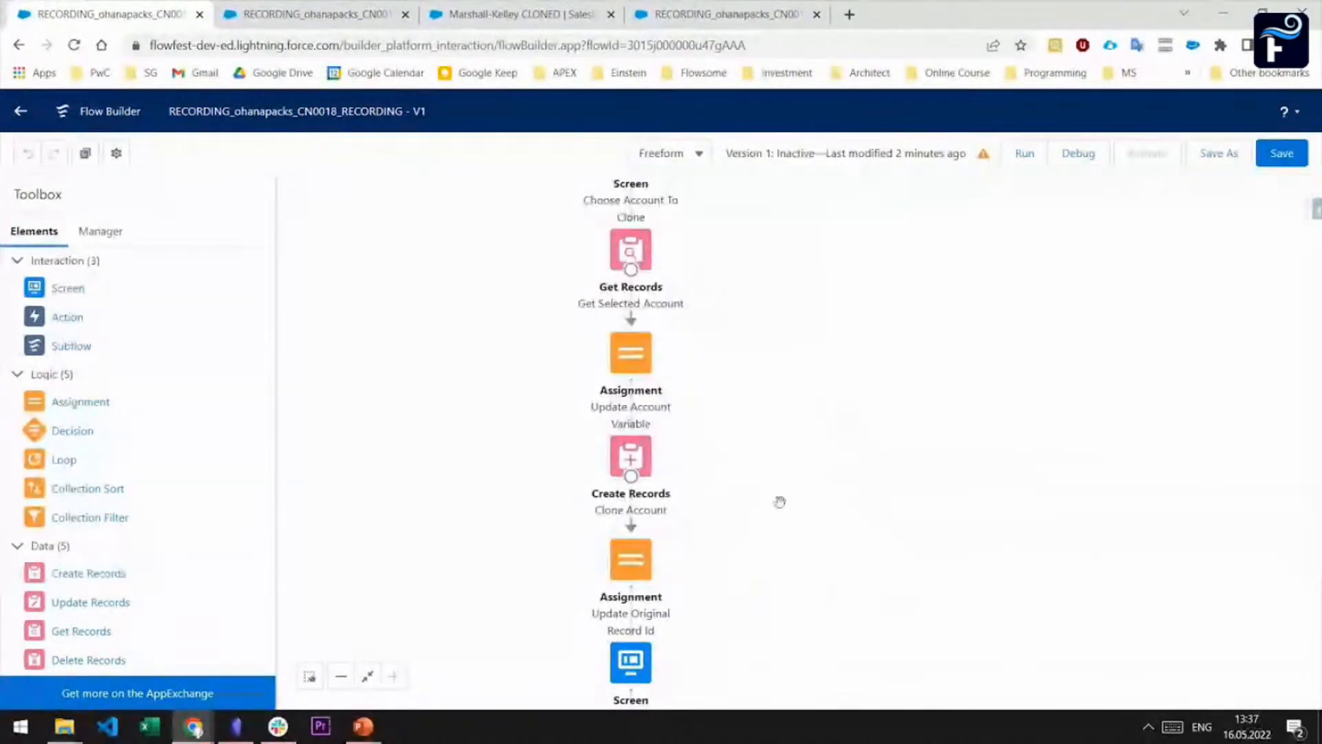
drag(633, 460, 703, 465)
drag(643, 548, 945, 496)
drag(704, 440, 705, 441)
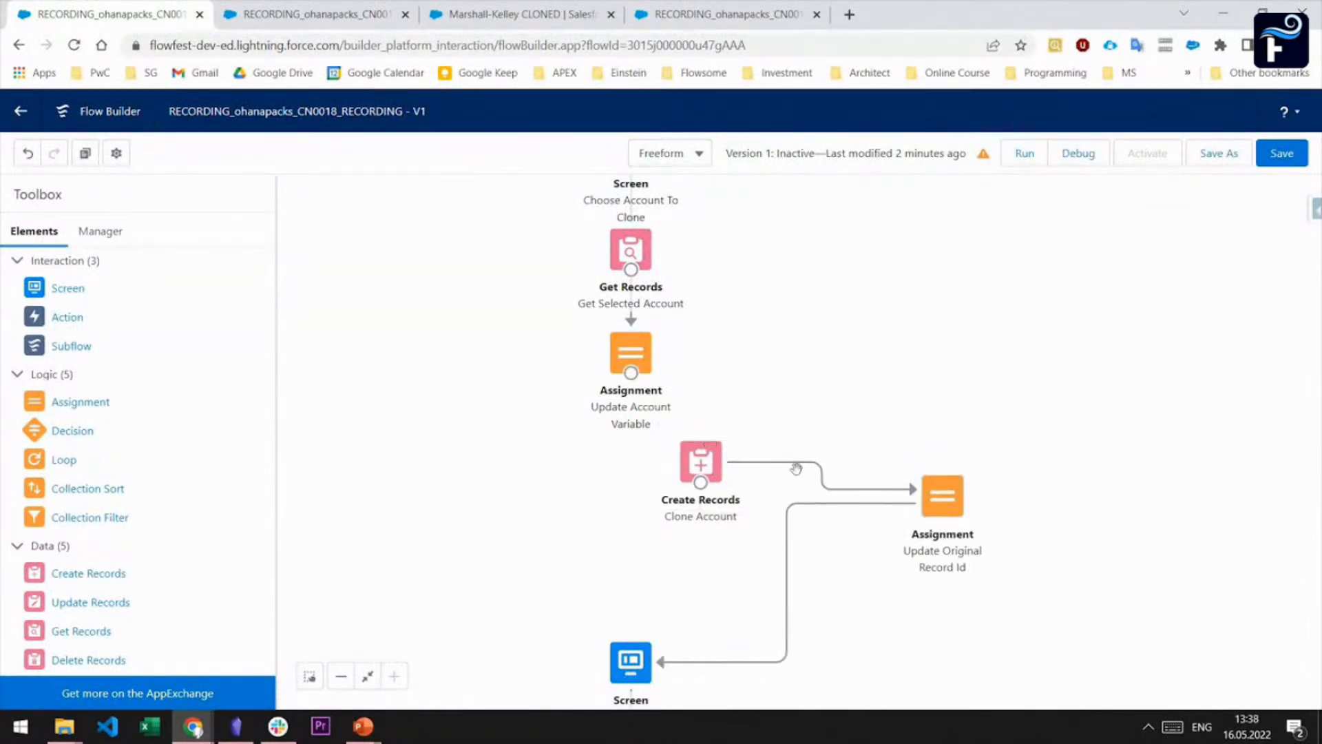
Delete the connectors from Clone Account to Update Original Record Id and from Update Original Record Id to the Show Record Links screen
click(809, 462)
key(Delete)
click(800, 496)
key(Delete)
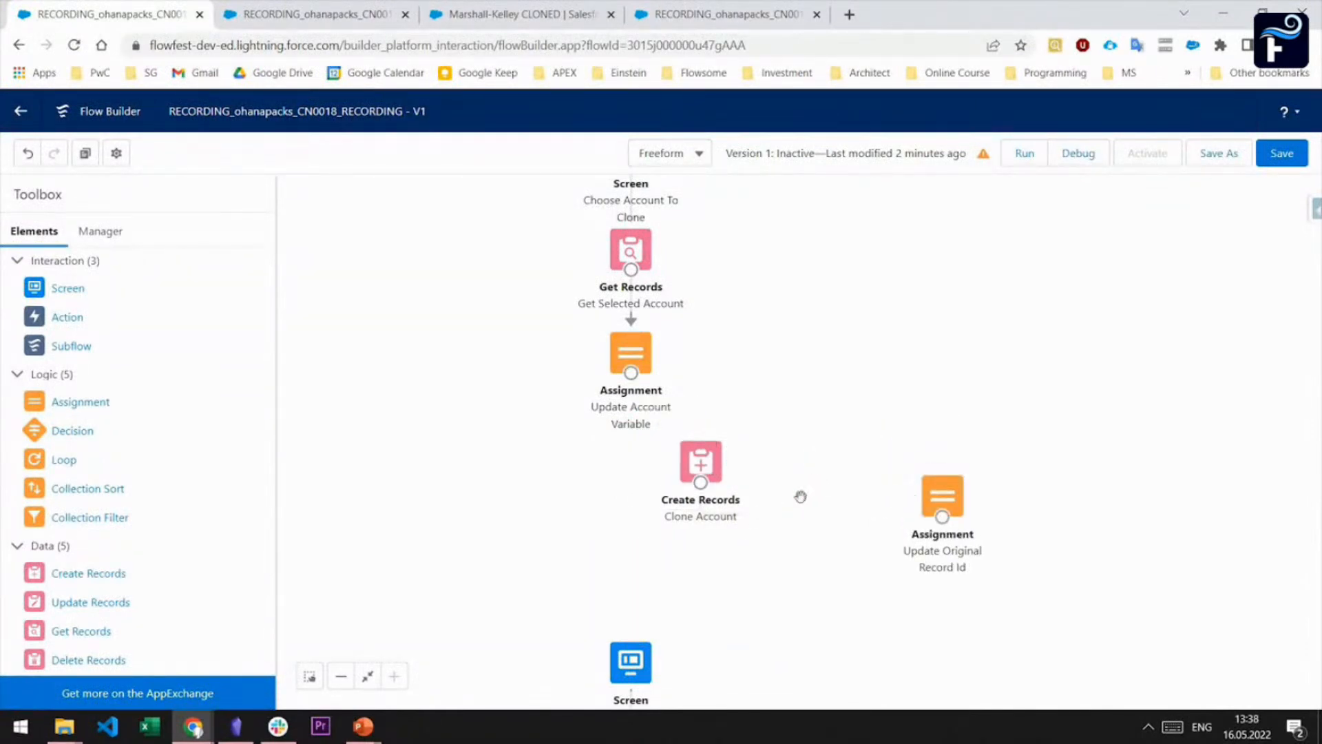
Place Update Original Record Id before Clone Account and reconnect the path from Update Account Variable through both elements to Show Record Links
drag(688, 461, 604, 554)
drag(943, 493, 629, 452)
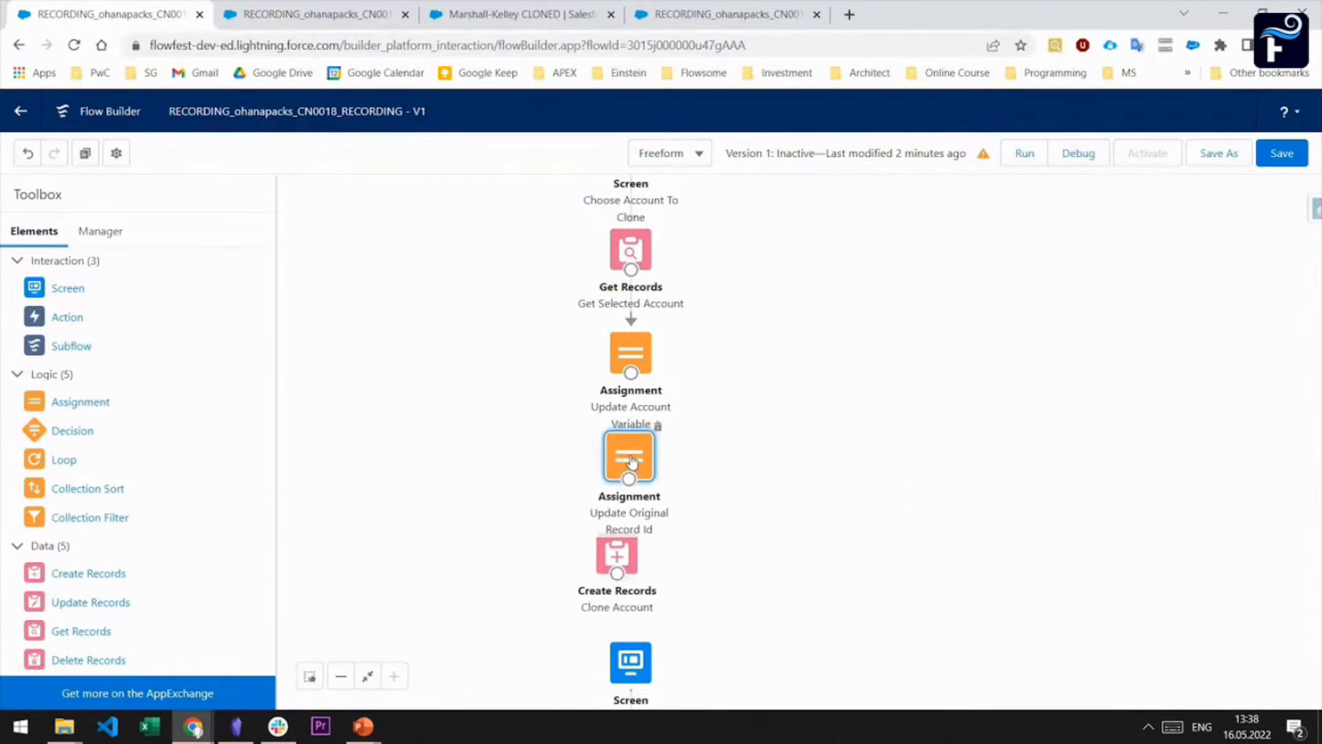
drag(631, 373, 632, 456)
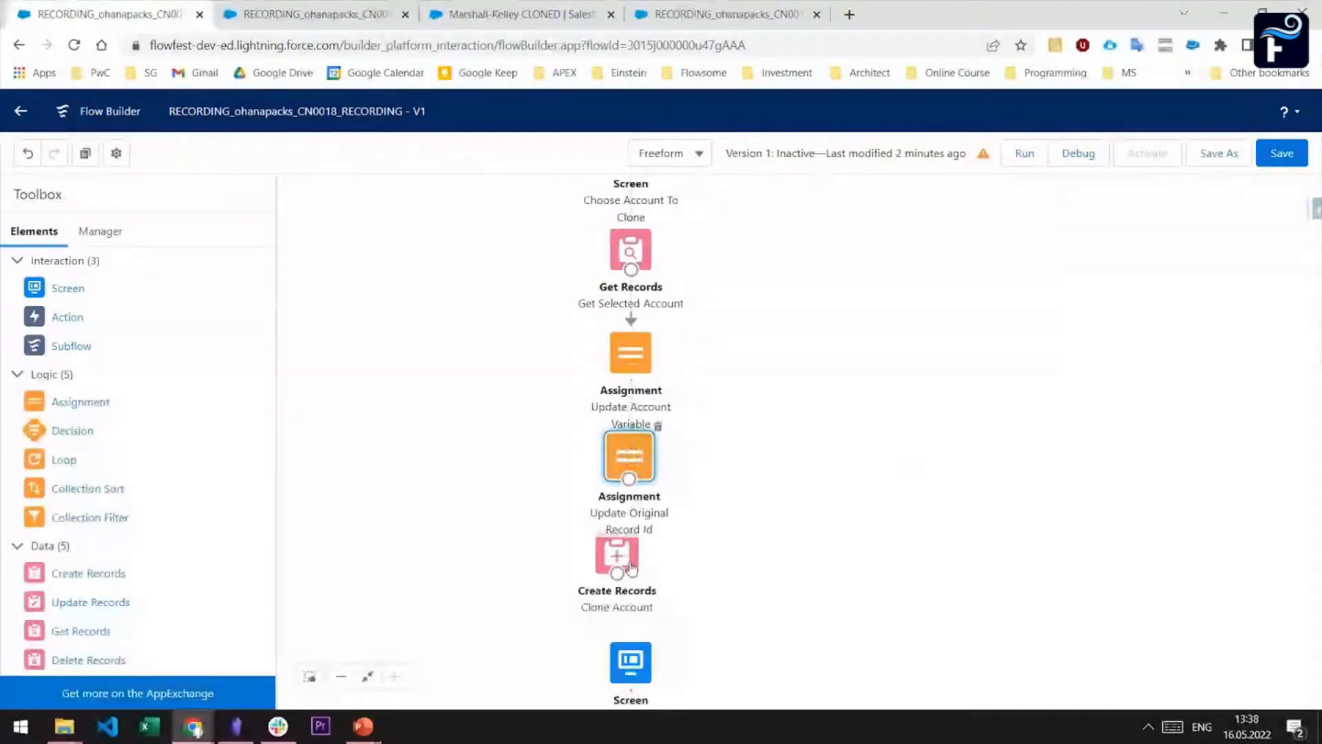
drag(617, 555, 632, 571)
drag(628, 477, 757, 480)
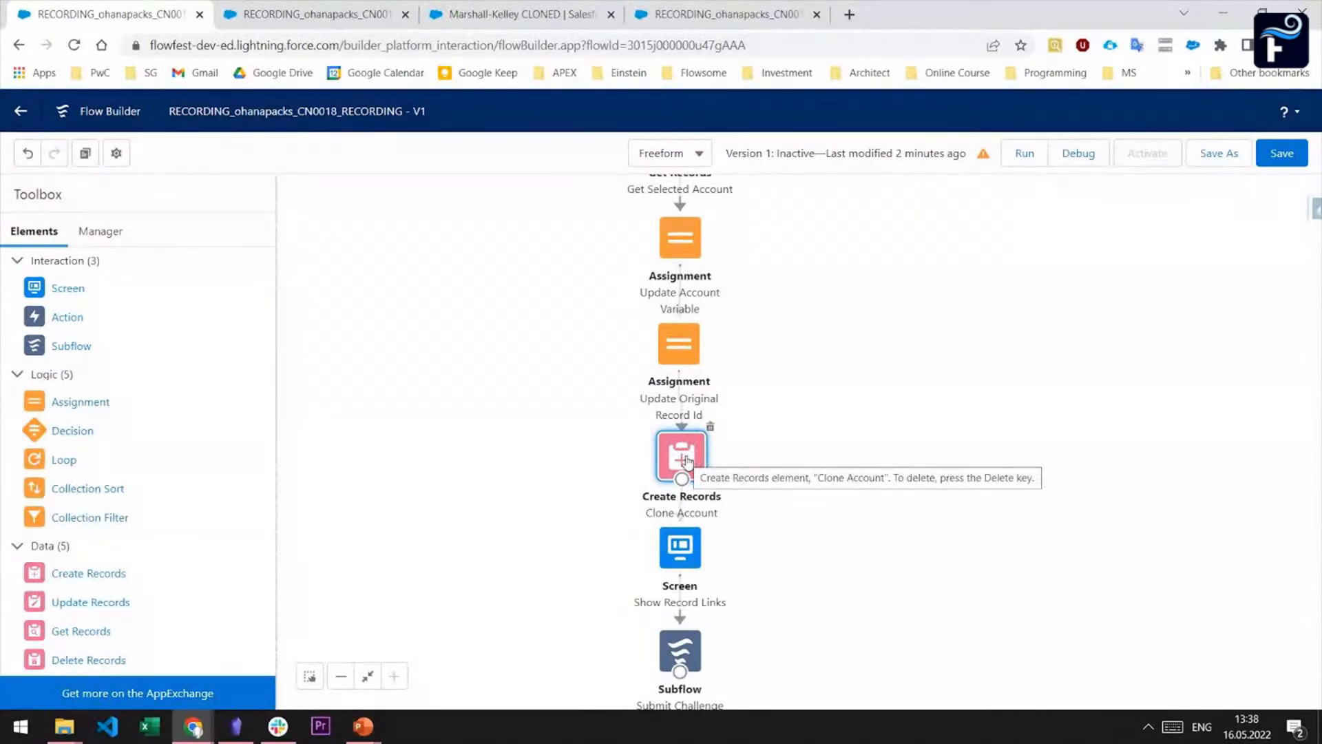
Copy the complete formula text of the Original_RecordURL resource and close it without changes
drag(832, 267, 849, 417)
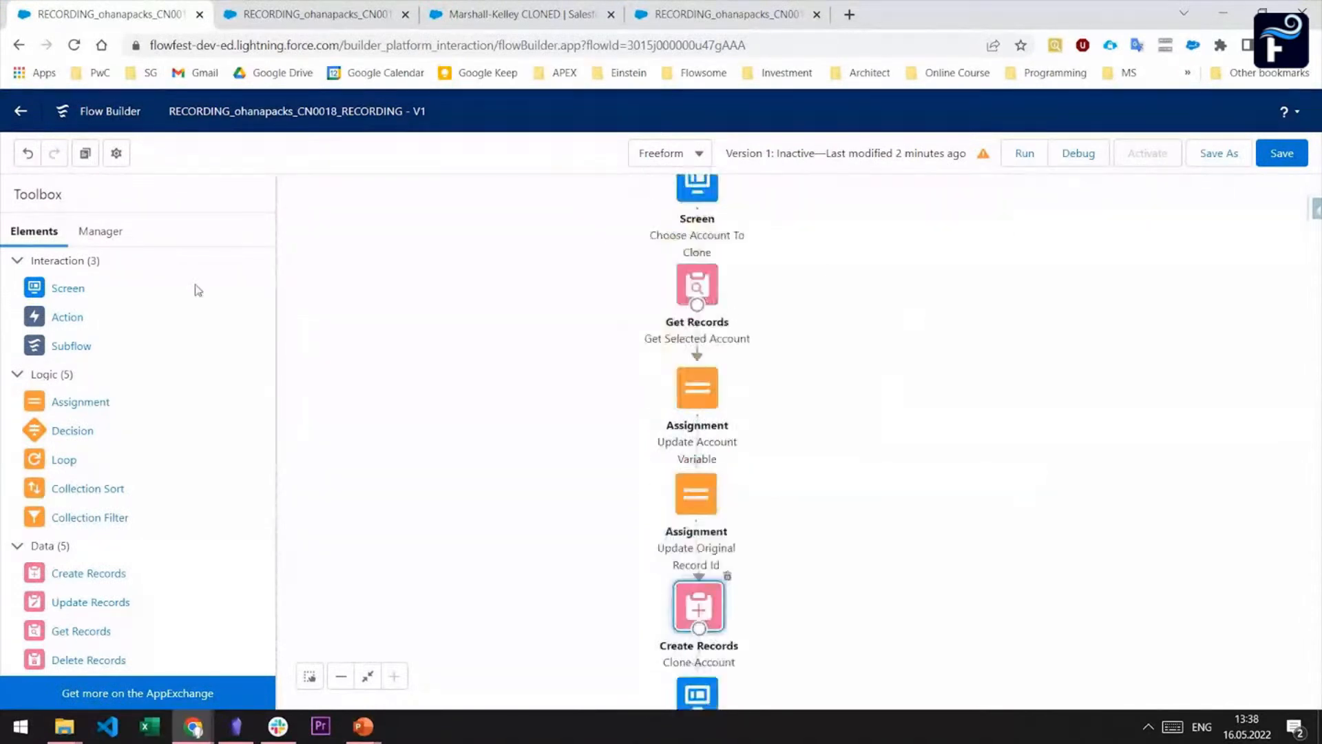
click(118, 235)
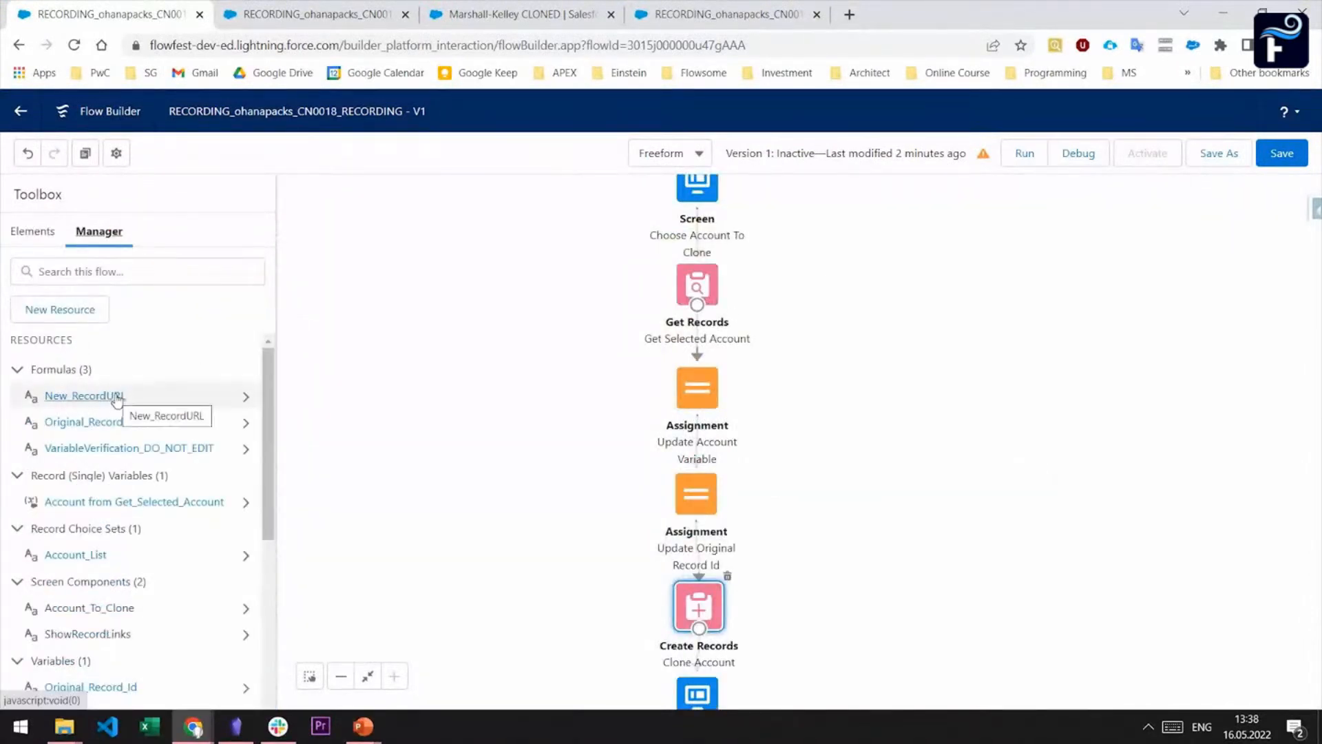
click(112, 395)
click(356, 441)
key(Escape)
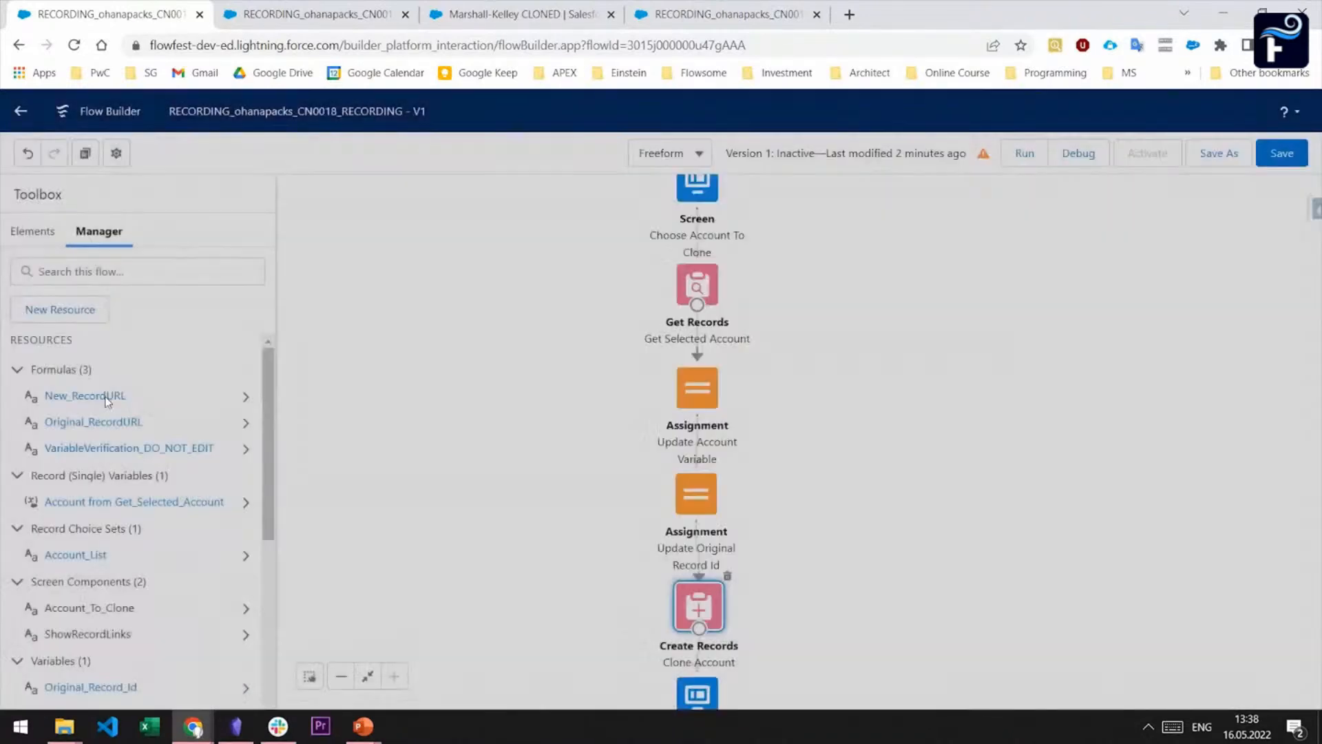
click(89, 425)
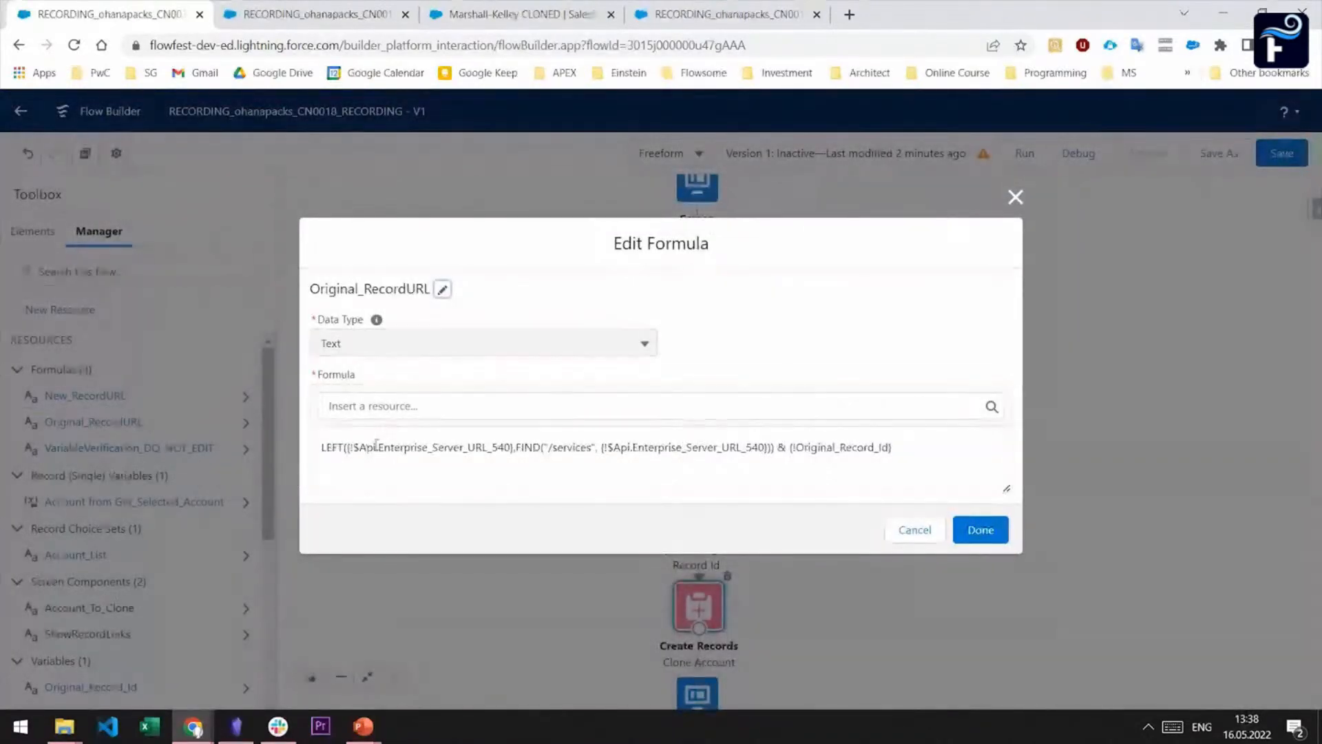
drag(910, 446, 283, 458)
key(ctrl+c)
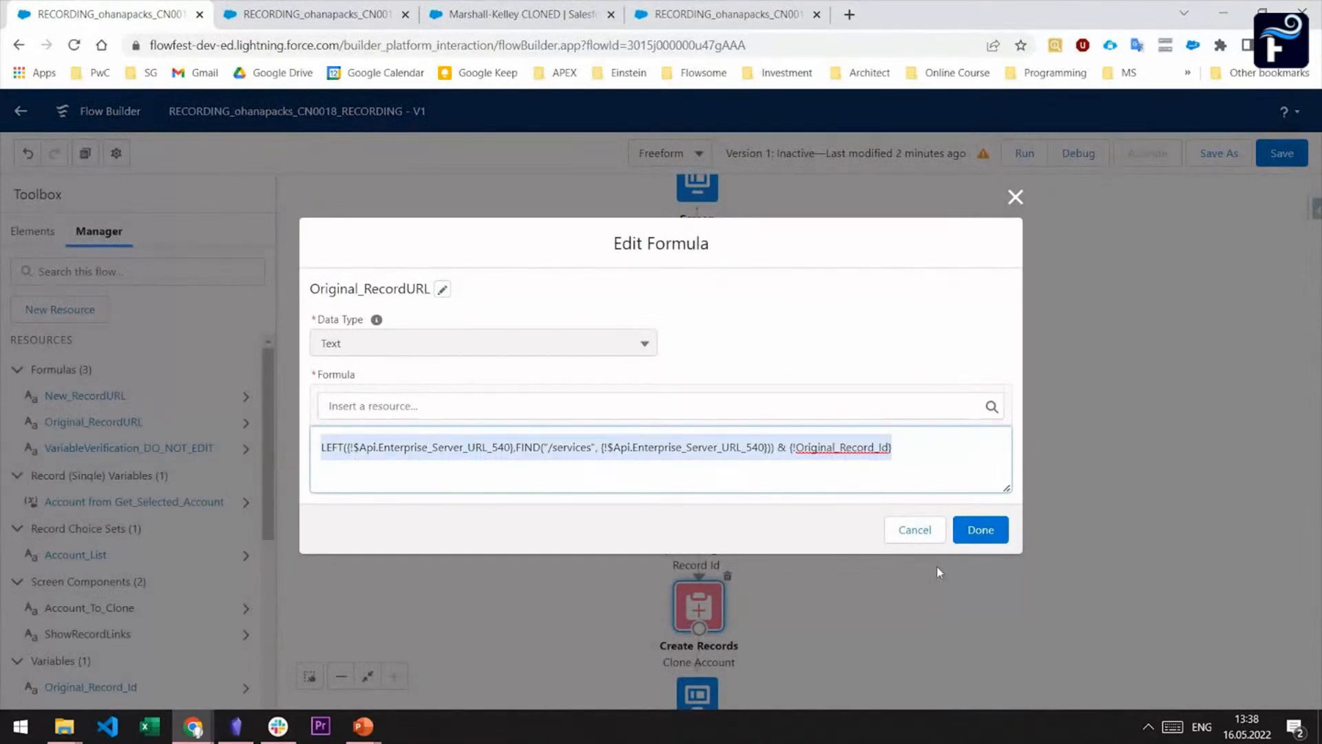
click(916, 534)
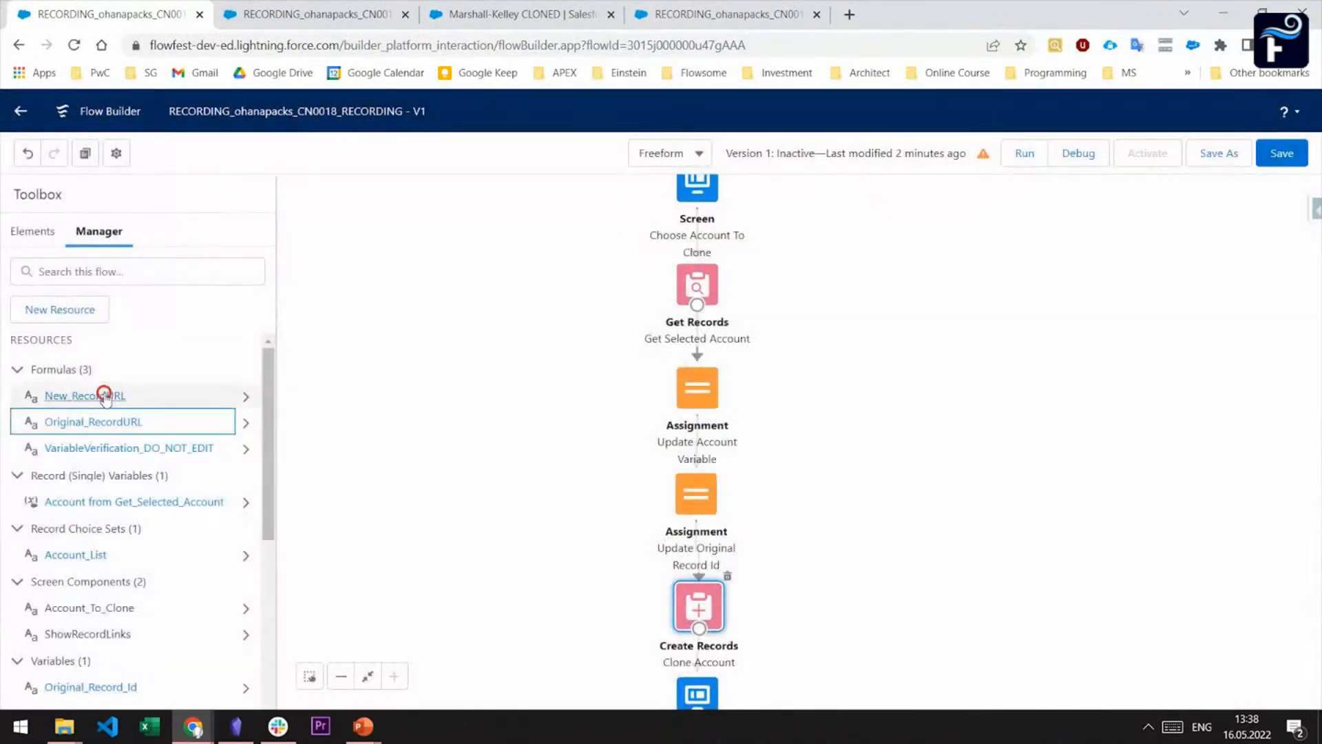
Replace the New_RecordURL formula with the copied URL formula and remove its {!Original_Record_Id} reference
click(103, 395)
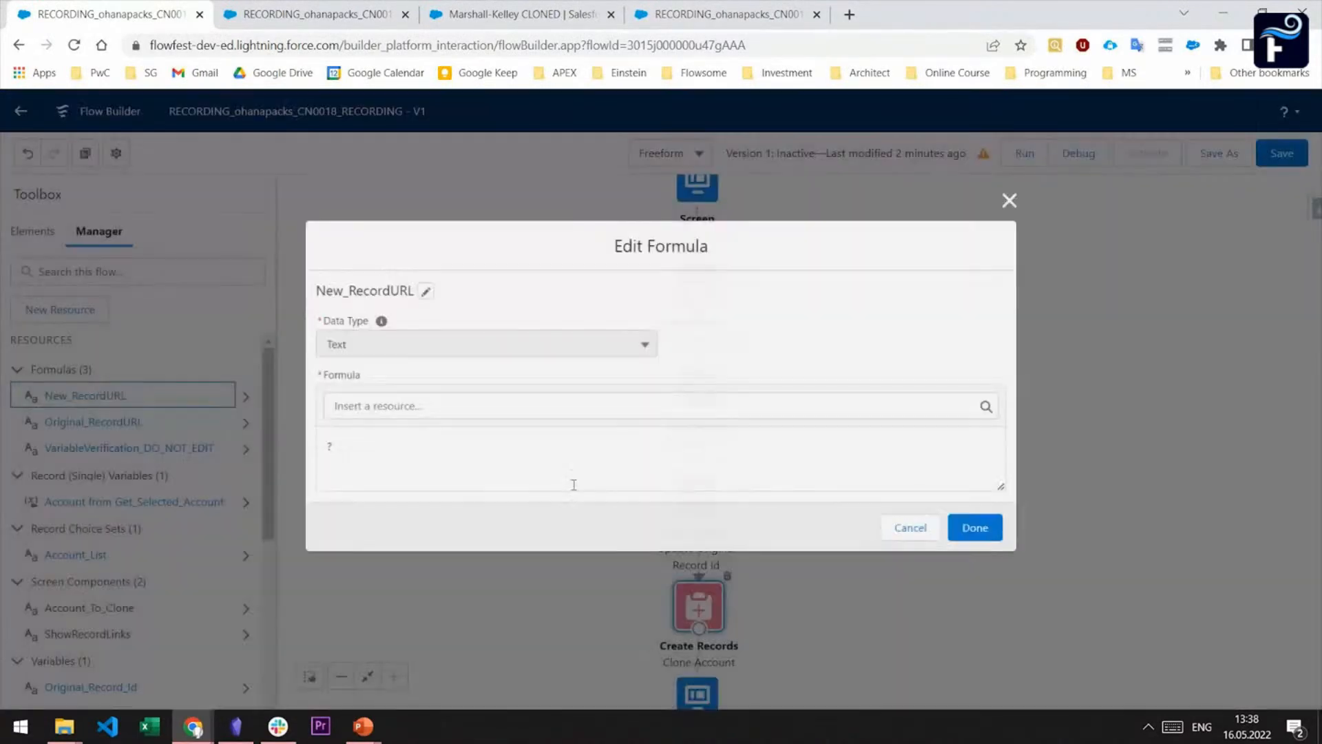
click(523, 462)
key(ctrl+v)
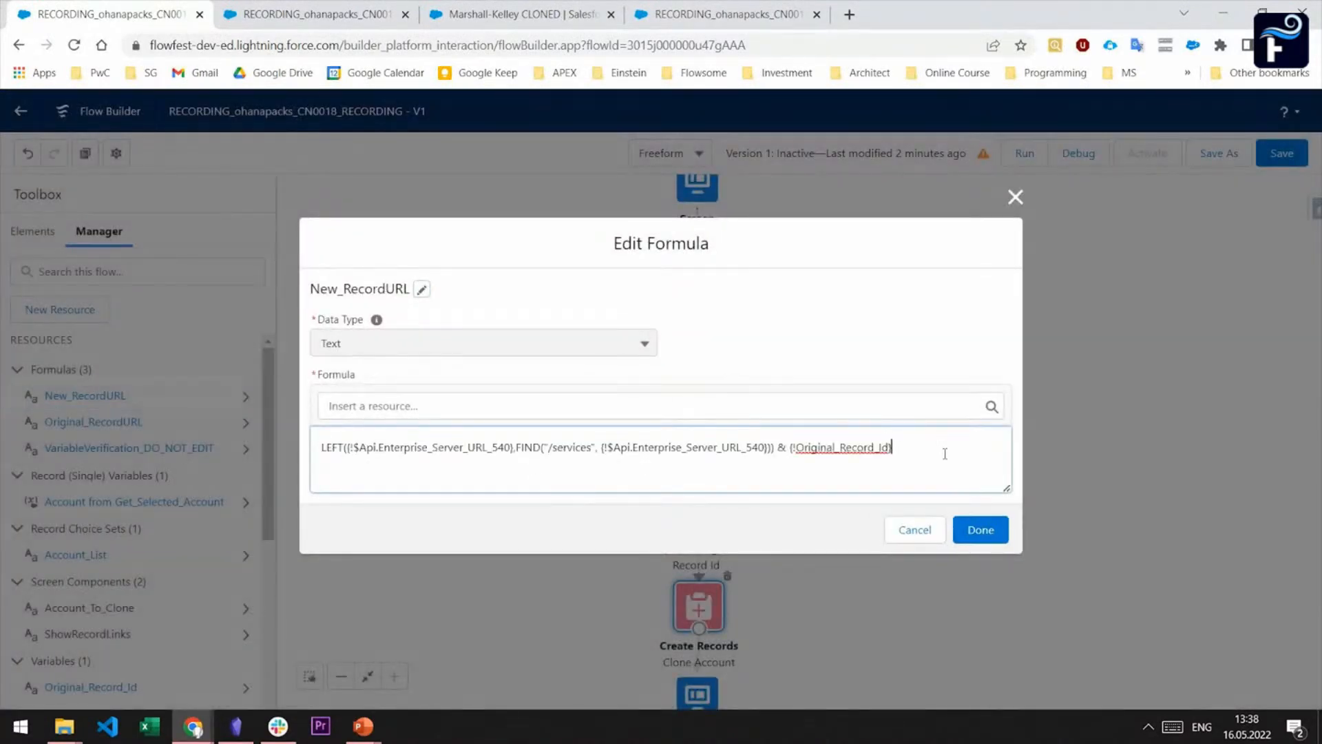
drag(791, 447, 894, 430)
key(BackSpace)
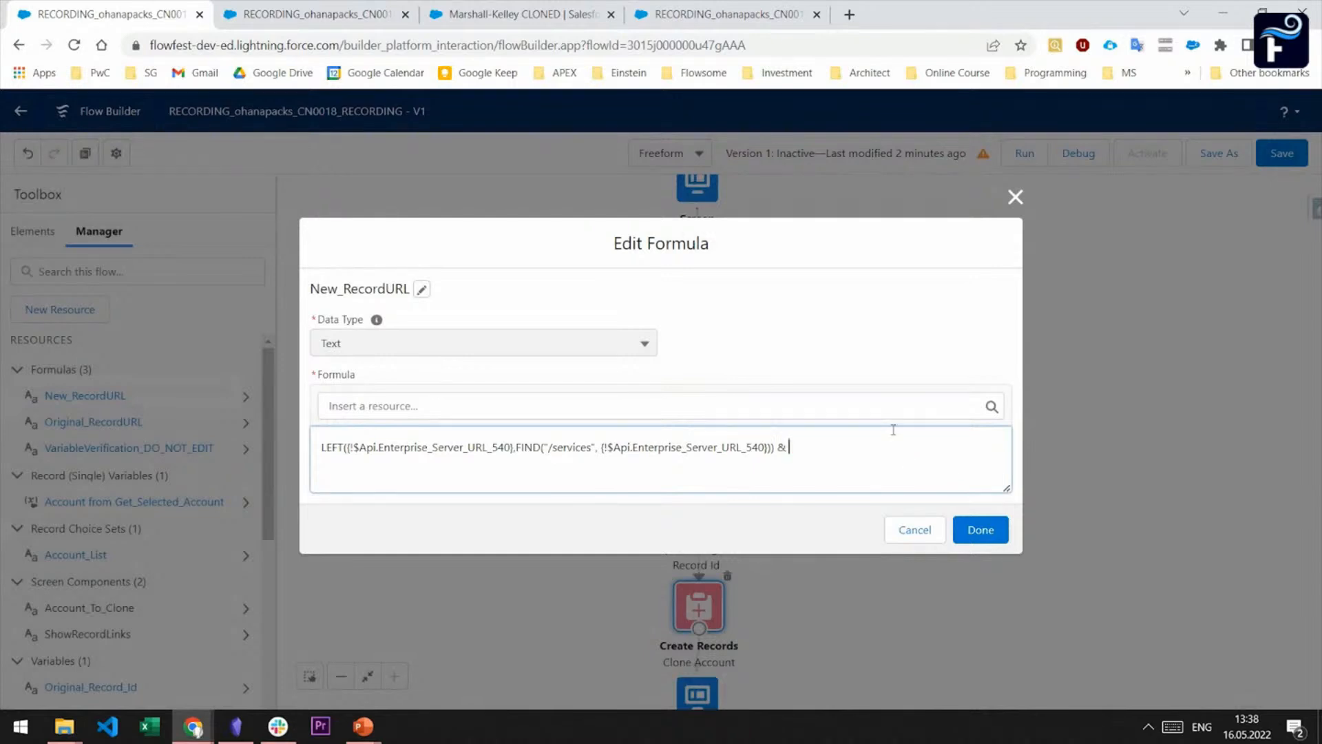
Append {!Get_Selected_Account.Id} as the record ID in the New_RecordURL formula and accept the change
click(870, 407)
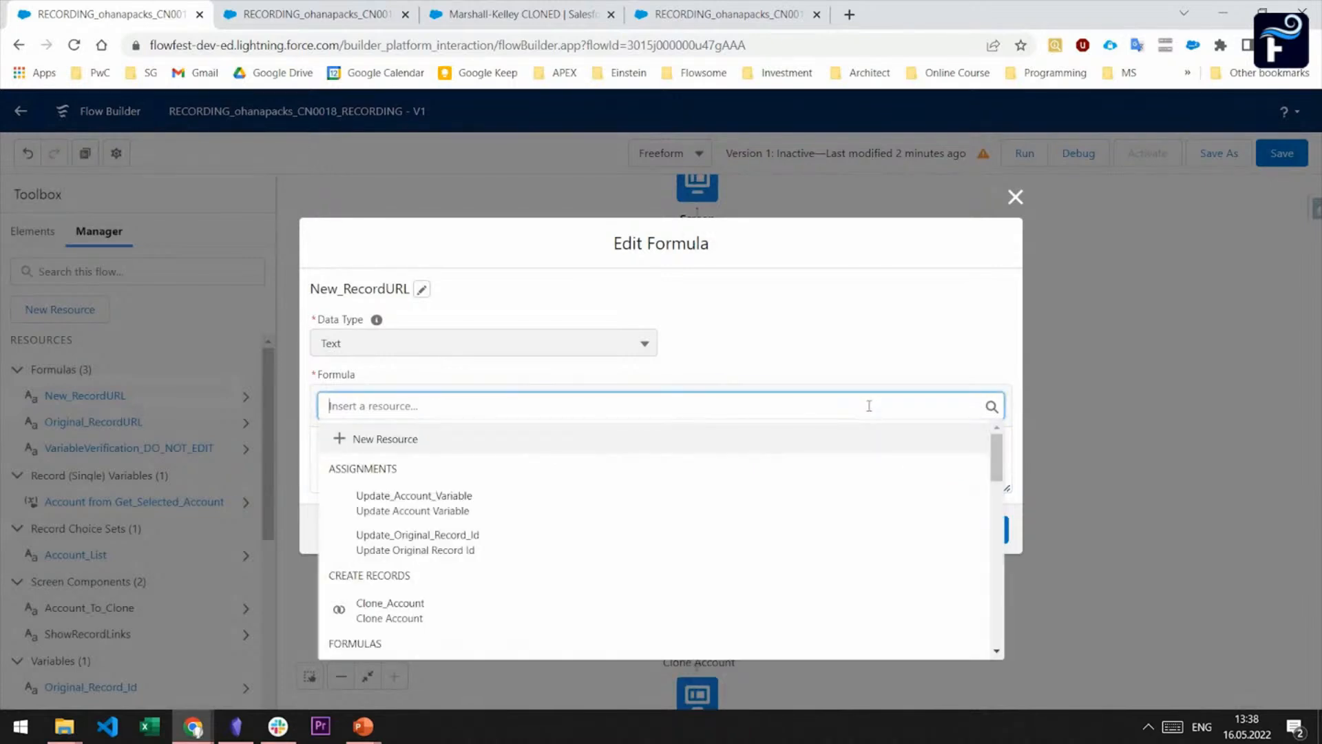
text(account)
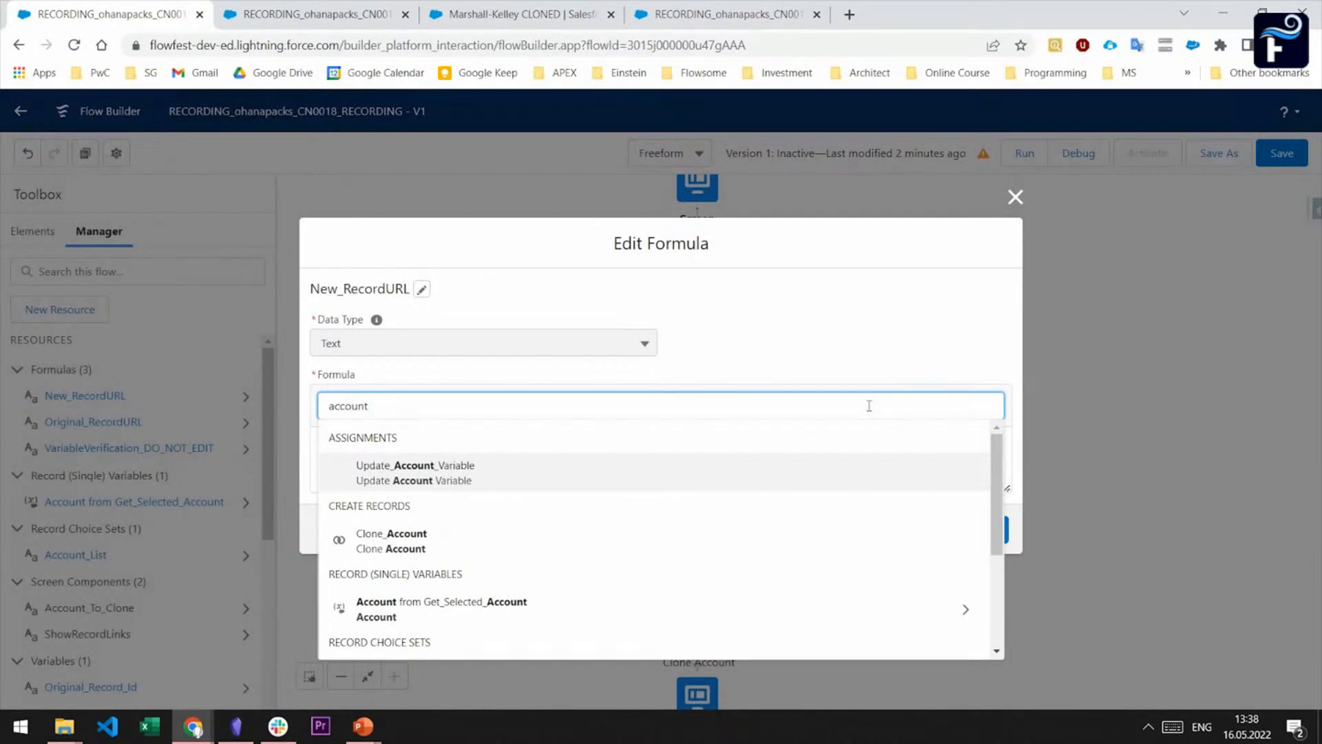
click(599, 608)
text(id)
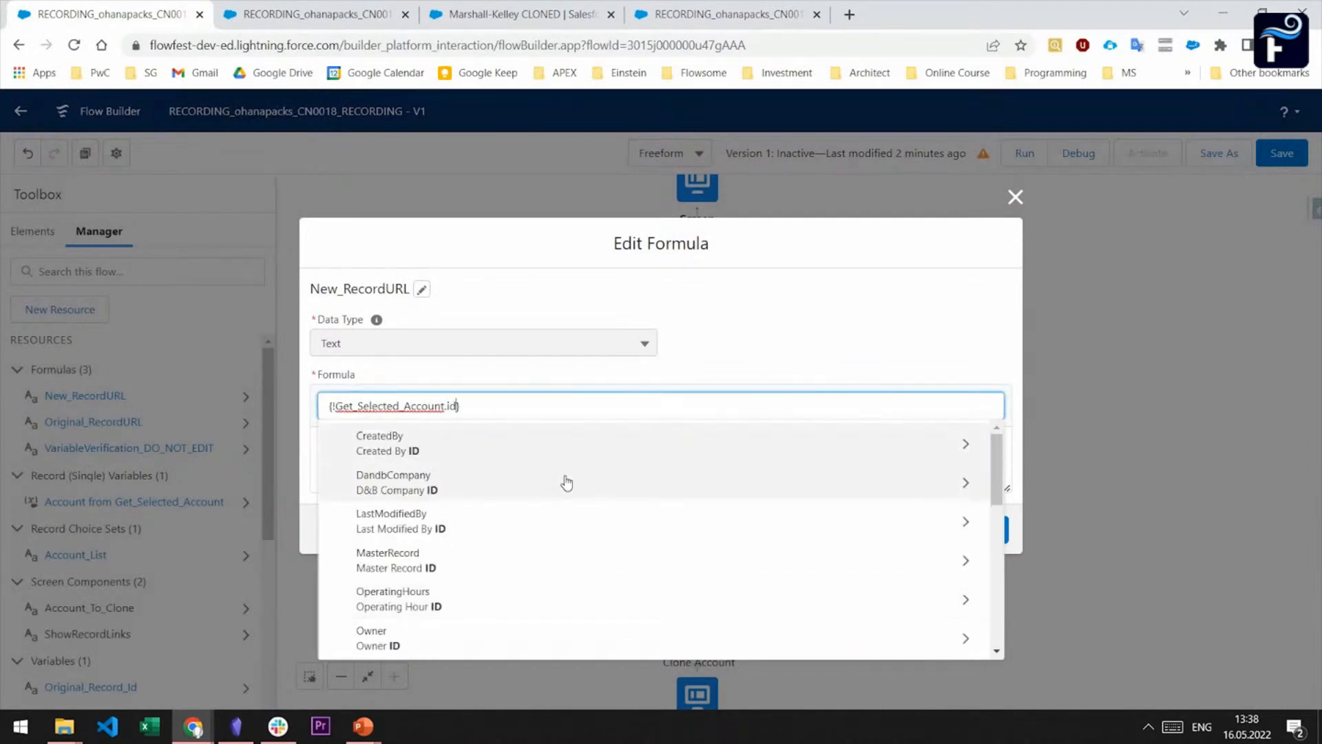
scroll(566, 483, down, 2)
click(340, 570)
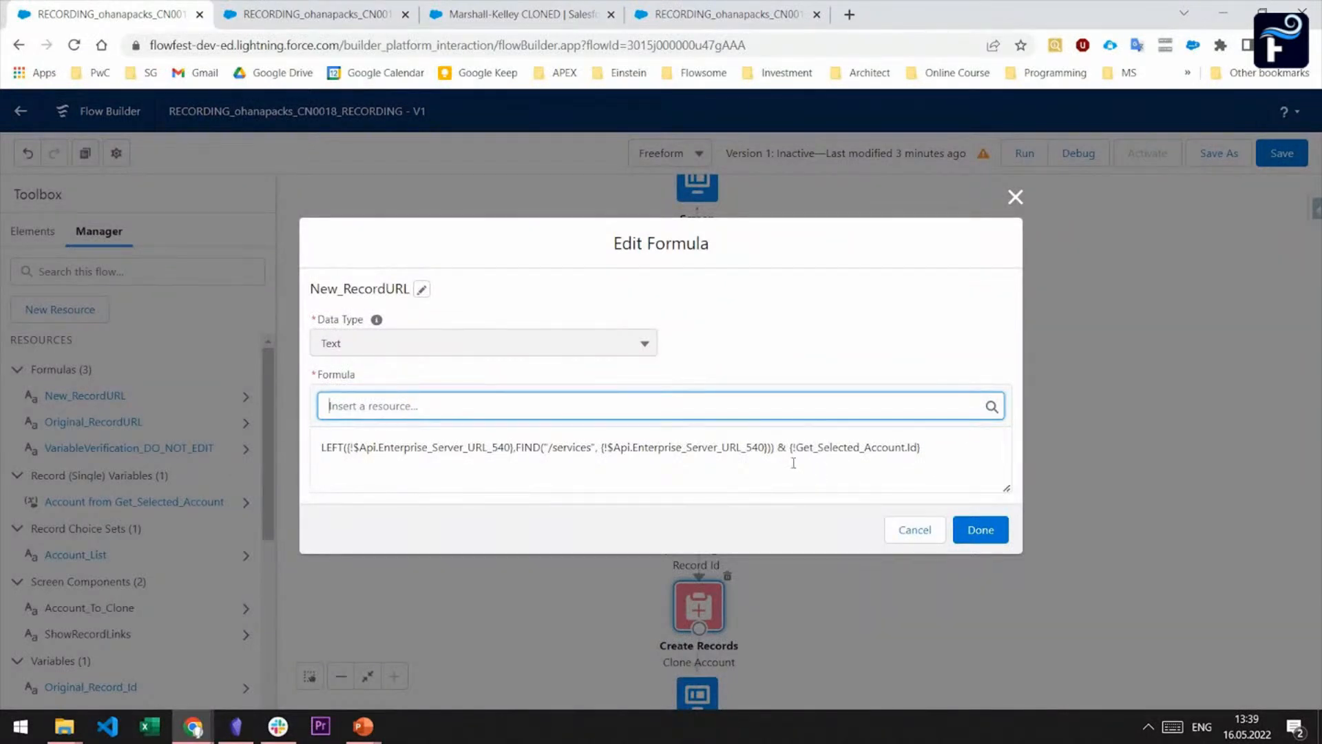
drag(778, 451, 321, 448)
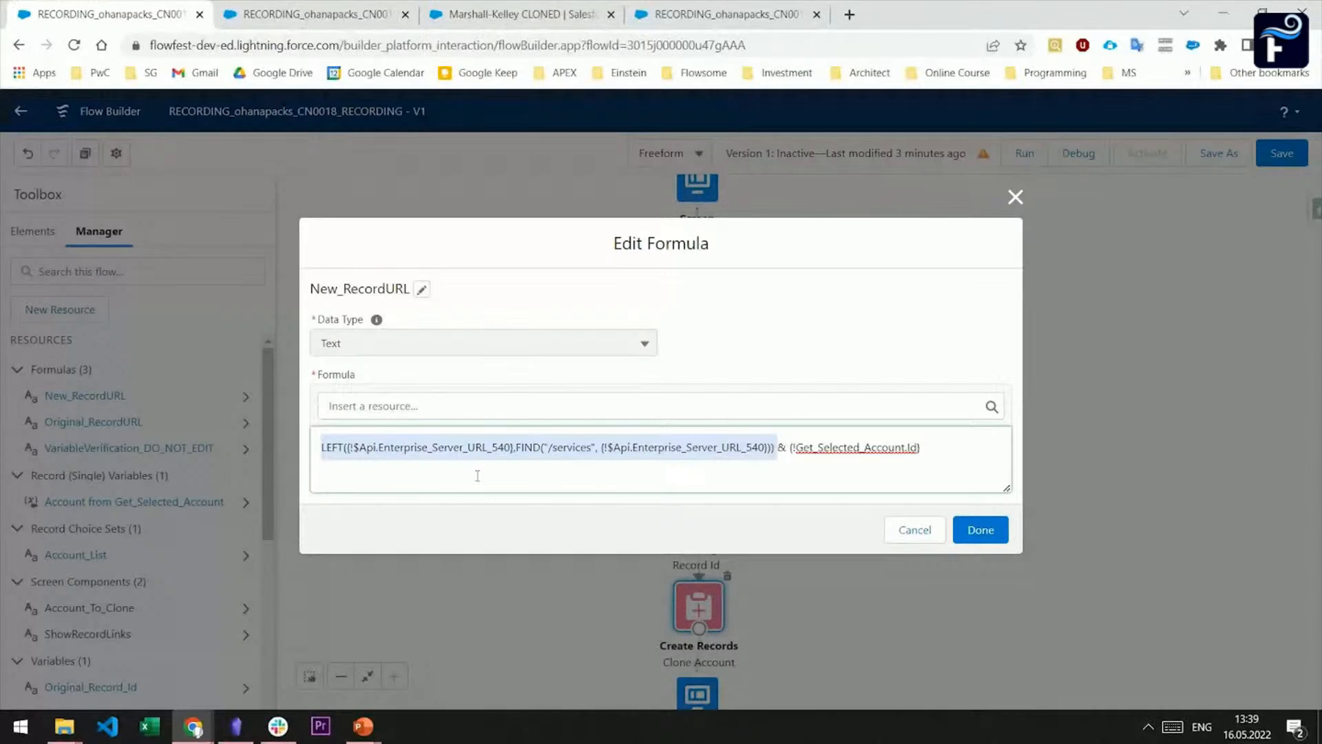
click(982, 530)
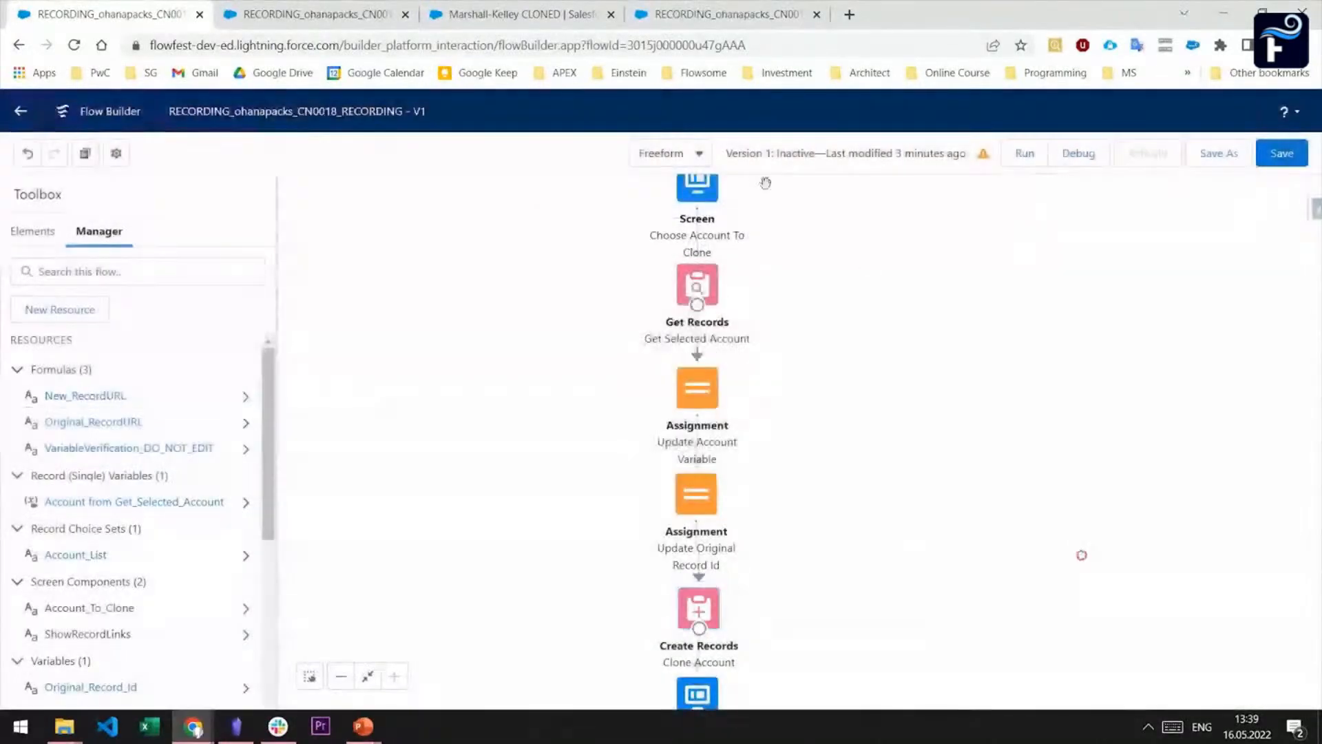
Save the flow and run it in debug mode, cloning the account Simpson, Combs and Higgins and continuing to the record links
click(1283, 153)
click(1080, 149)
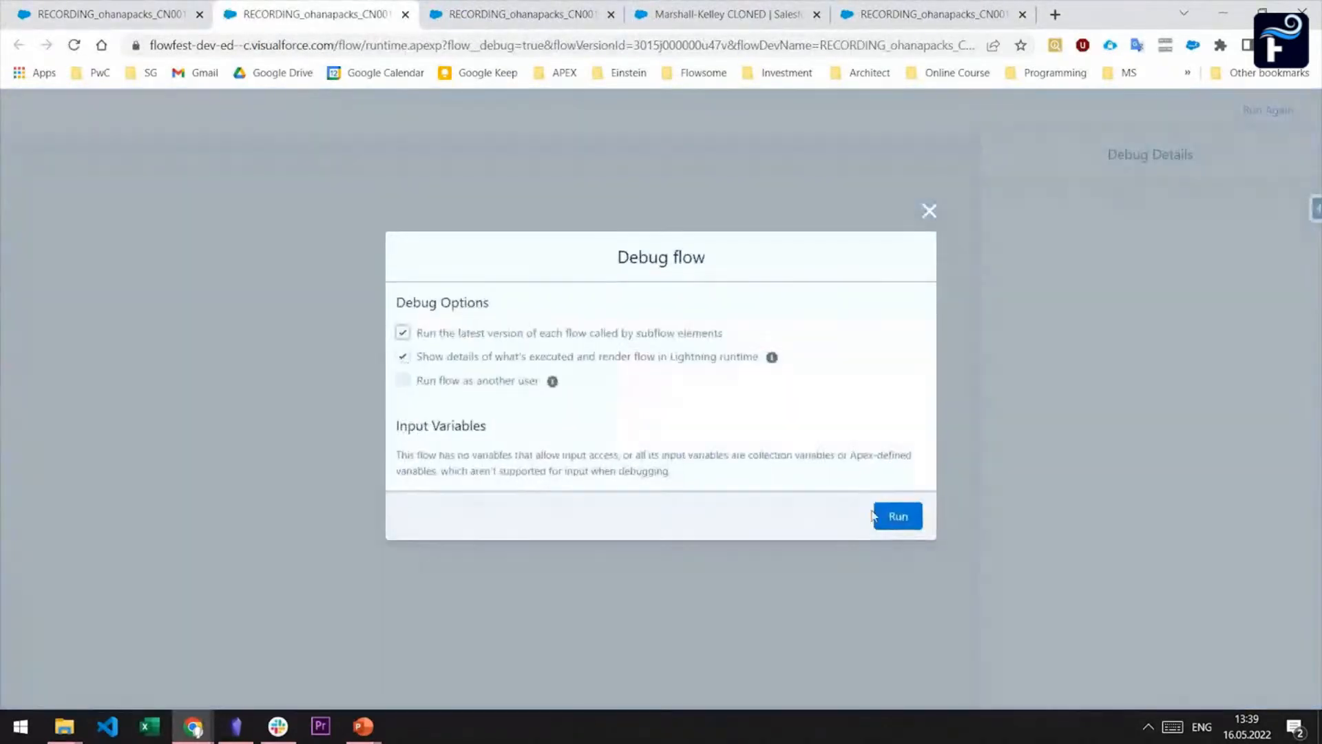
click(875, 516)
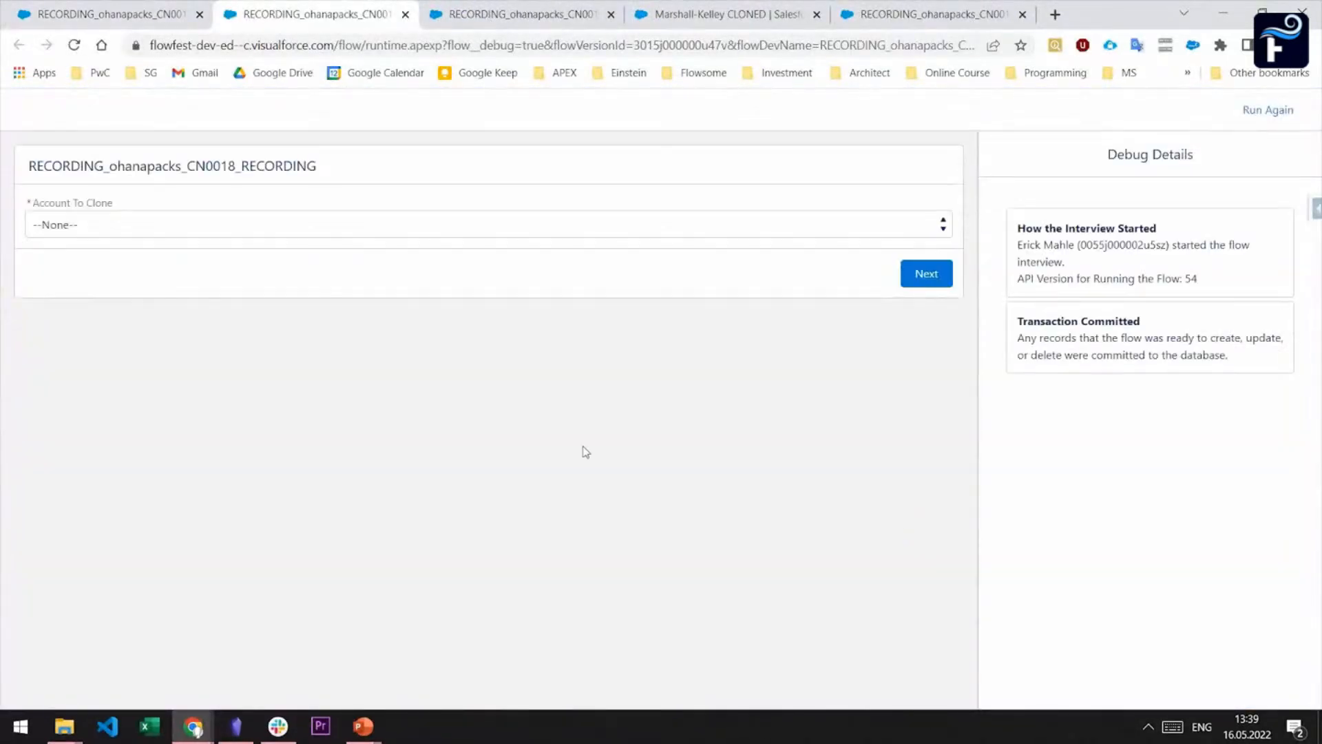
click(104, 229)
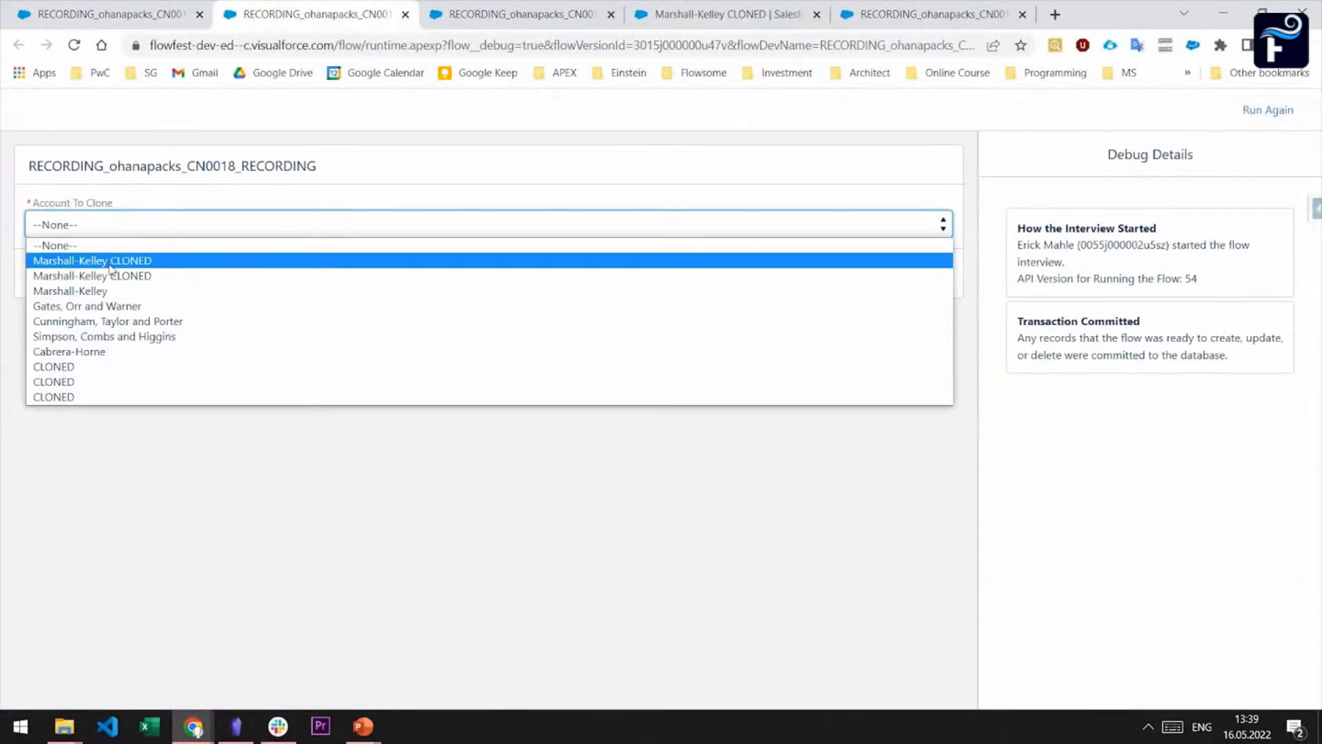
click(119, 340)
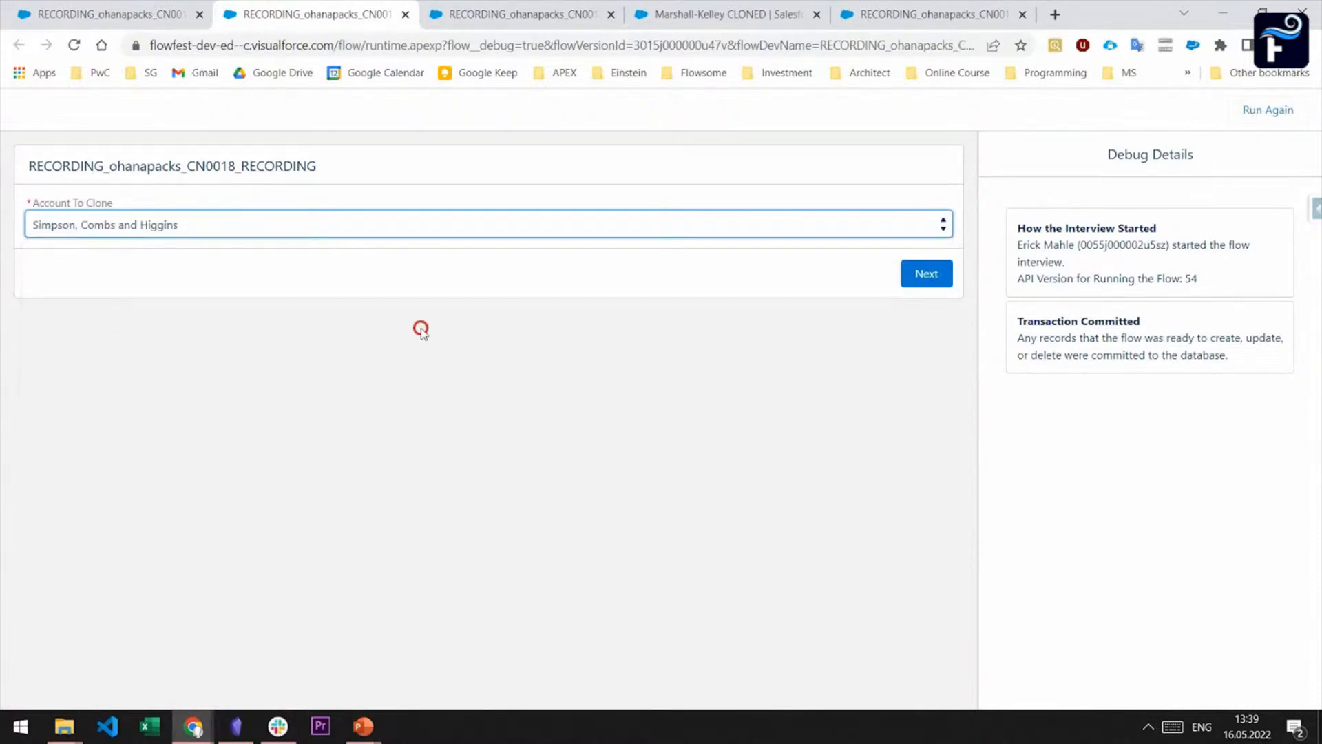
click(932, 274)
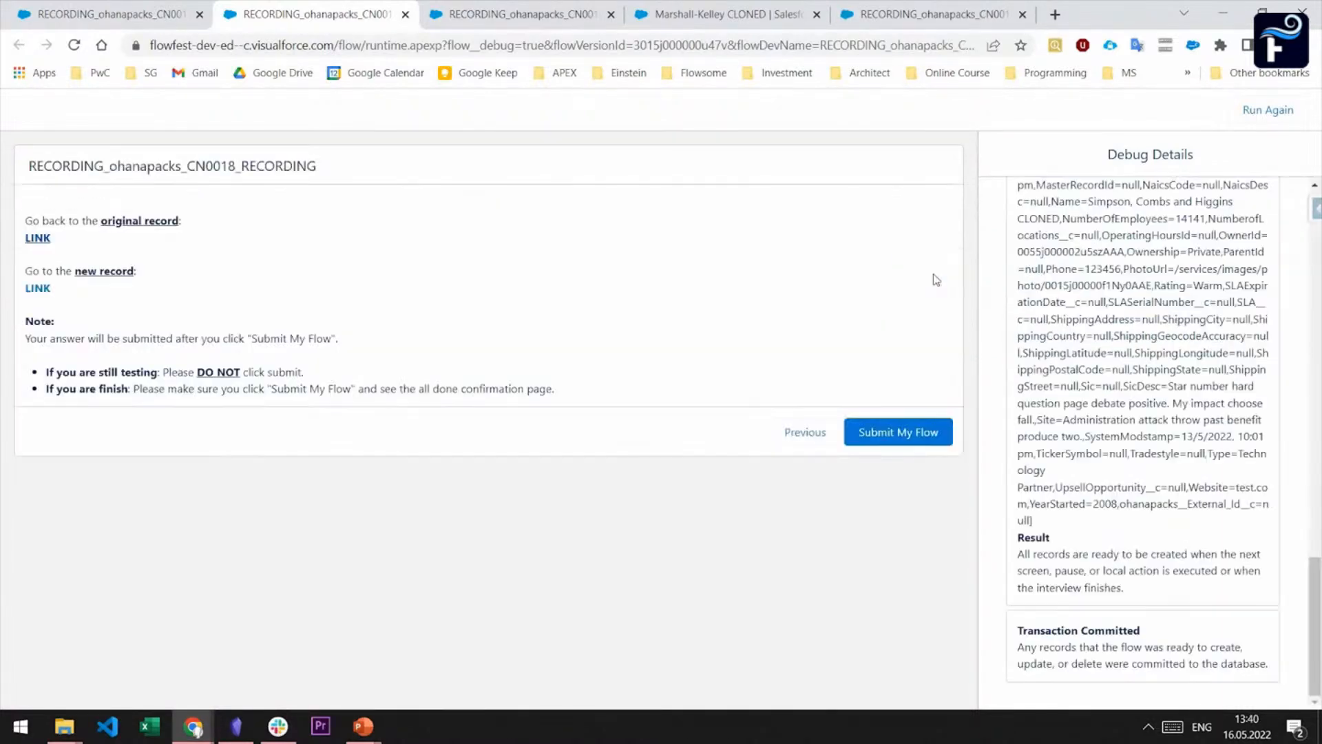
Test the original record link and the new record link to check which account record each opens
click(31, 237)
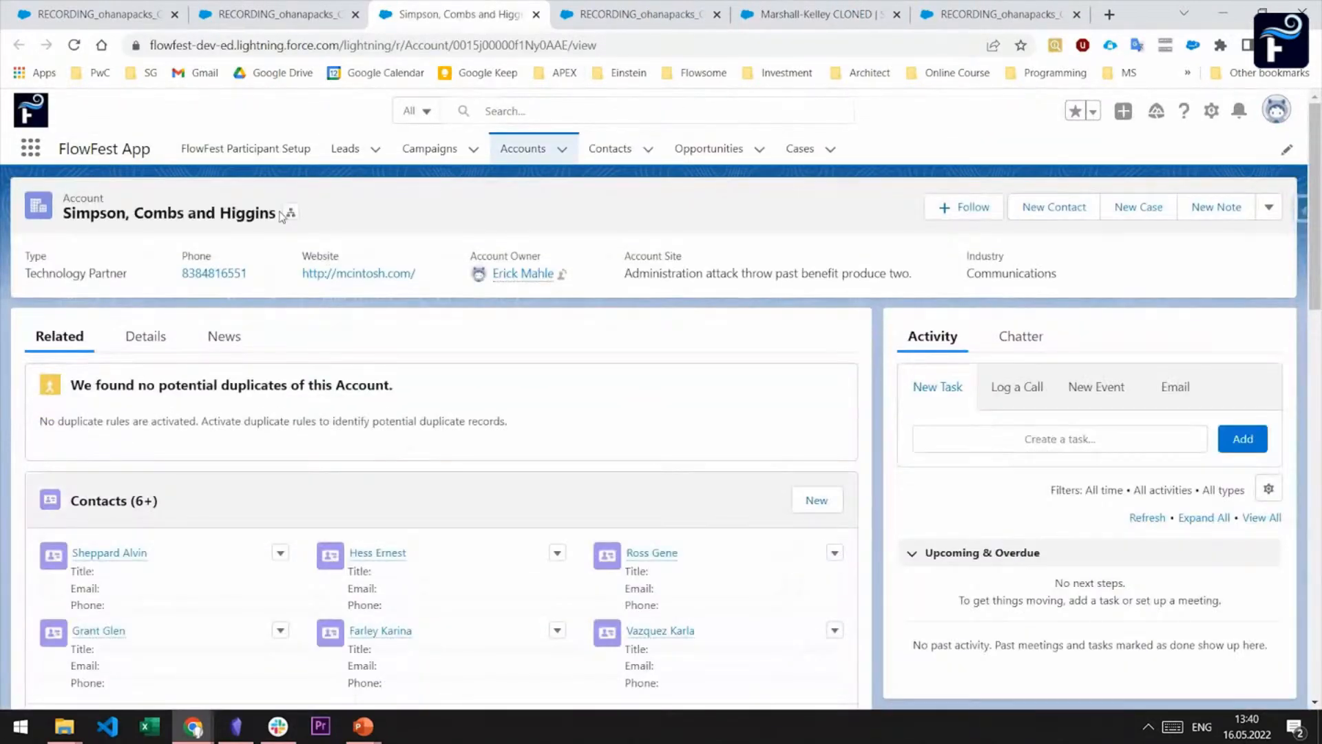
click(276, 14)
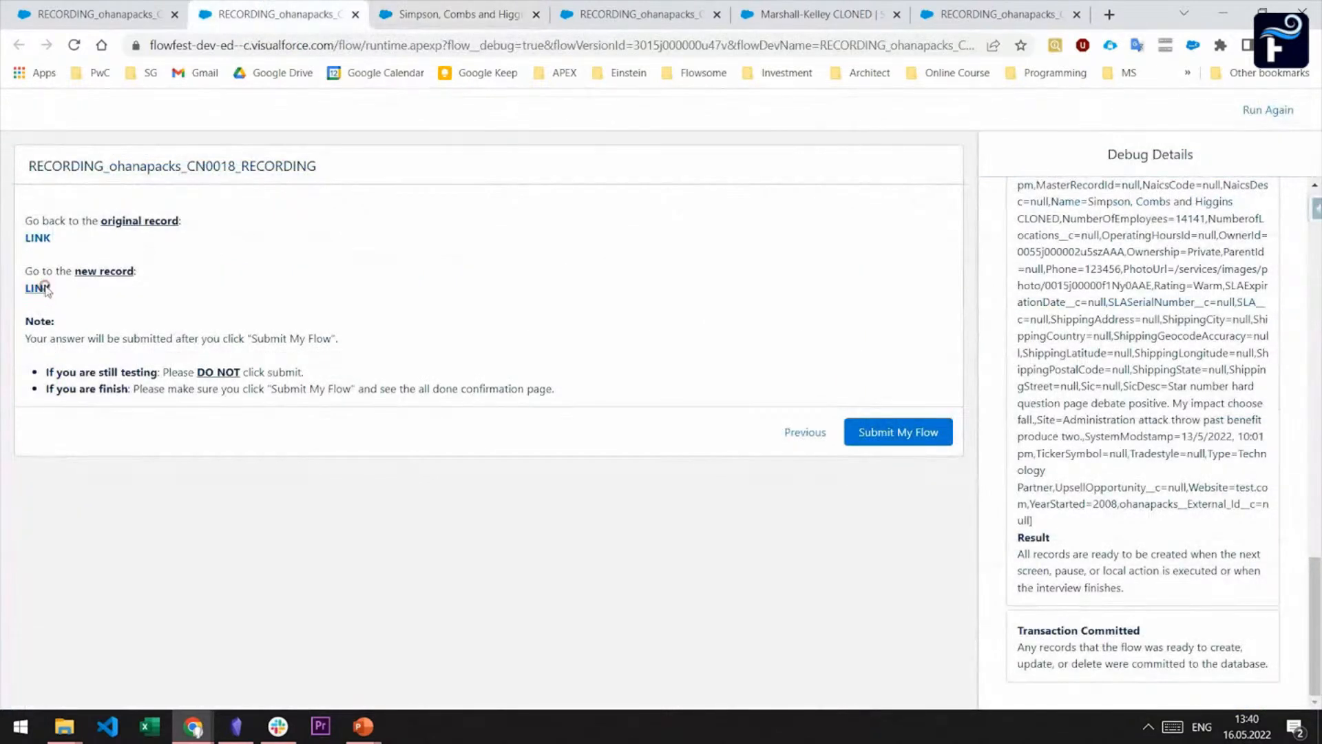
click(35, 288)
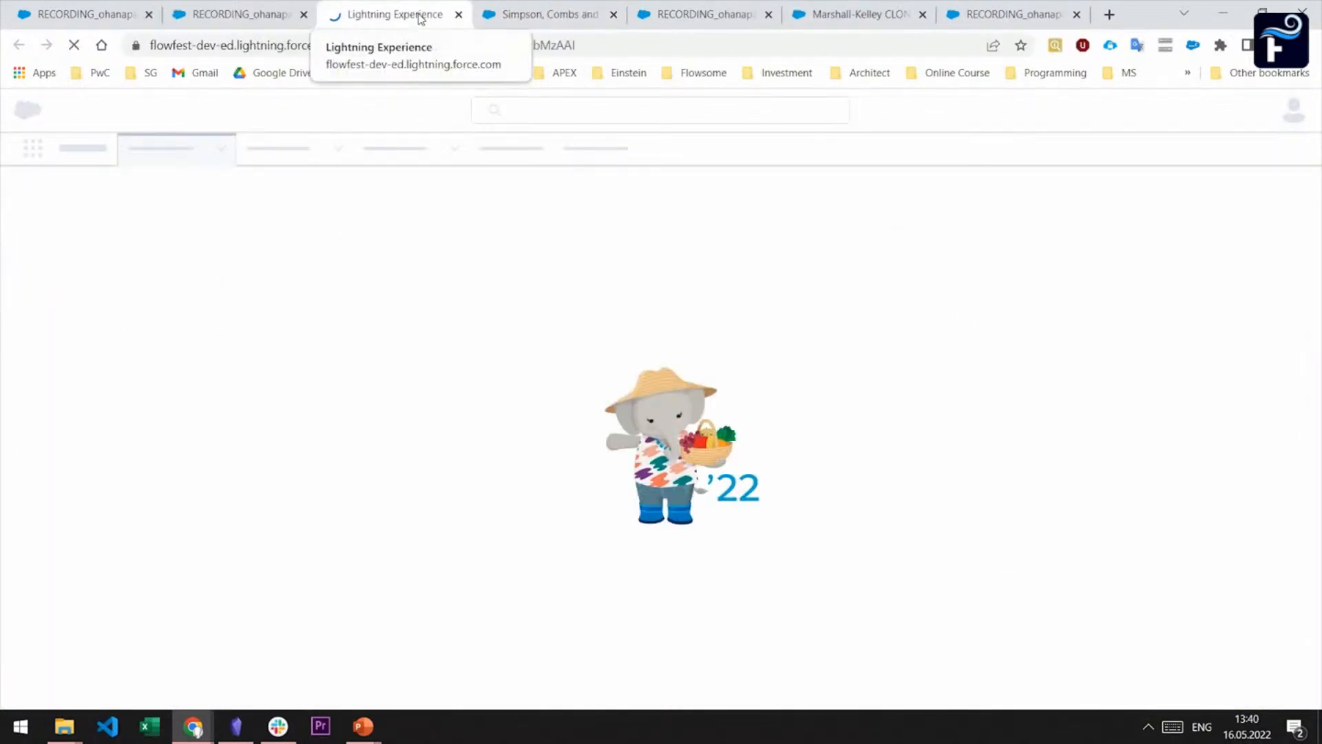
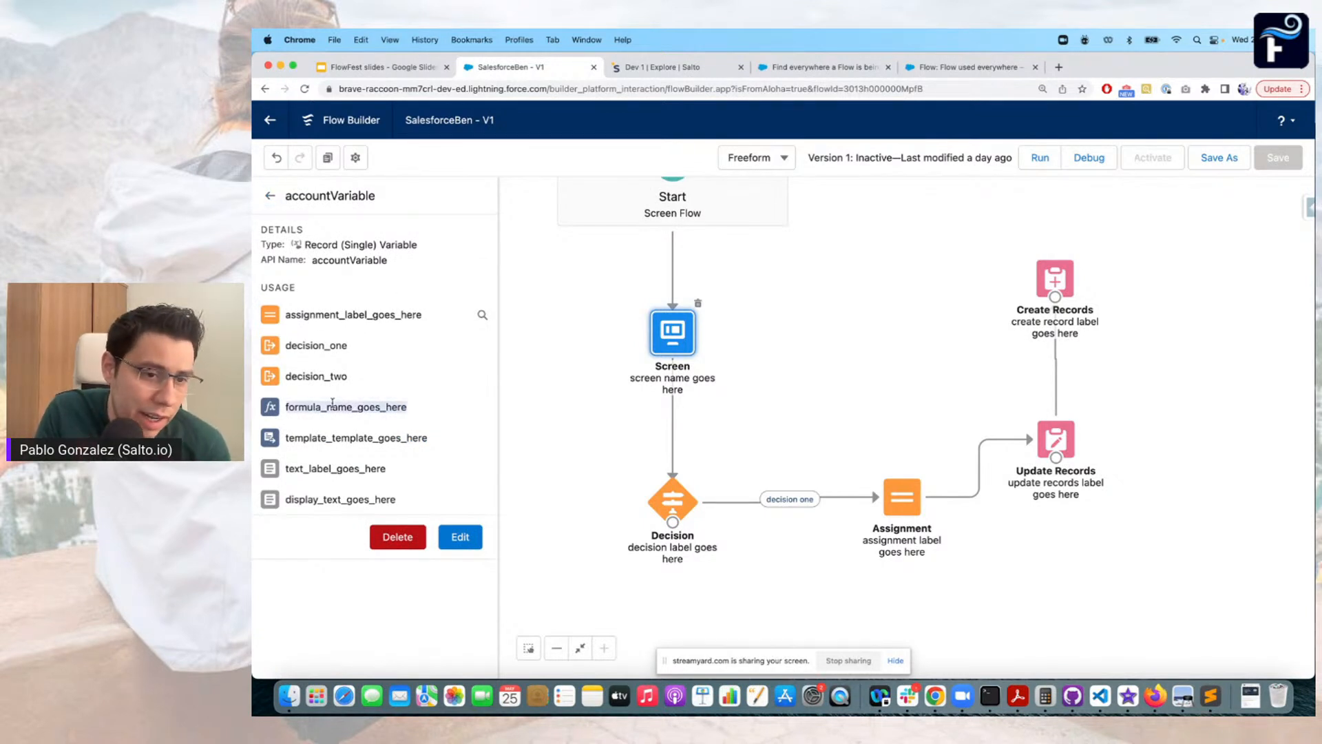
Review the usage entries of accountVariable and inspect the Screen and Assignment elements that reference it
double_click(334, 438)
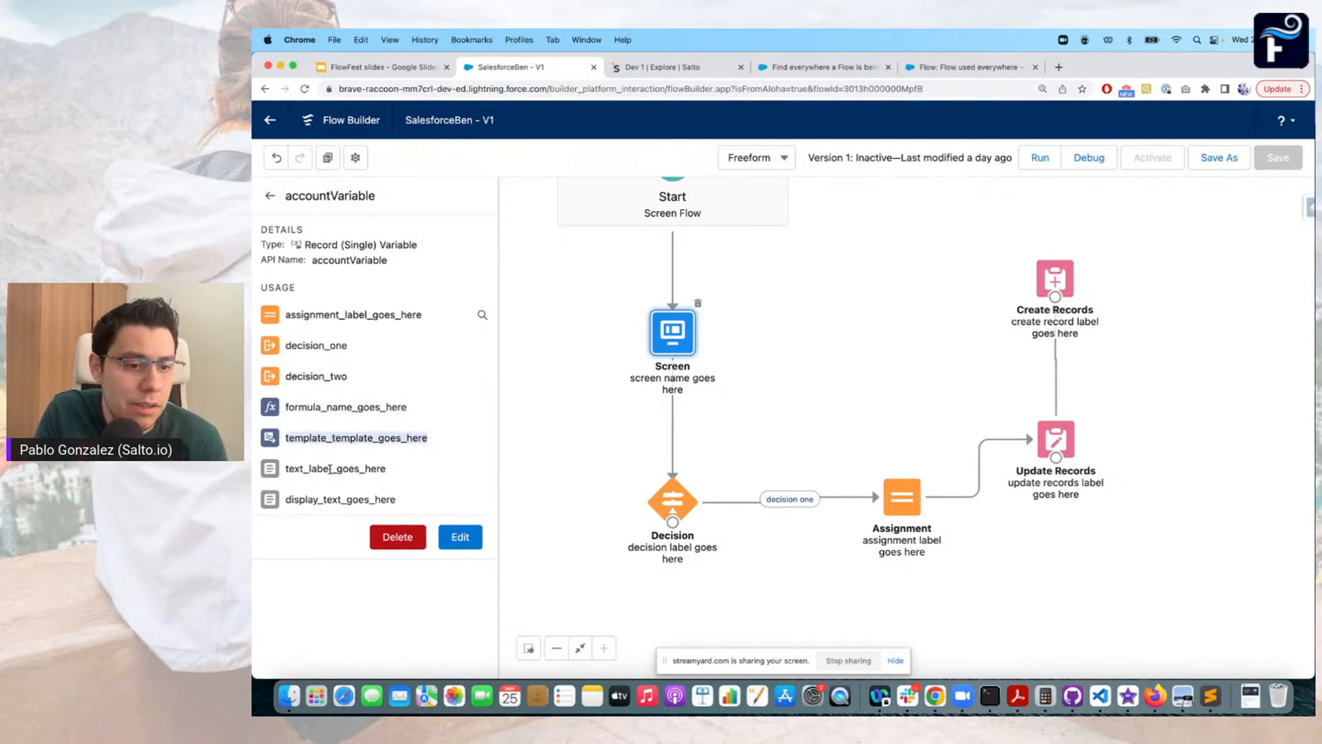
double_click(335, 468)
double_click(338, 498)
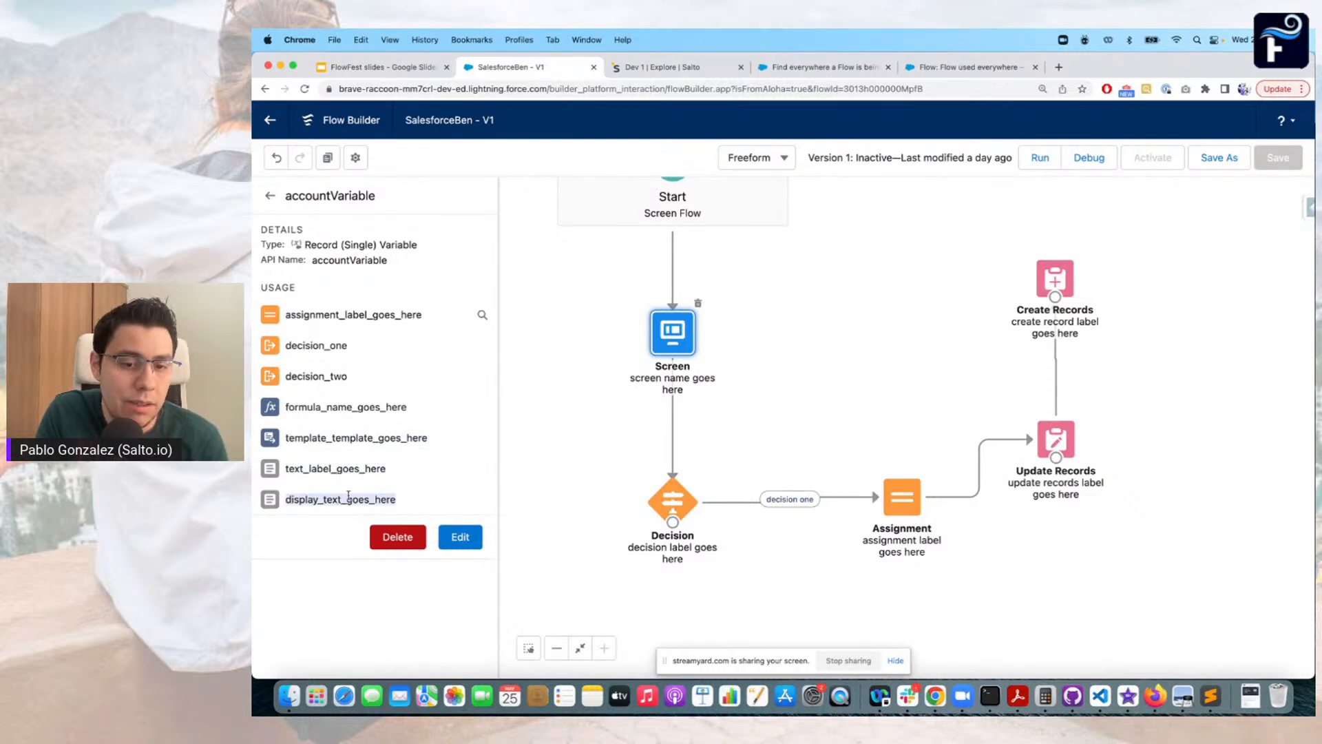
double_click(670, 336)
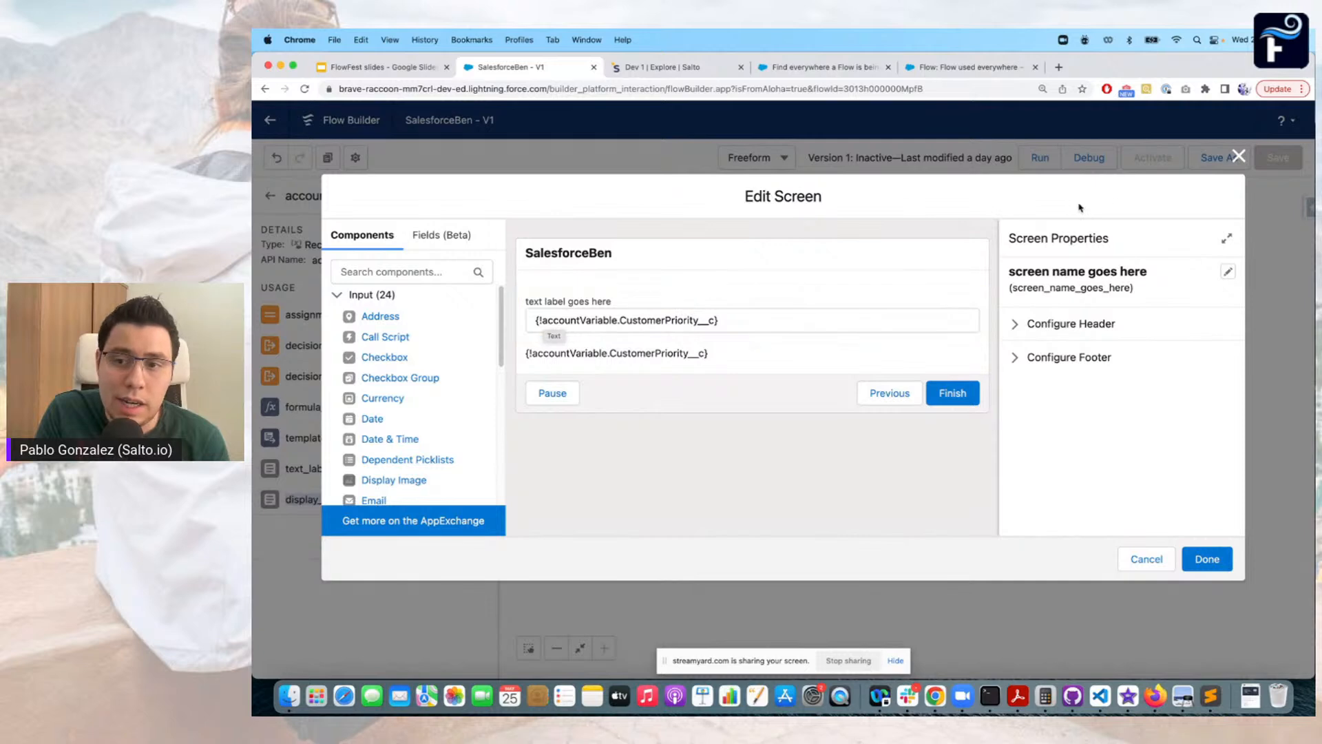
click(1238, 157)
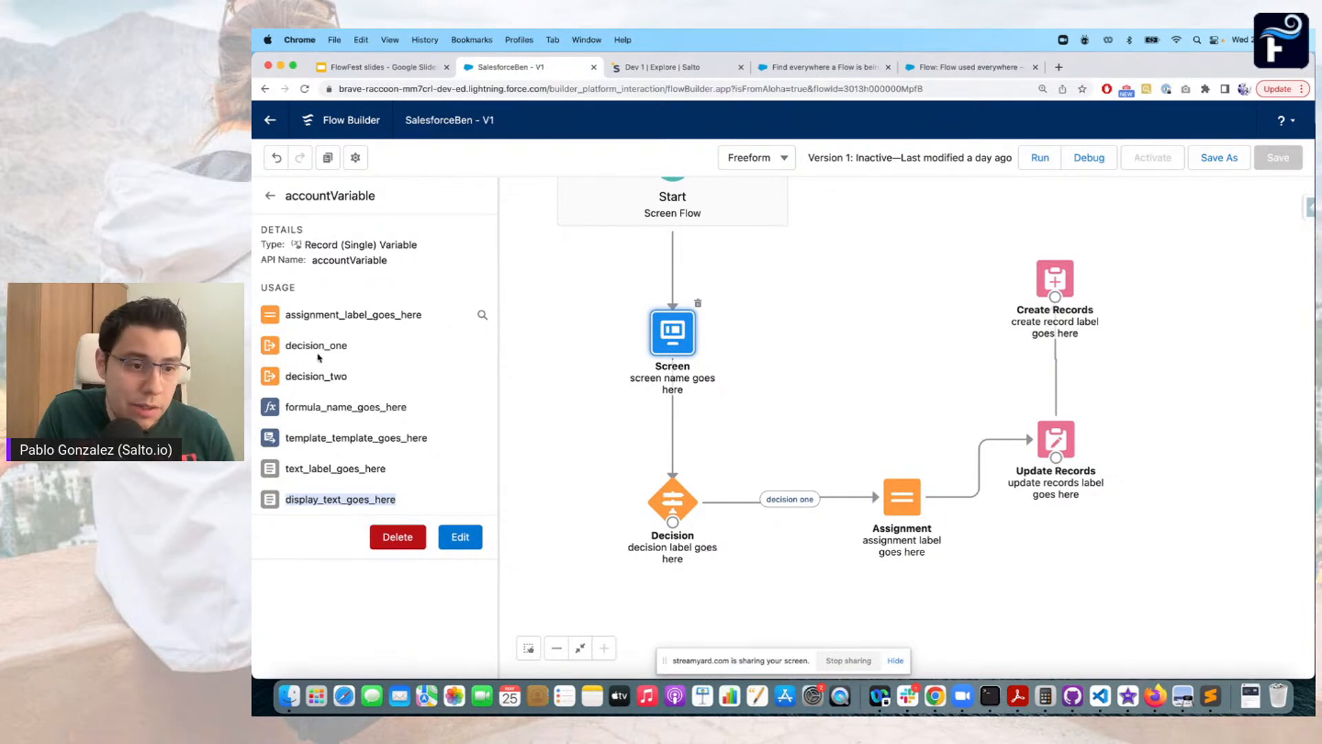
double_click(899, 498)
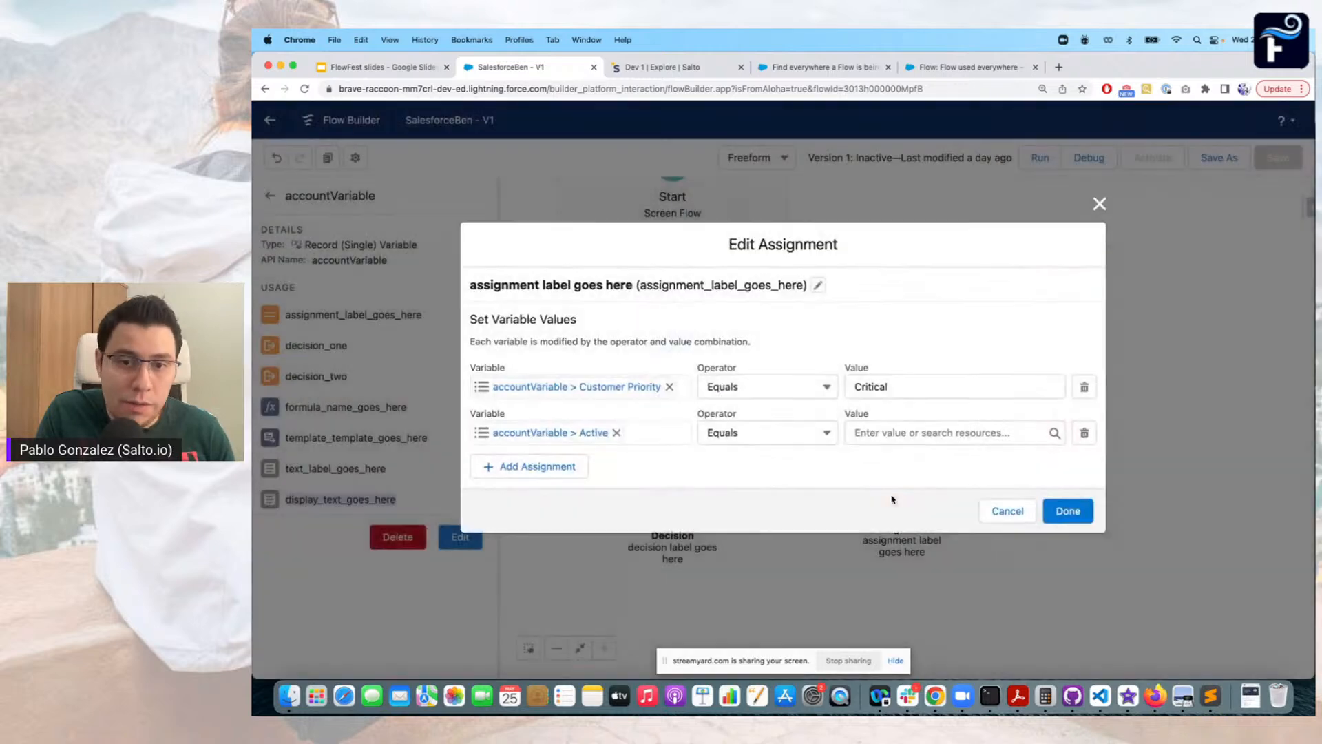
click(1099, 203)
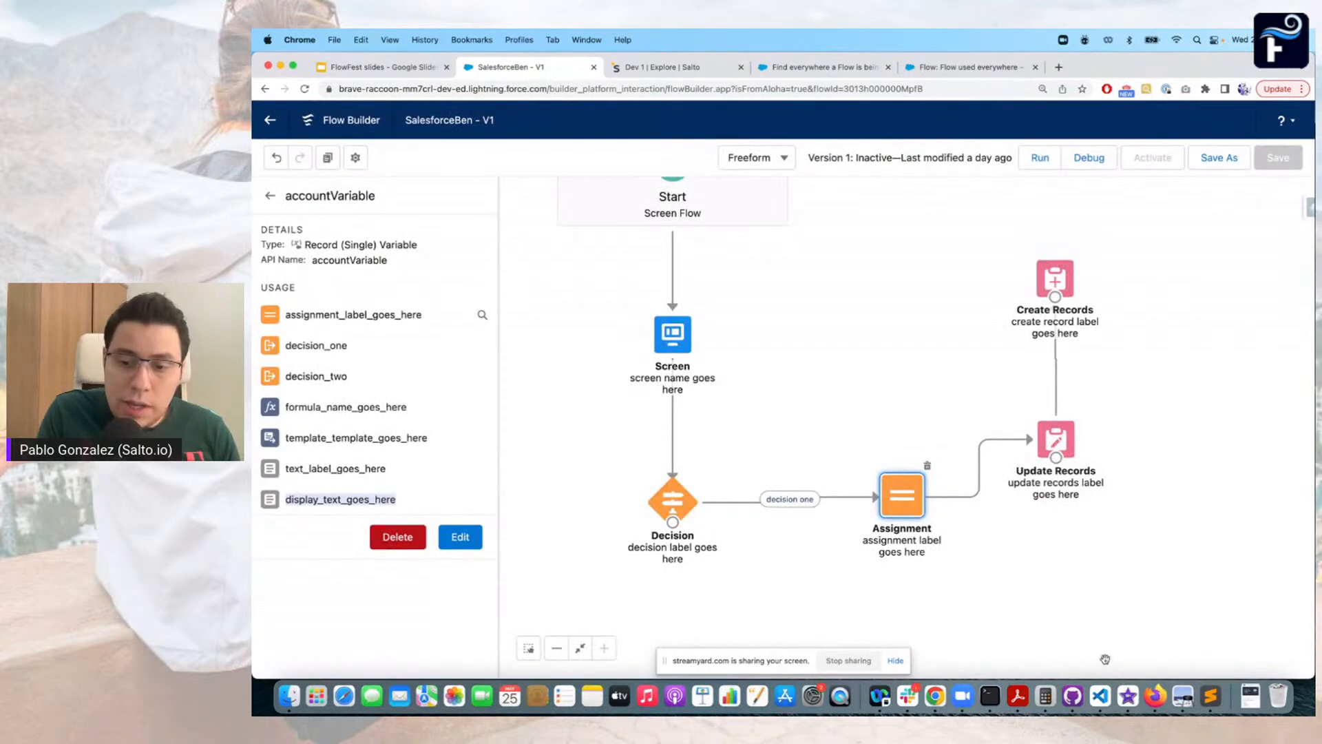
Switch to Visual Studio Code and look through SalesforceBen.flow-meta.xml for references to accountVariable
click(1099, 696)
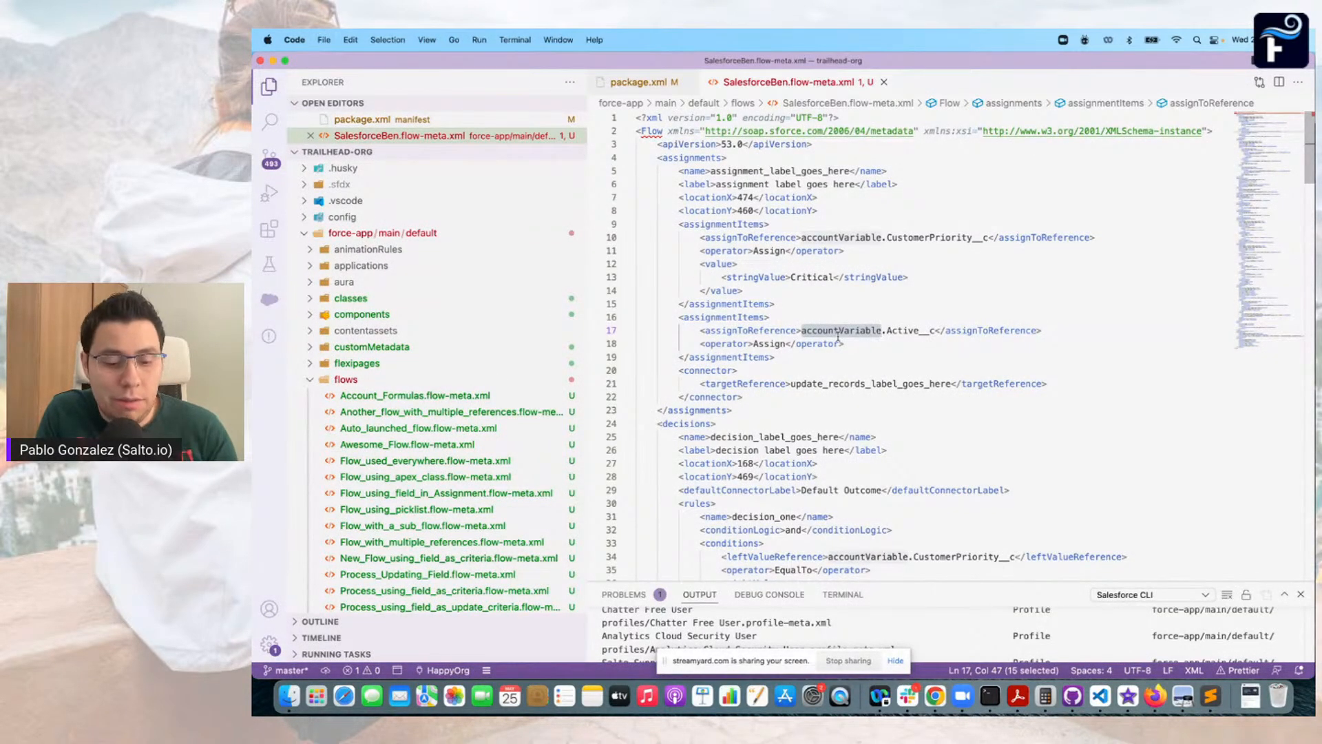
scroll(863, 282, down, 7)
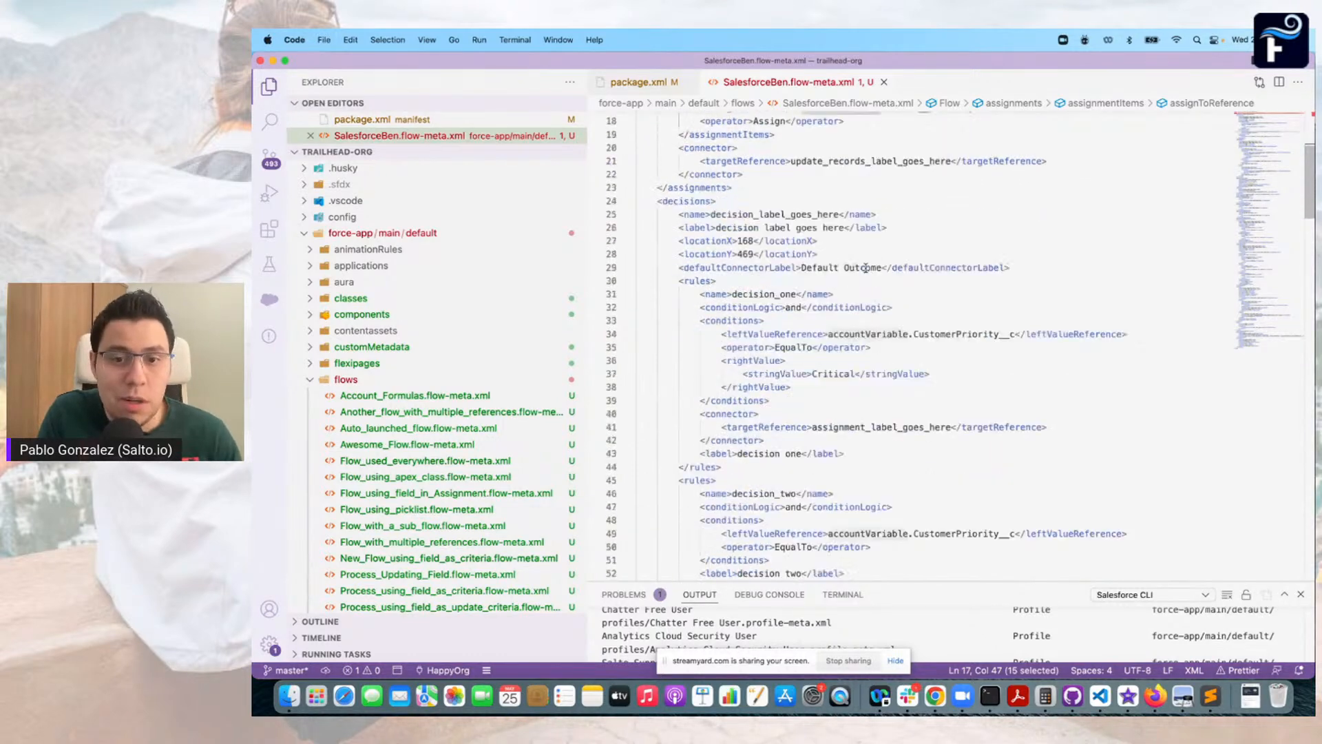
scroll(865, 267, down, 15)
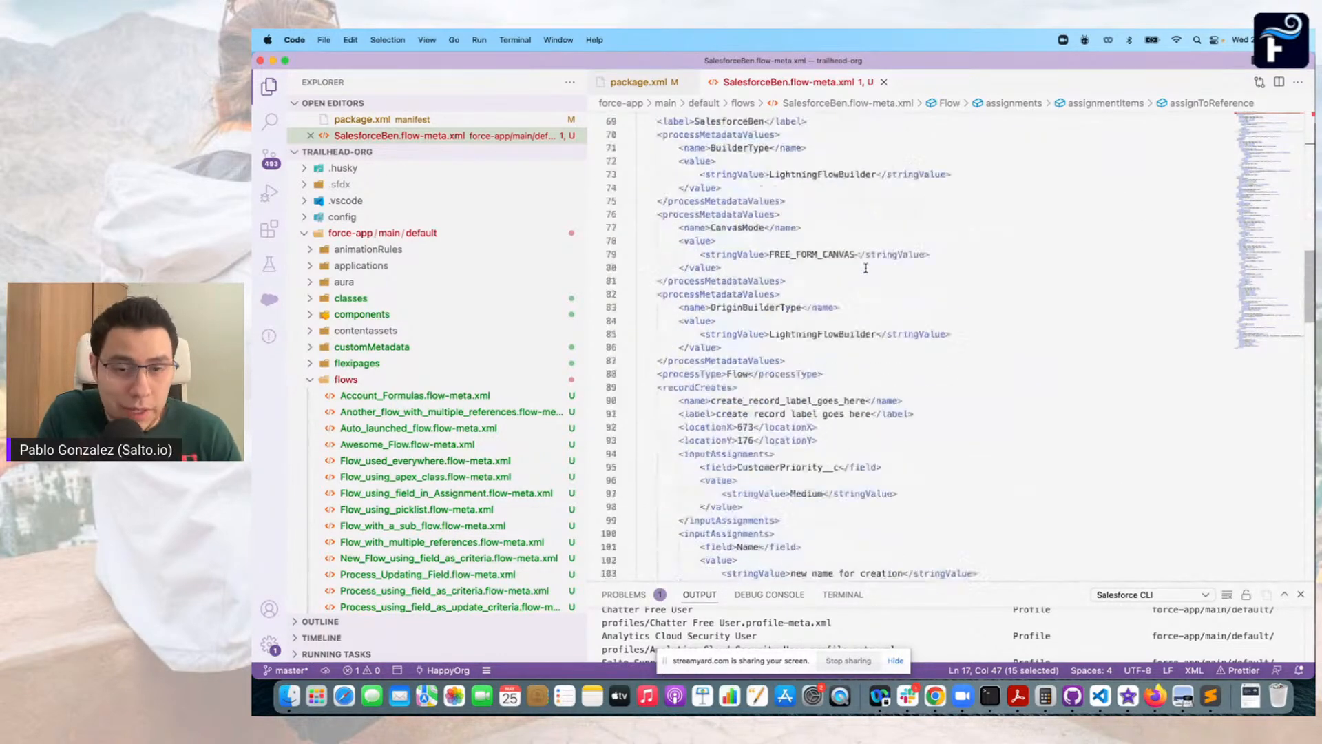
scroll(865, 268, down, 16)
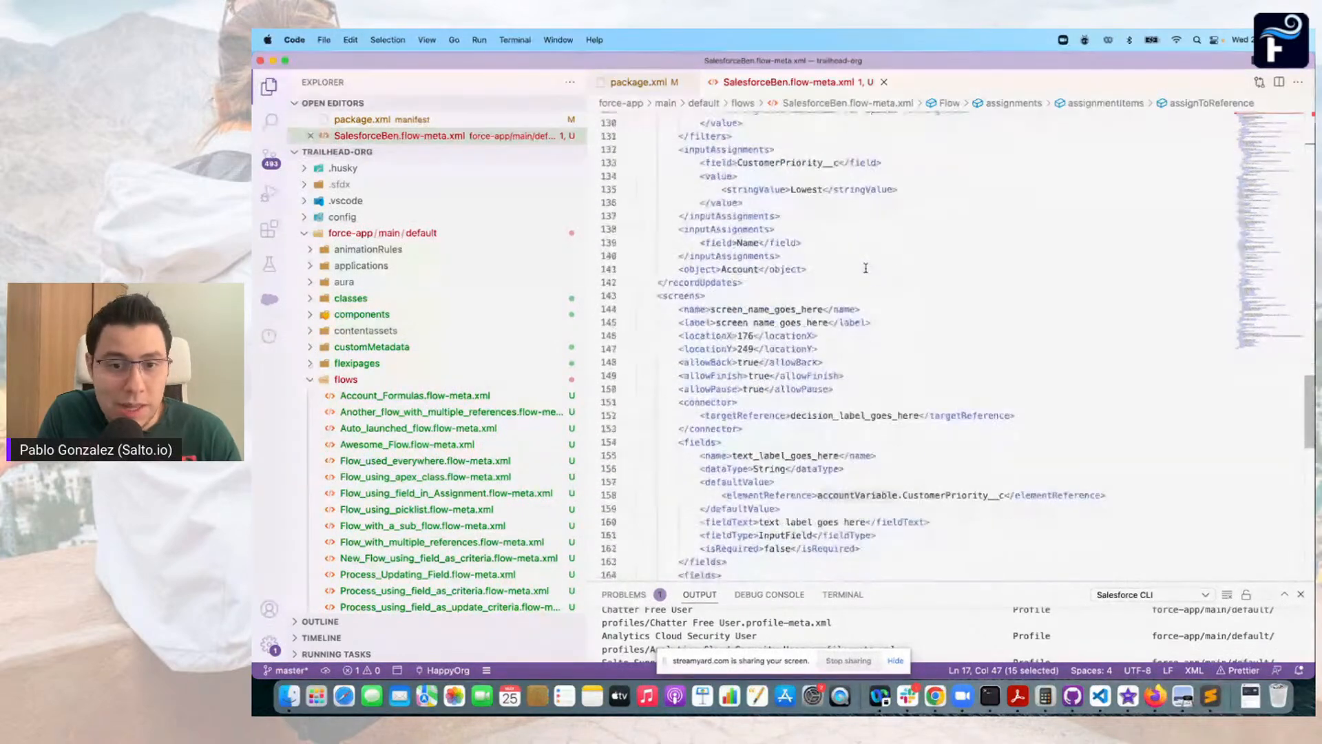
scroll(866, 267, down, 16)
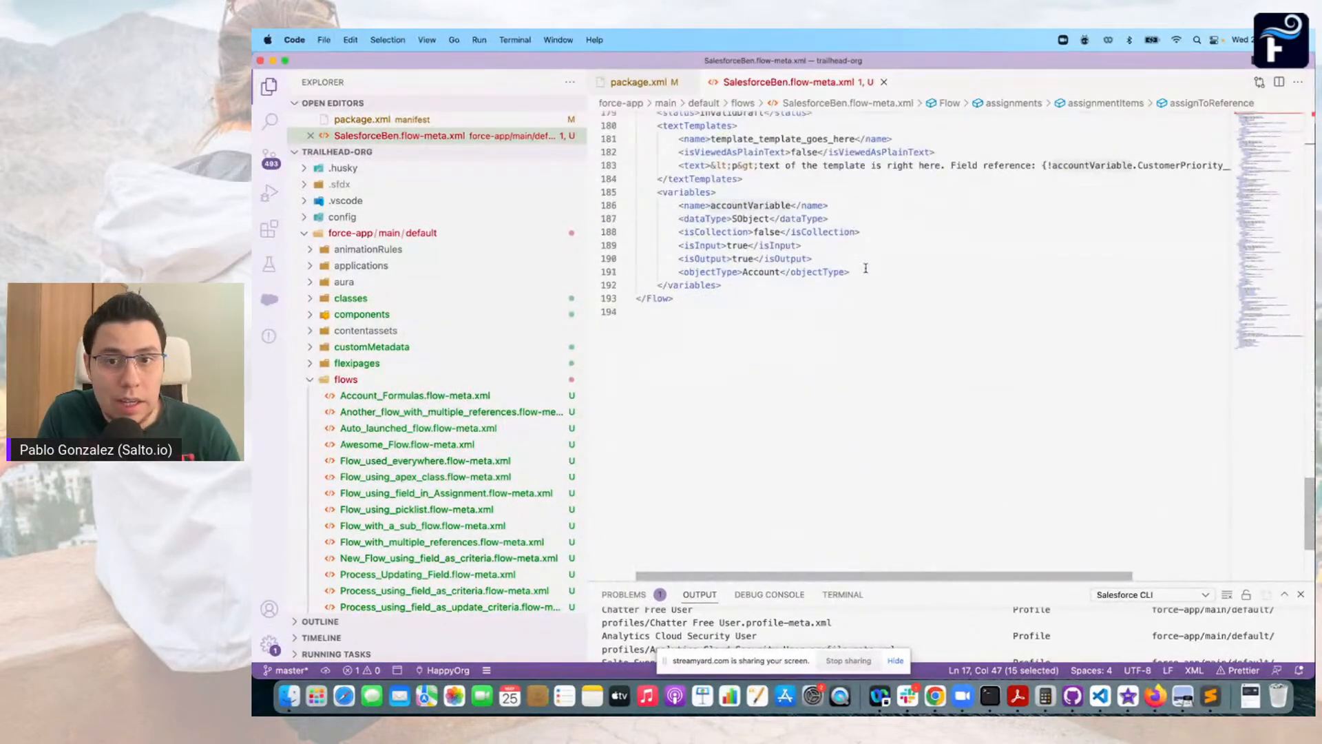
scroll(865, 268, up, 20)
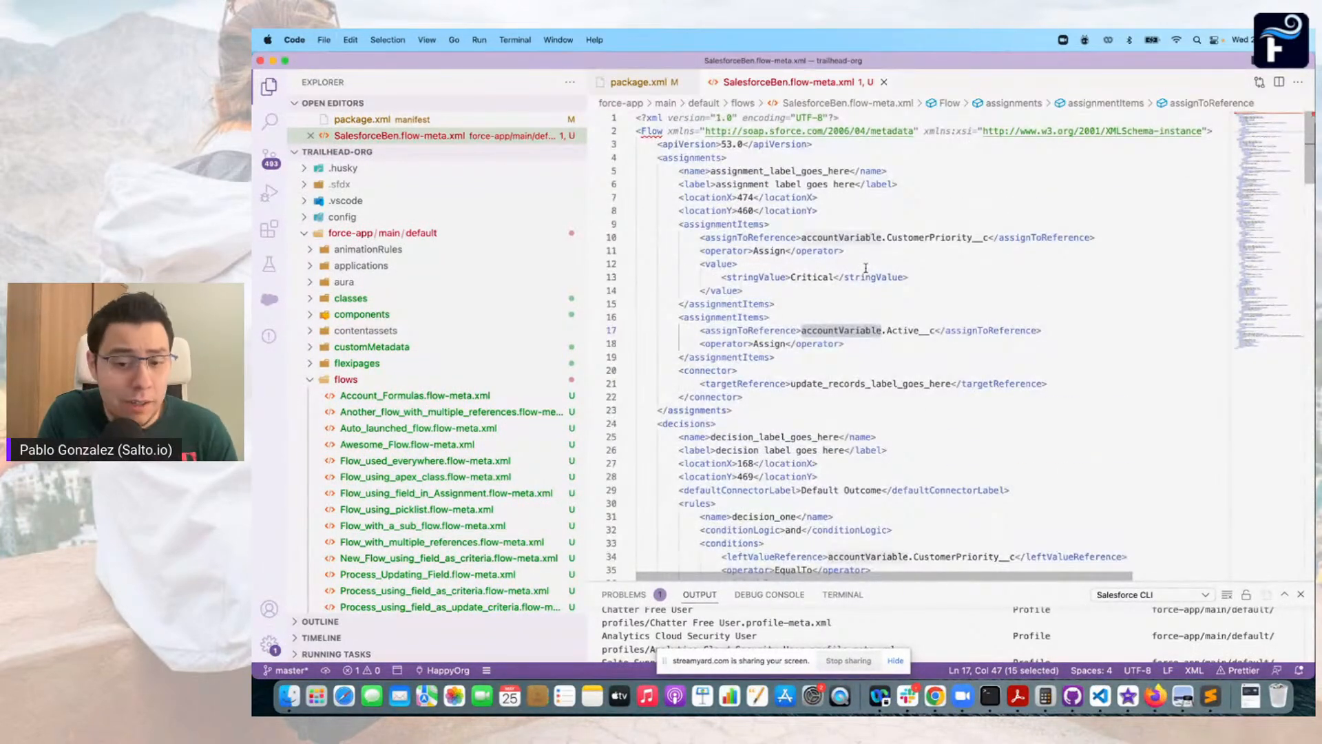
Switch to Salto in Chrome, search the elements for "salesforceben" and open the Salesforce Ben flow instance
click(936, 702)
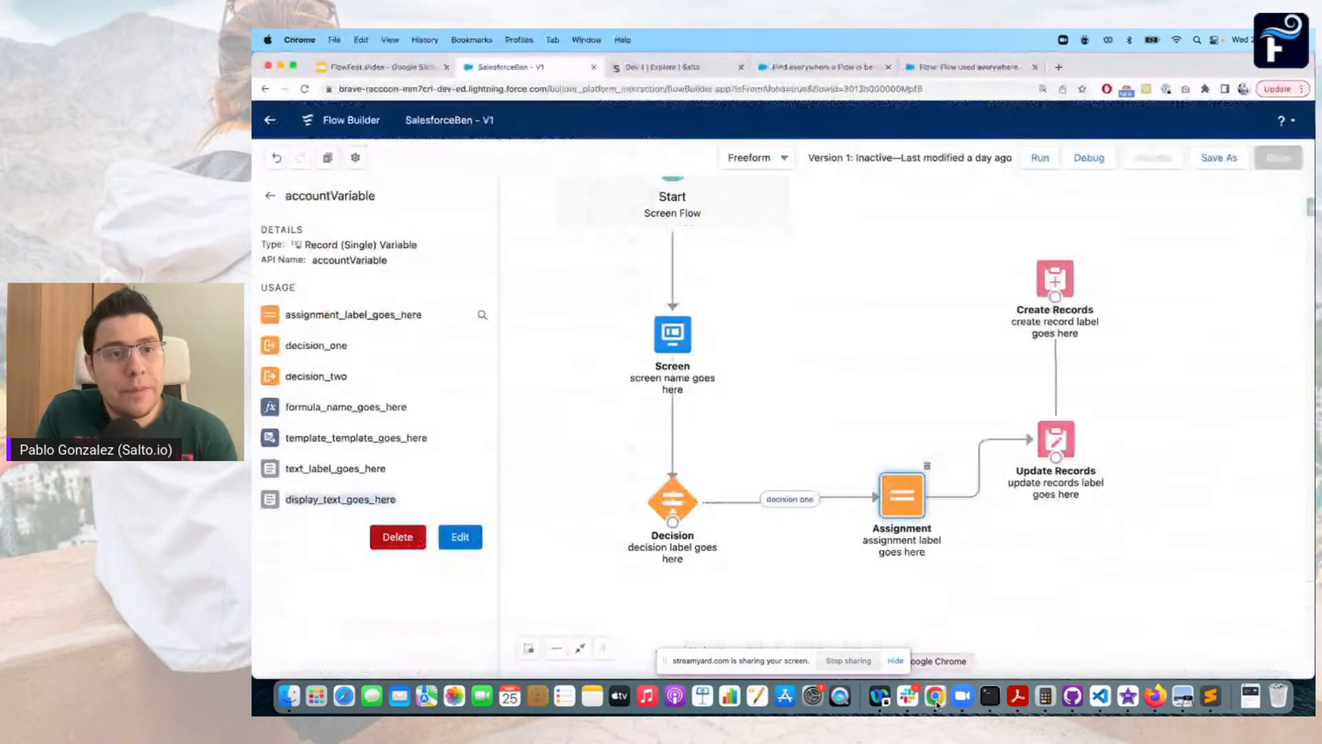
click(693, 67)
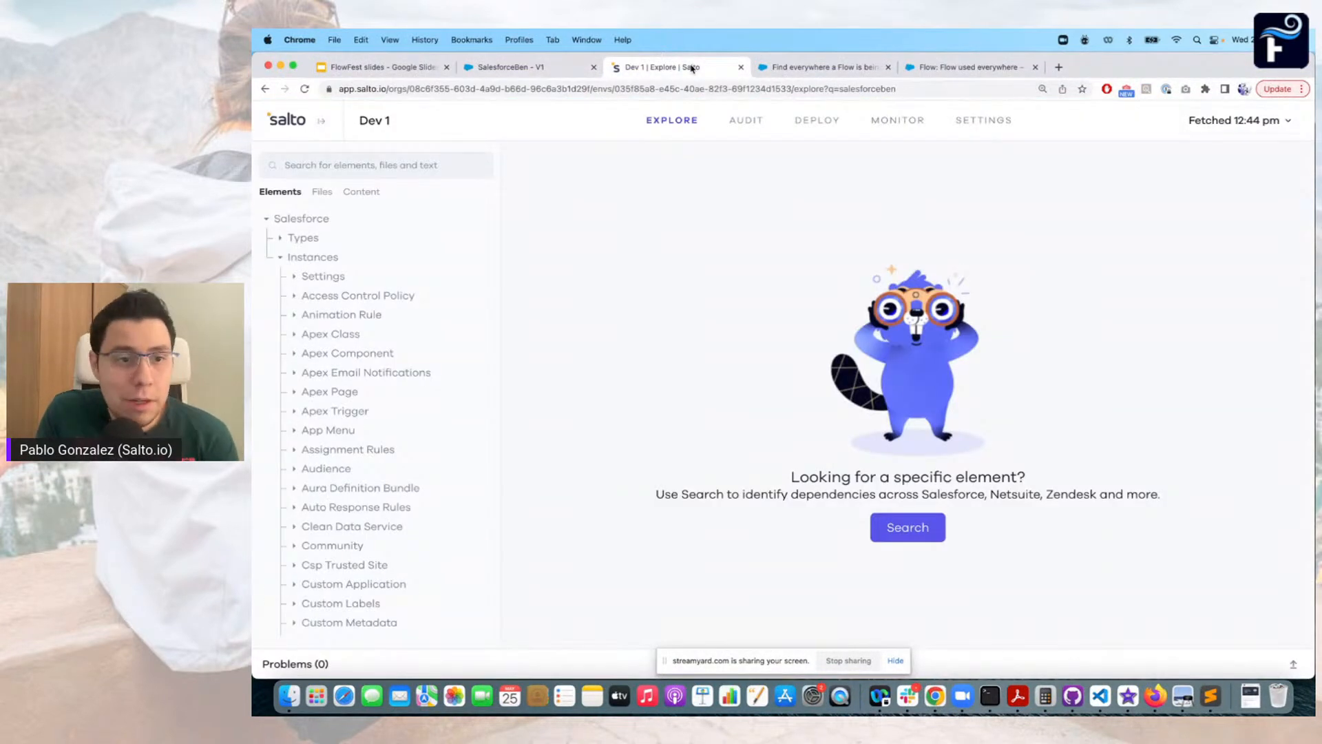
click(363, 168)
text(salesforceben)
click(344, 278)
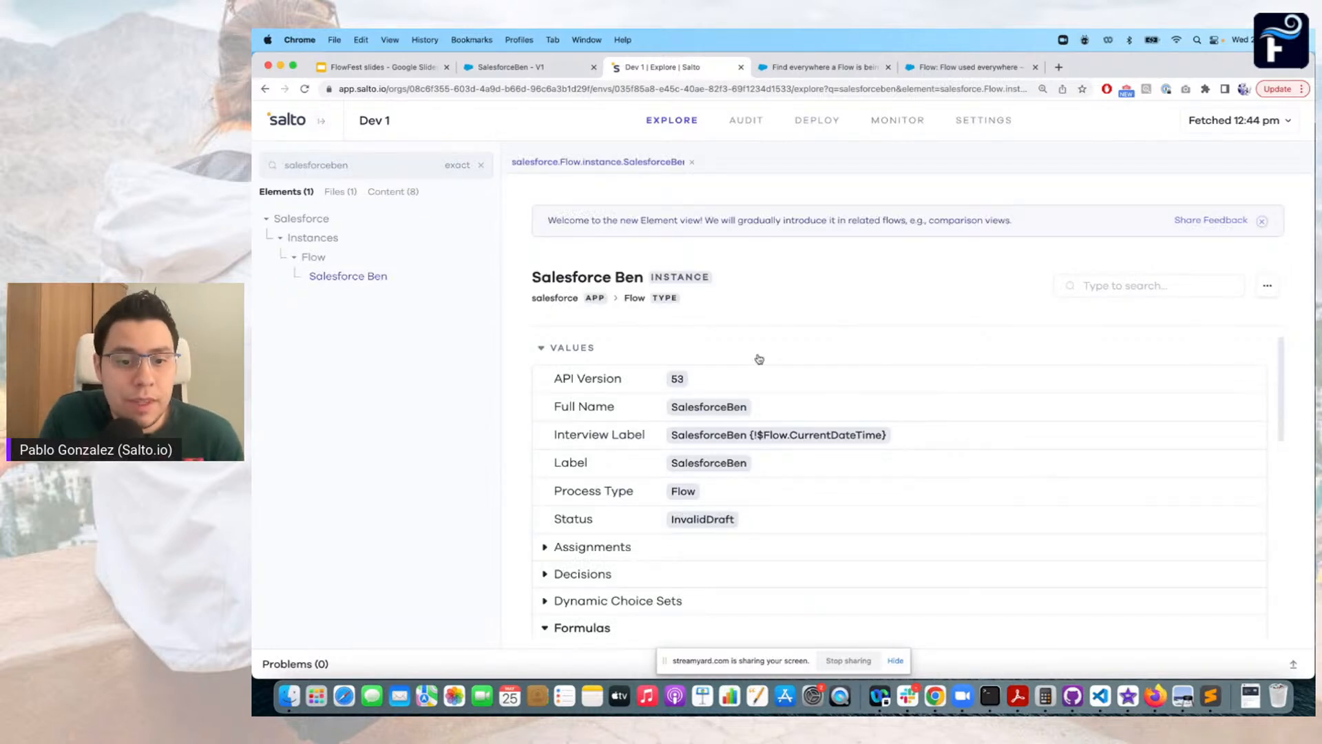
Collapse the Formulas section, look over the flow's sections and search within the flow for accountVariable
scroll(759, 359, down, 3)
click(545, 524)
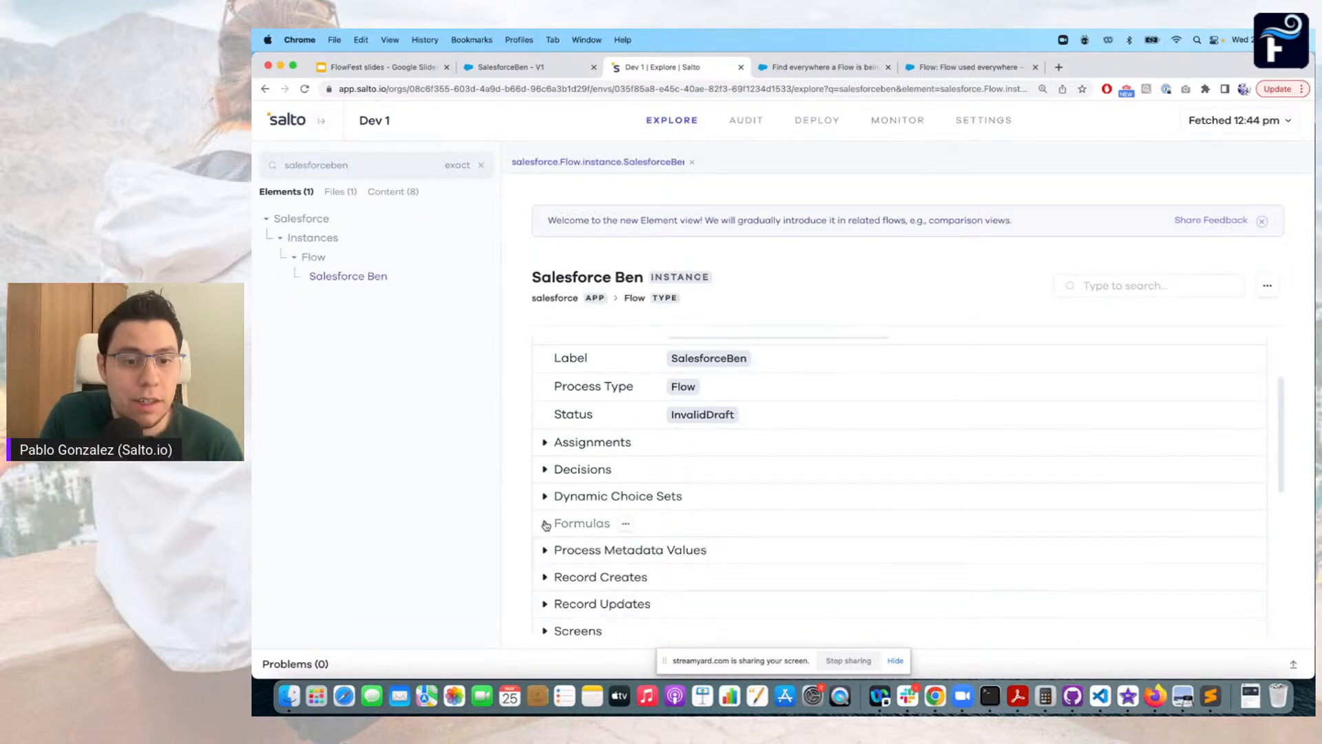
scroll(650, 444, down, 2)
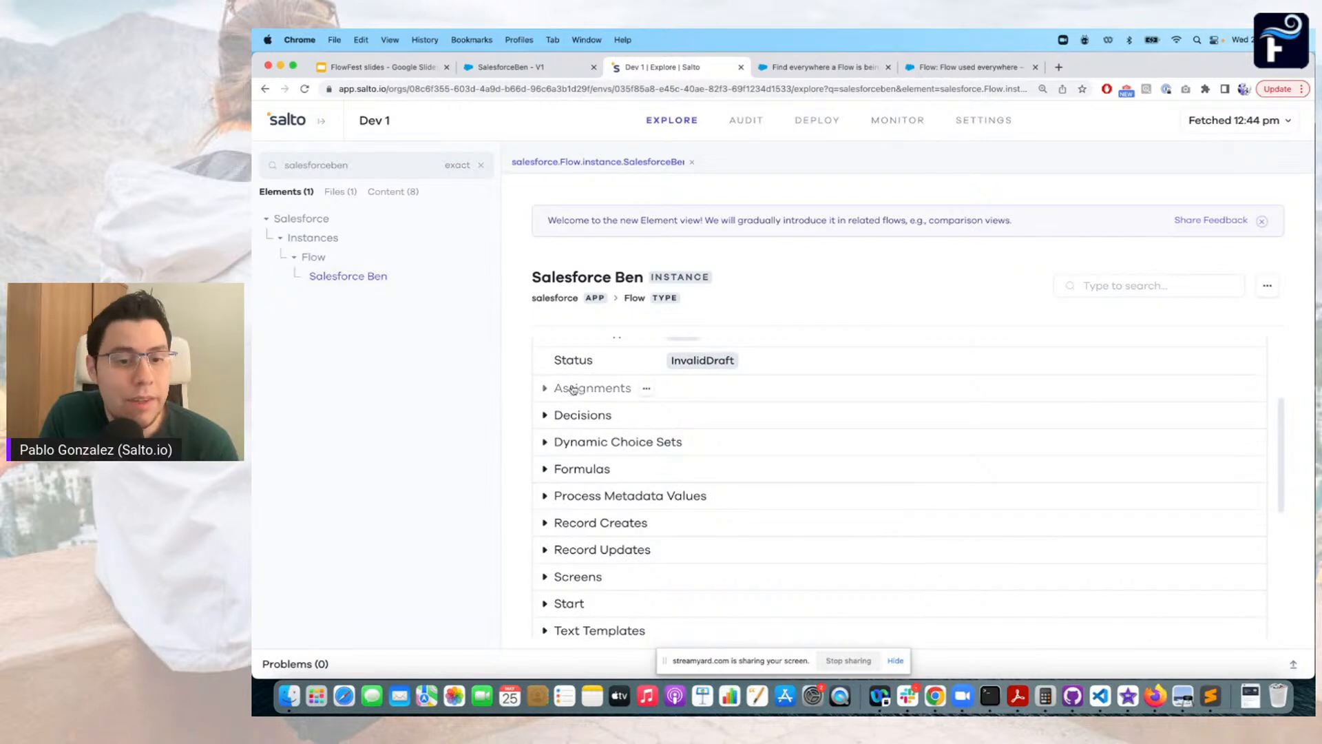
scroll(577, 469, down, 3)
scroll(577, 469, up, 2)
click(1129, 288)
text(accountVariable)
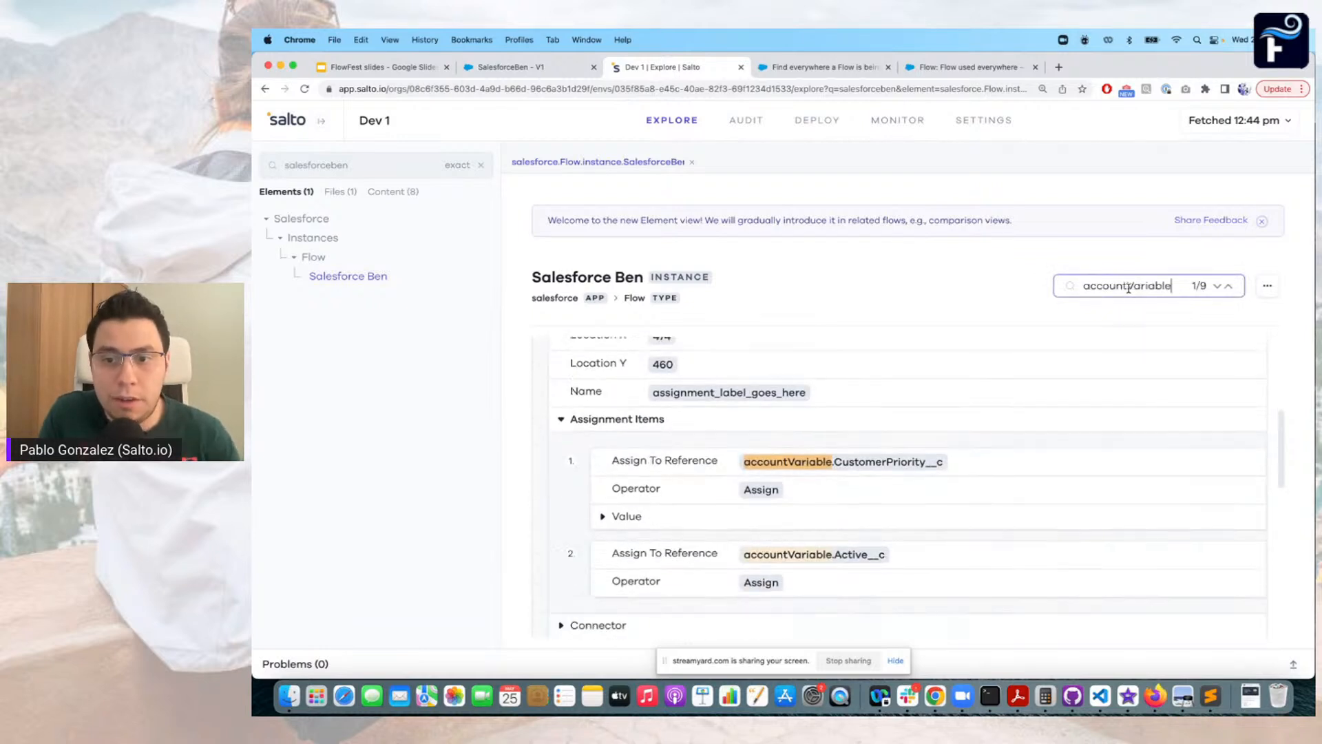
Examine the assignment items that reference accountVariable and expand the value assigned to CustomerPriority__c
scroll(1029, 374, up, 3)
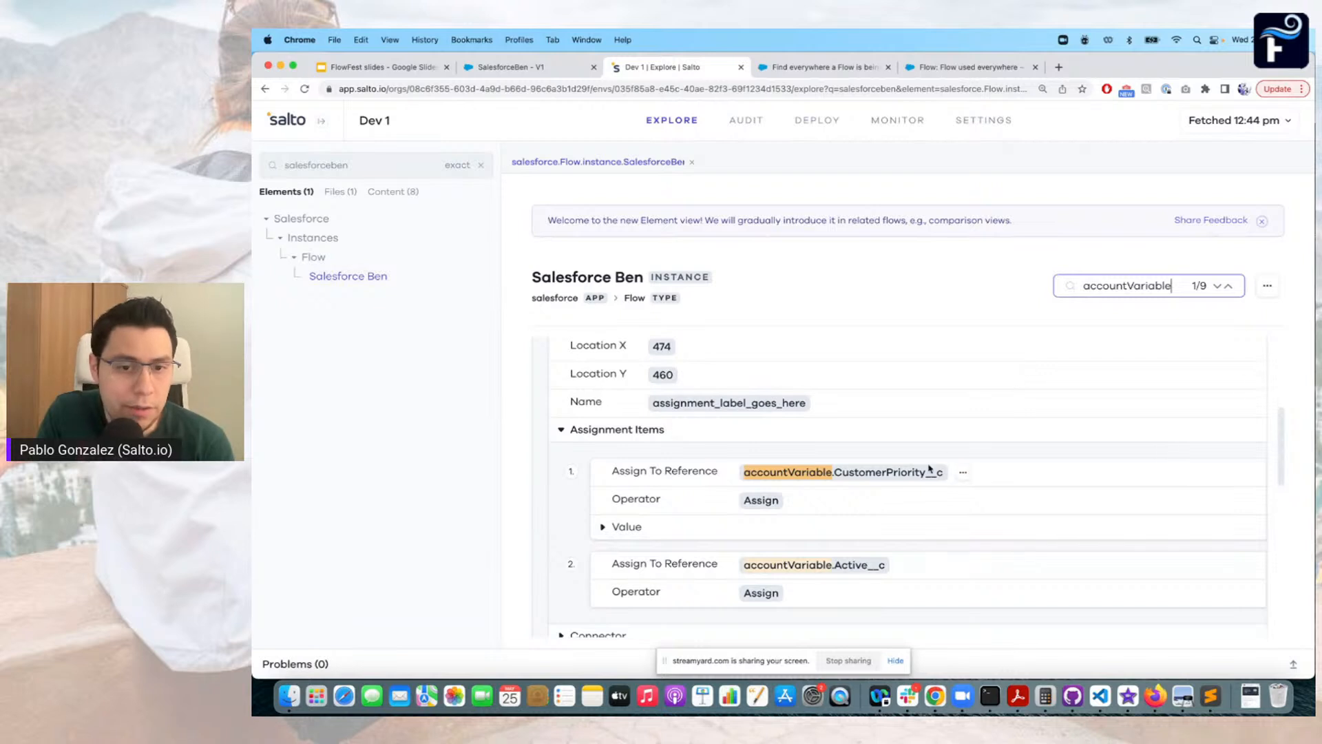
scroll(929, 467, up, 3)
scroll(929, 469, down, 2)
scroll(929, 469, down, 2)
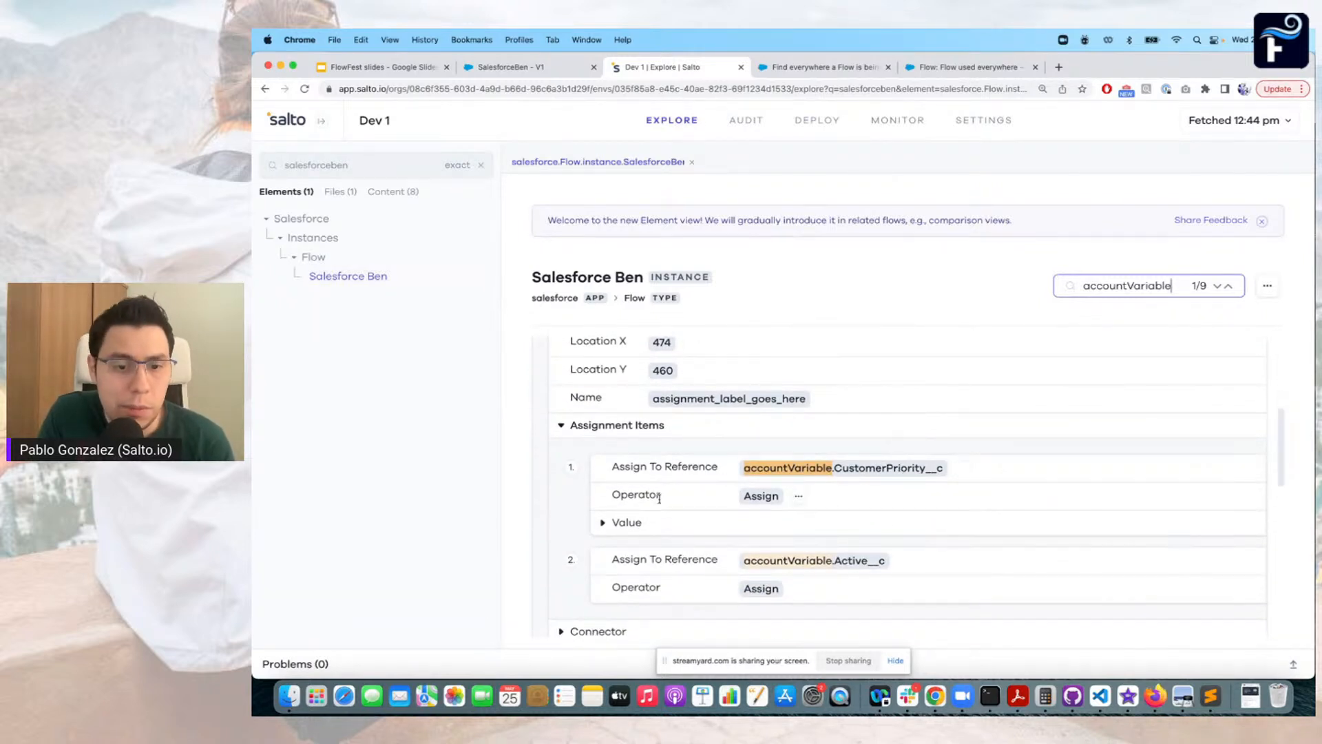
click(602, 523)
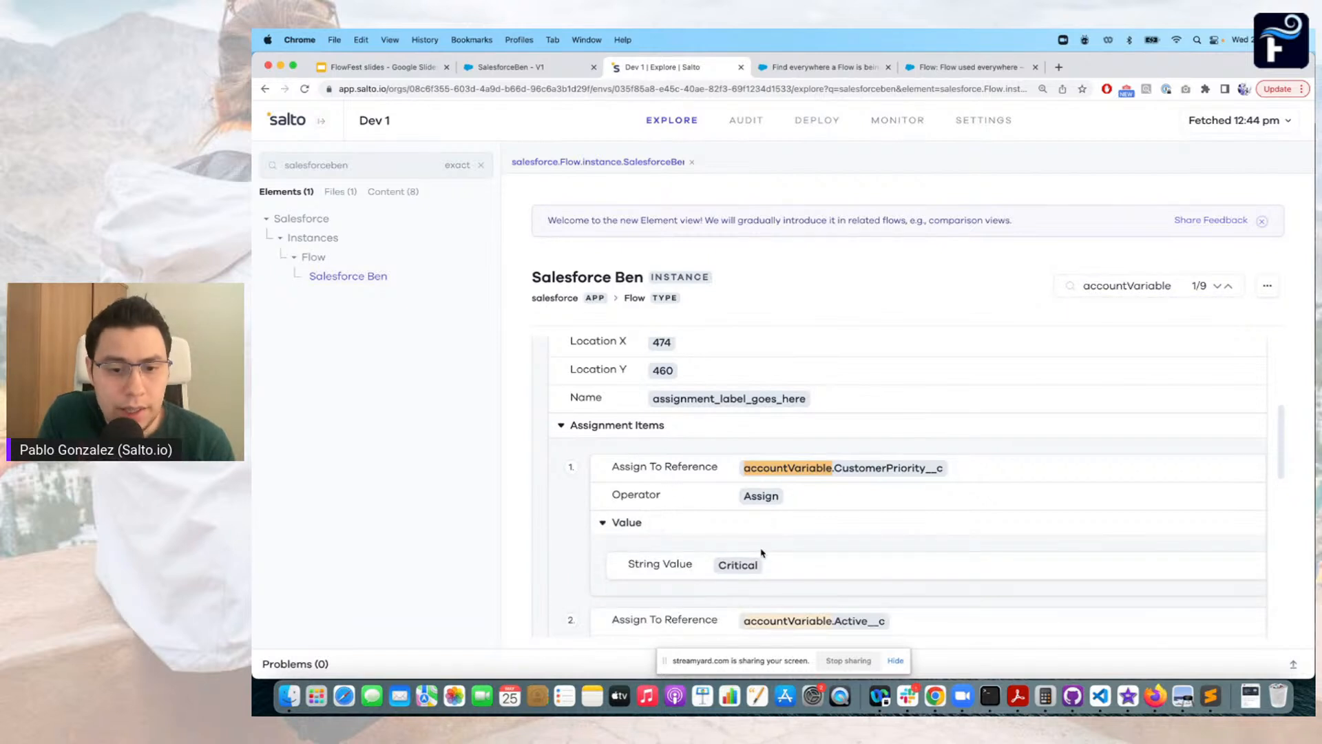
scroll(761, 553, down, 1)
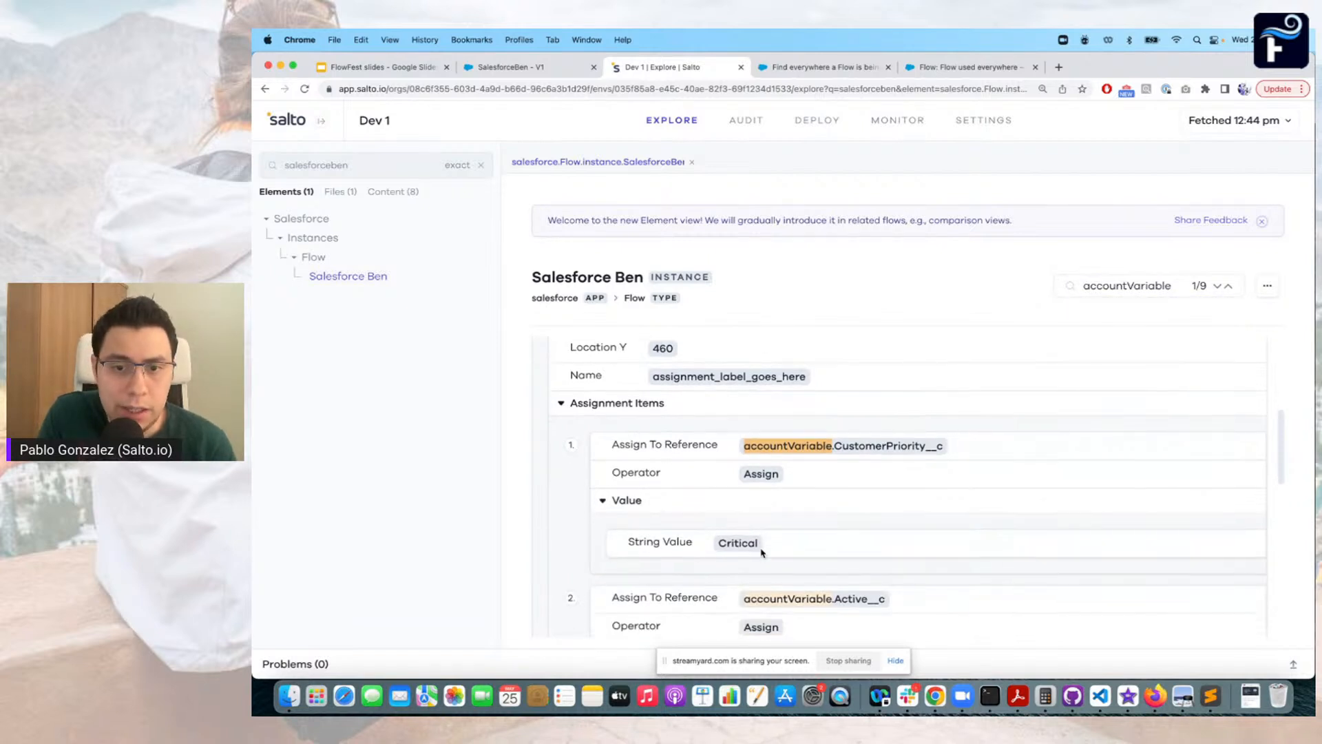
Advance to the third accountVariable match and examine the decision one rule and its conditions
click(1218, 286)
click(1217, 286)
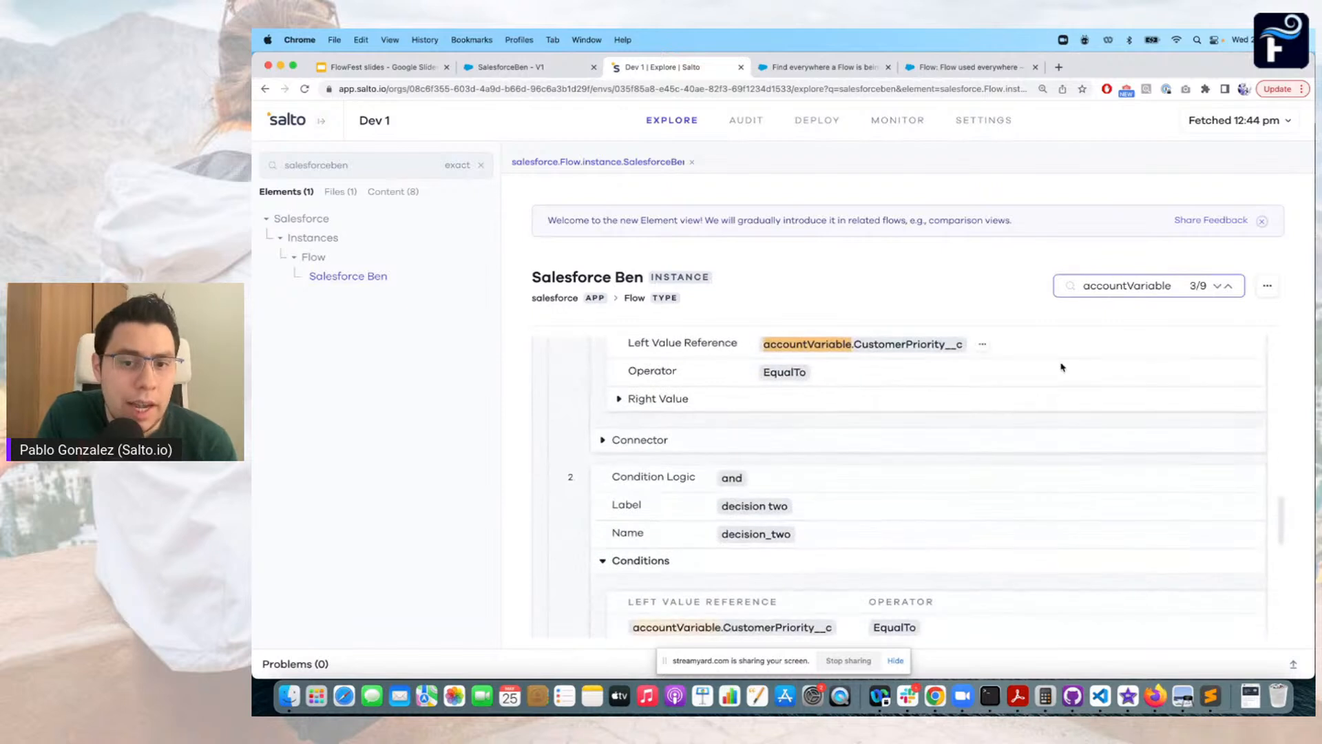
scroll(907, 408, up, 5)
scroll(908, 410, up, 1)
scroll(788, 493, down, 1)
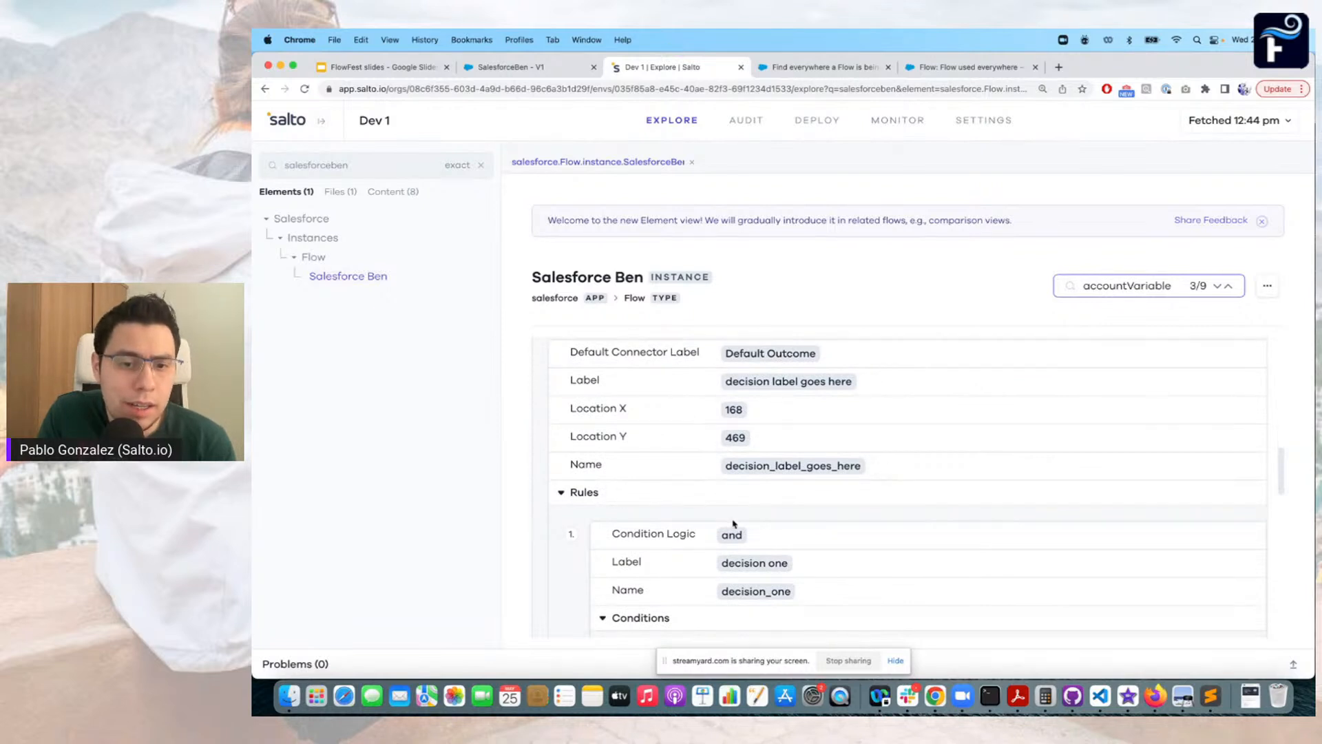
scroll(734, 524, down, 3)
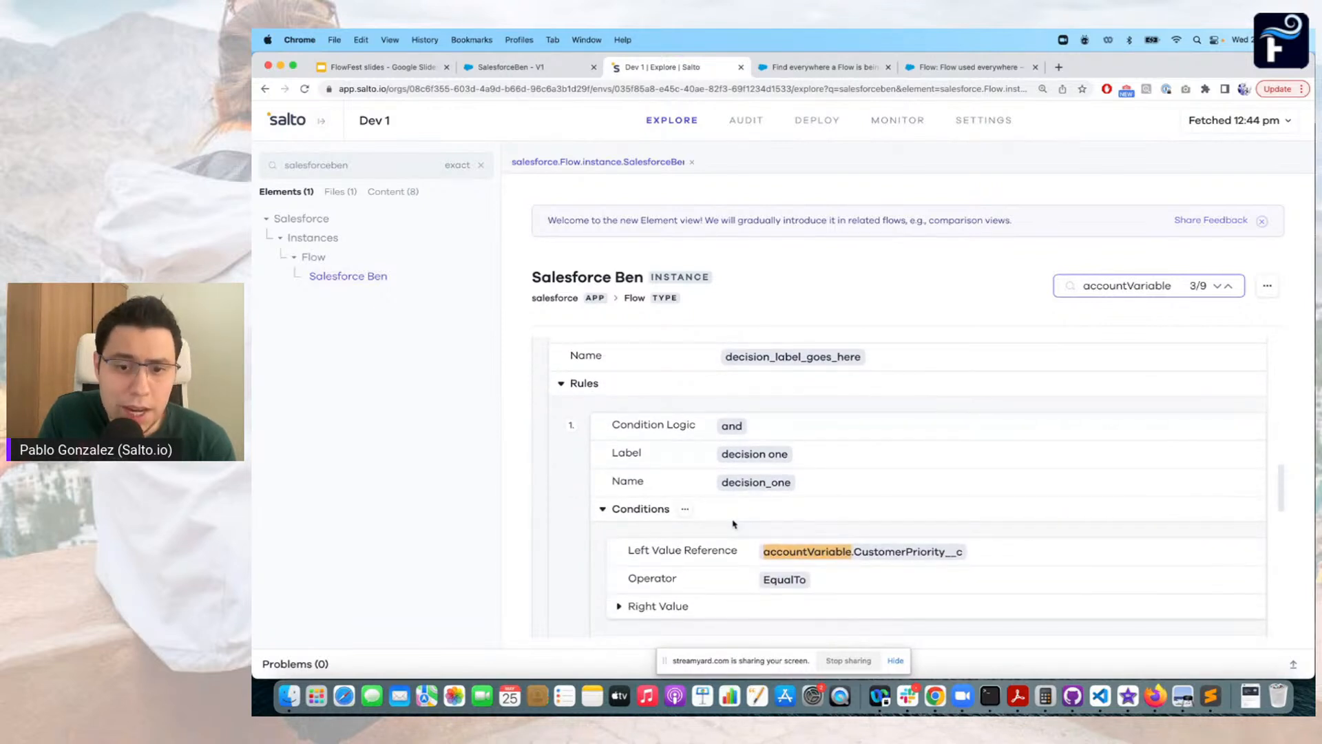
Advance to the fifth accountVariable match and examine the formula expression and the variable's definition
click(1217, 287)
click(1217, 287)
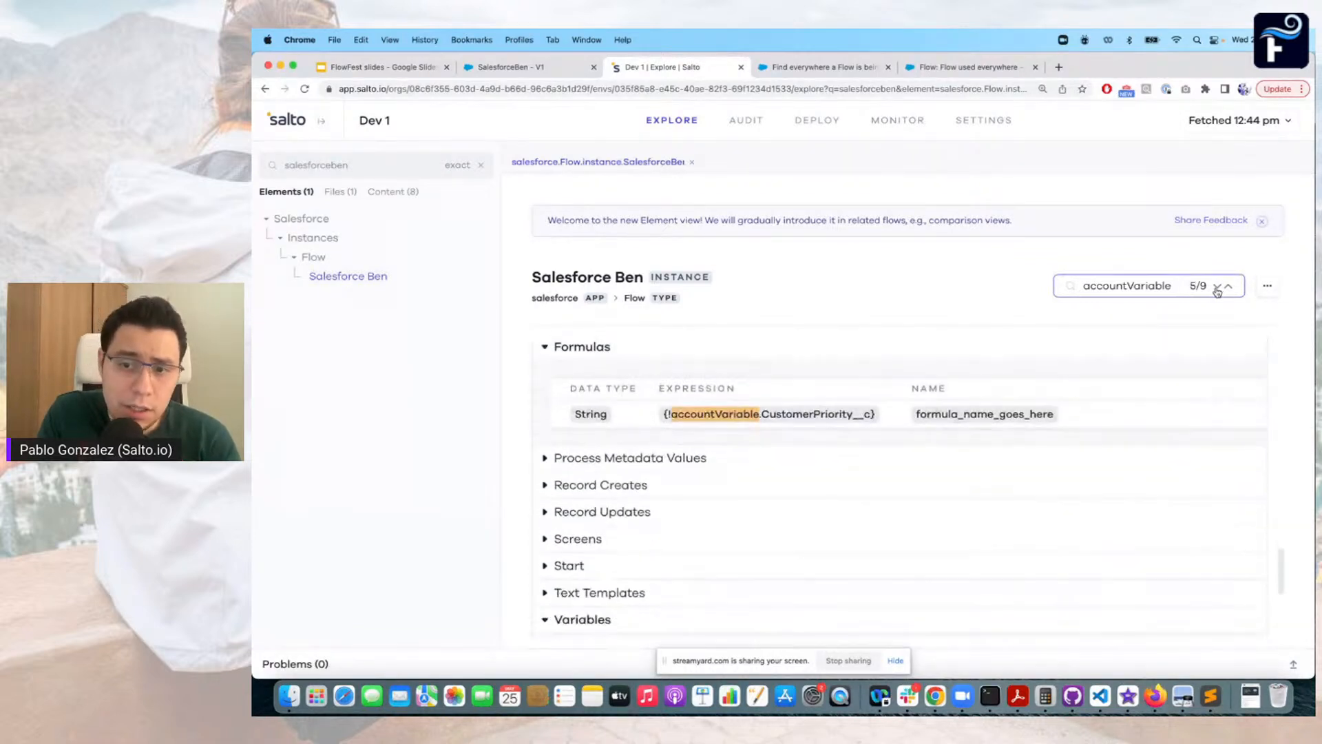
scroll(913, 455, up, 2)
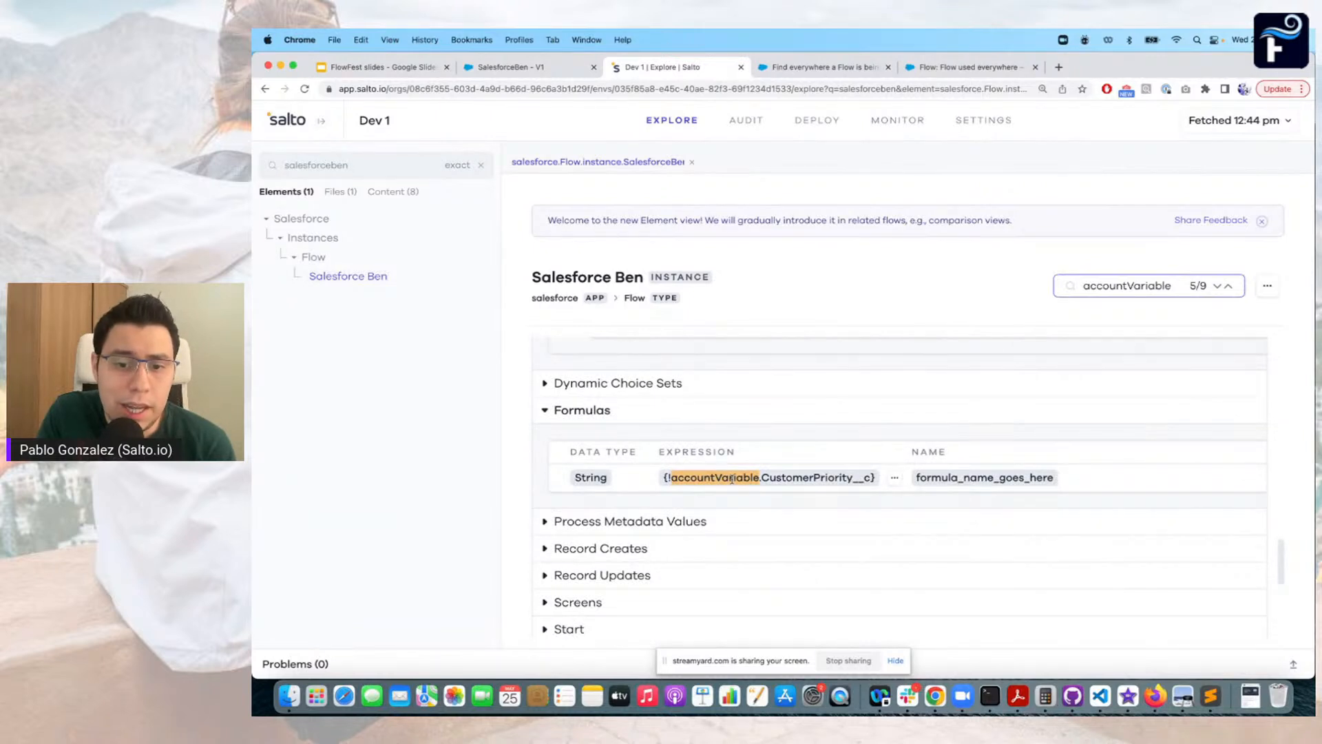
scroll(835, 484, down, 3)
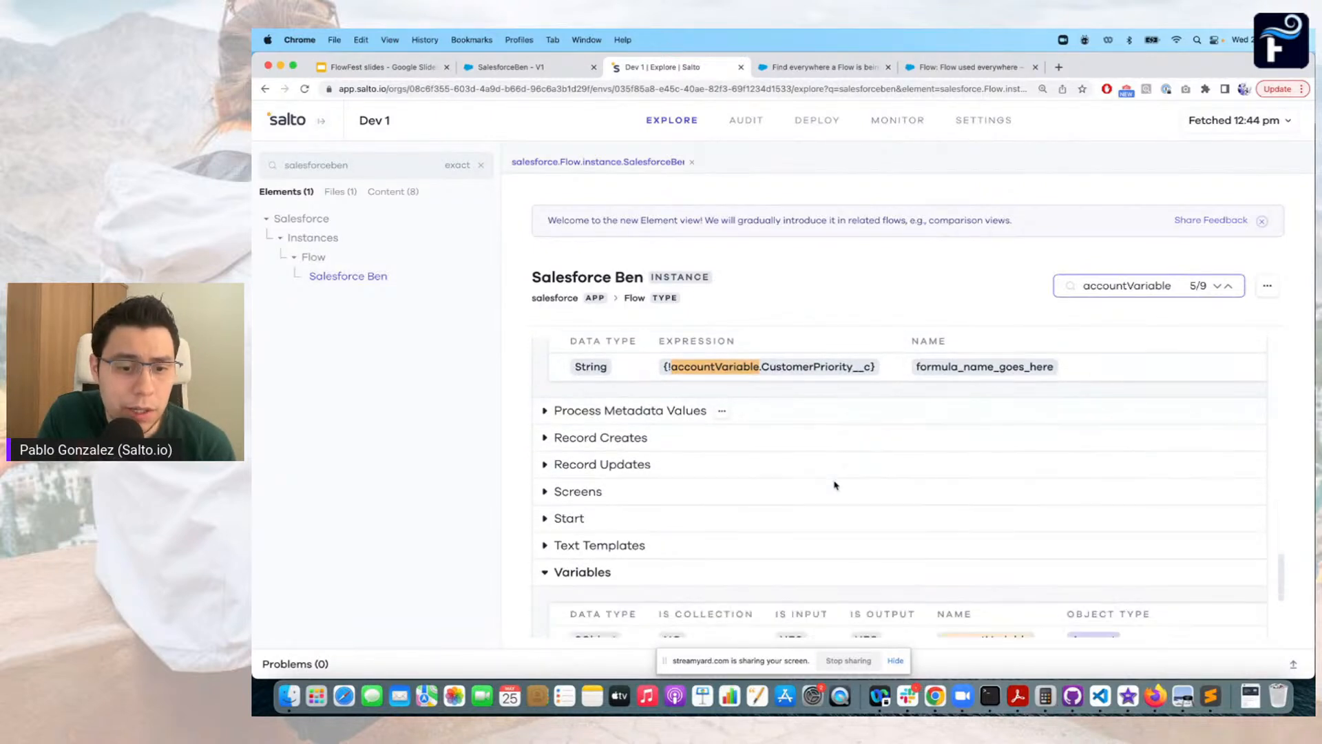
scroll(834, 484, down, 3)
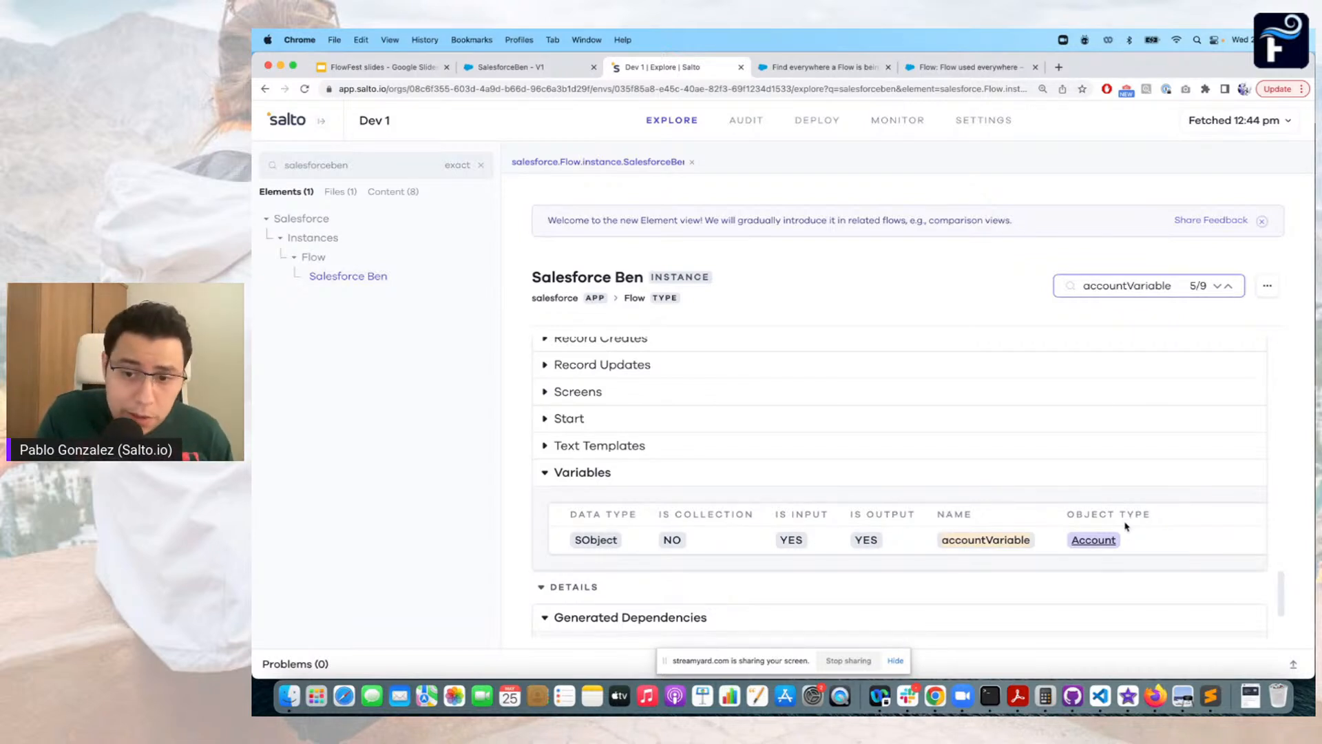
Open the Account type from the variable's object type and look through its Used By references to the Flow entries
click(1093, 542)
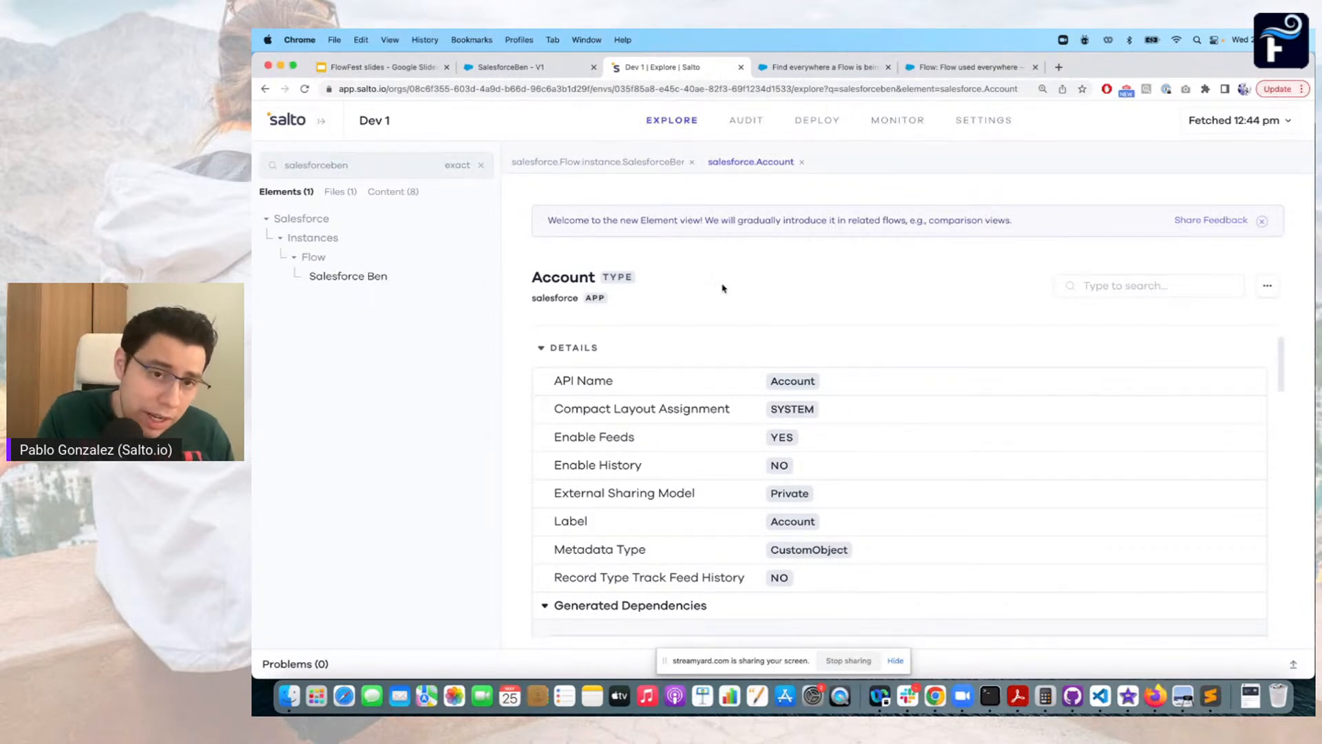
scroll(734, 408, down, 1)
scroll(734, 408, down, 10)
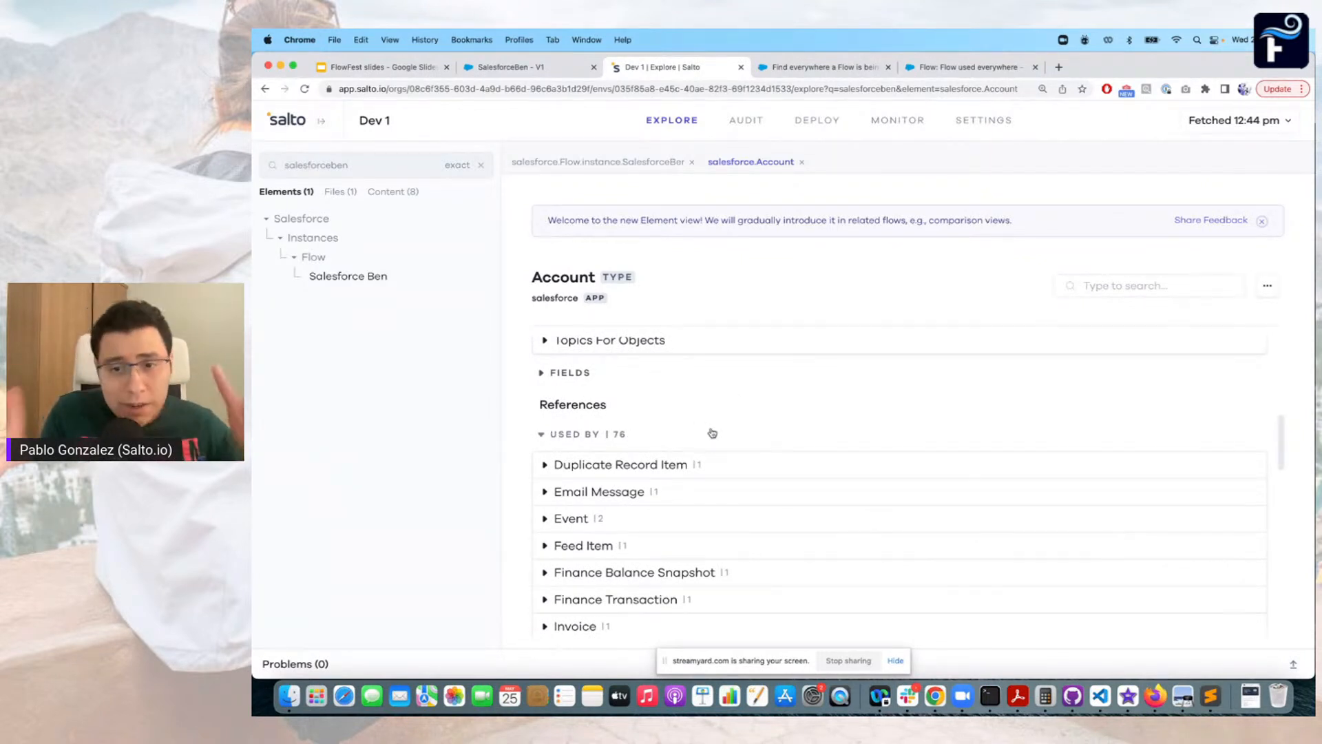
scroll(712, 432, down, 10)
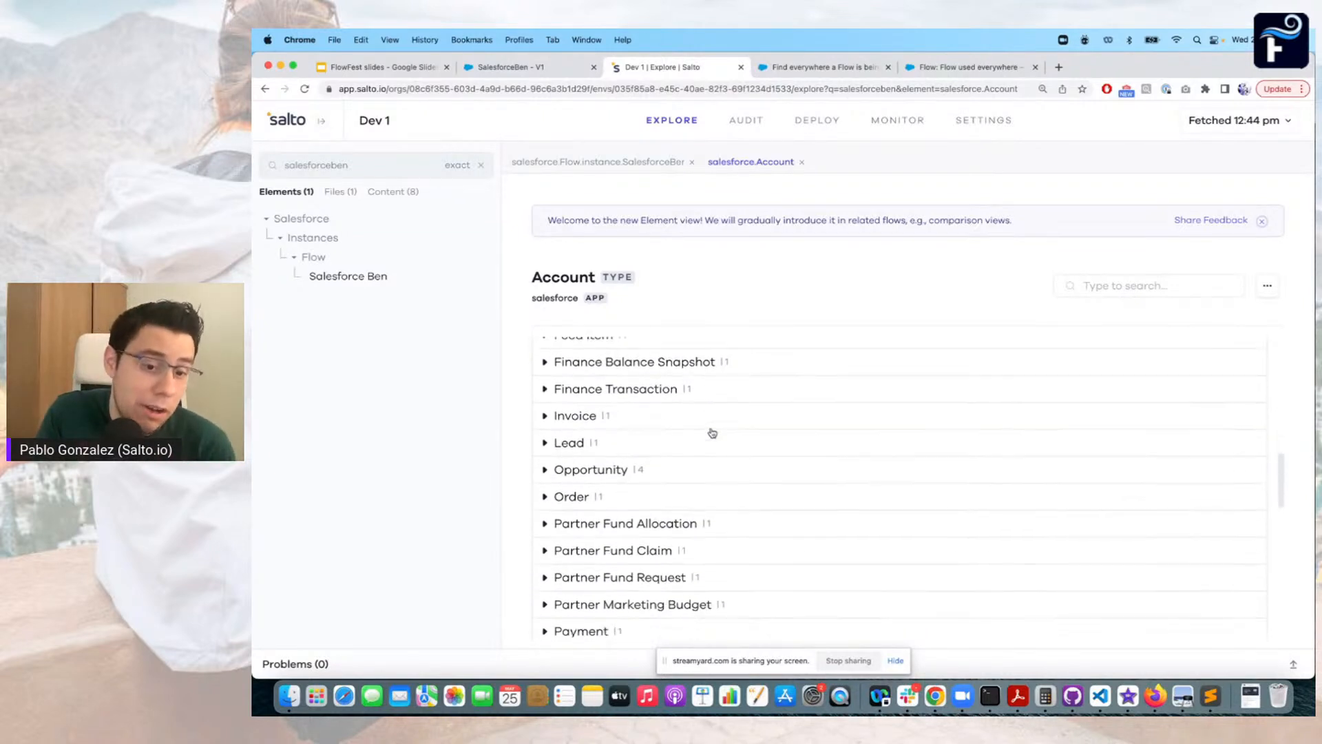
scroll(712, 433, down, 3)
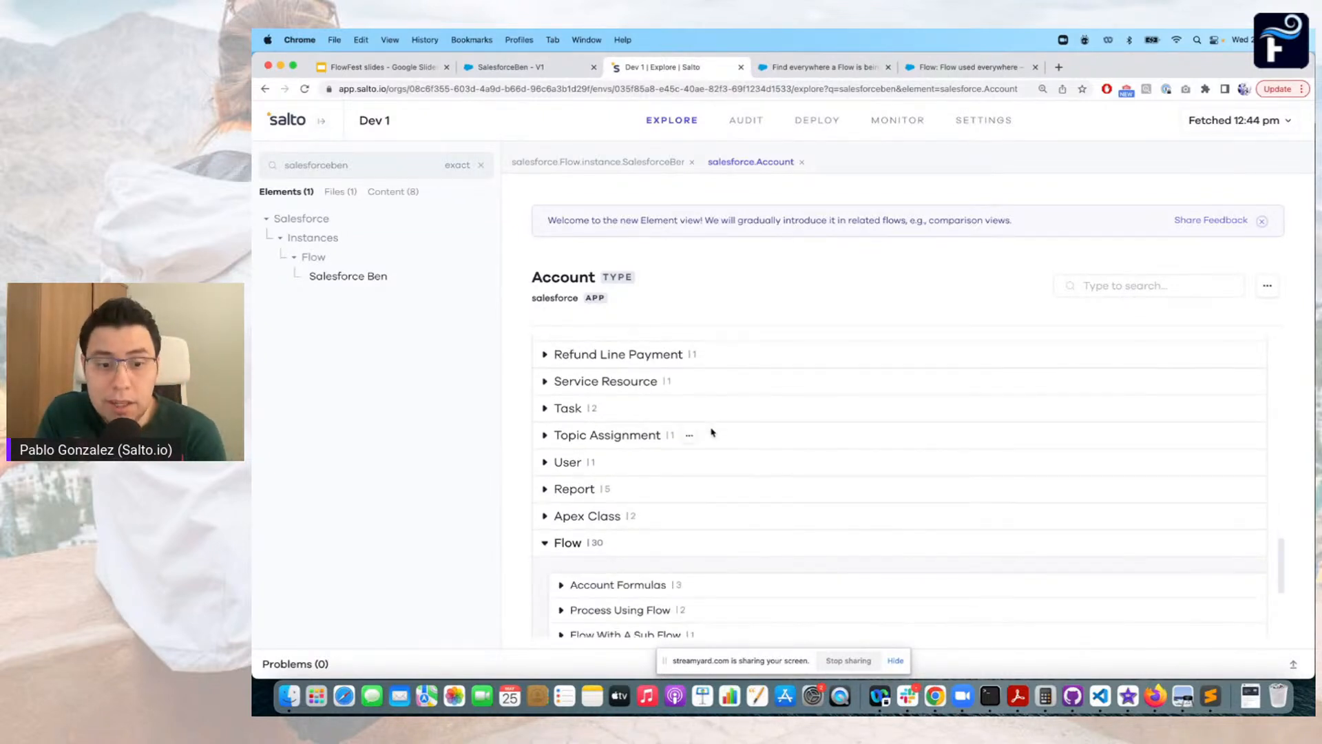
scroll(712, 432, down, 1)
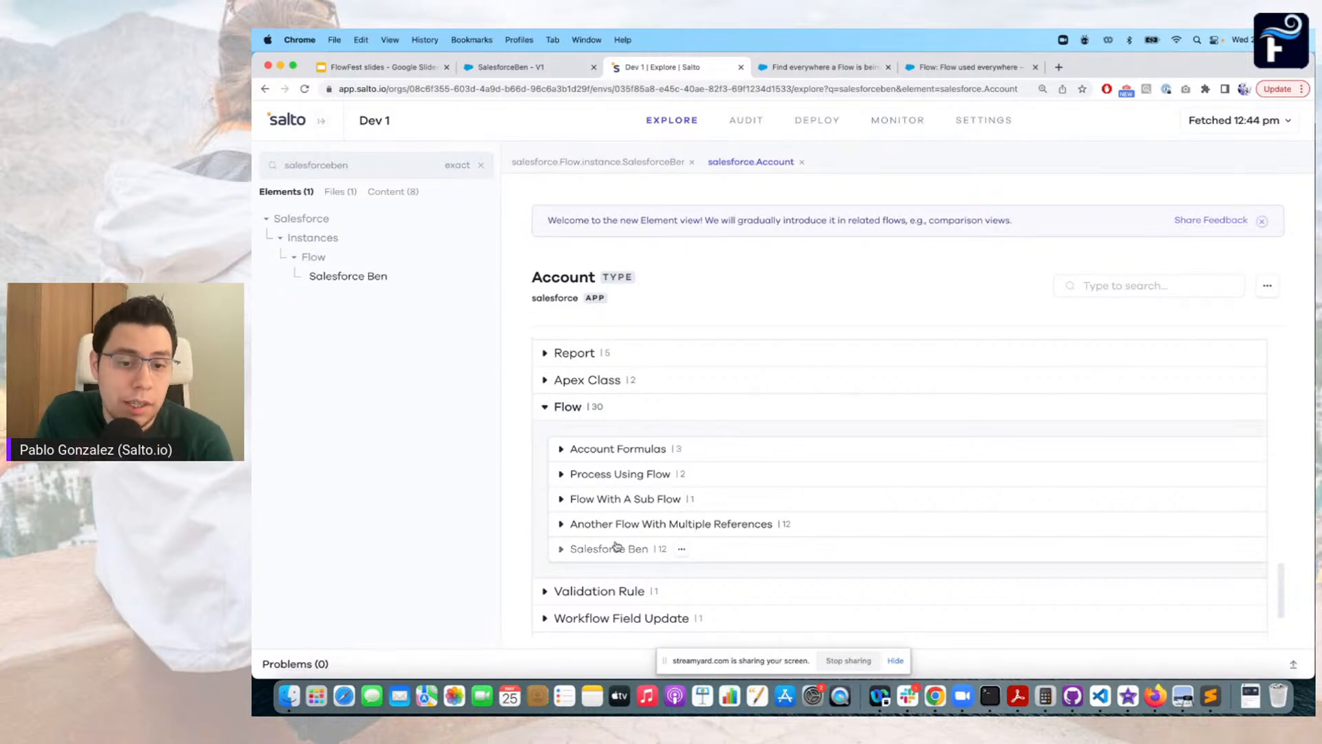
scroll(616, 545, down, 1)
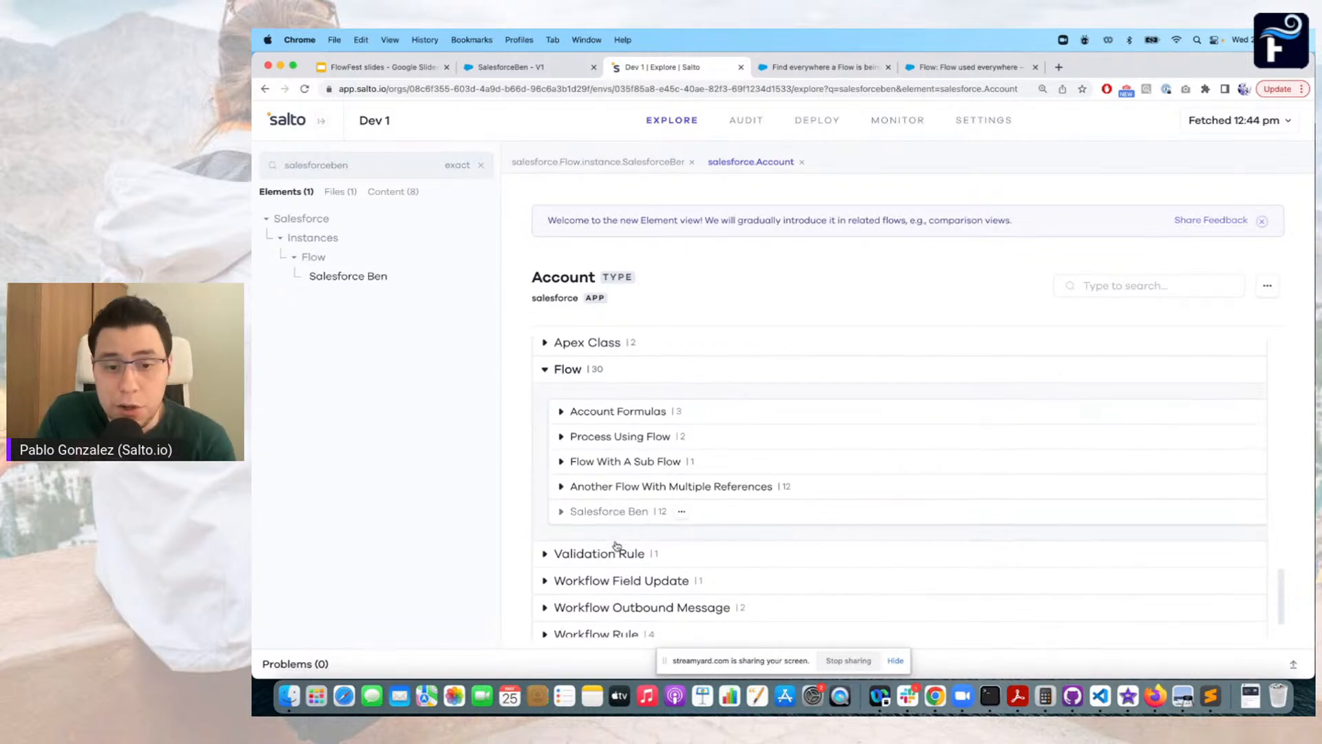
Expand the Salesforce Ben flow among Account's Flow references and look through every element that uses the Account object
click(561, 510)
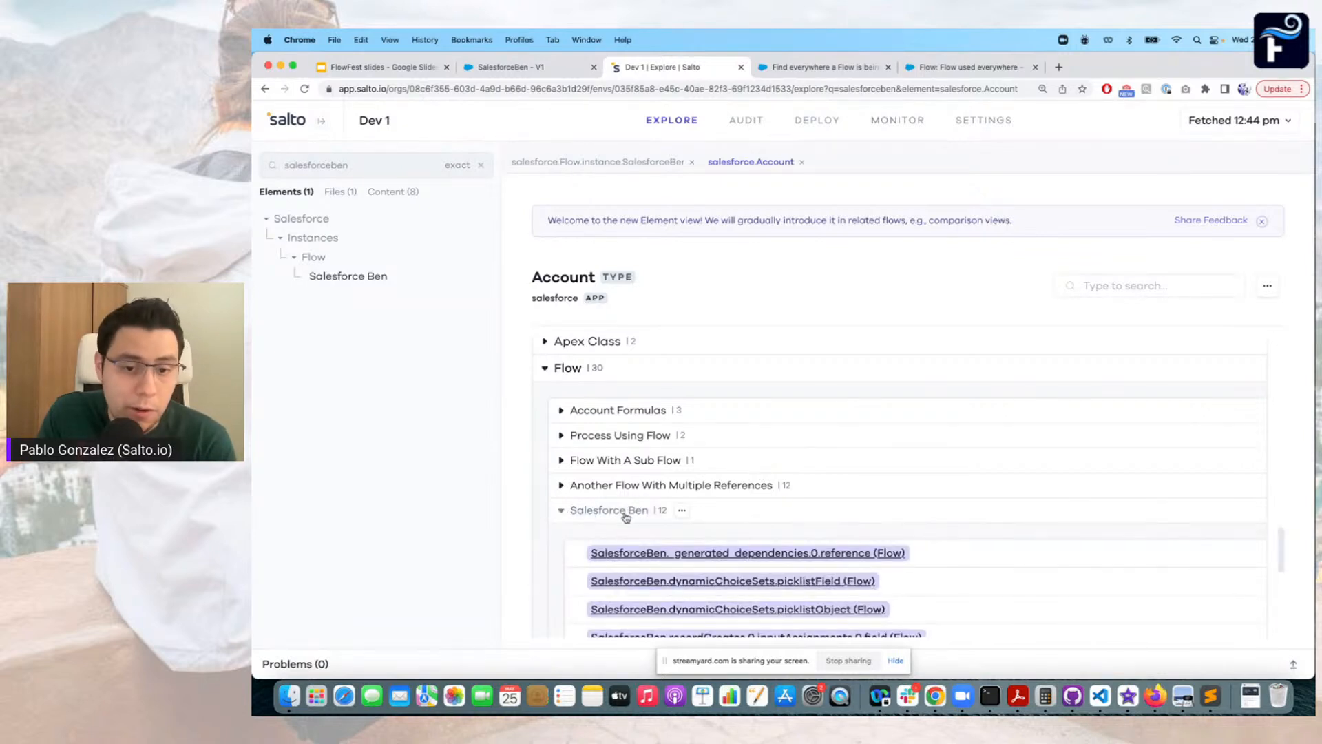
scroll(626, 517, down, 1)
scroll(626, 517, down, 5)
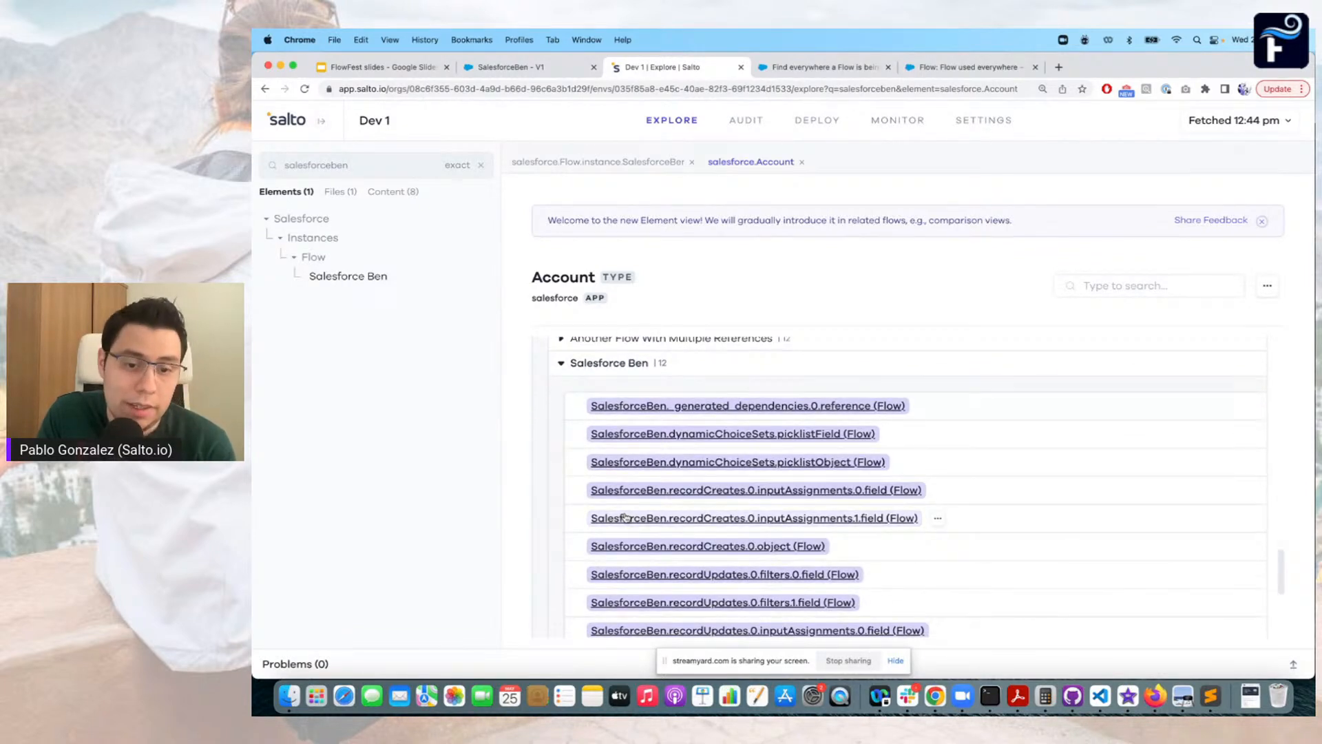
scroll(626, 517, up, 3)
scroll(626, 515, down, 1)
scroll(627, 517, up, 2)
scroll(626, 516, down, 3)
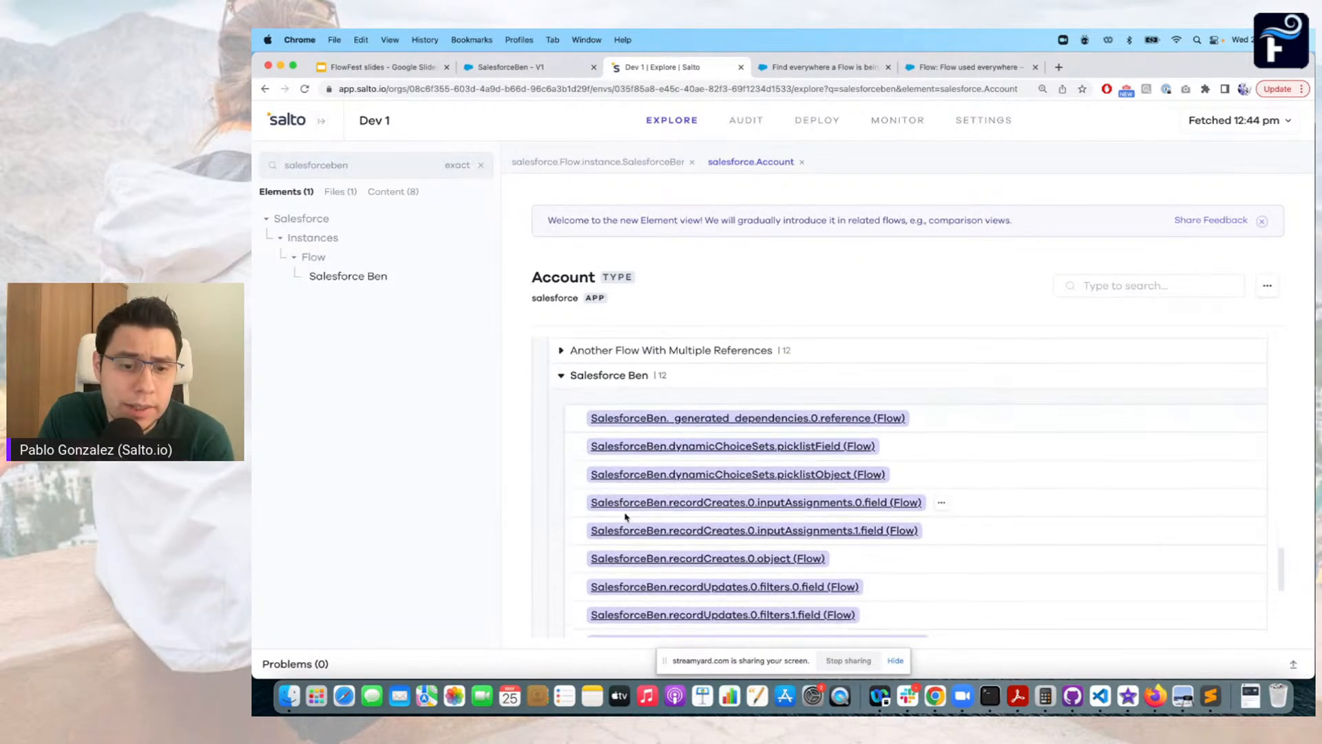
scroll(626, 517, down, 2)
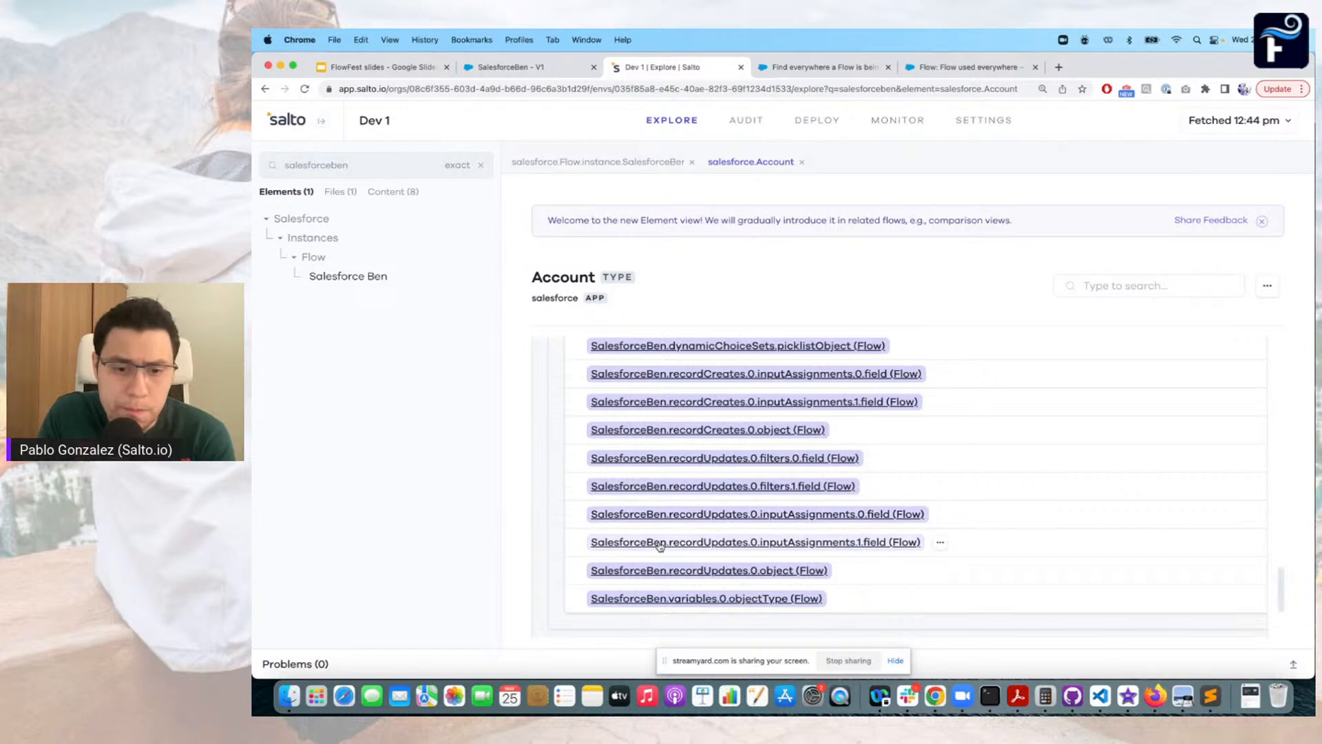
Open the reference to the record update's second input assignment field and examine the surrounding Record Updates definition
click(726, 543)
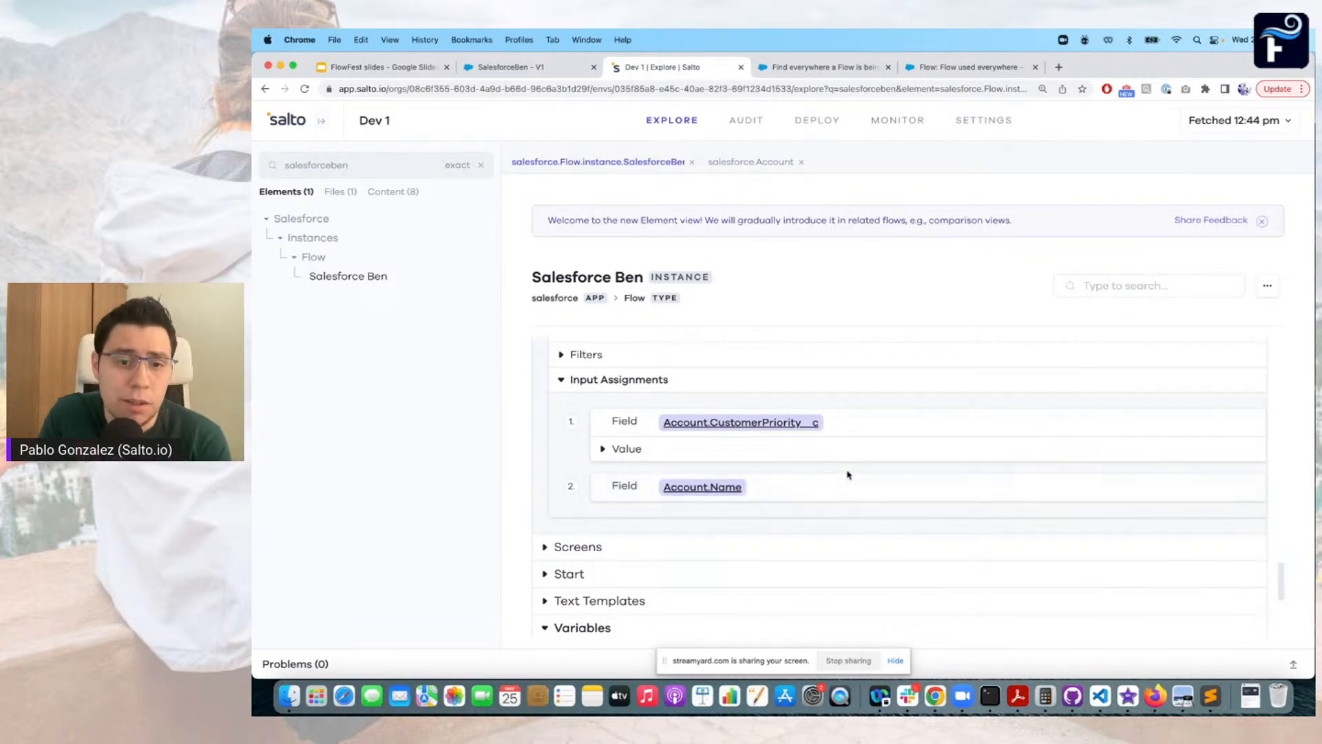
scroll(848, 475, up, 4)
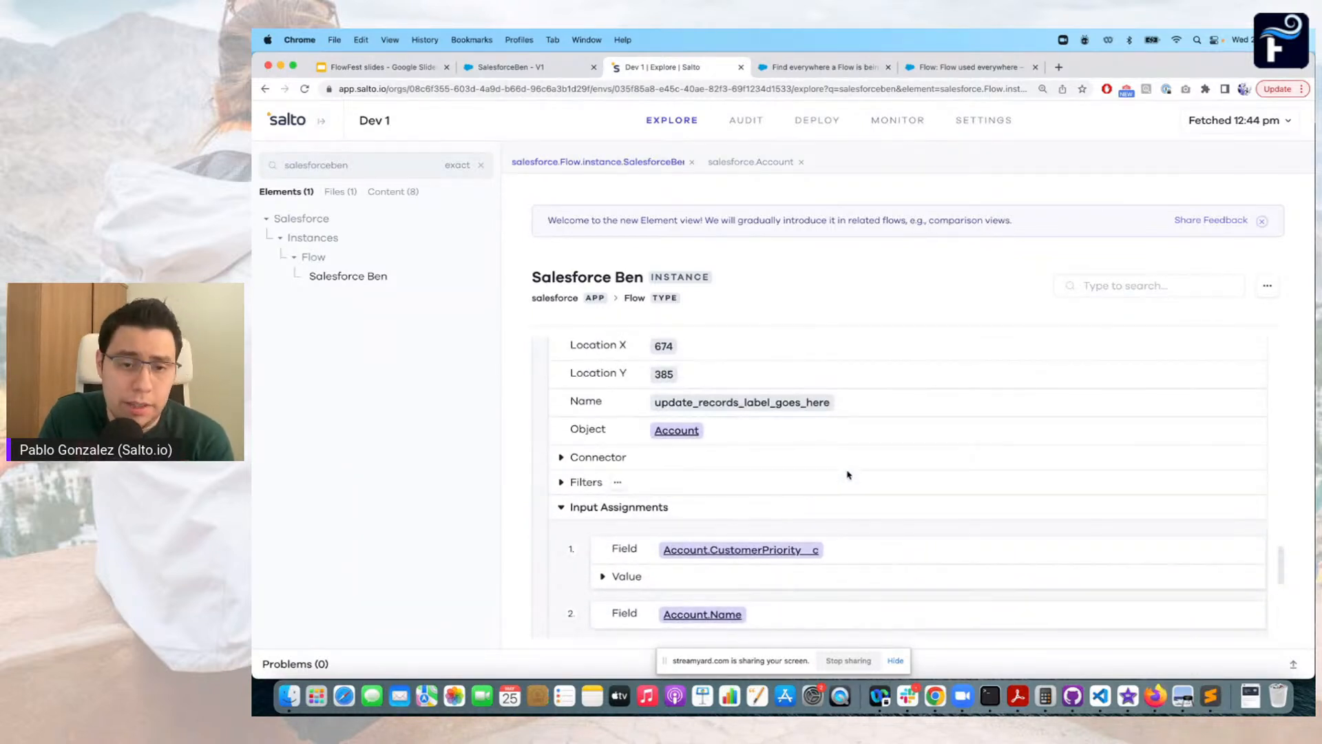
scroll(837, 463, up, 1)
scroll(837, 462, up, 4)
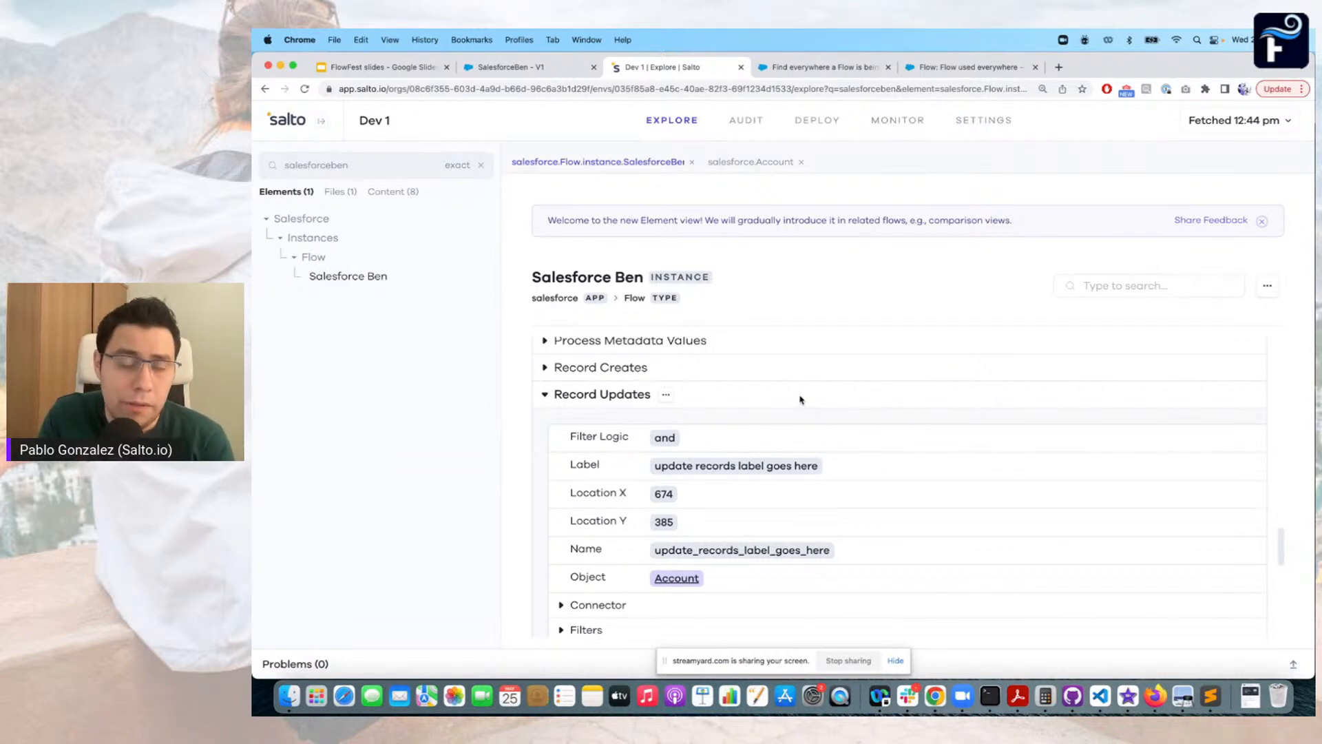
View the IdeaExchange idea about finding everywhere a Flow is used, and copy the API name from the "Flow used everywhere" detail page
click(808, 68)
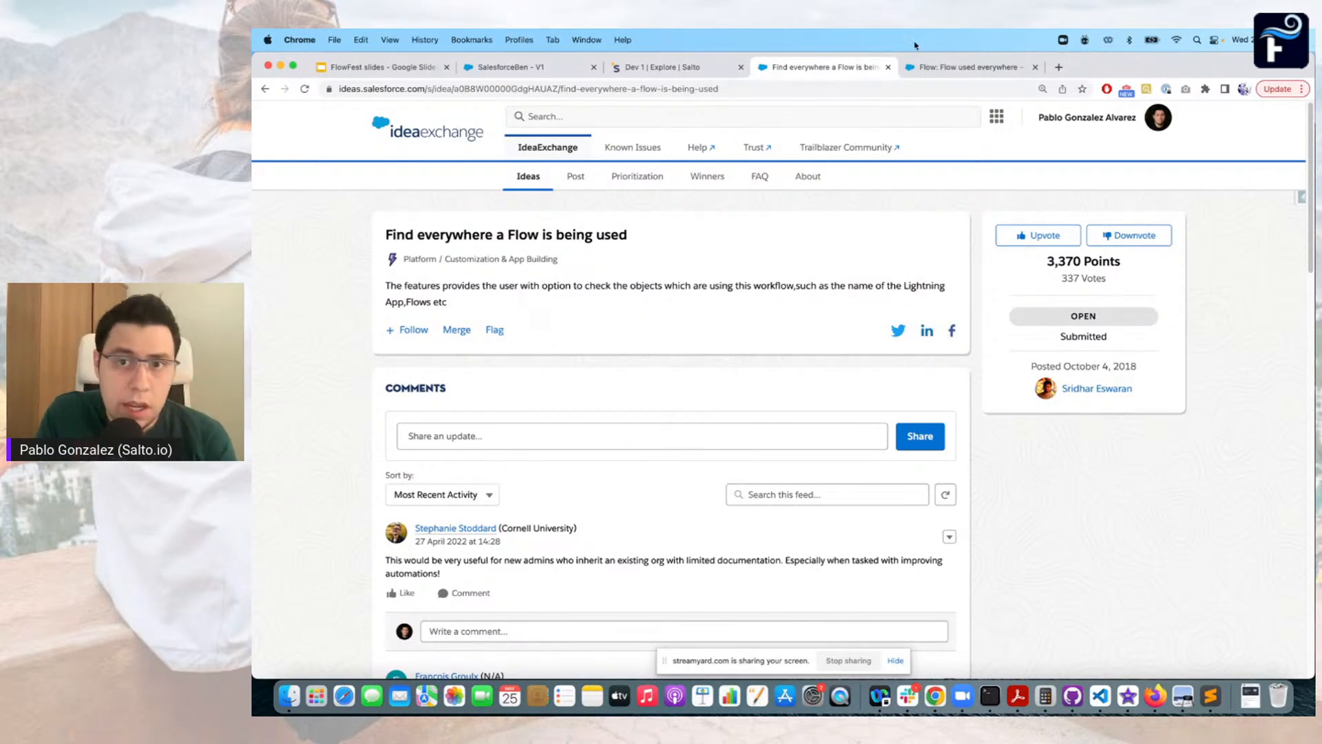
click(961, 73)
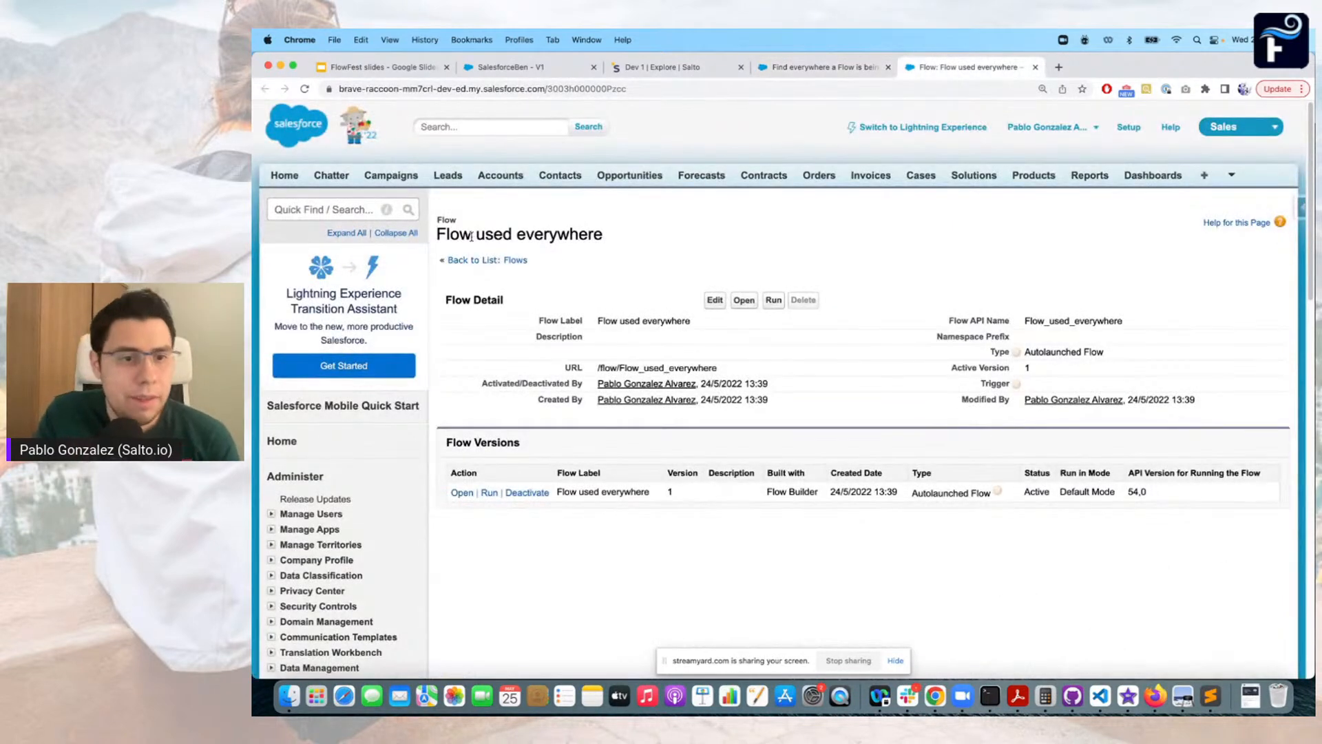
double_click(479, 234)
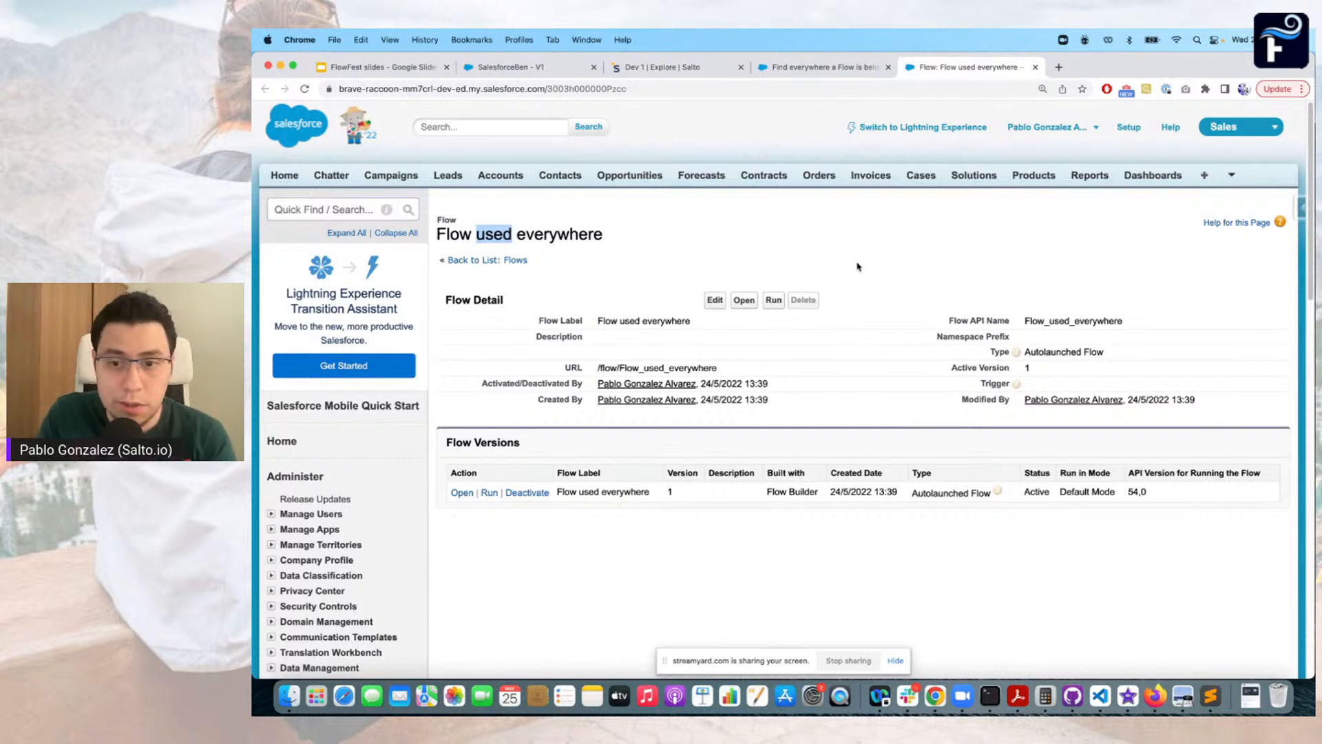
double_click(1051, 321)
key(super+c)
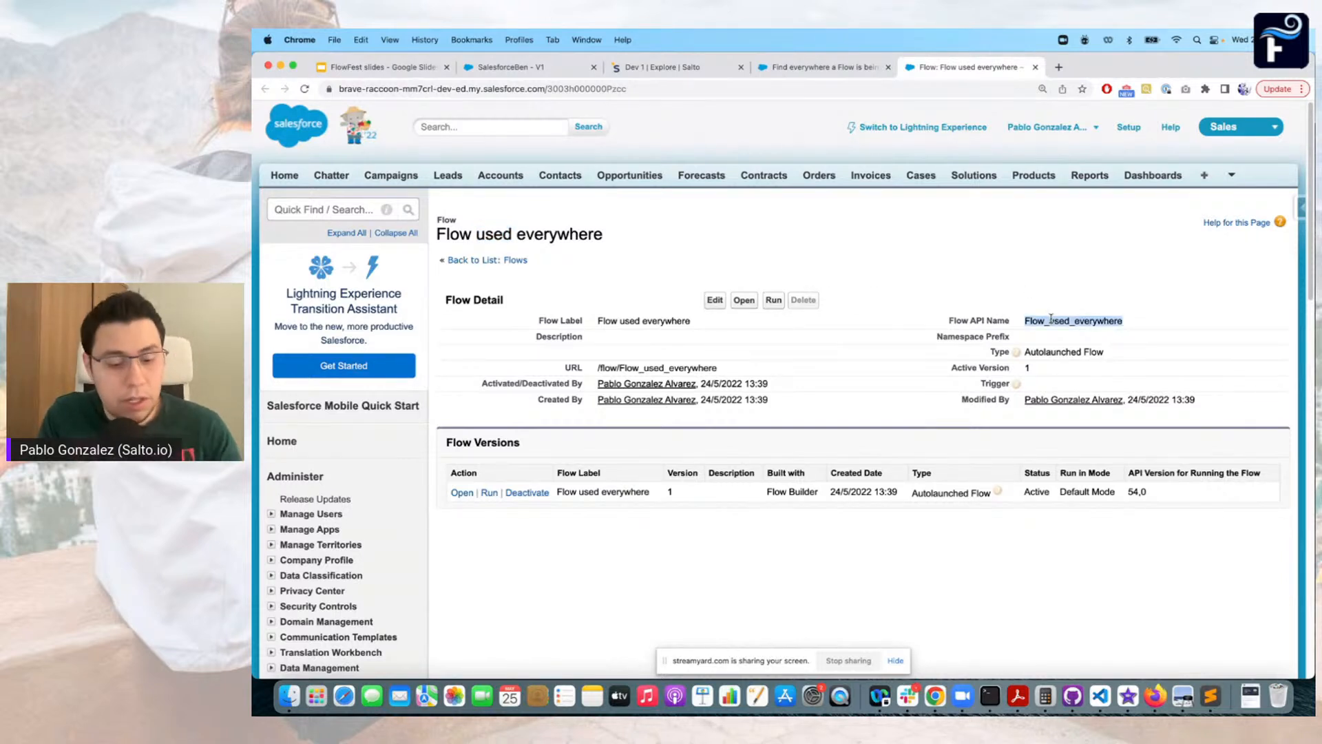
Search the Salto Dev 1 environment for Flow_used_everywhere and show the content matches with their full folder paths readable
click(660, 67)
click(480, 164)
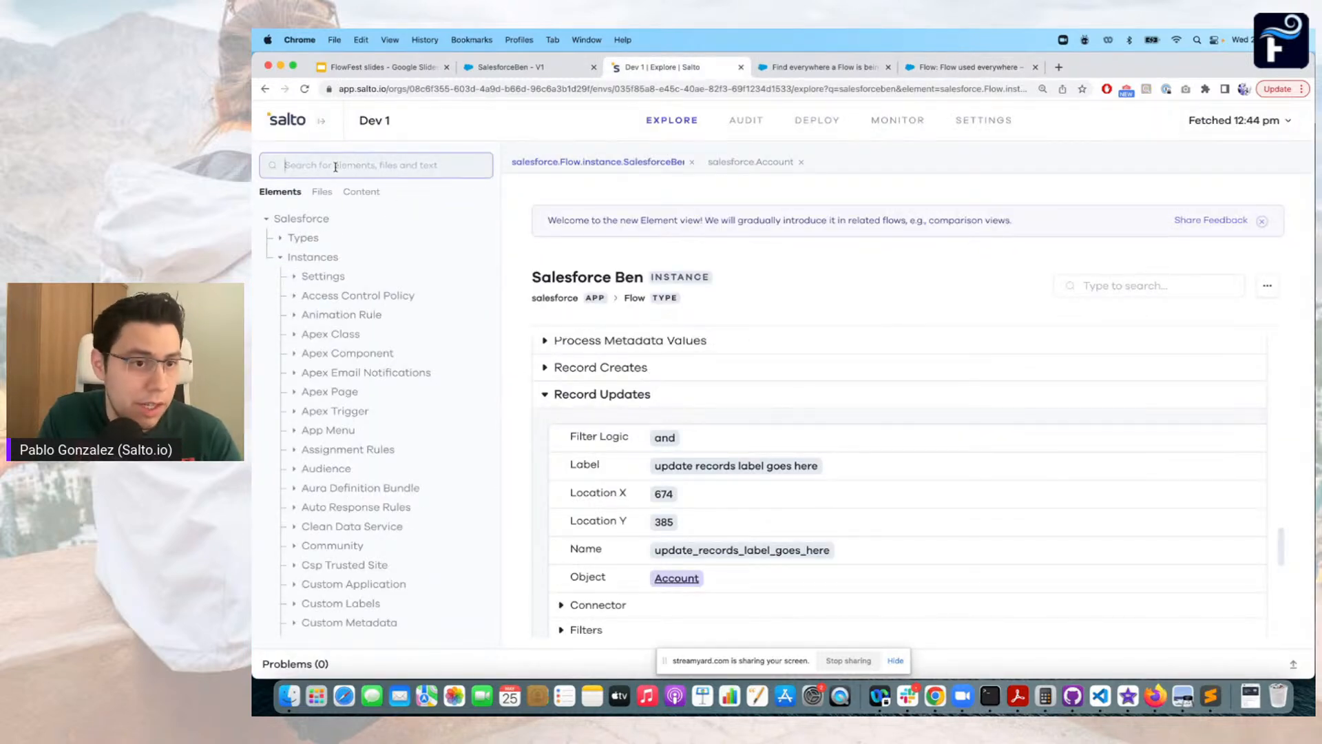
key(super+v)
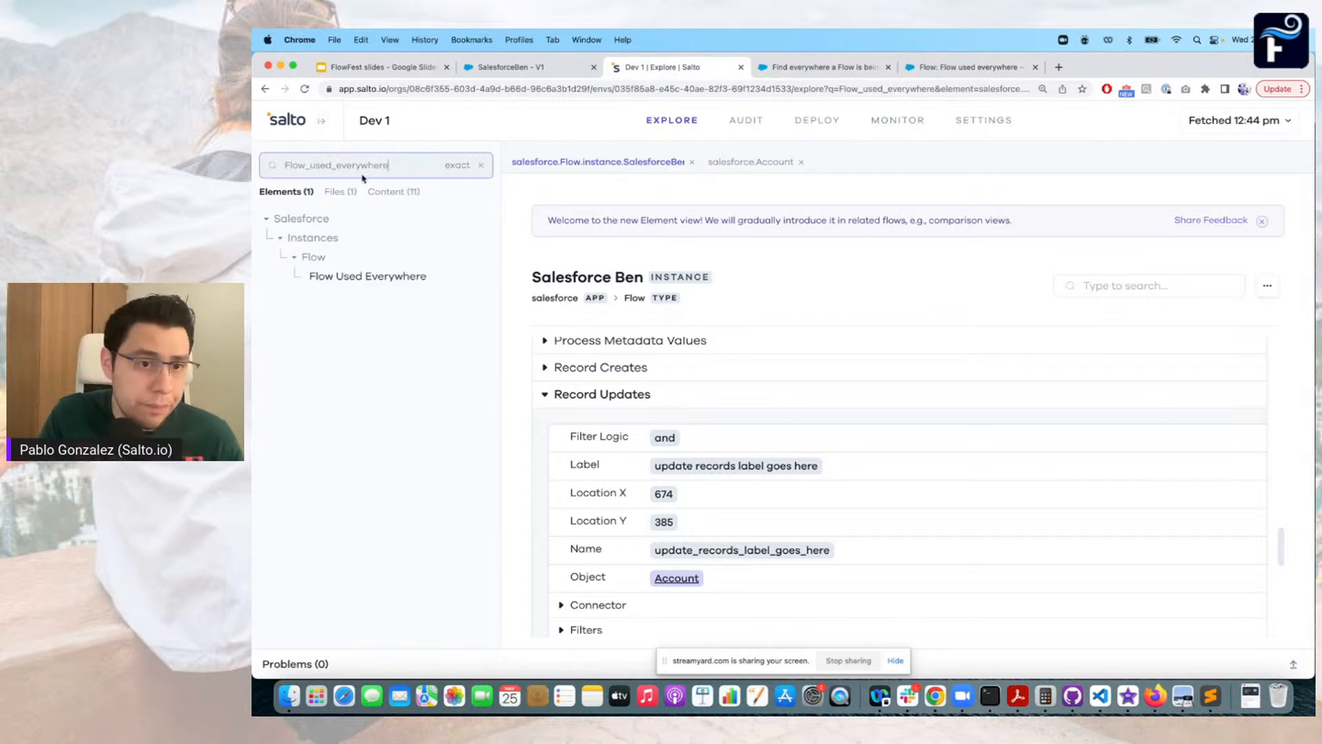
click(405, 192)
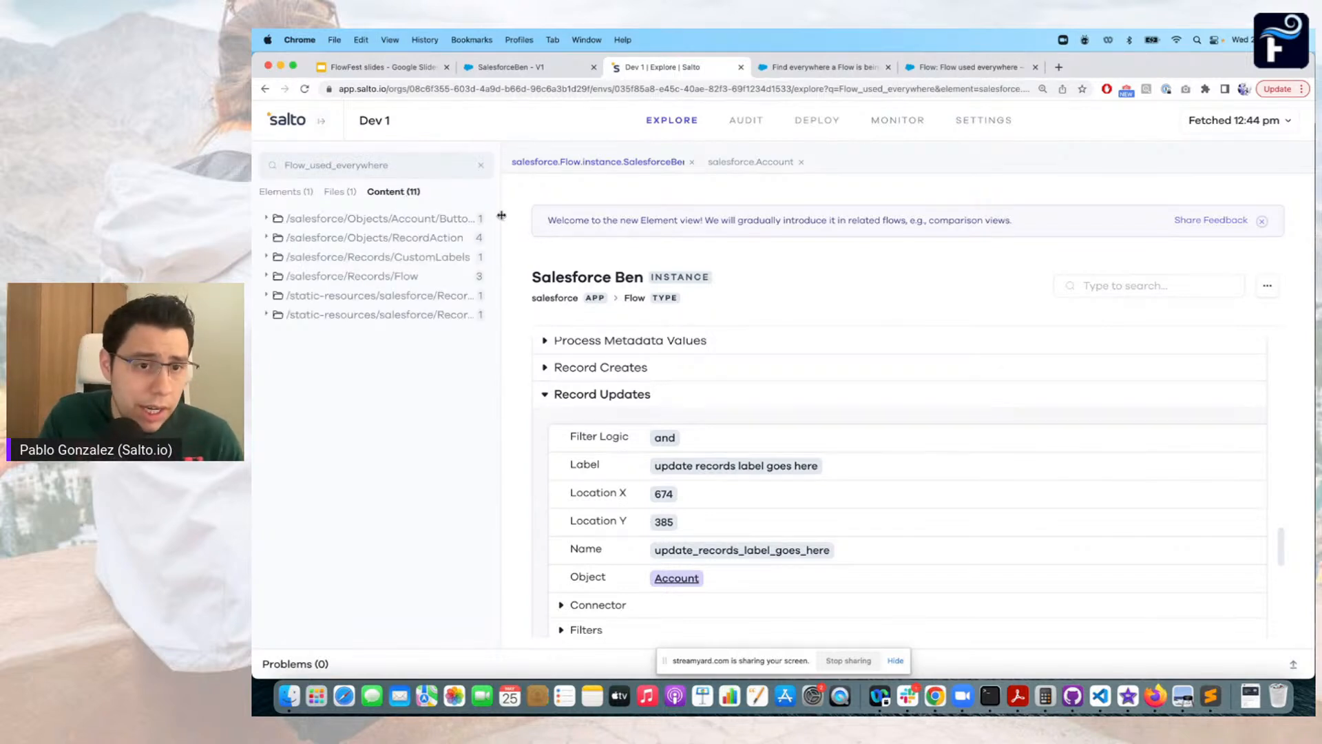
drag(501, 216, 669, 227)
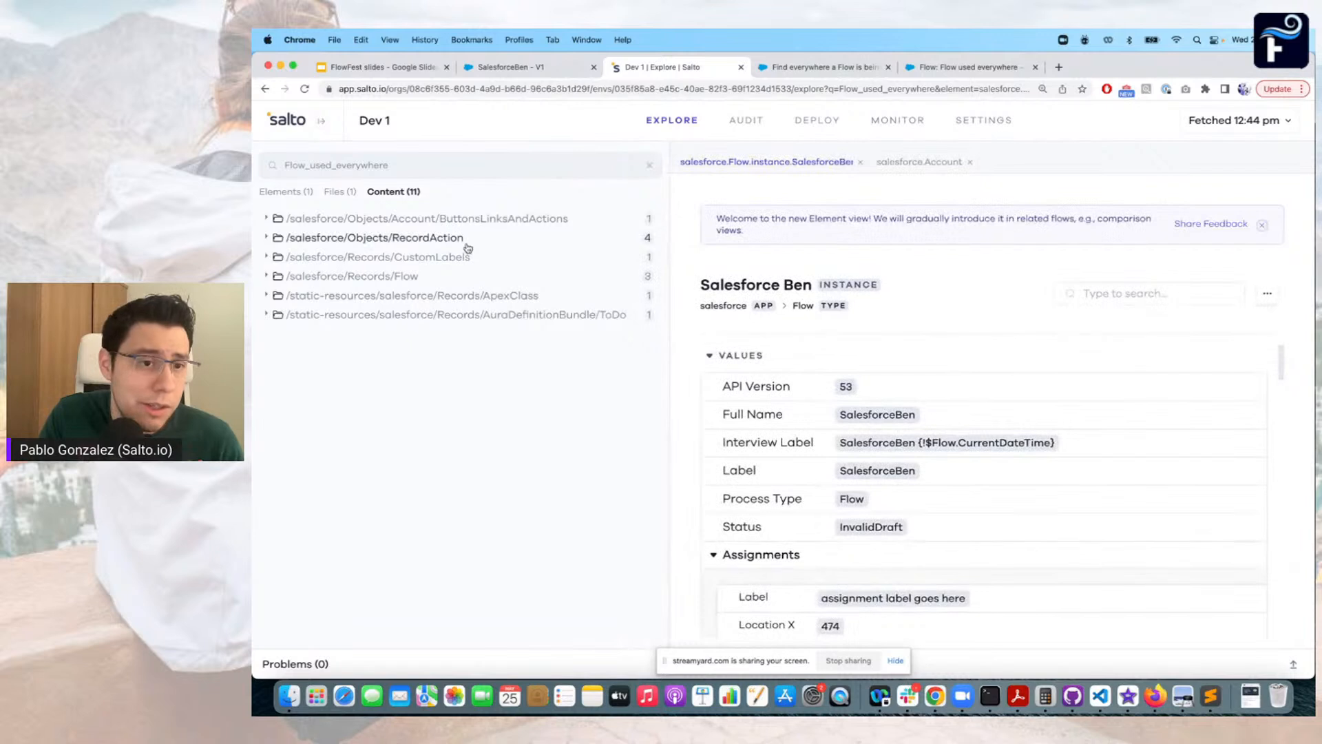
Expand the matches in the Account buttons and links, CustomLabels and Flow folders, including the URL line in Account_Call_my_flow.nacl
click(267, 218)
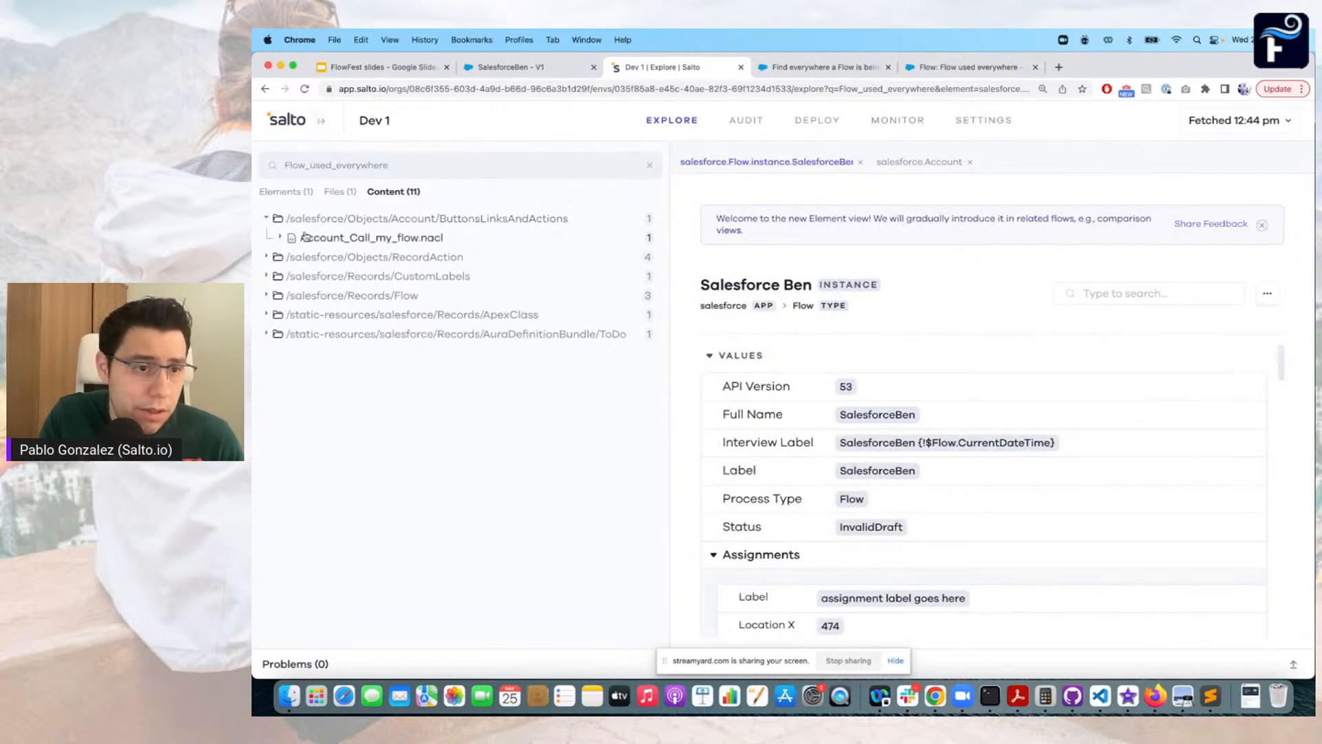
click(279, 237)
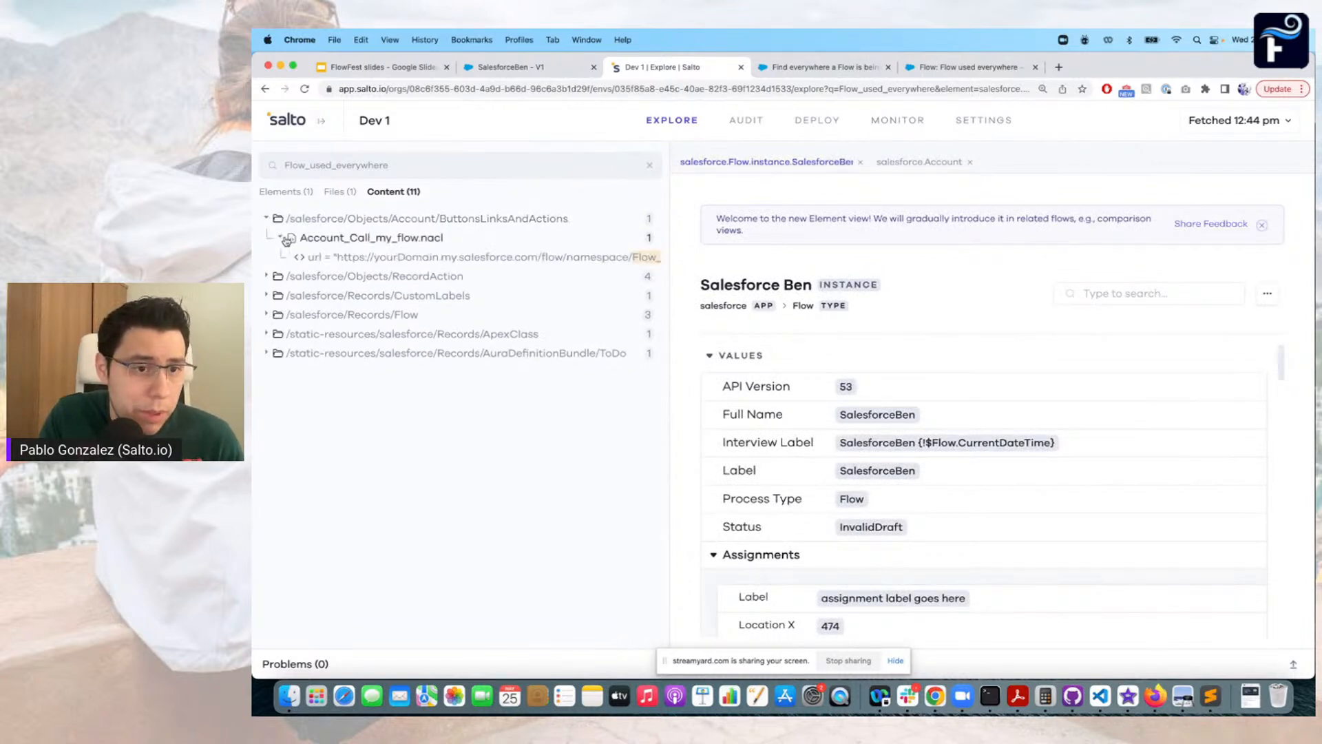
click(268, 295)
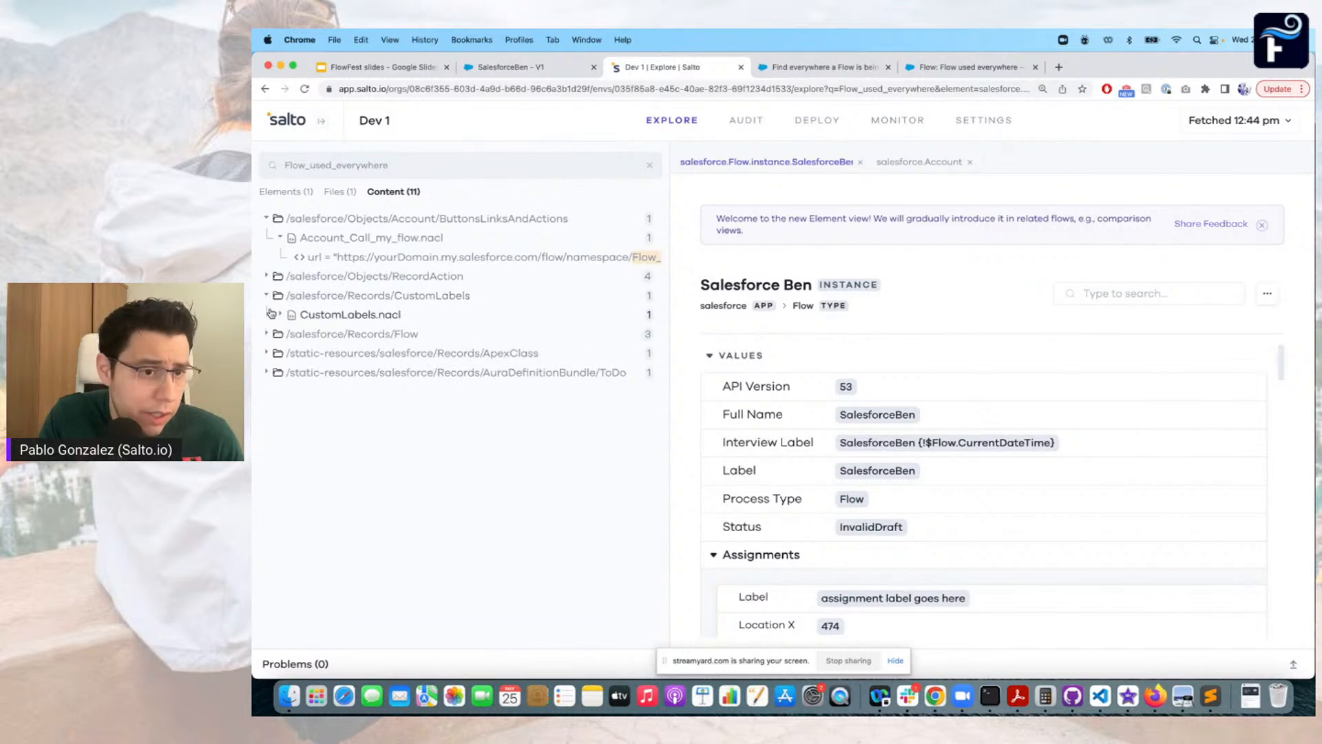
click(267, 334)
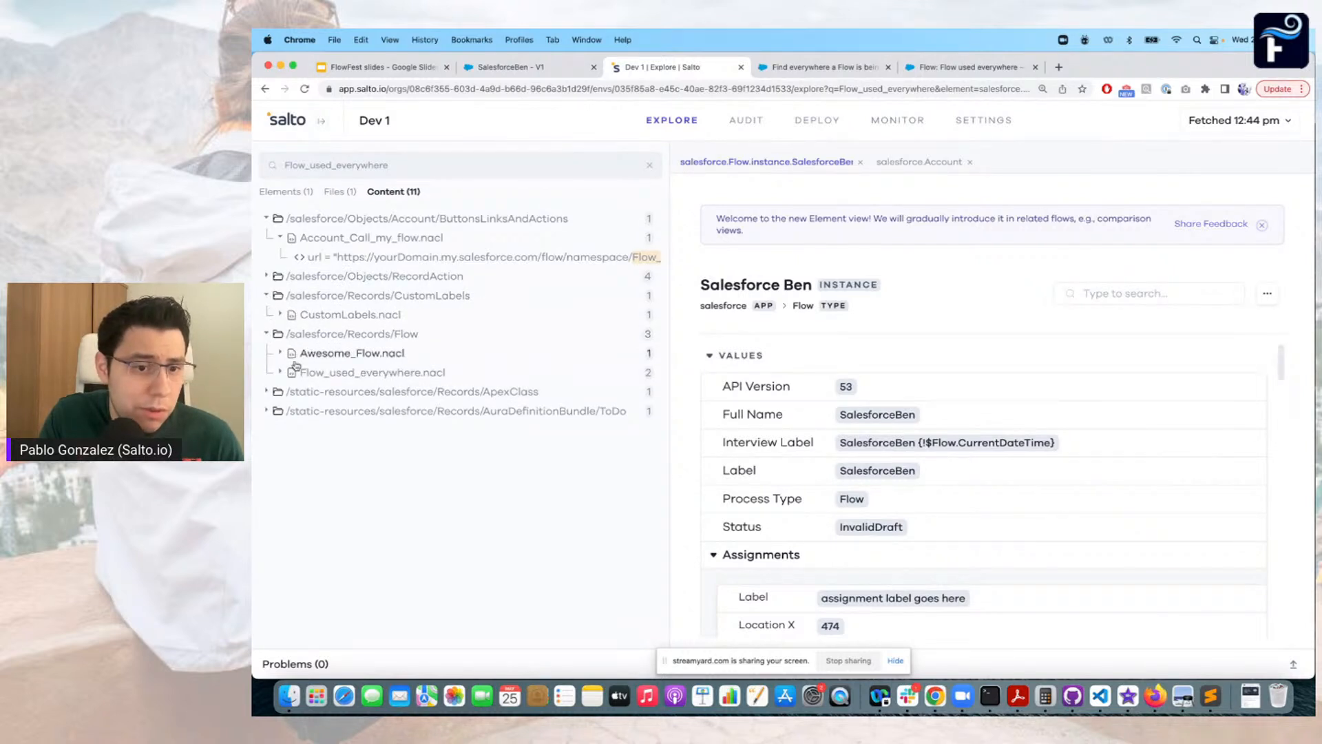
Expand the ApexClass matches and open the line in ClassUsingFlow.cls that references Flow_used_everywhere
click(266, 392)
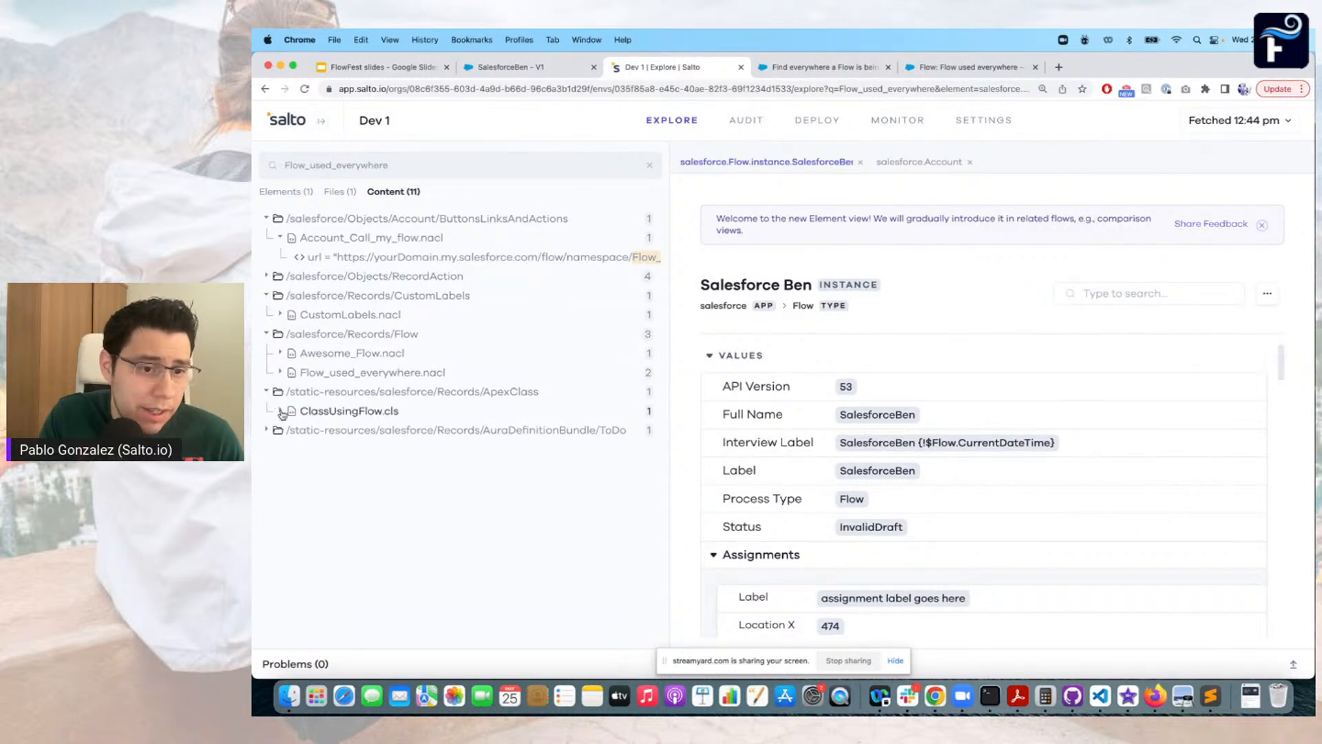
click(281, 413)
click(348, 430)
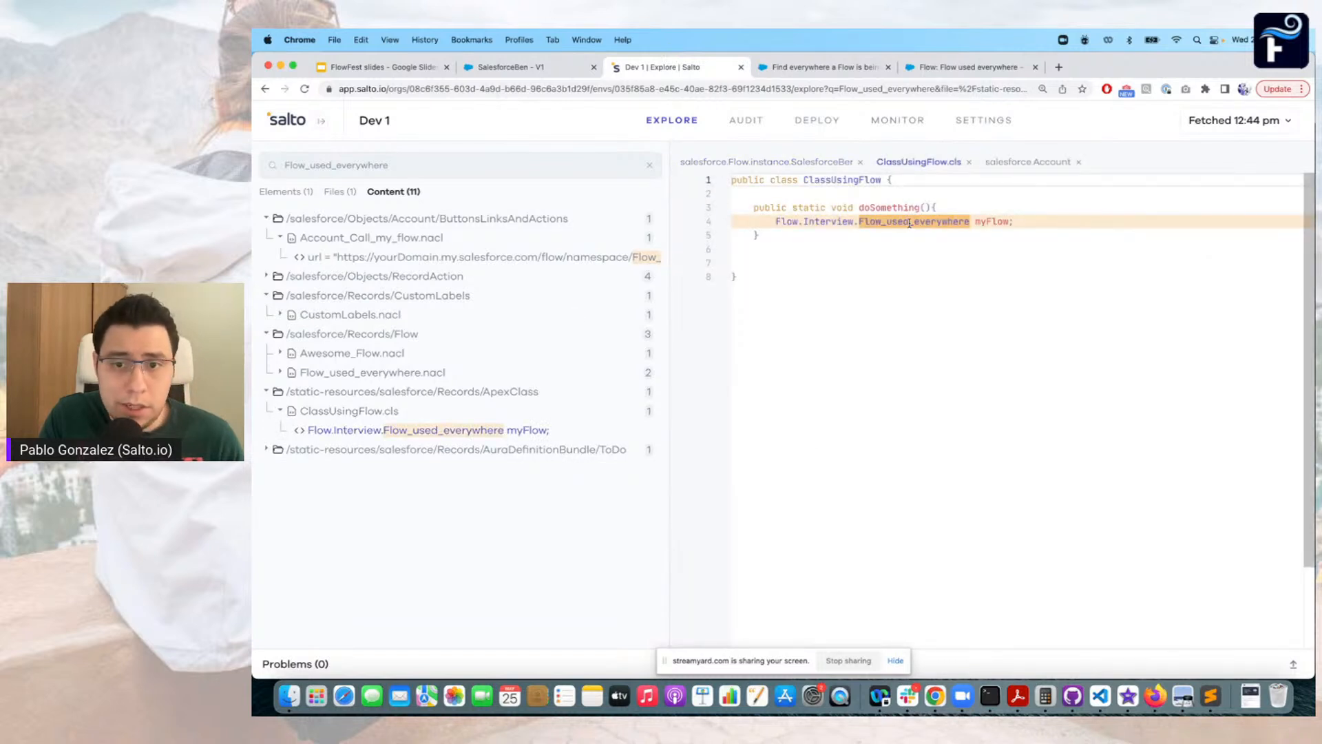
Expand the ToDo Aura bundle matches and open the startFlow line in ToDoController.js
click(267, 450)
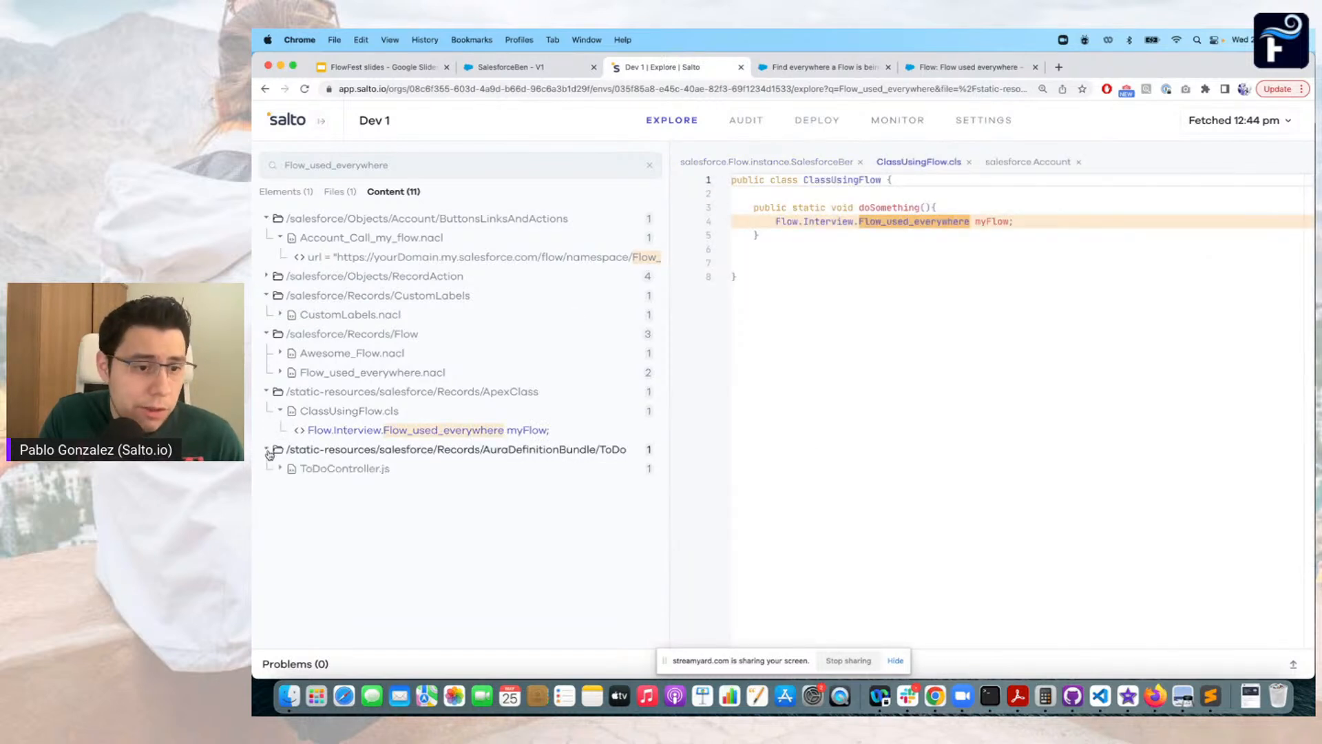
click(281, 468)
click(371, 489)
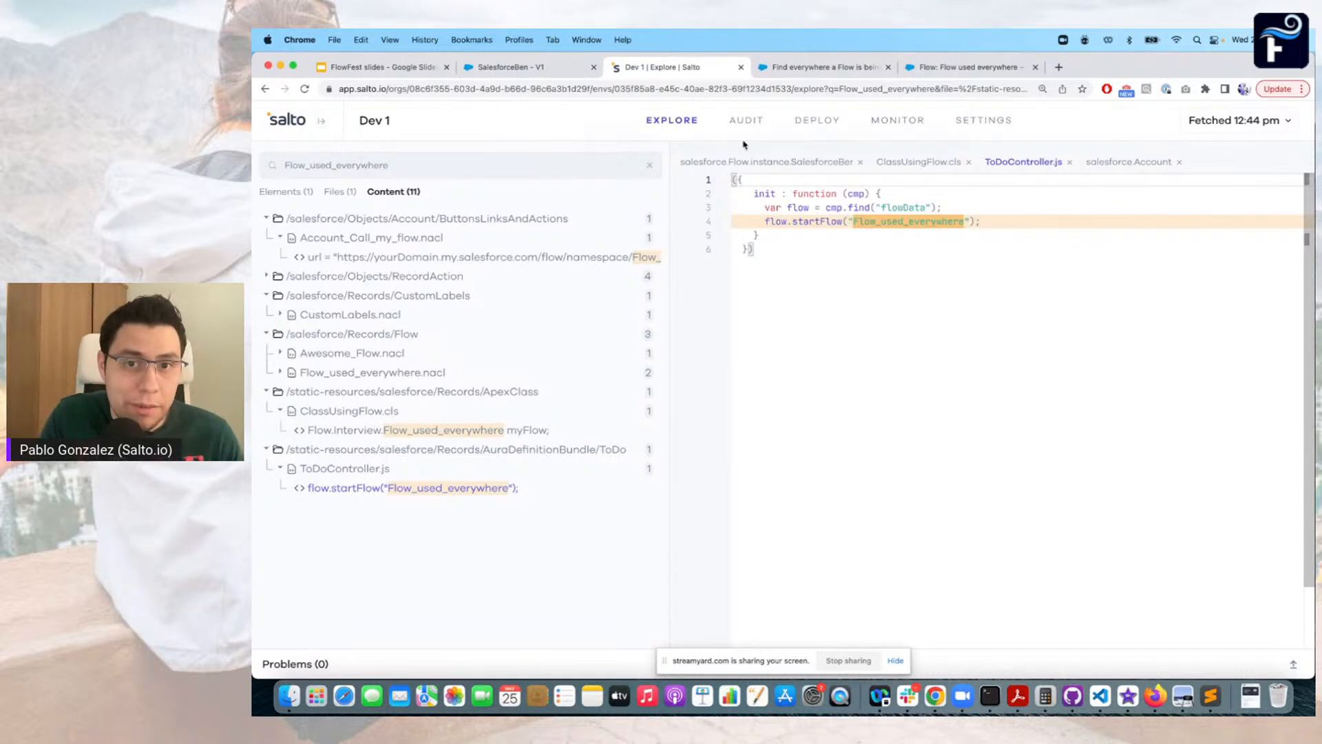
Revisit the IdeaExchange idea and the Salto results, and present the FlowFest slides at the closing webinar QR code slide
click(819, 67)
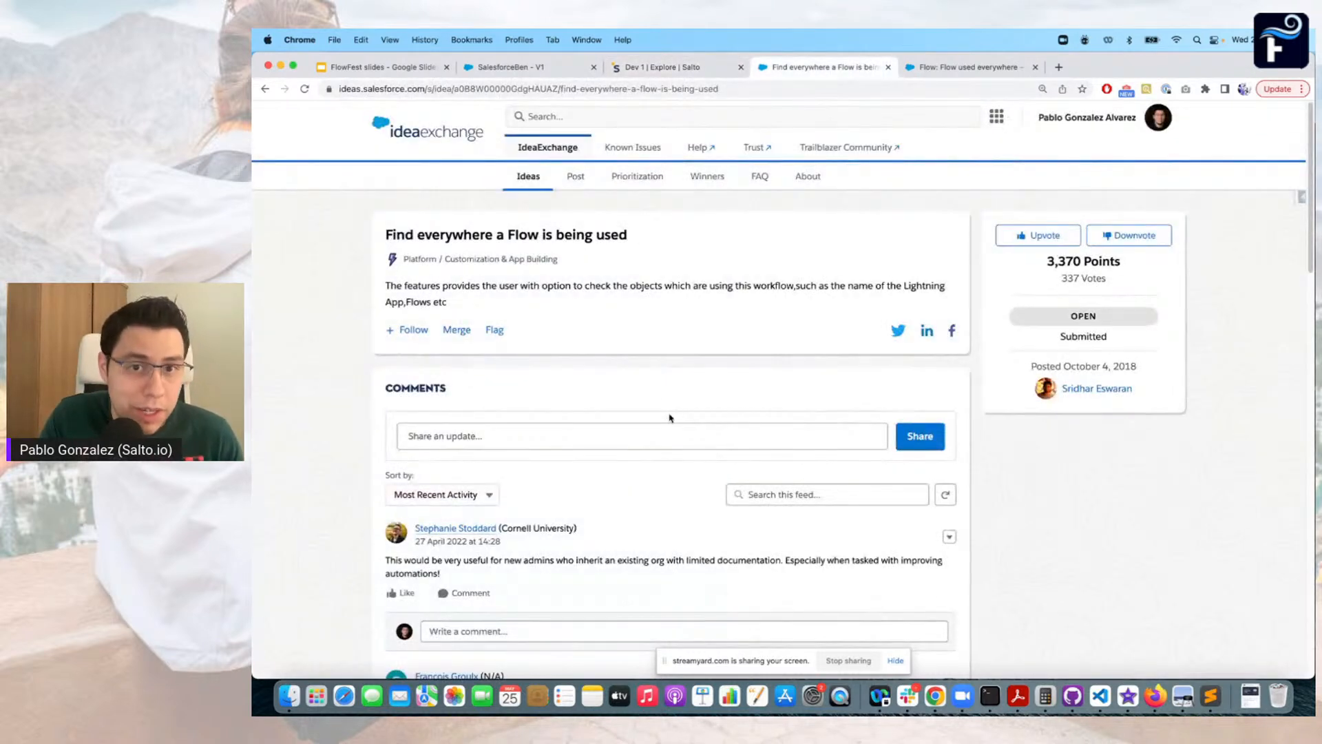
click(674, 69)
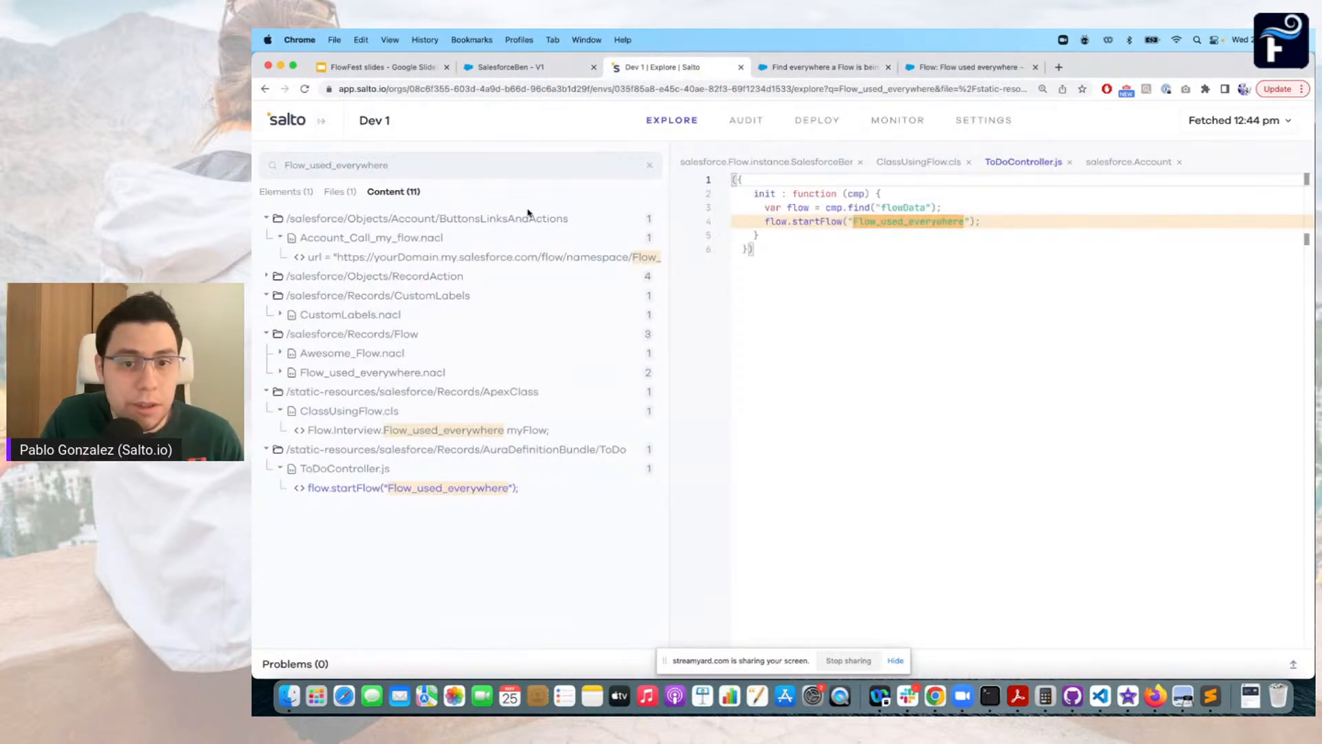
click(396, 67)
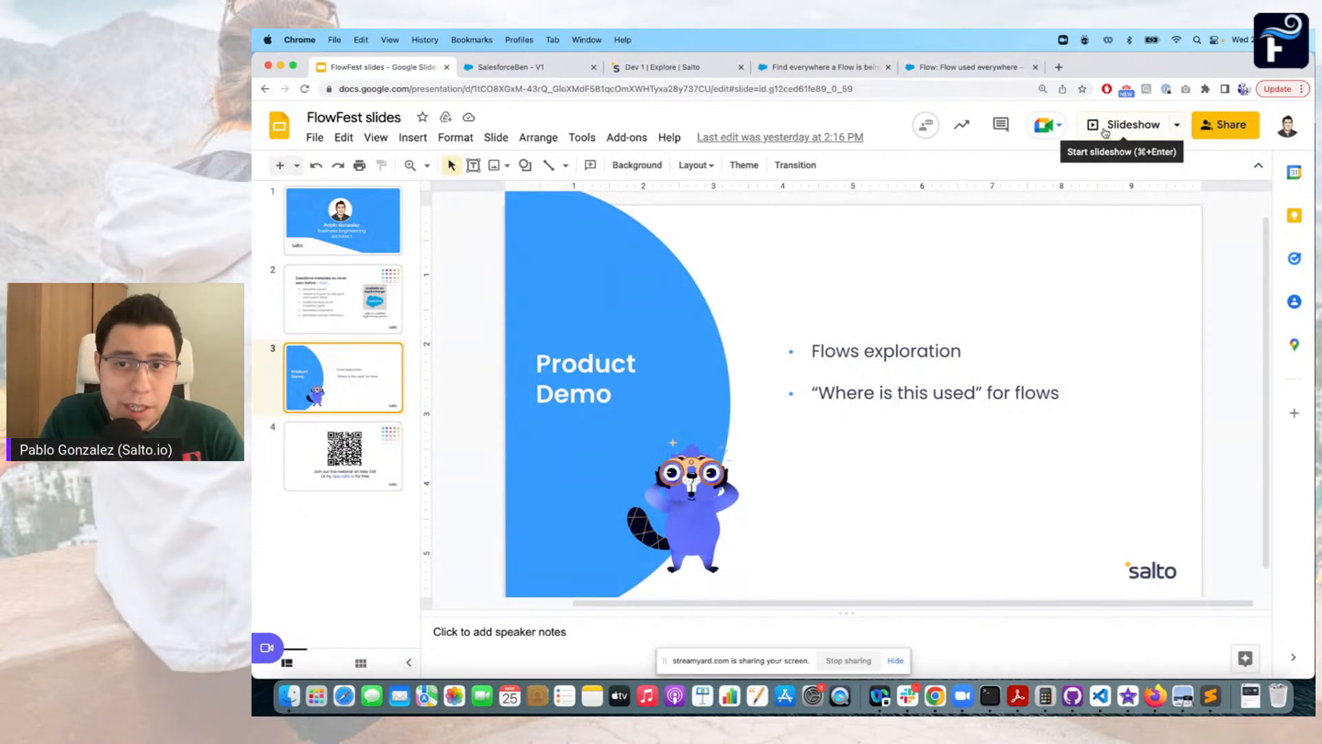
click(1105, 125)
key(Right)
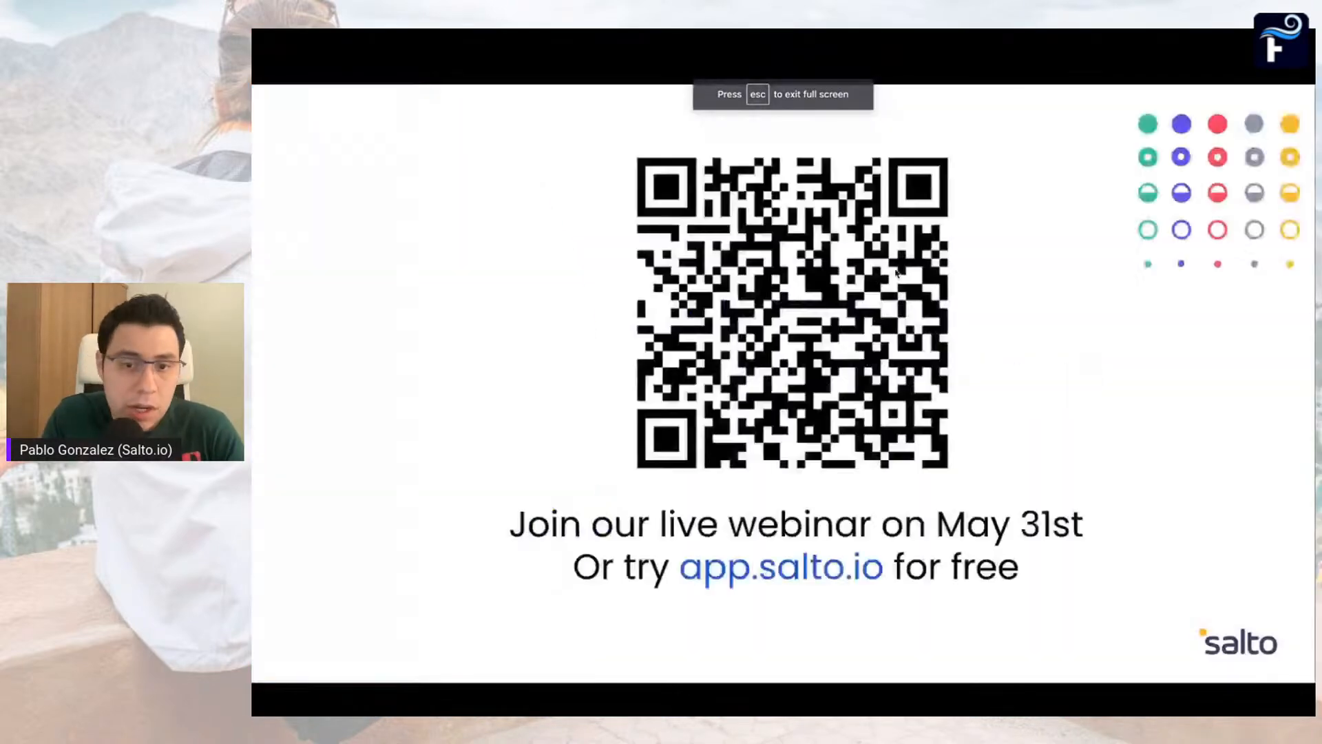
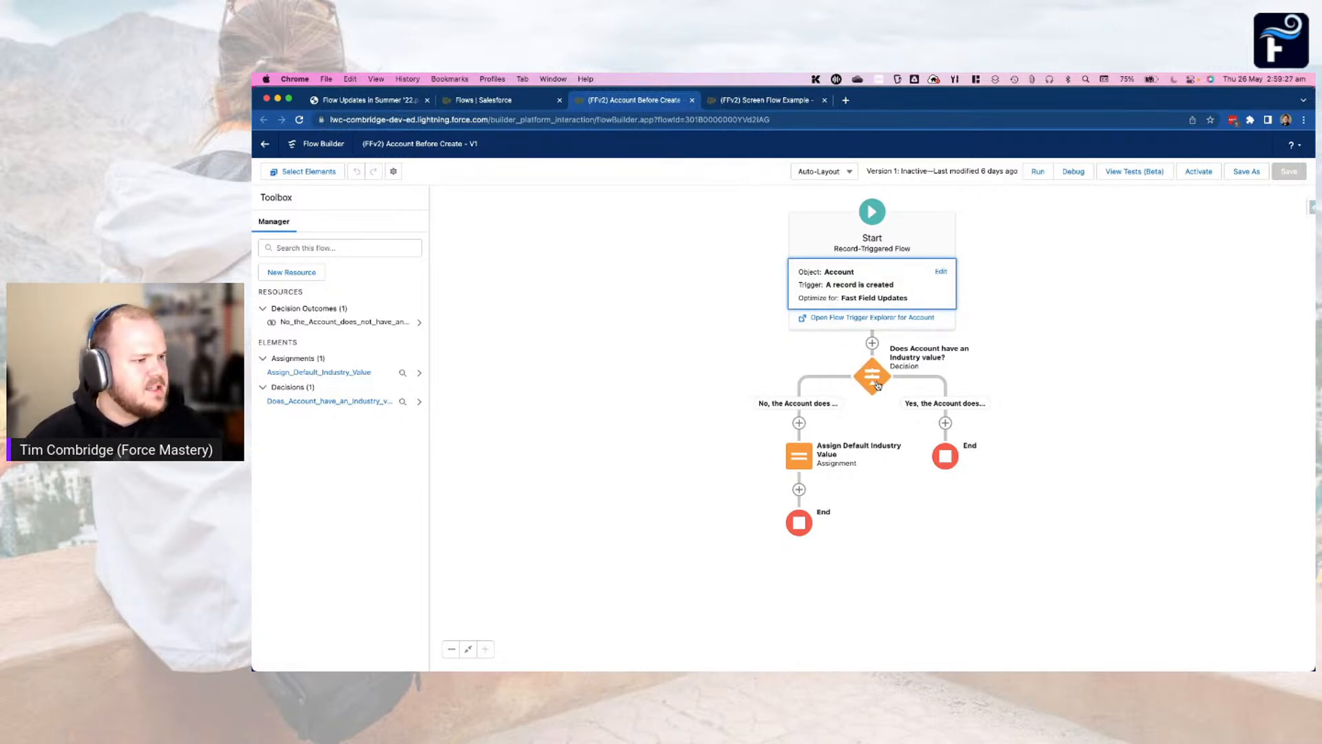
Open the Assign Default Industry Value assignment to review its variable, operator and value, and close it without changes
click(806, 460)
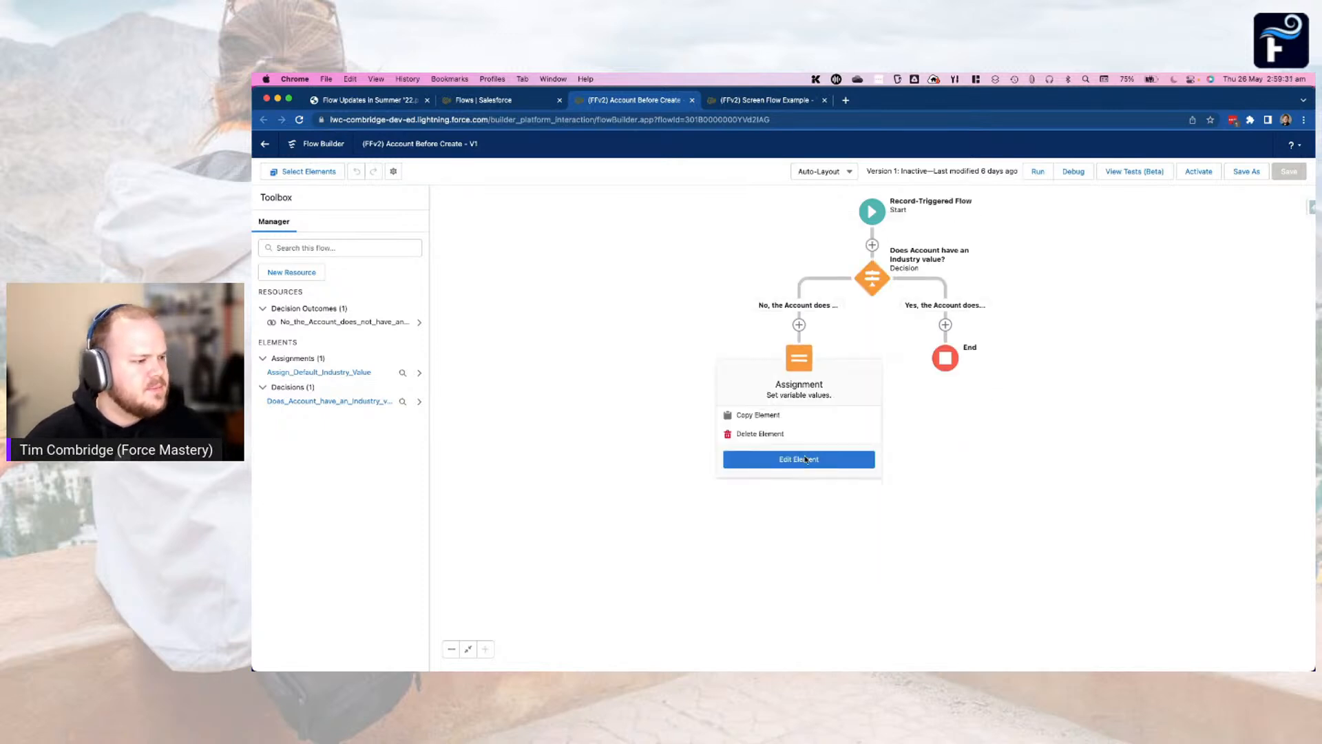
click(825, 459)
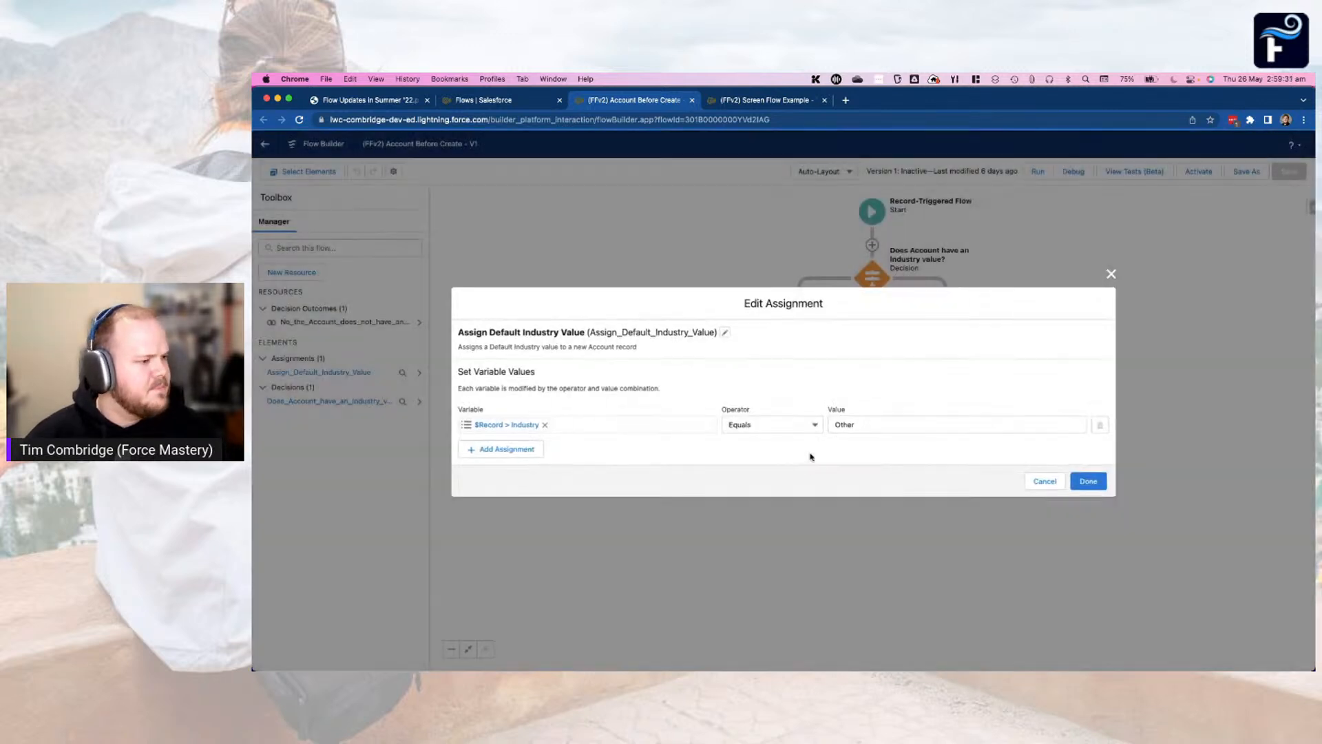
click(1035, 480)
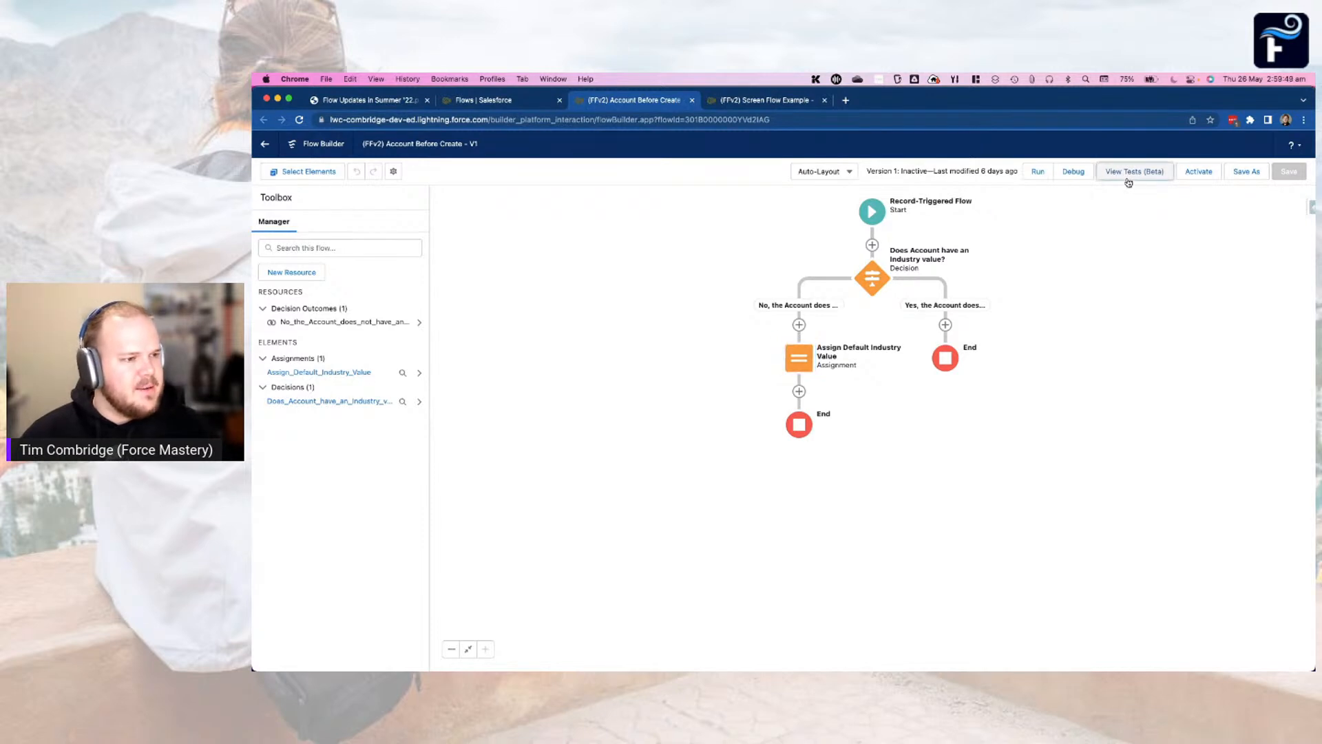
Open the flow's tests and review the initial triggering record and assertions of Test with Industry Set, leaving it unchanged
click(1126, 175)
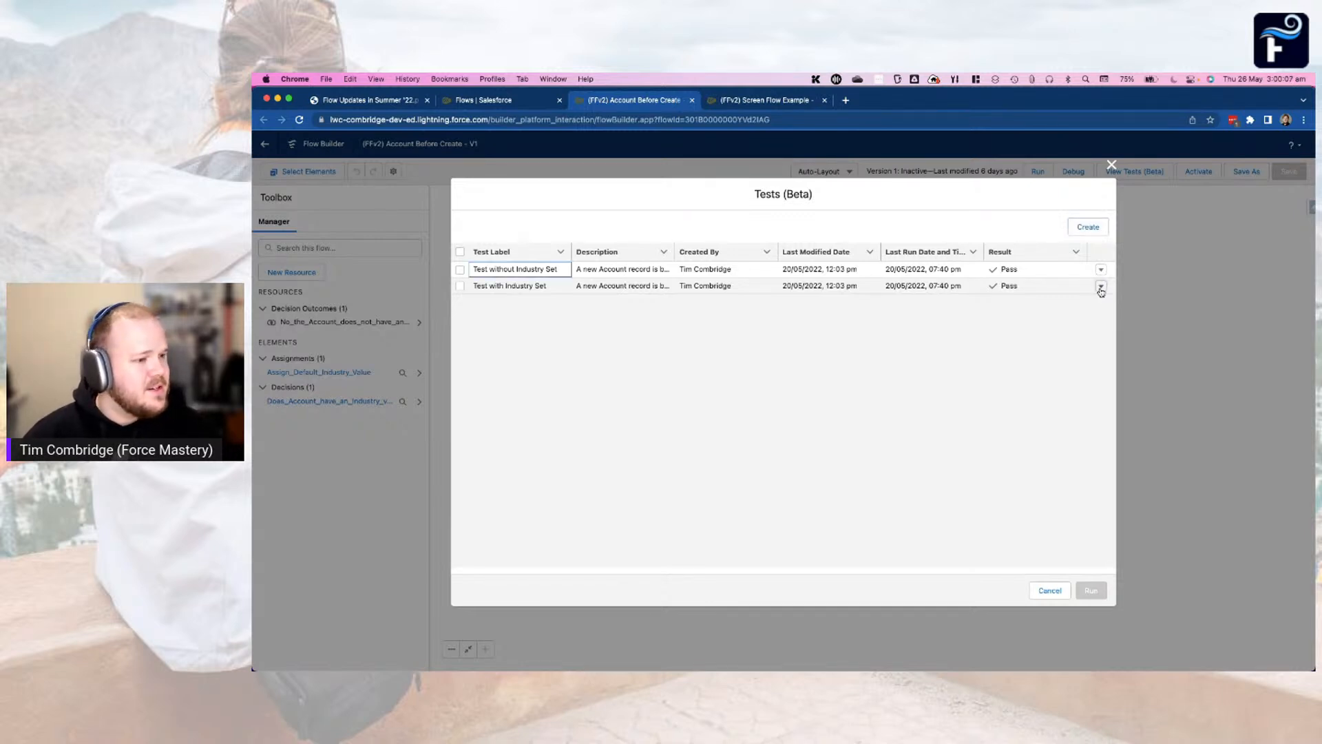
click(1101, 288)
click(1054, 265)
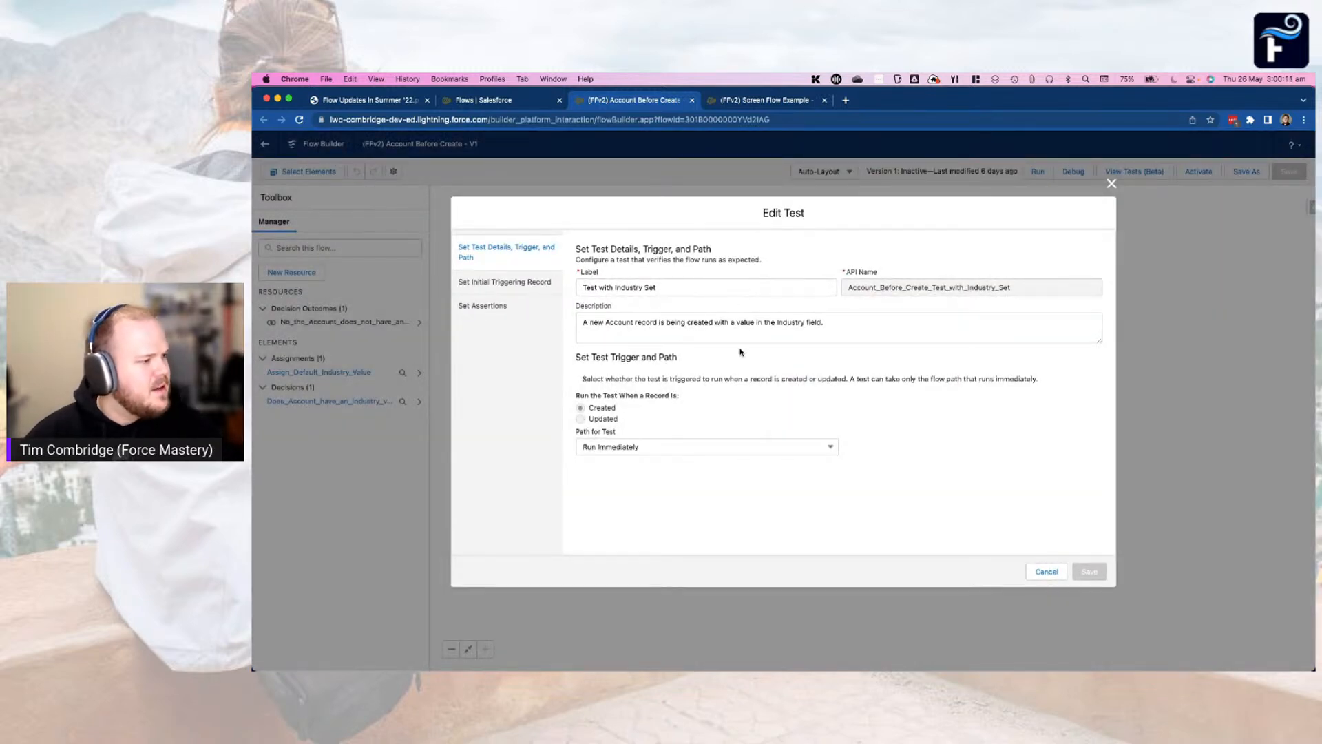
click(498, 283)
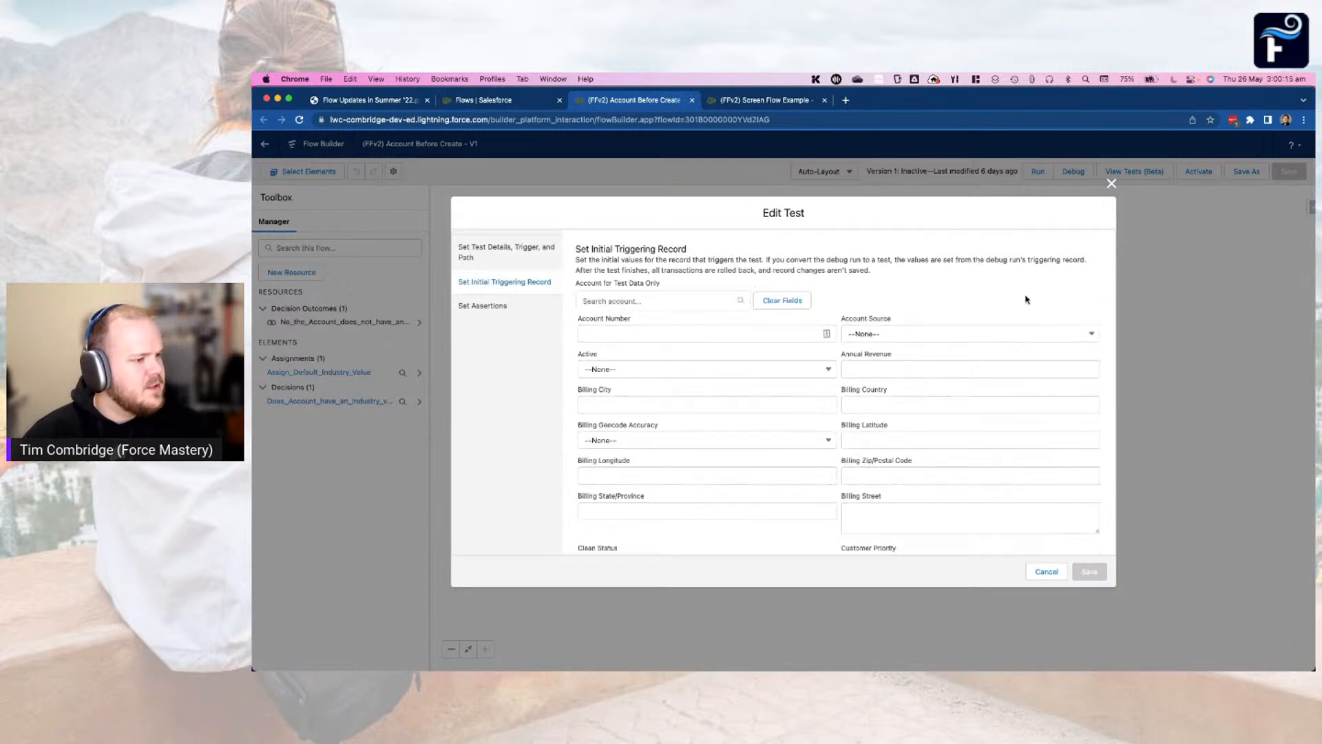
scroll(1027, 299, down, 4)
scroll(1027, 299, down, 3)
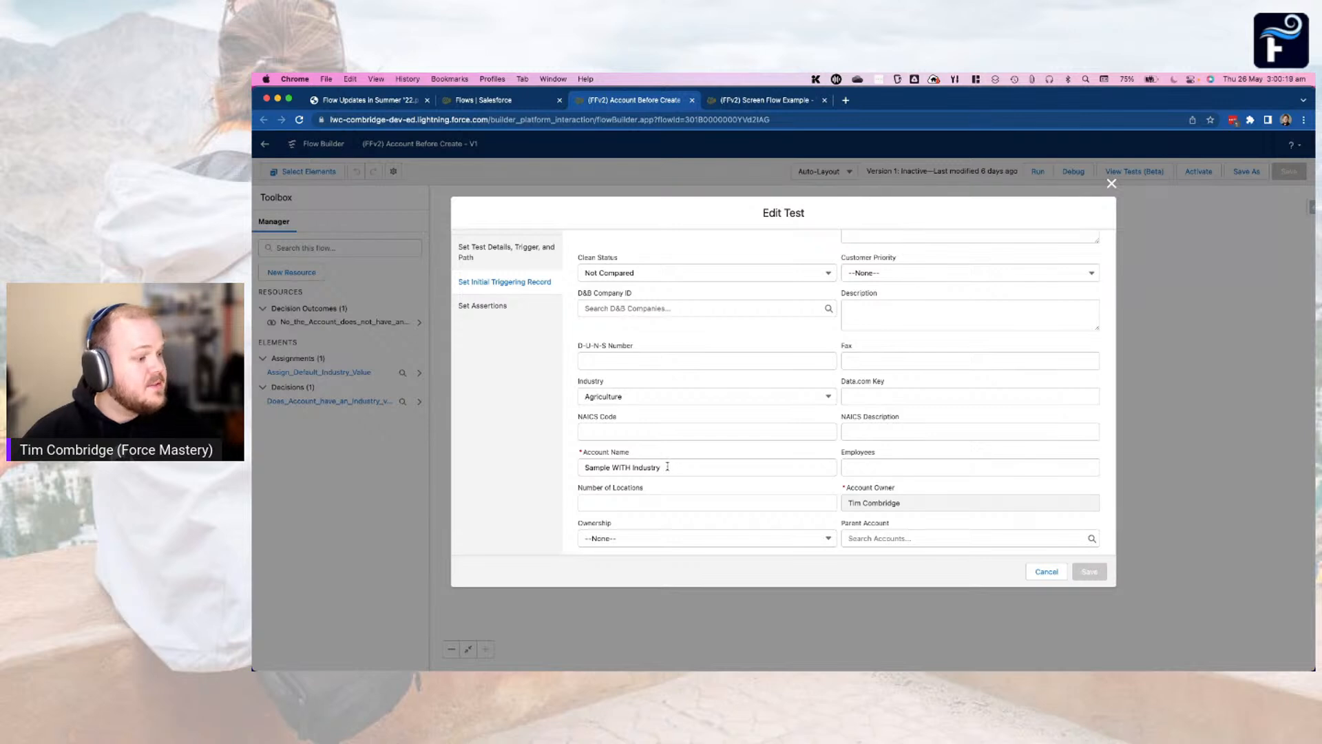
scroll(668, 467, up, 1)
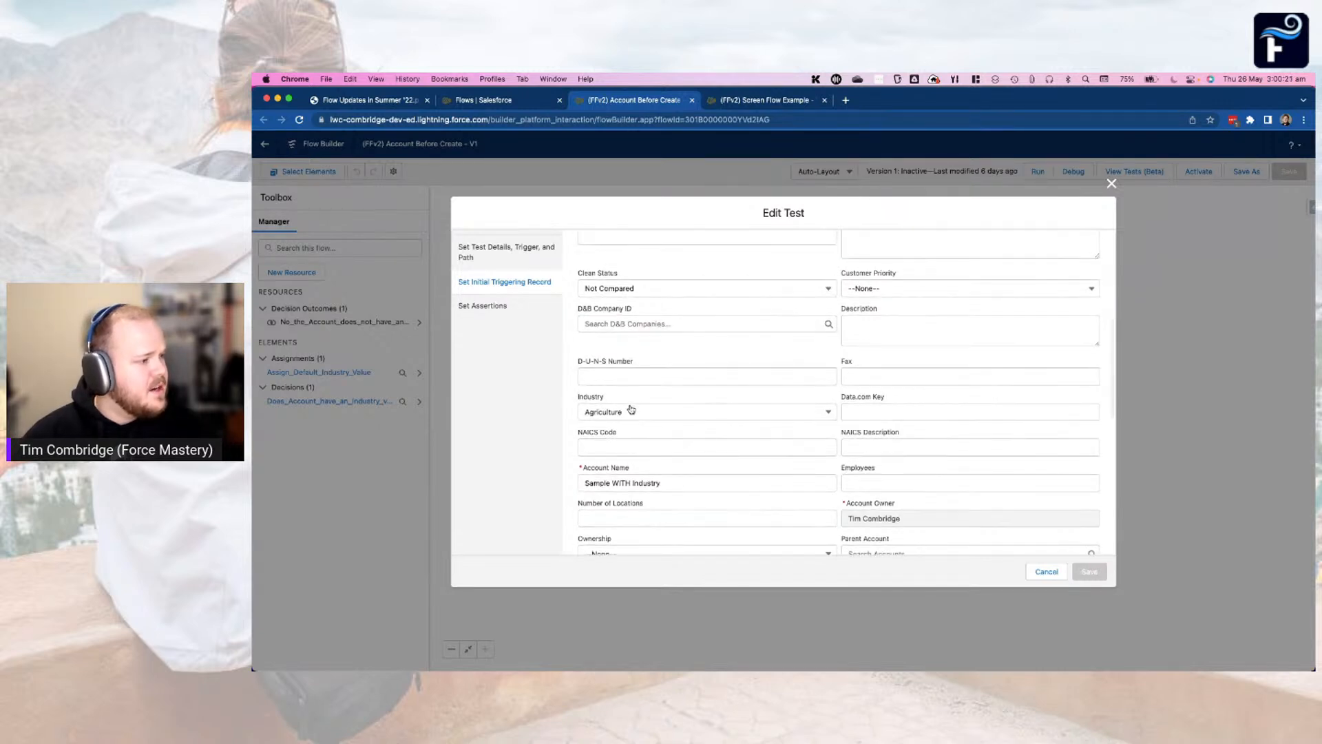
click(482, 305)
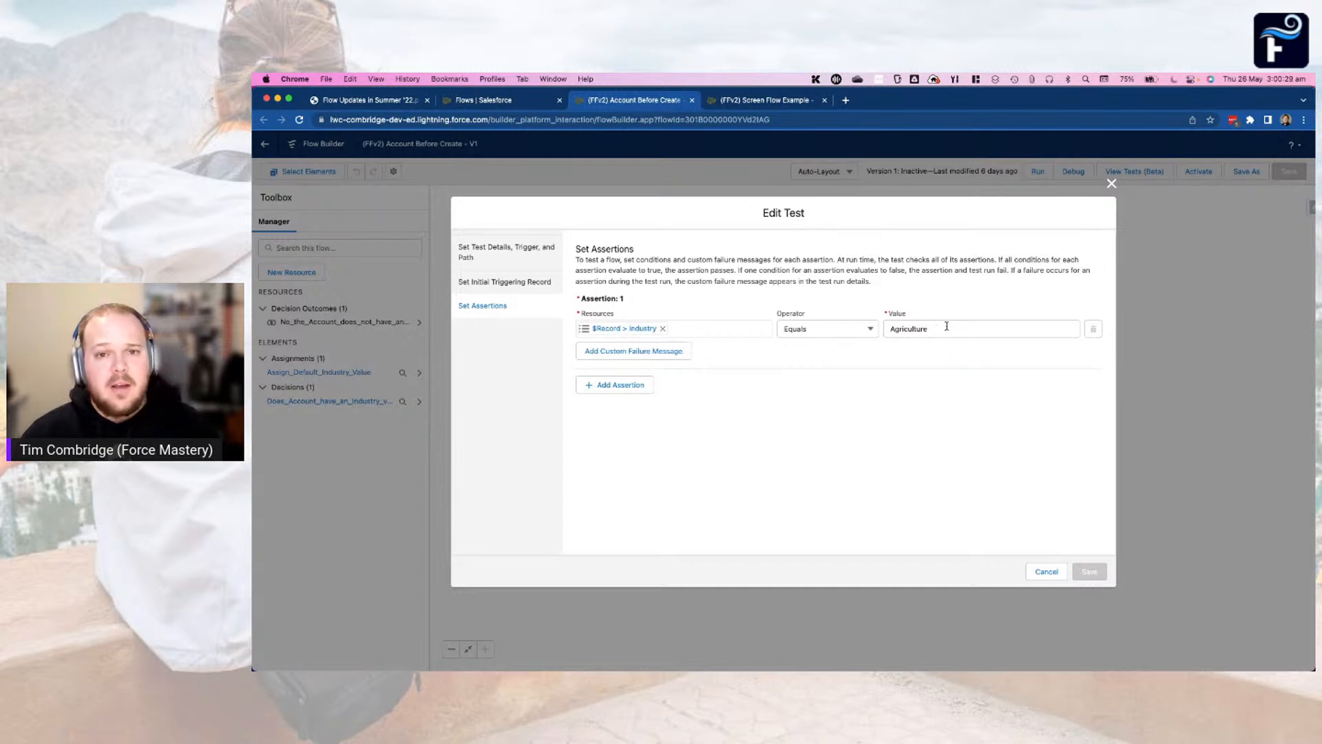
click(1035, 573)
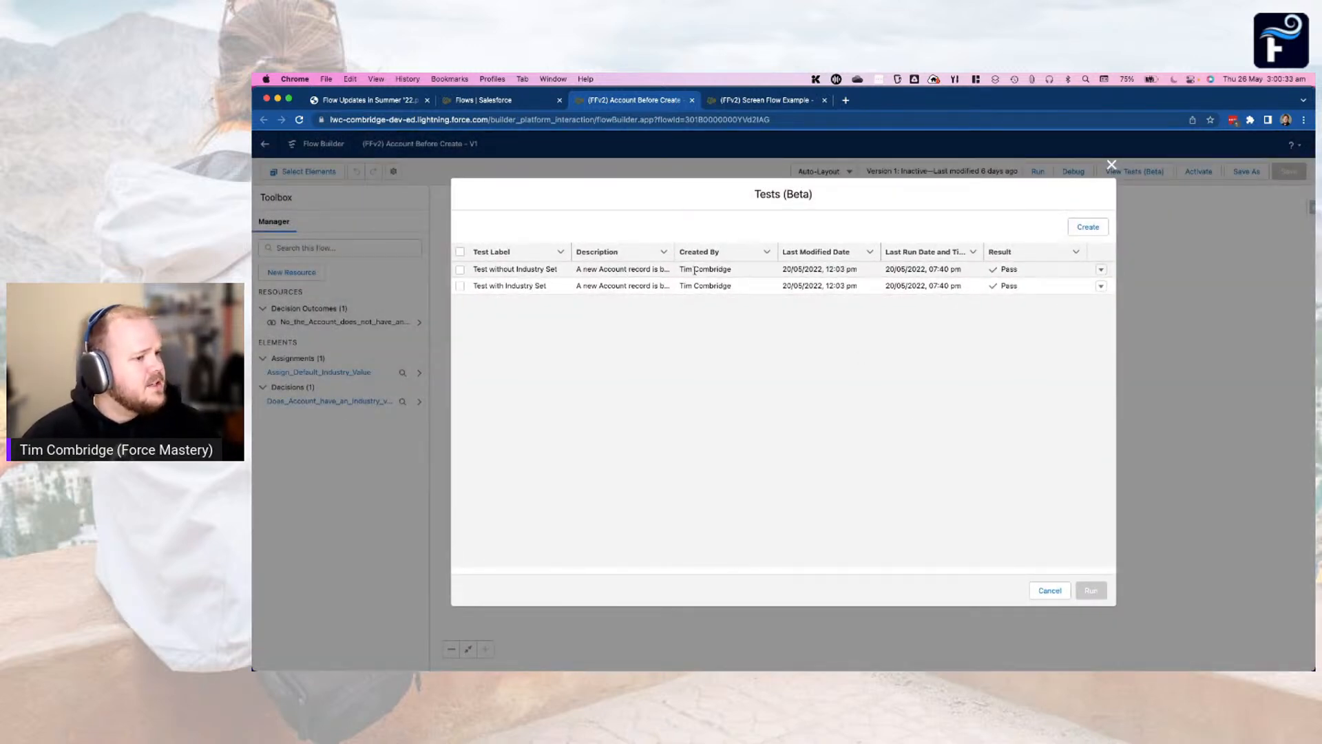
Review the initial triggering record and assertions of Test without Industry Set, and return to the test list without changes
click(1100, 270)
click(1060, 261)
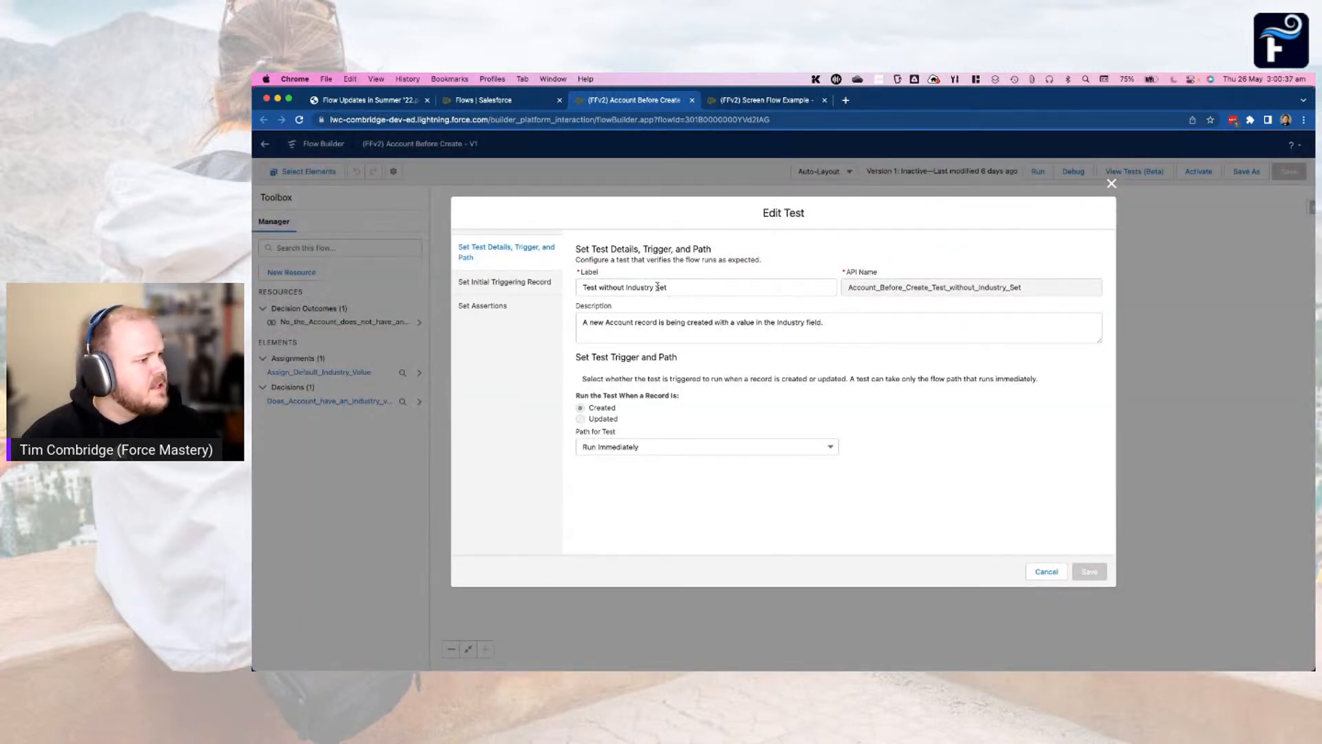
click(490, 282)
scroll(671, 313, down, 10)
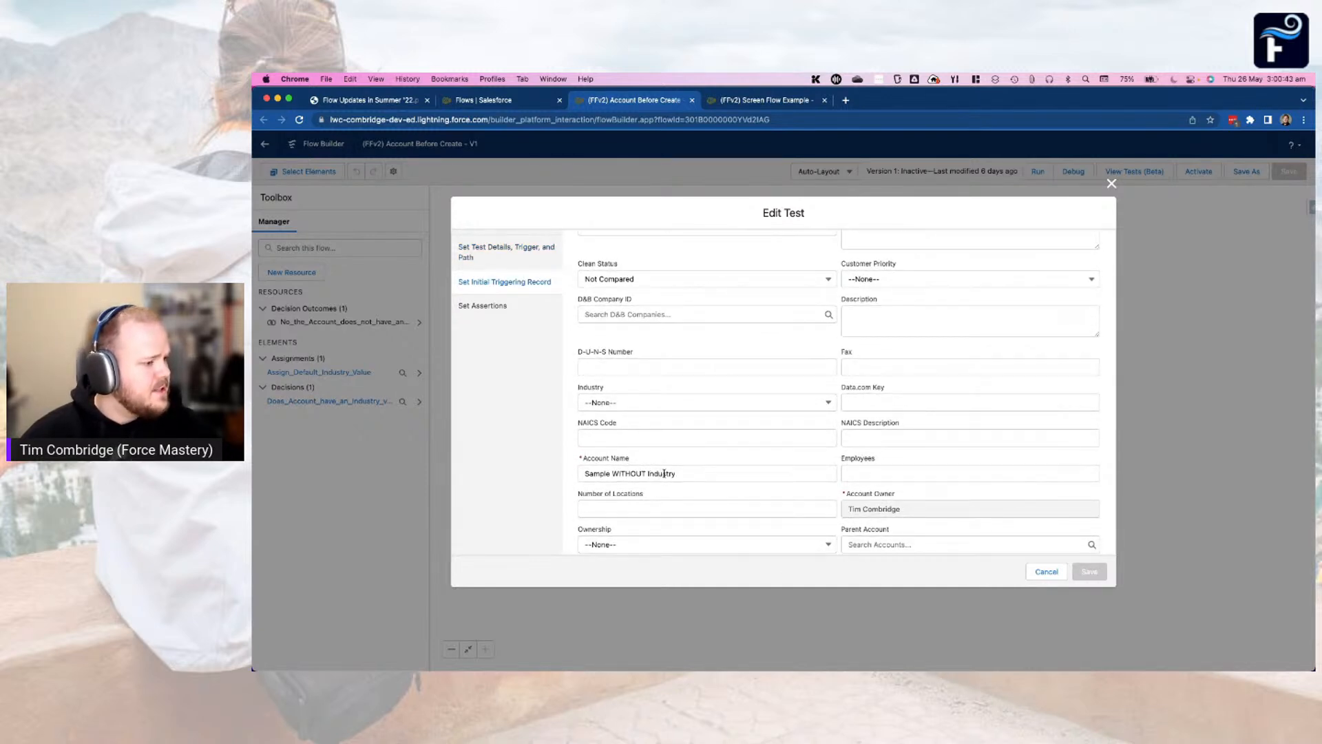
click(510, 314)
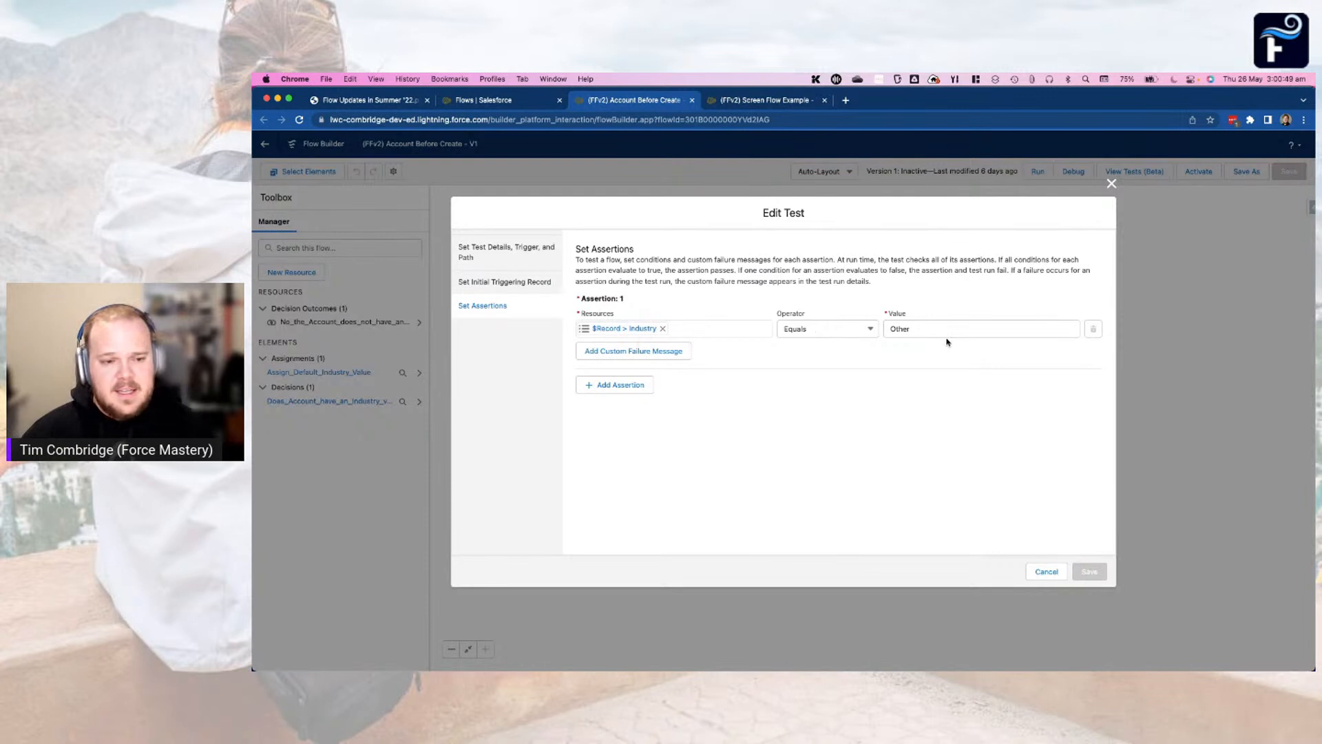
click(1056, 575)
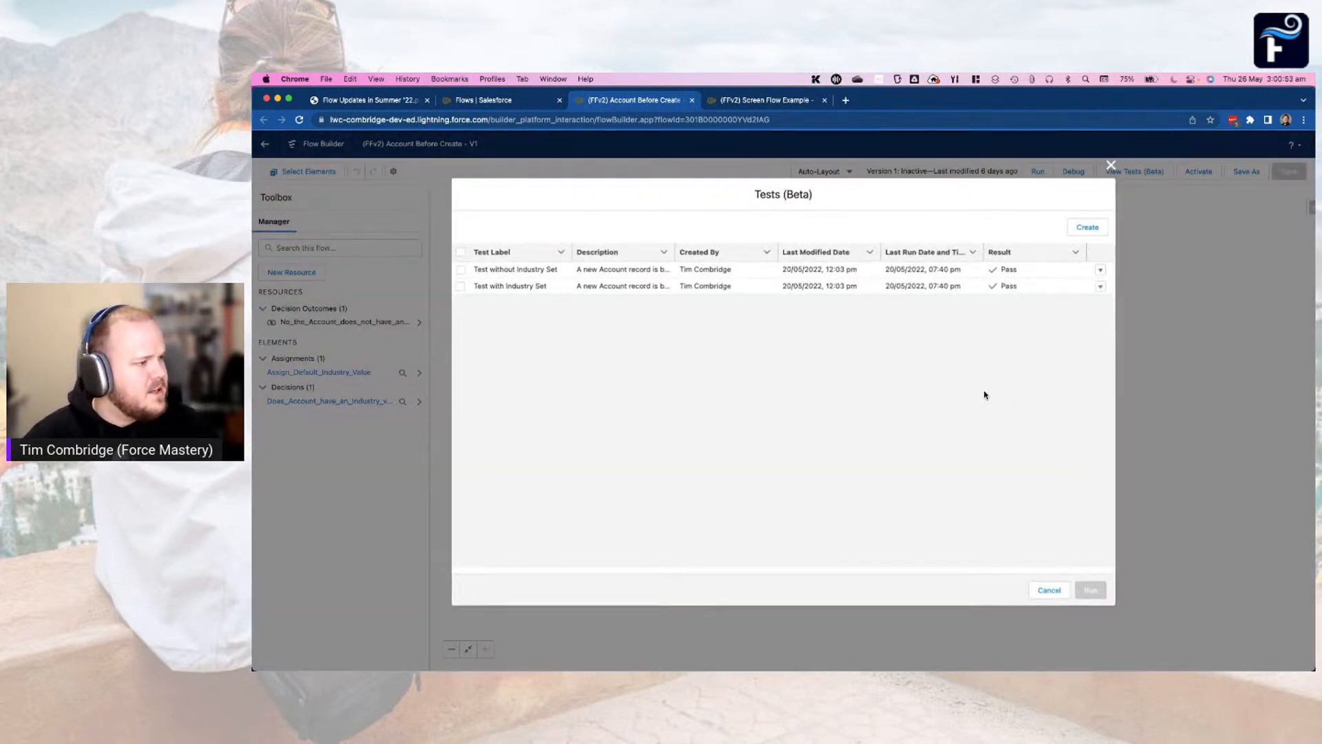
Select all tests in the list and run them together
click(1100, 269)
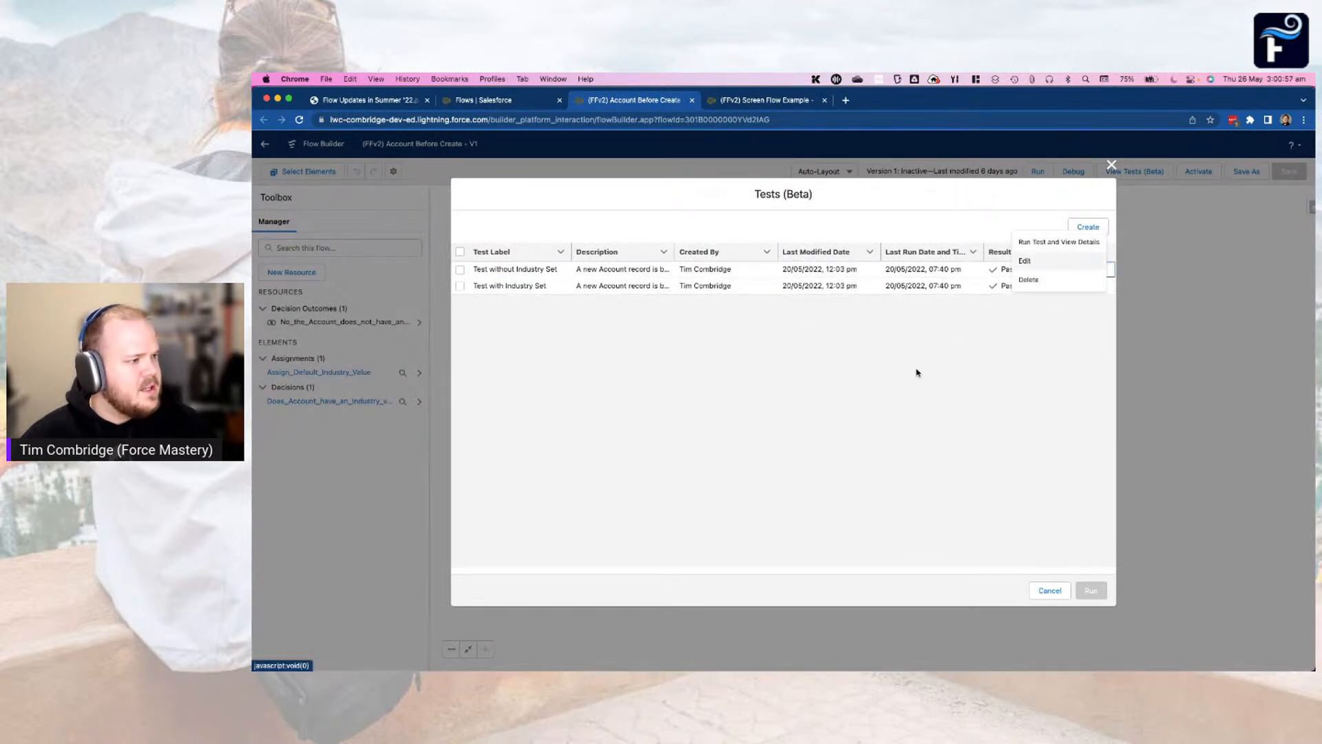
click(460, 252)
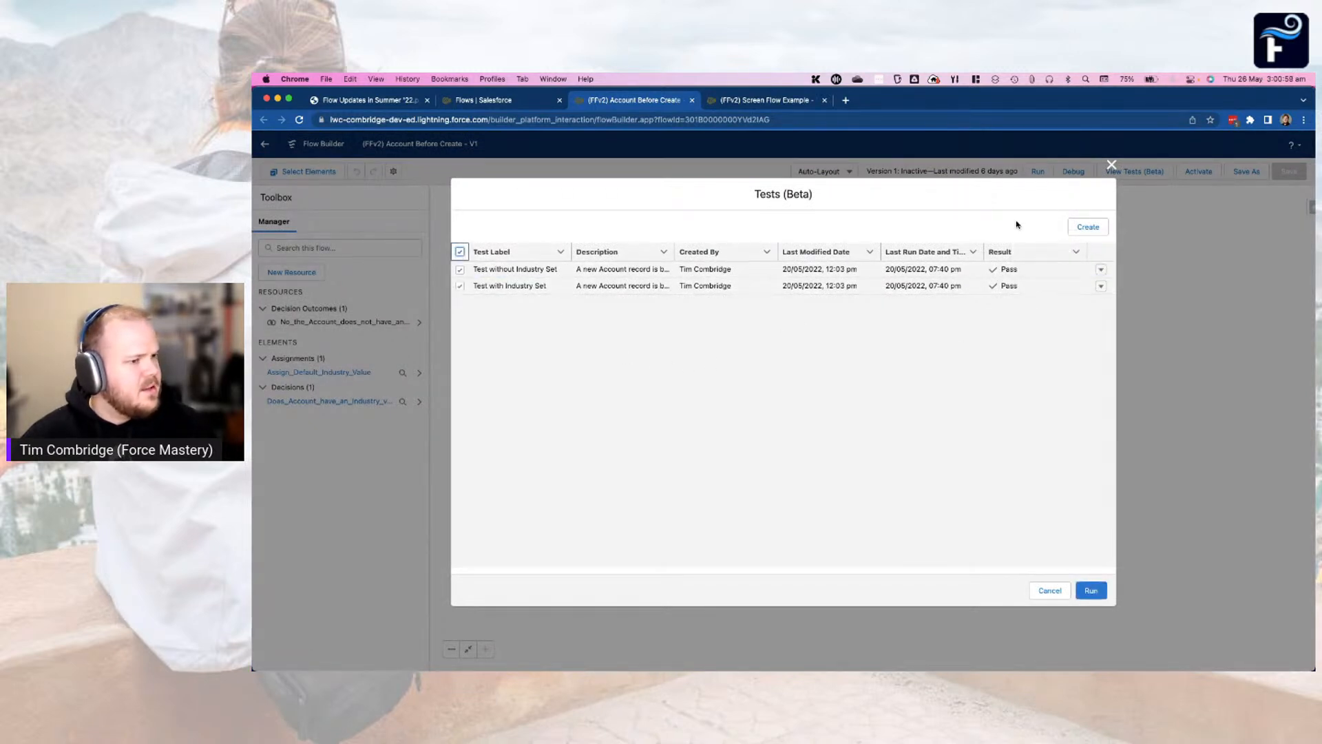
click(1091, 590)
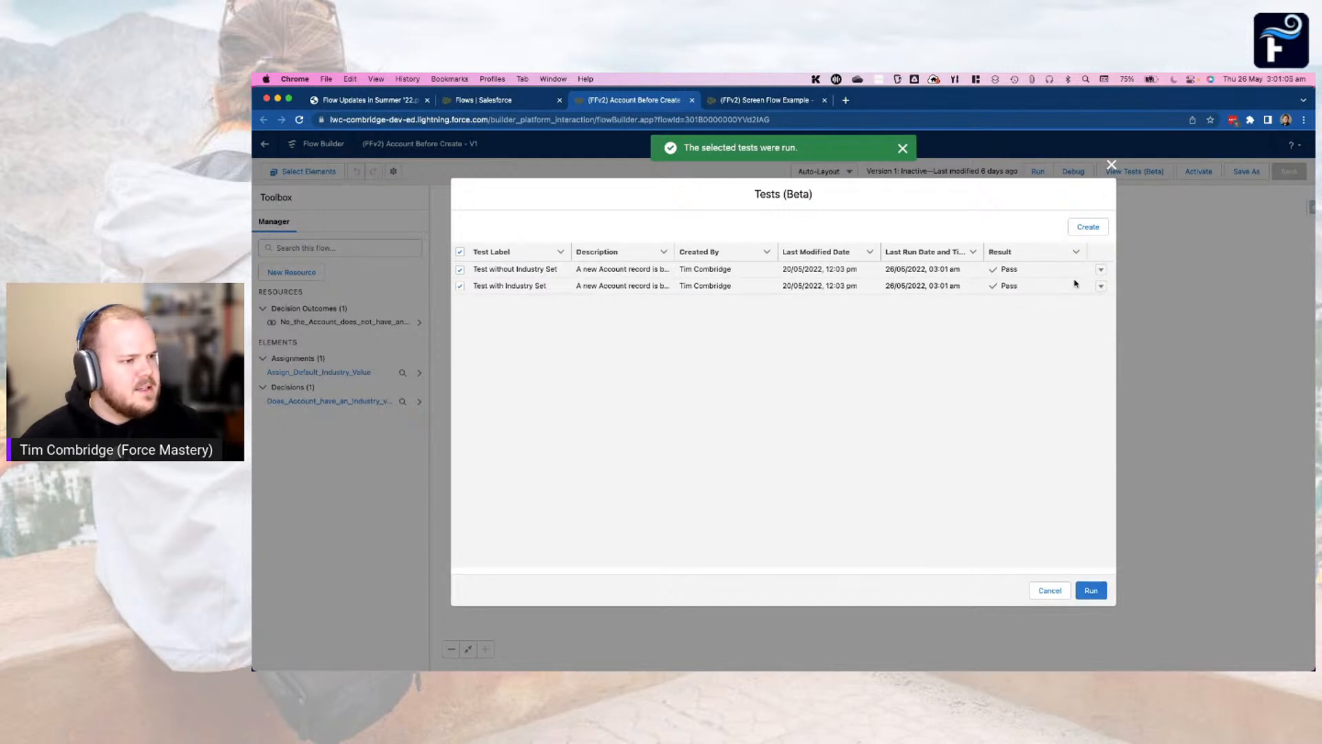
Run Test without Industry Set on its own and view its run details
click(1100, 270)
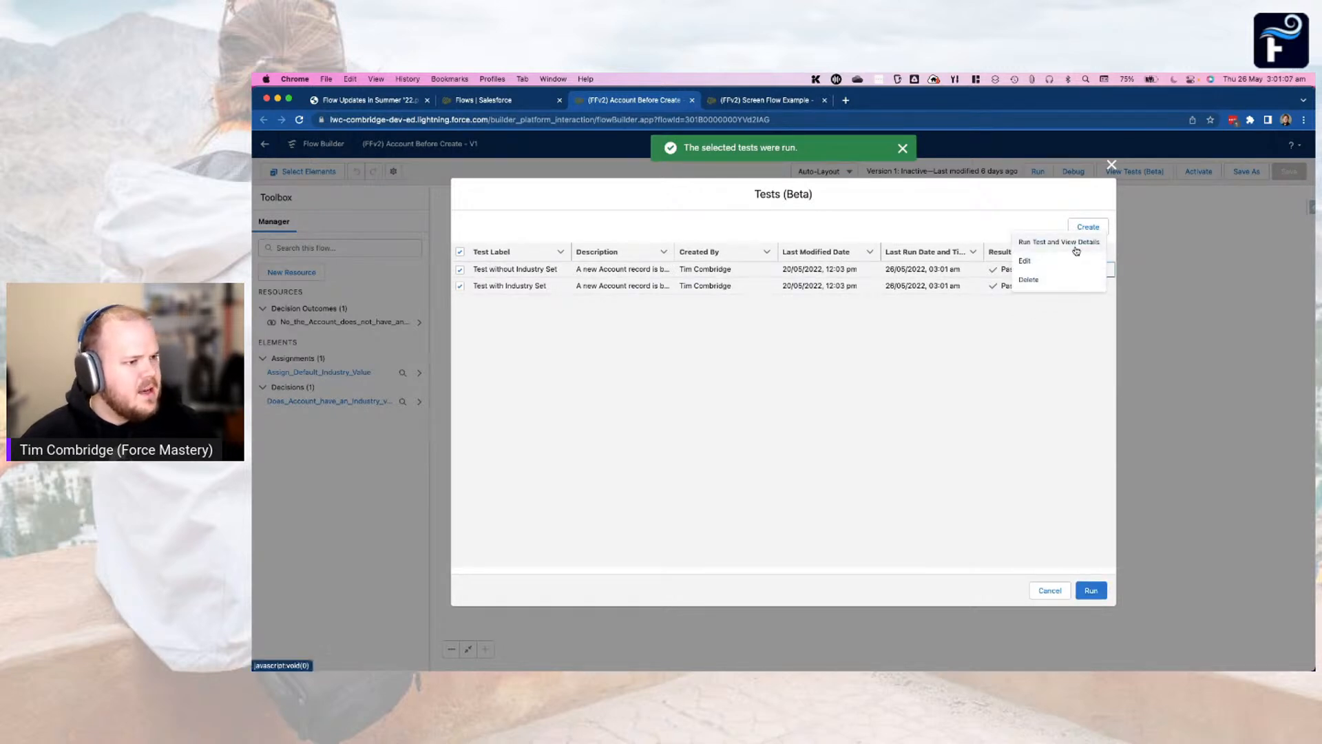
click(1075, 250)
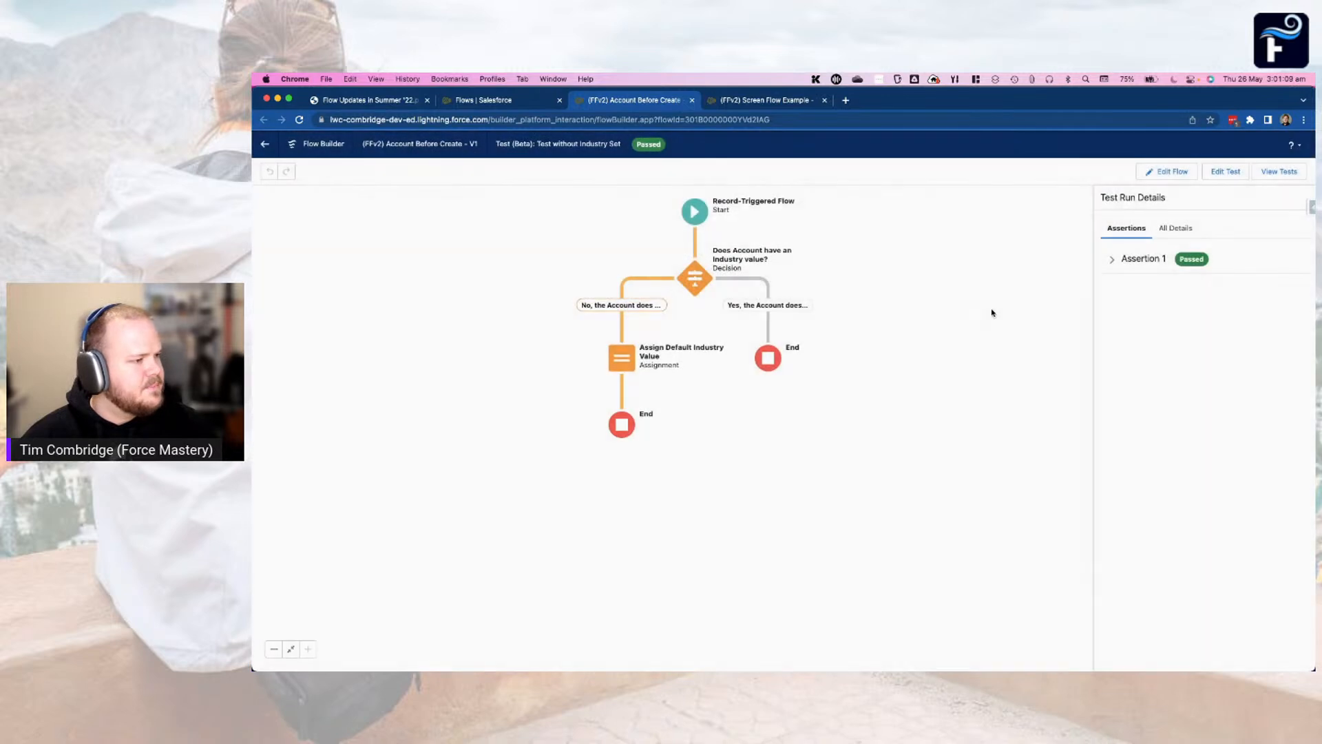
click(1112, 262)
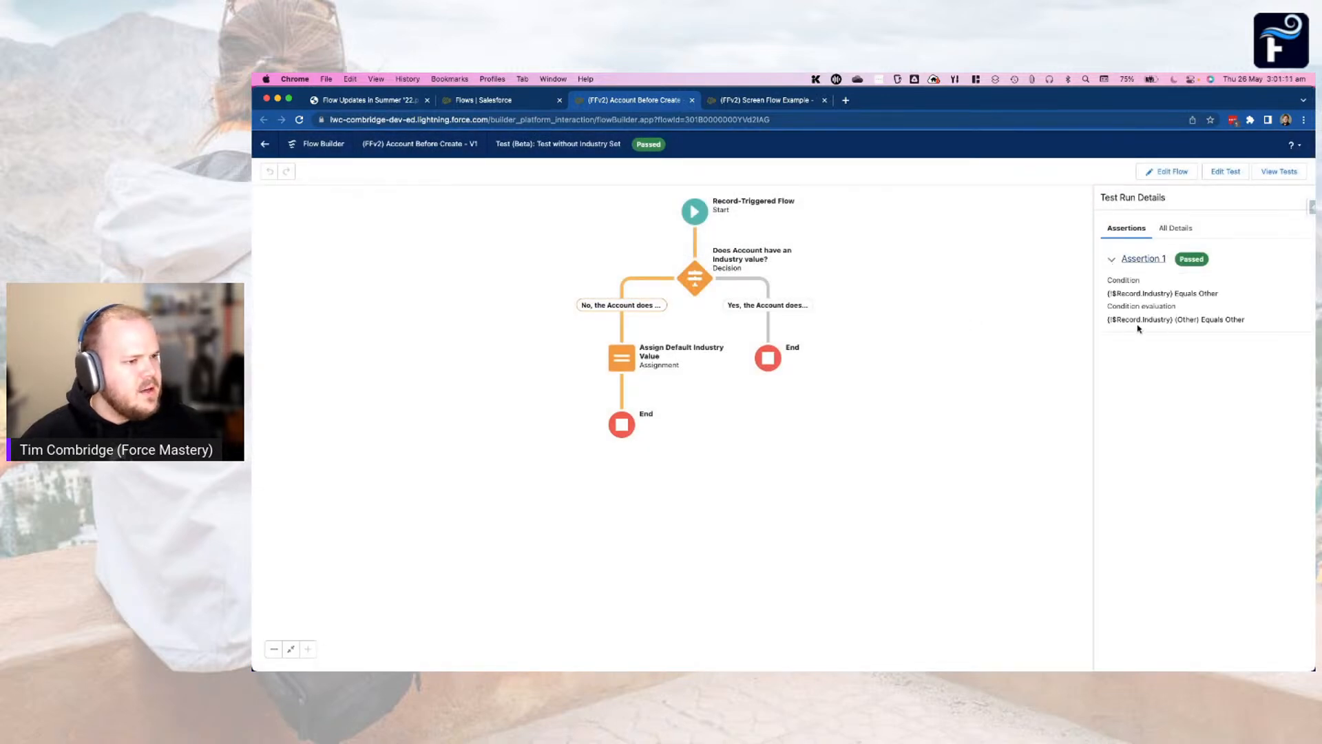
Show all test run details and expand the assertion, the default industry assignment and the industry decision
click(1175, 229)
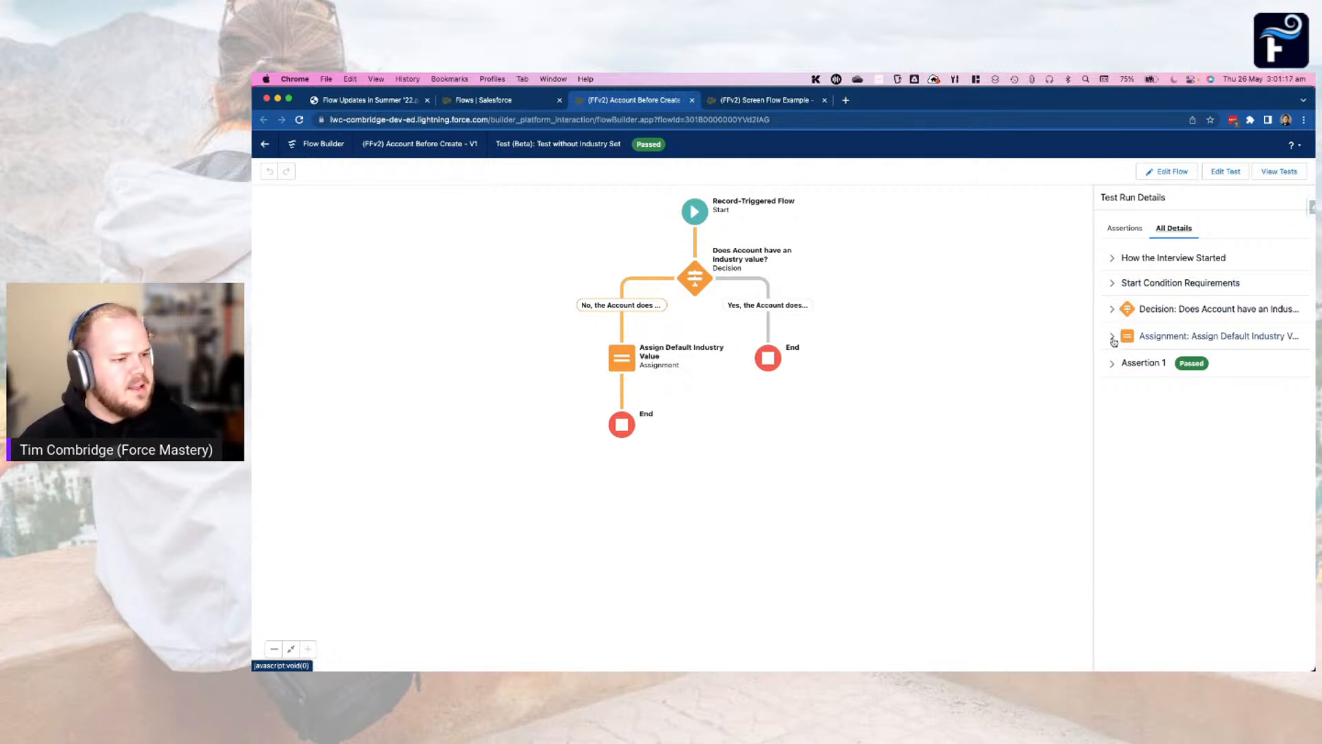
click(1112, 364)
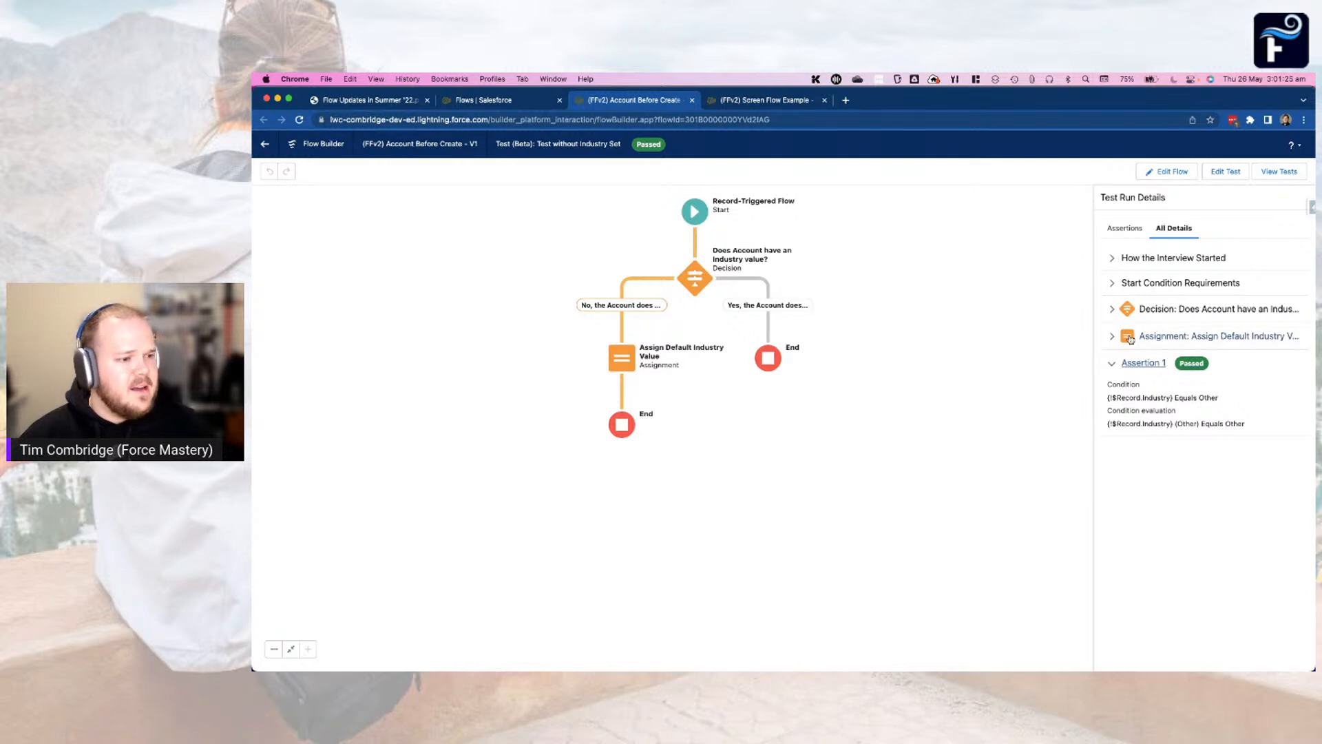
click(1113, 335)
click(1112, 309)
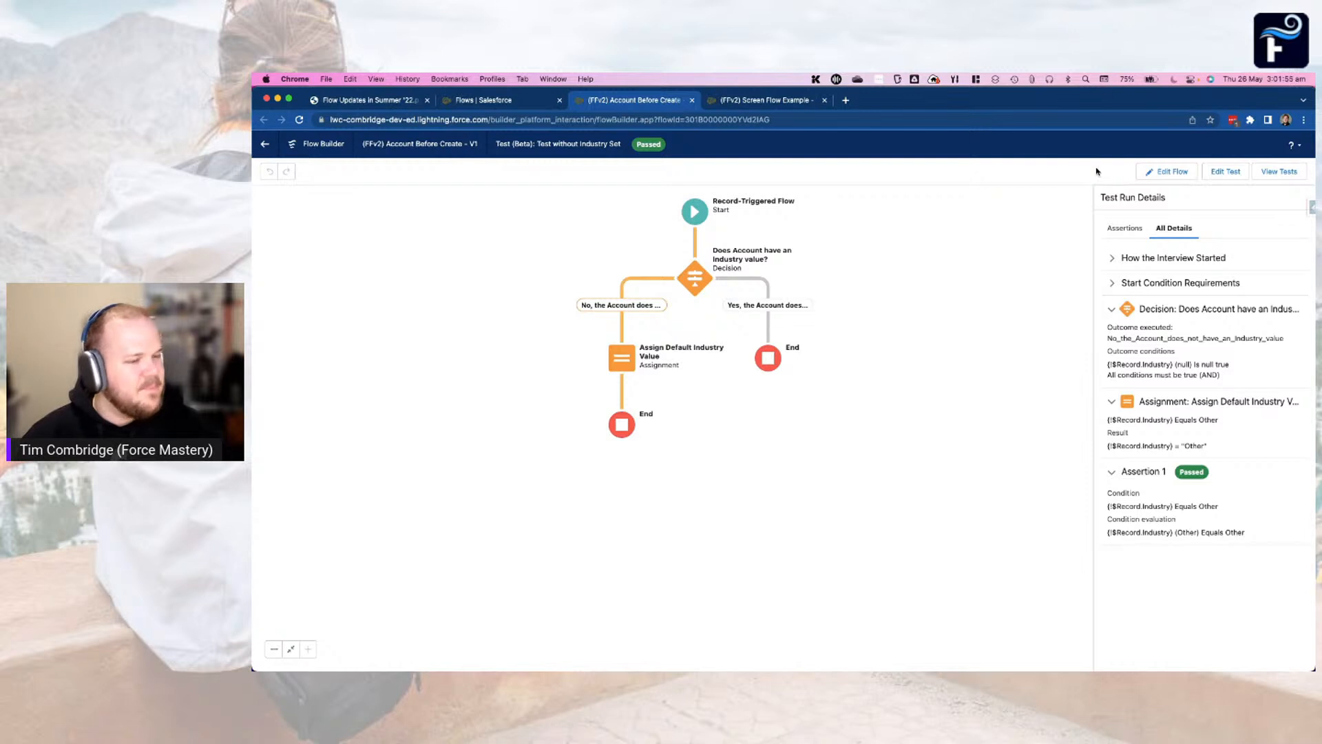
Open the Screen - New Account element in the (FFv2) Screen Flow Example flow and examine the Account Specifics section's column configuration
key(ctrl+Tab)
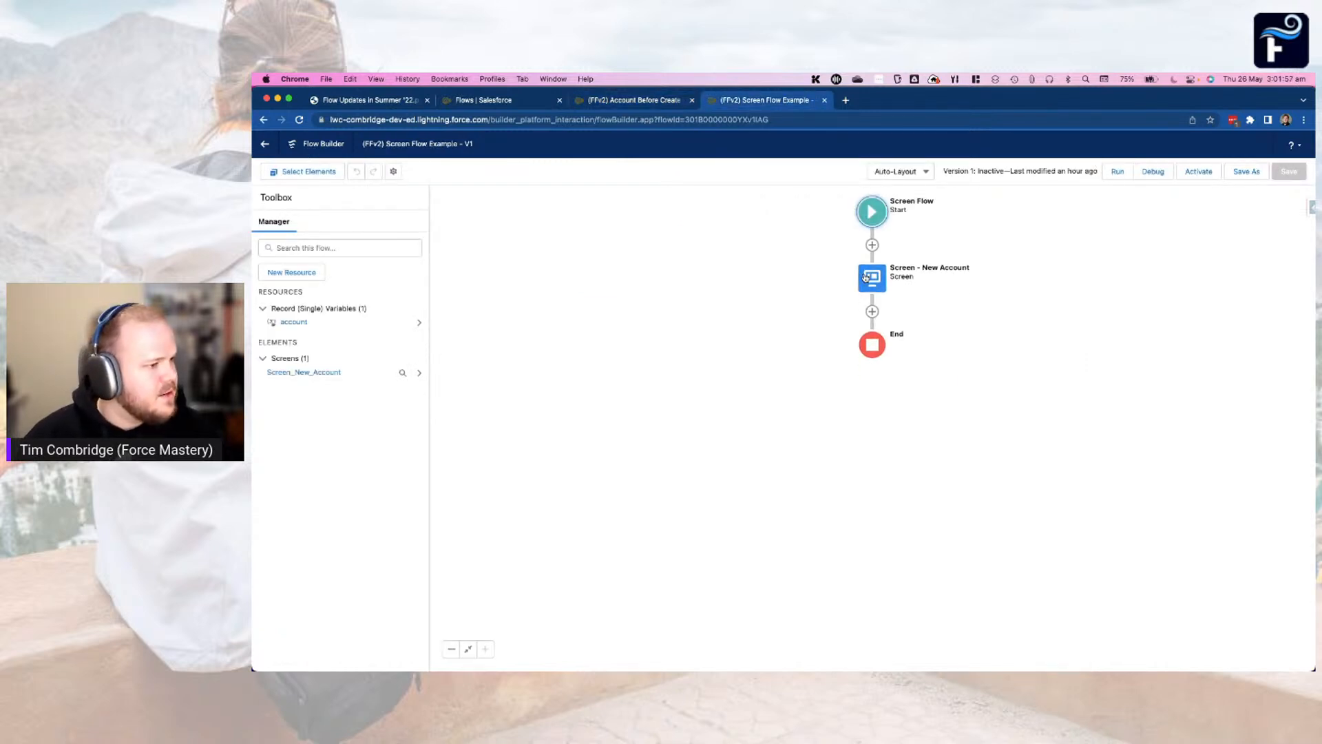
double_click(870, 279)
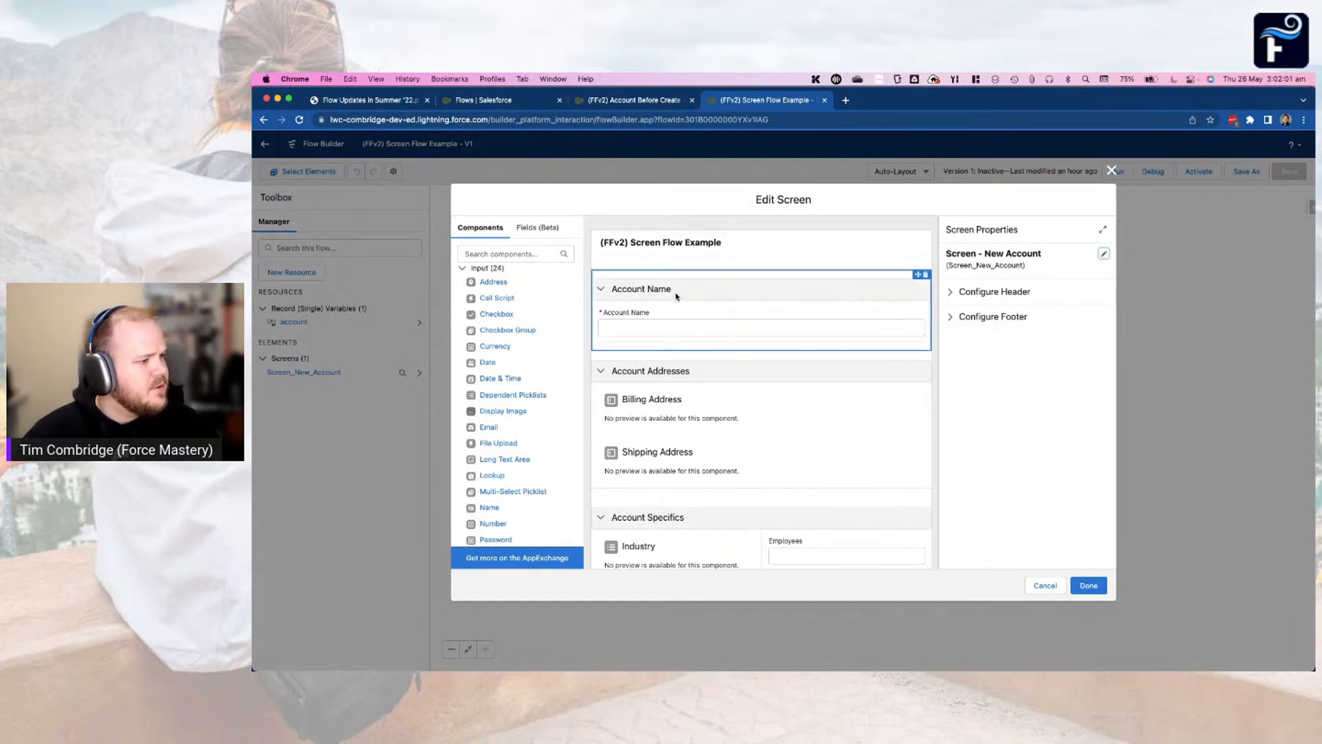
scroll(685, 290, down, 3)
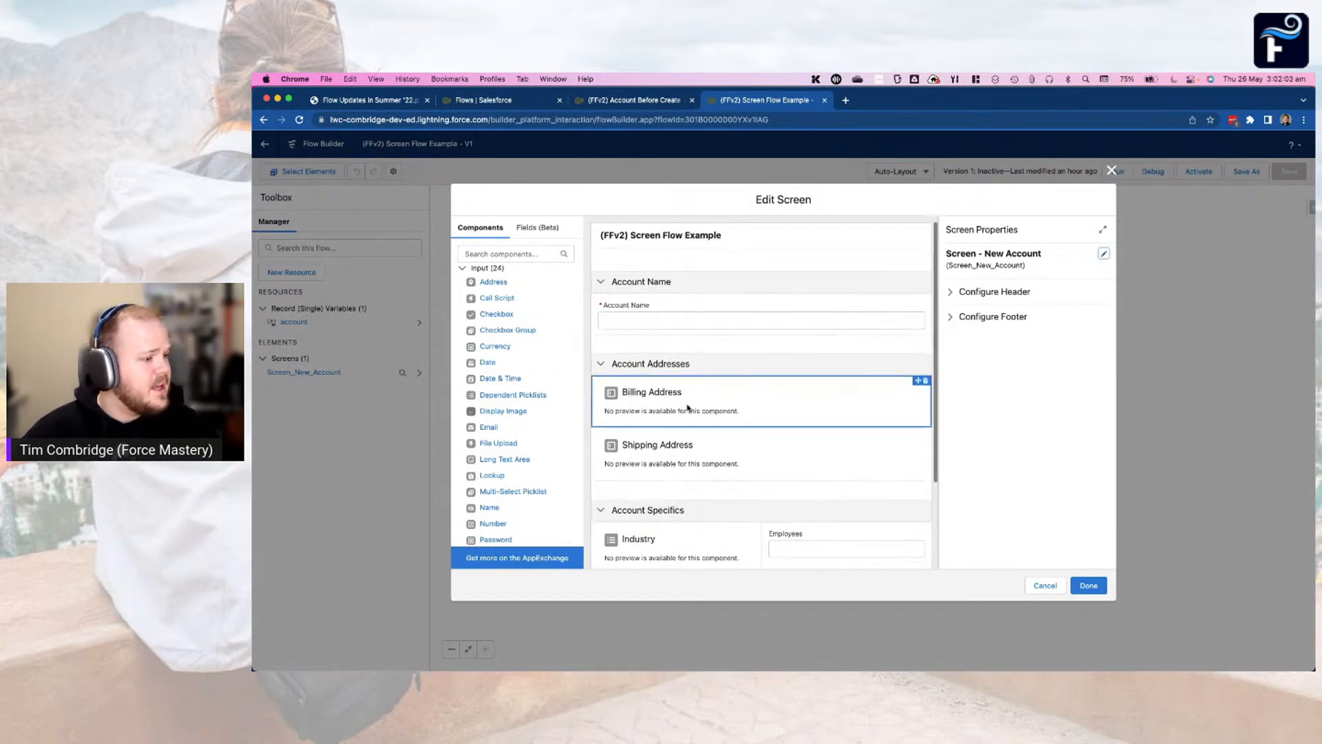
click(749, 396)
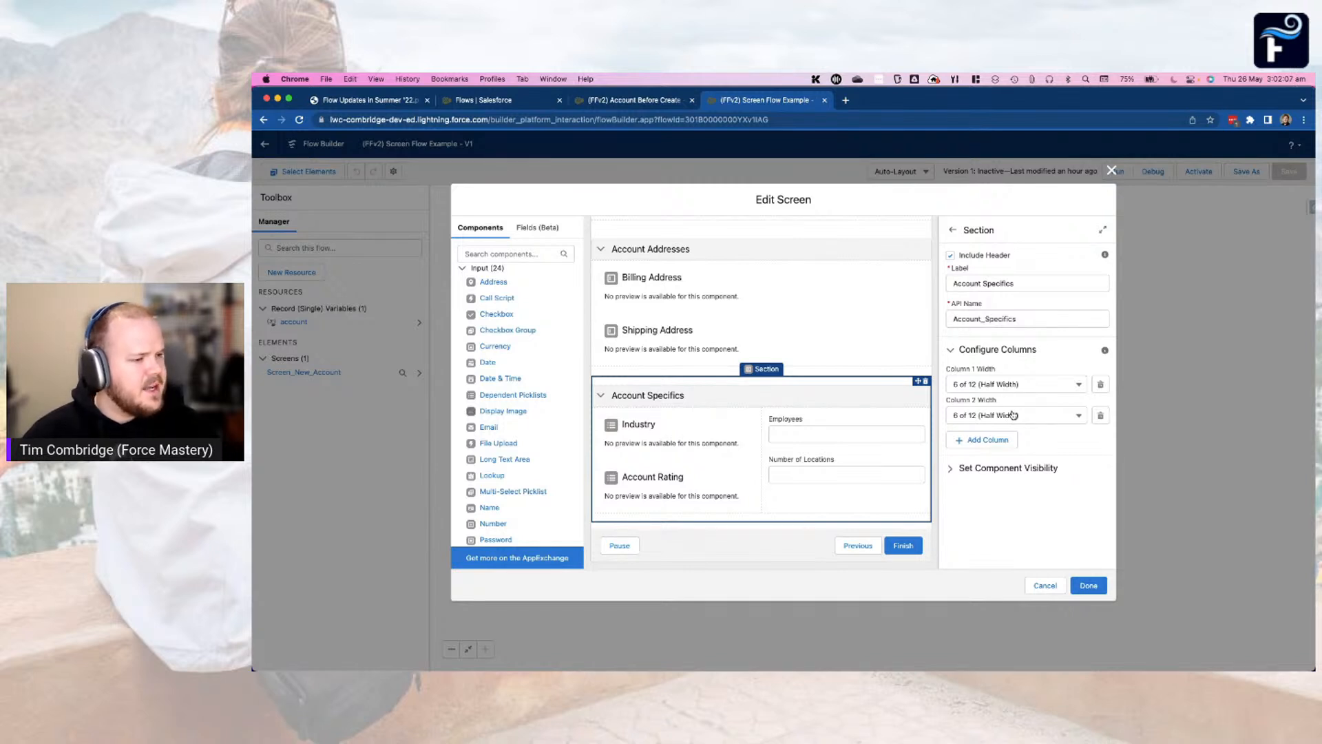
scroll(803, 380, up, 1)
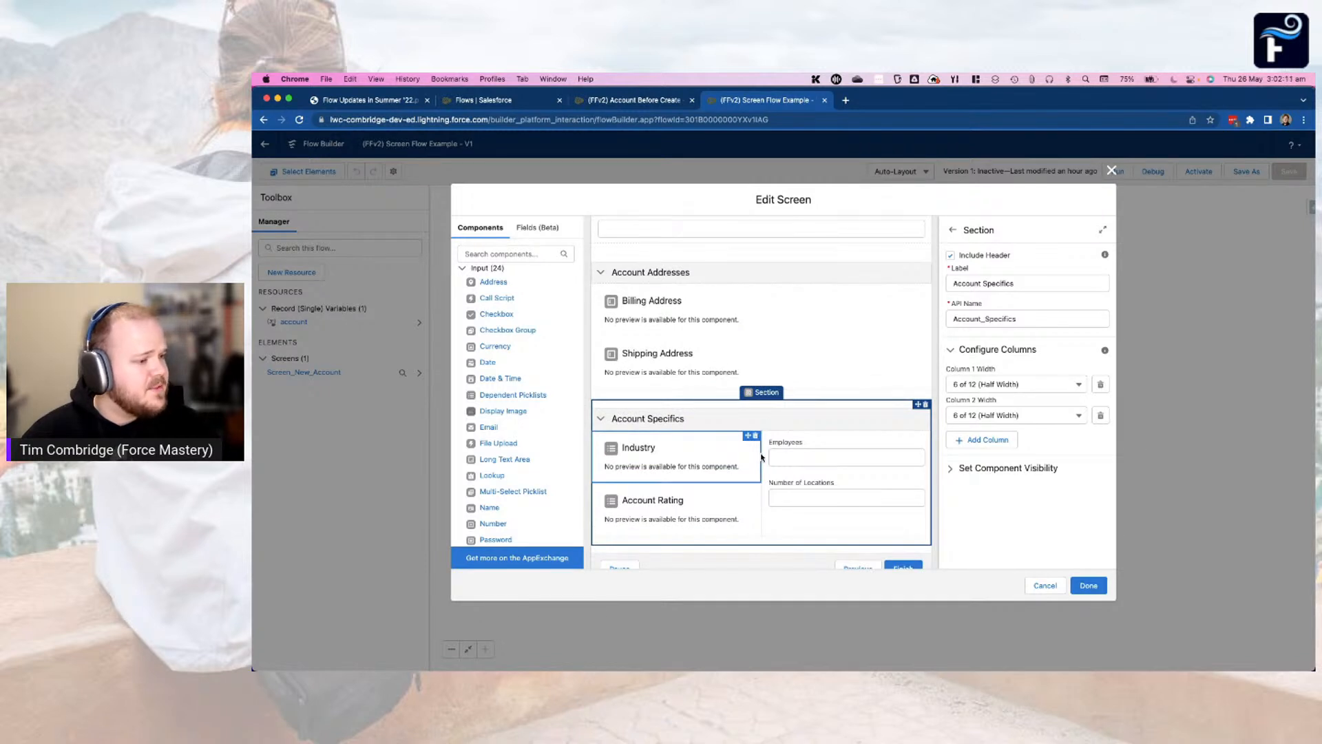
scroll(762, 457, up, 3)
scroll(702, 333, down, 2)
scroll(702, 332, down, 2)
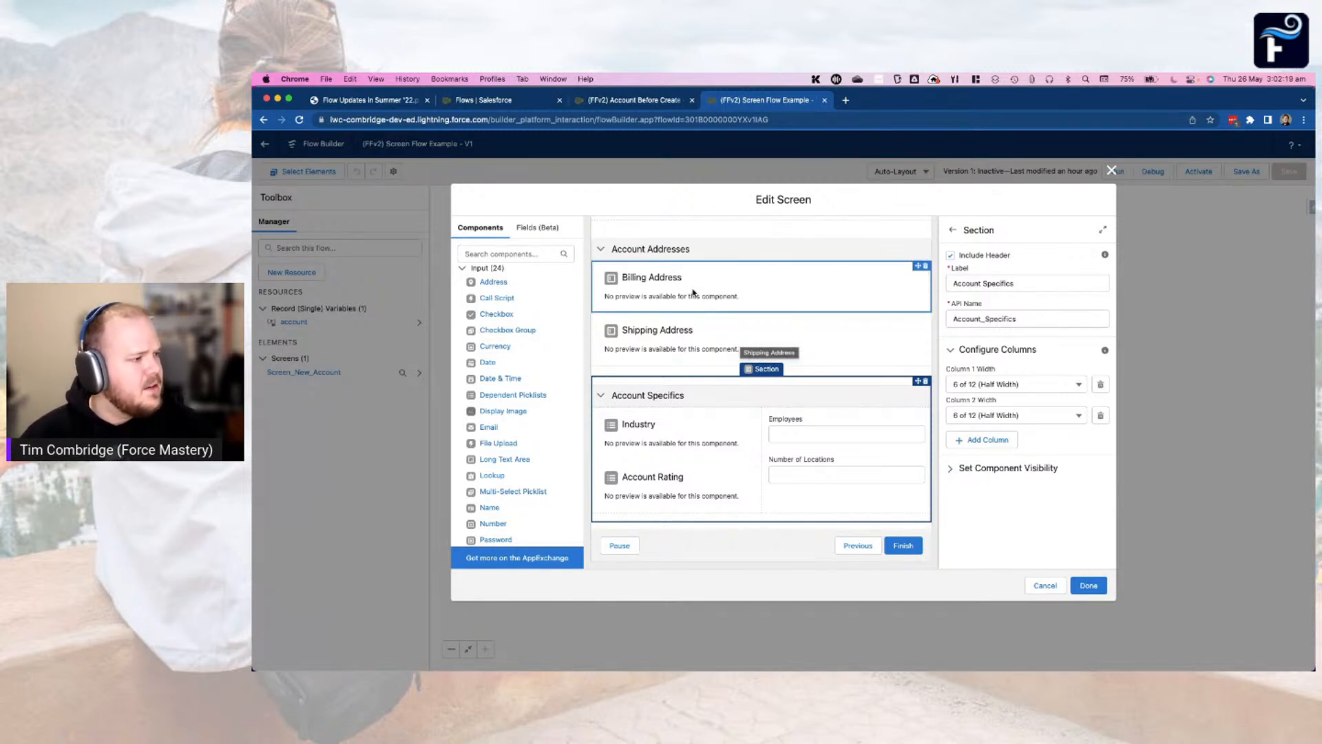
Examine the field information for Billing Address and Industry and the list of available Account fields, and close the screen editor
click(764, 284)
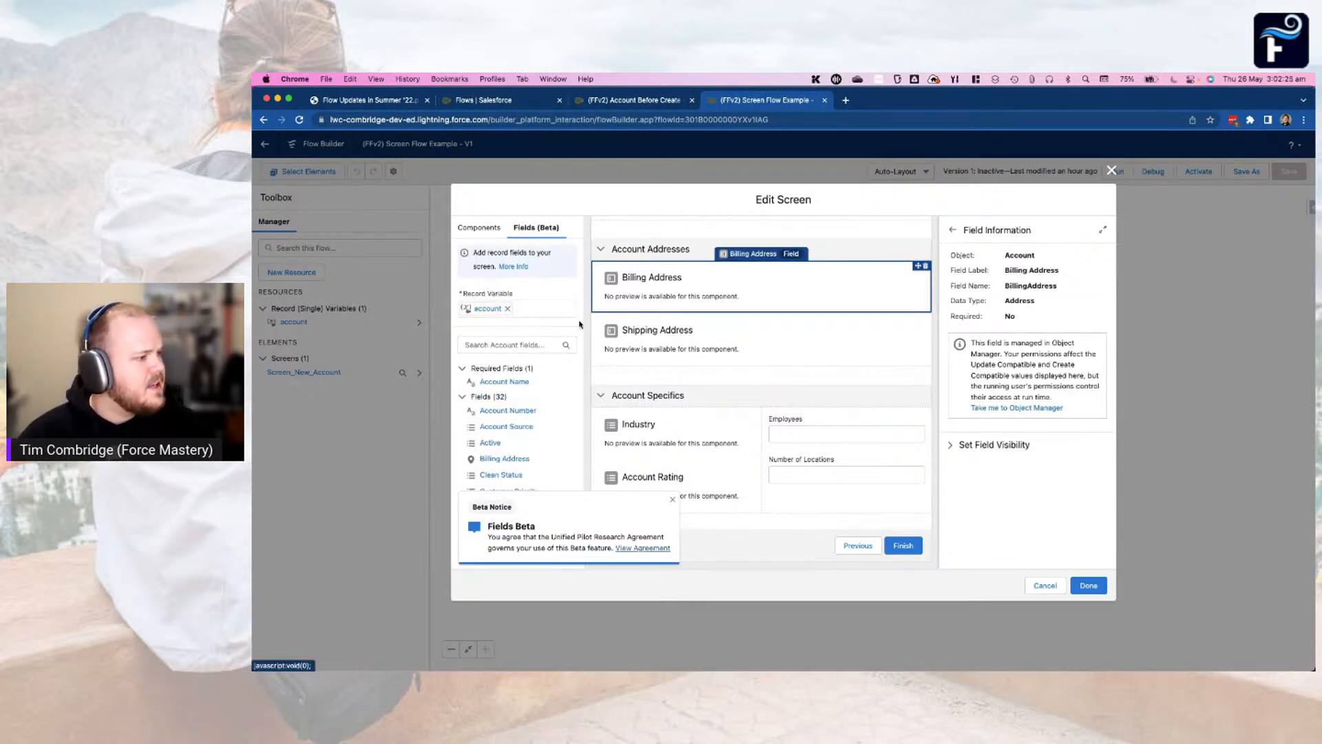
click(673, 498)
scroll(531, 370, down, 4)
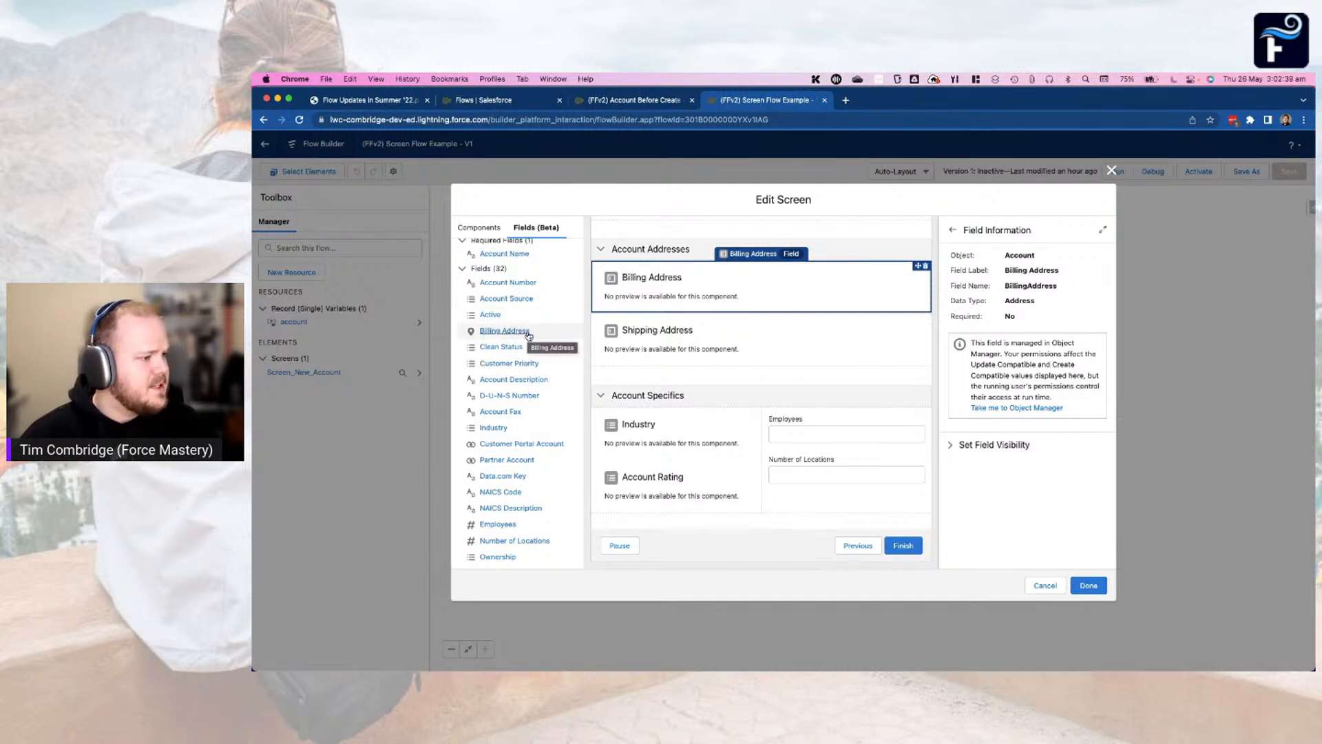
click(675, 433)
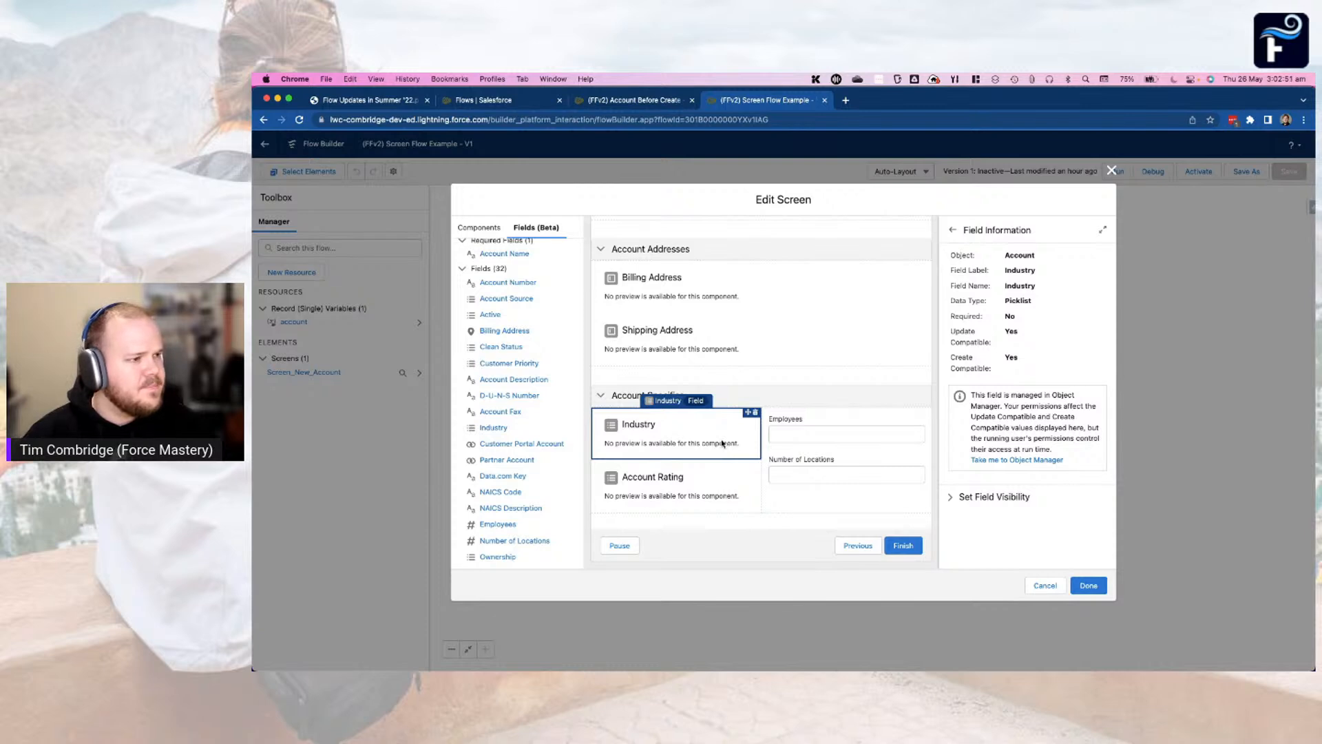
click(1111, 170)
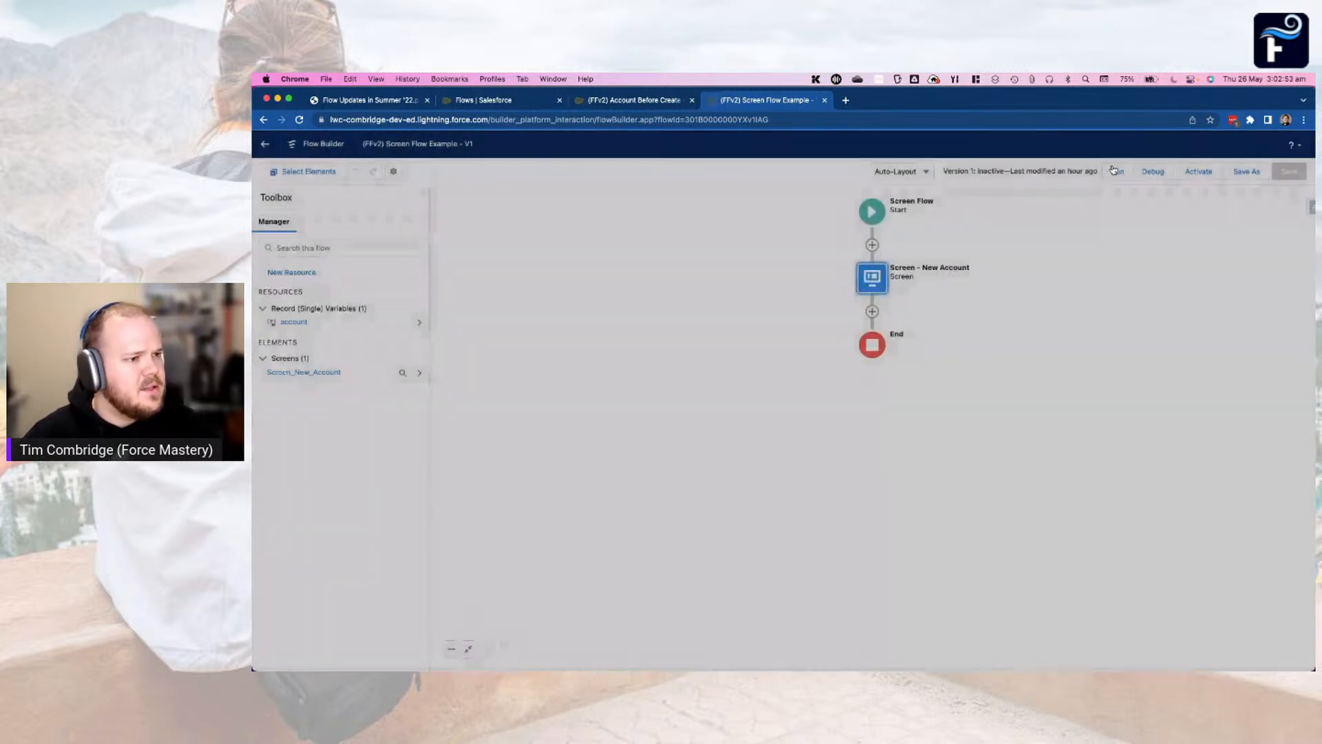
Launch debugging for the (FFv2) Screen Flow Example flow and reopen its Screen - New Account element in the builder for comparison
click(1171, 171)
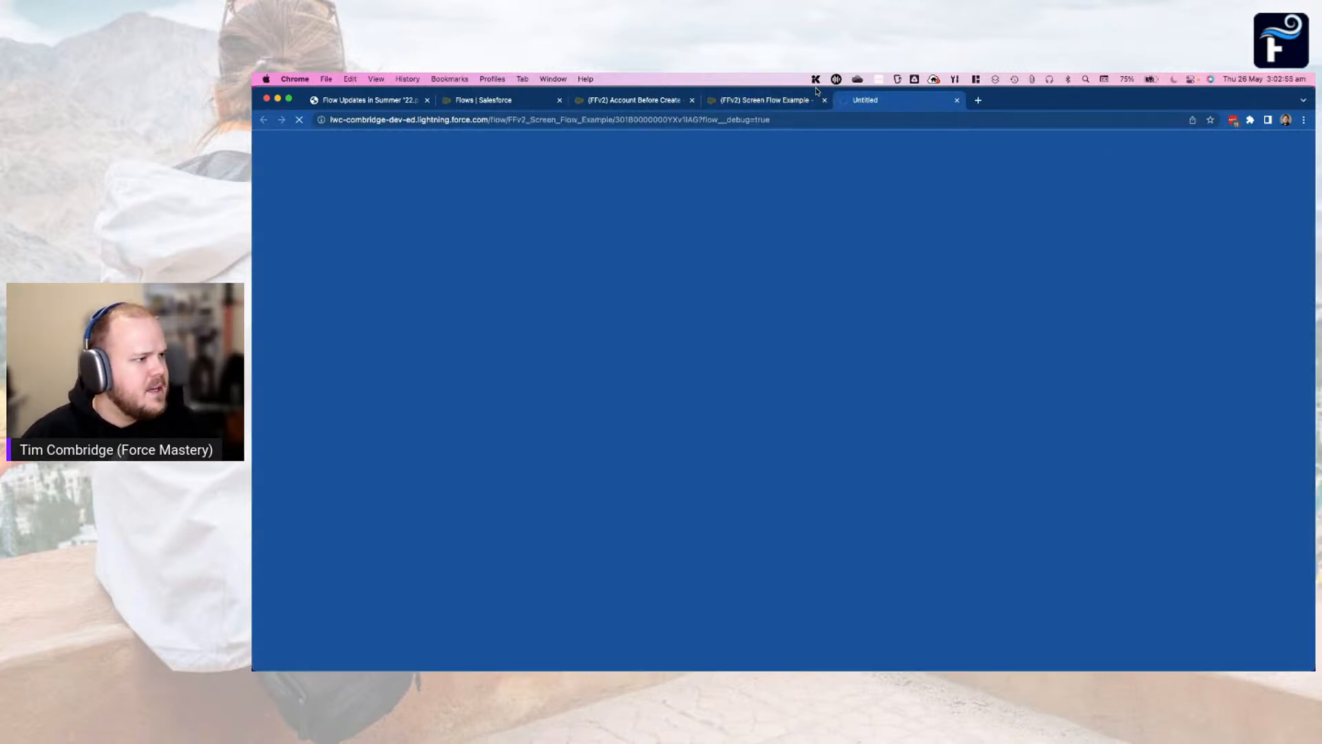
click(763, 101)
click(872, 278)
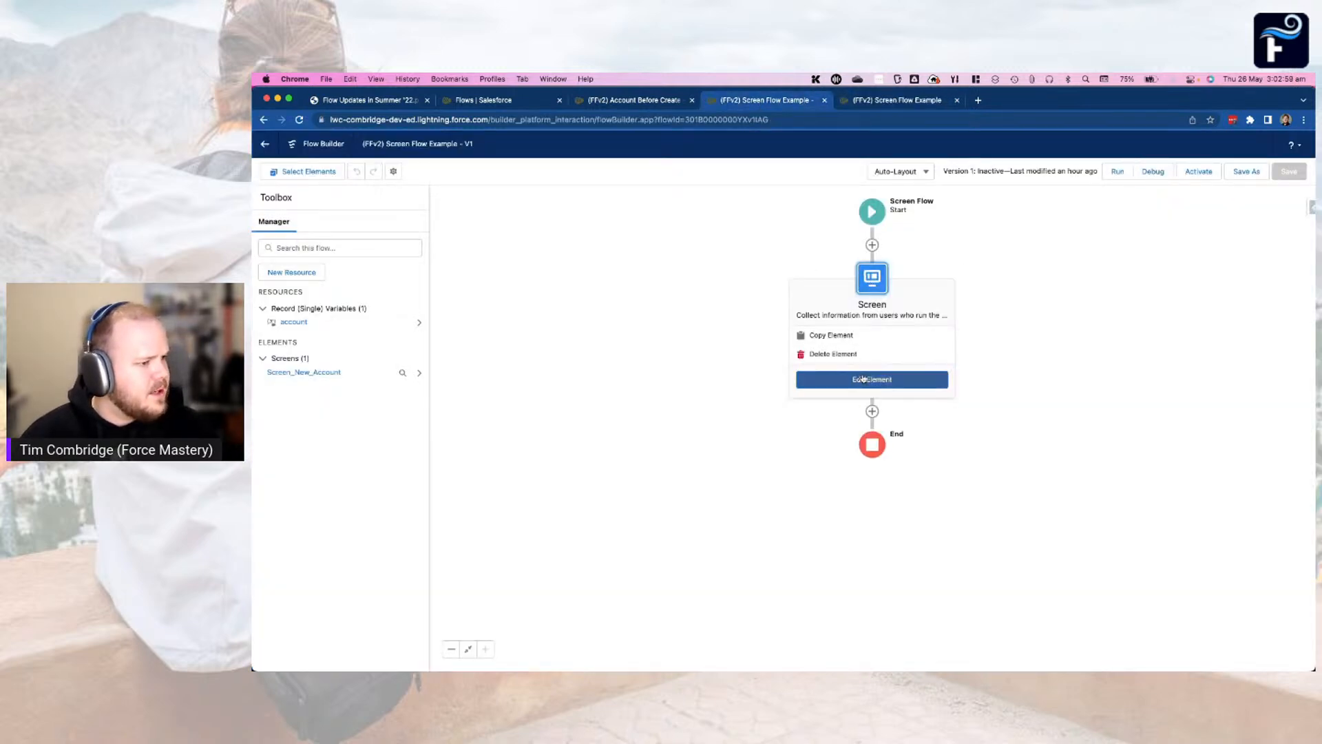
click(872, 379)
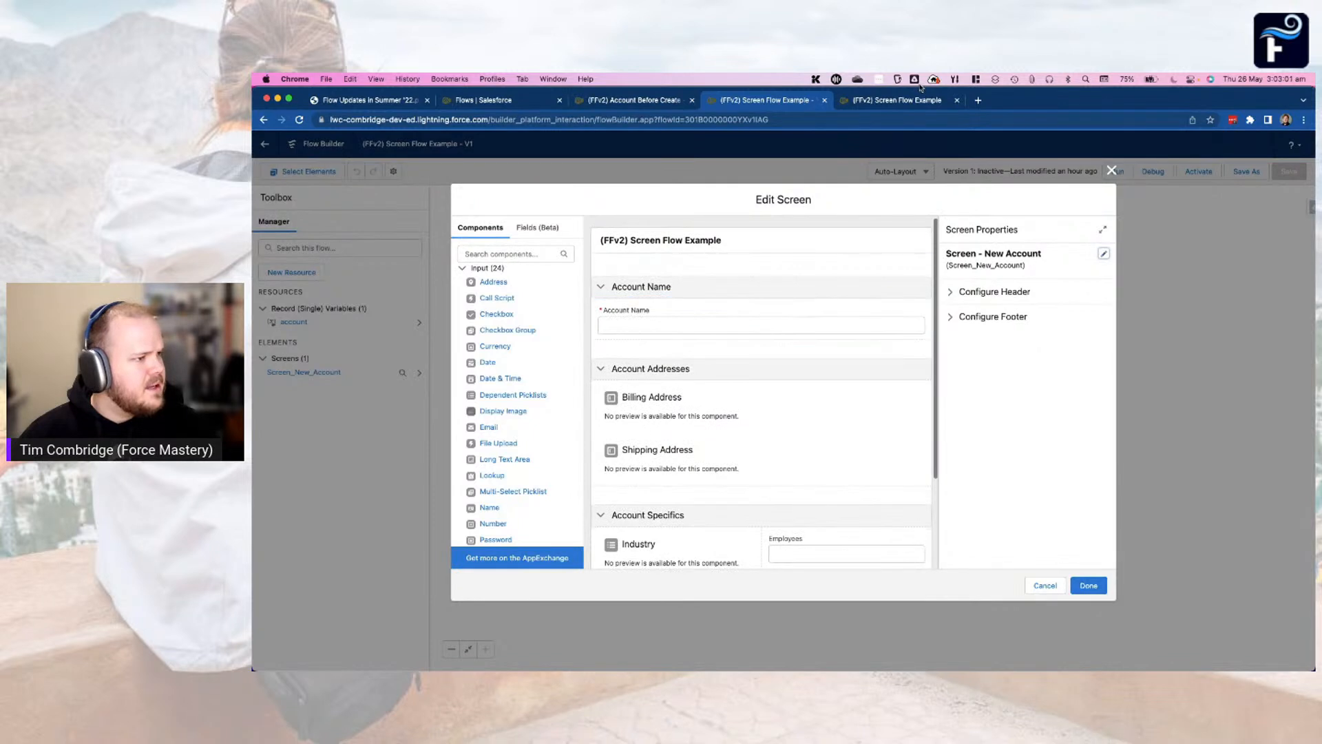
Run the debug session of the screen flow and collapse the Account Name and Account Specifics sections on its screen
click(904, 101)
click(937, 470)
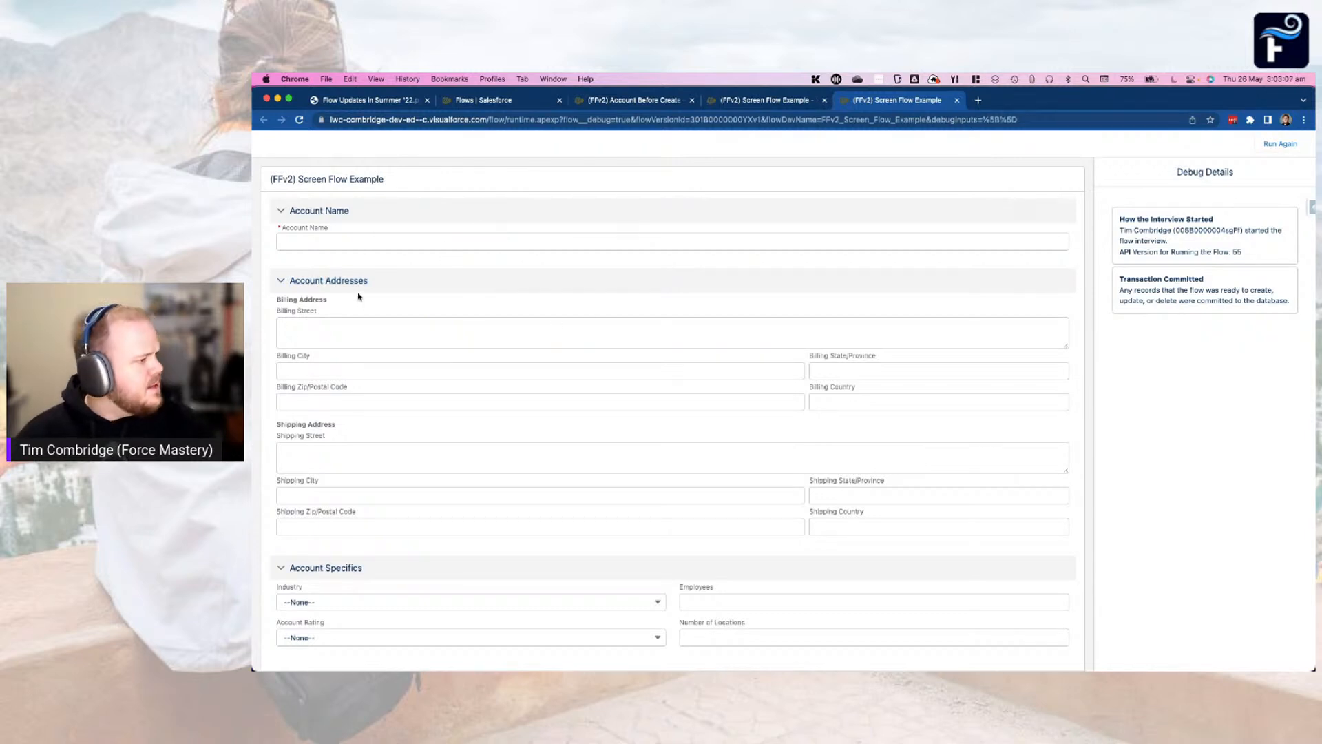
click(388, 219)
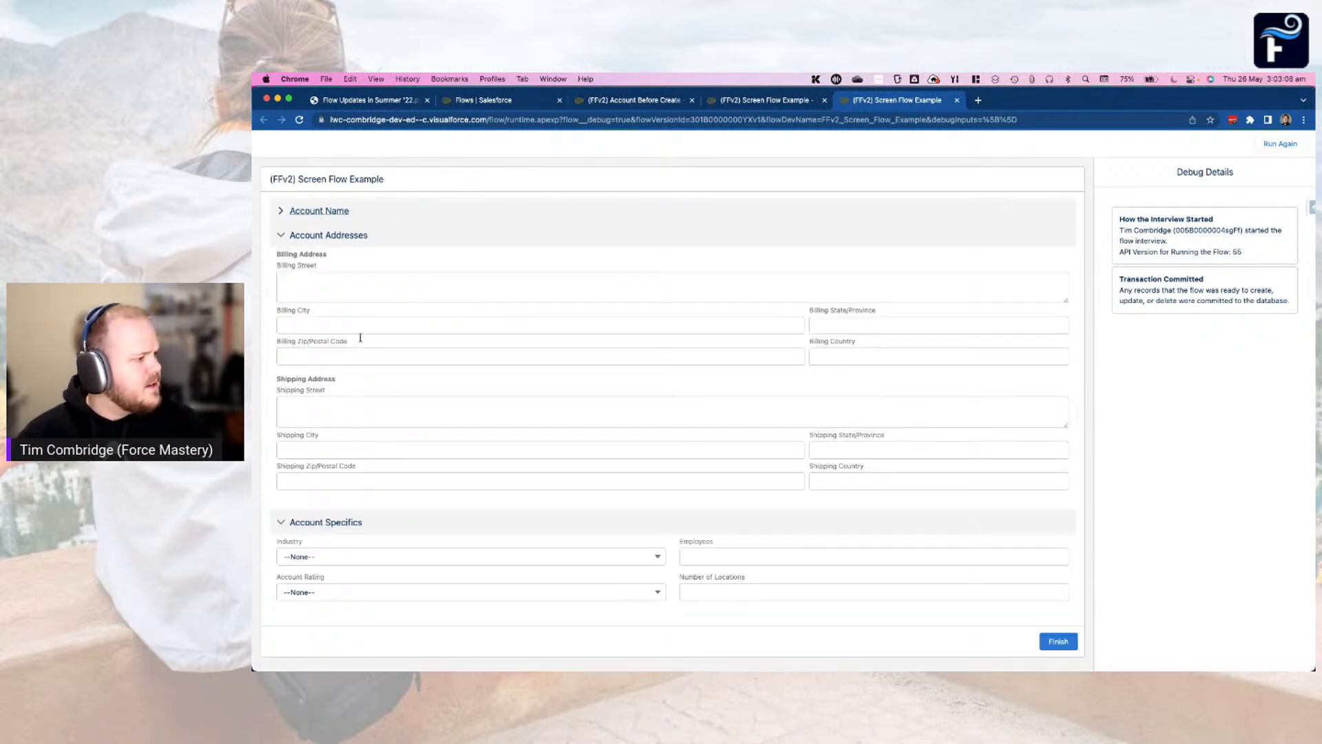
click(362, 520)
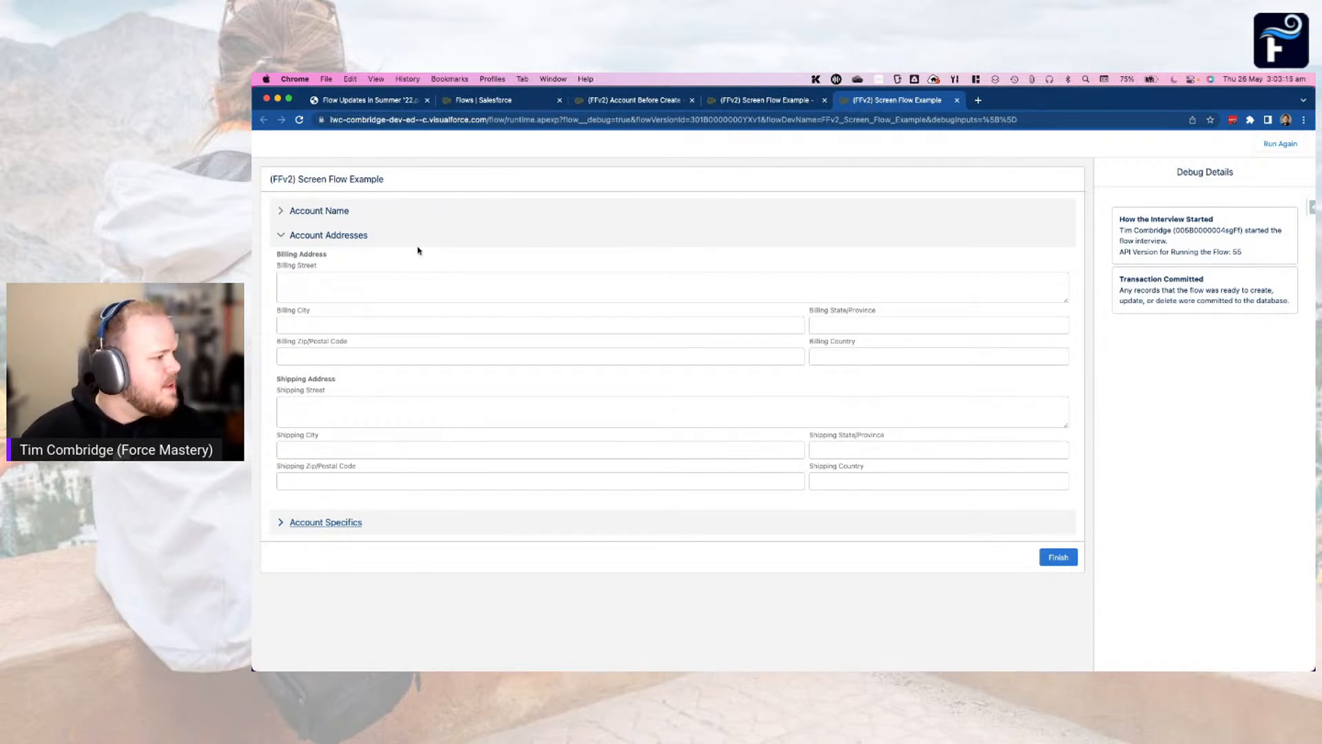
Dismiss the Fields Beta notice and compare the Billing Address and Shipping Address field information with the address fields on the running screen
key(ctrl+shift+Tab)
click(751, 414)
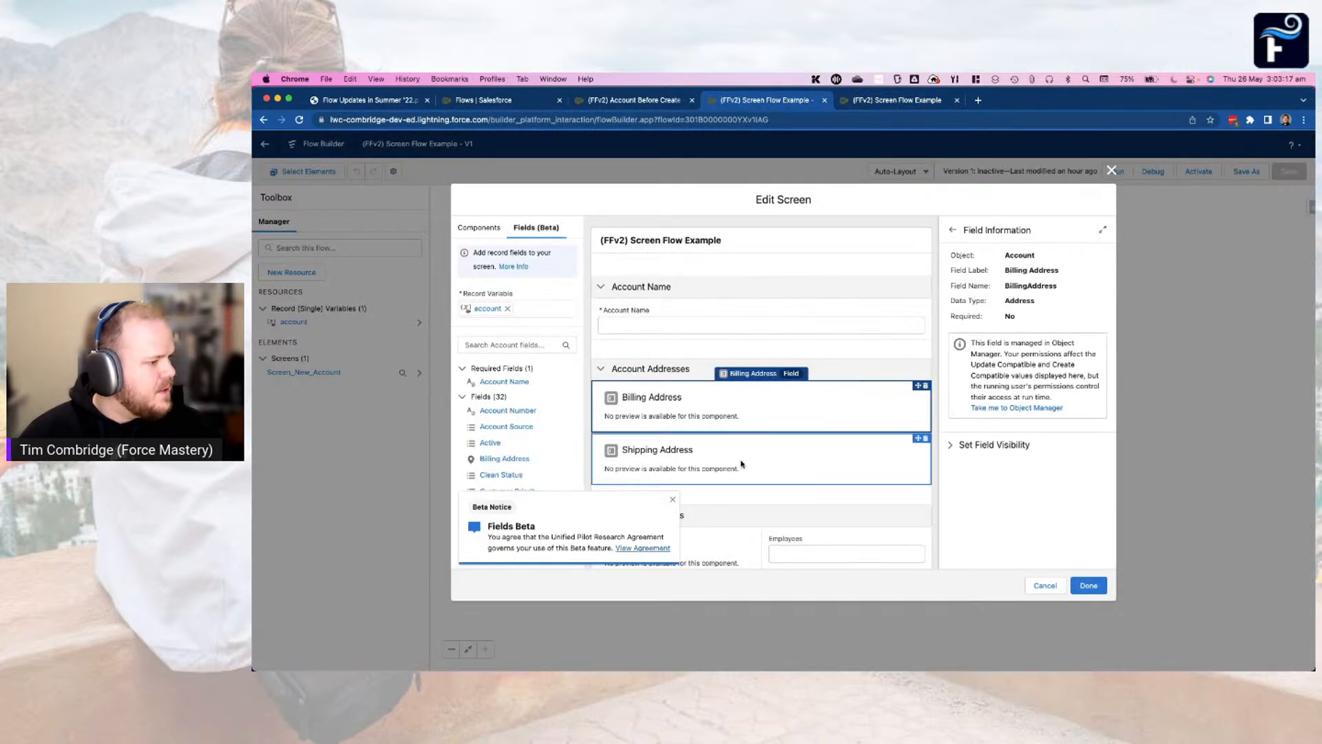
click(673, 499)
click(717, 458)
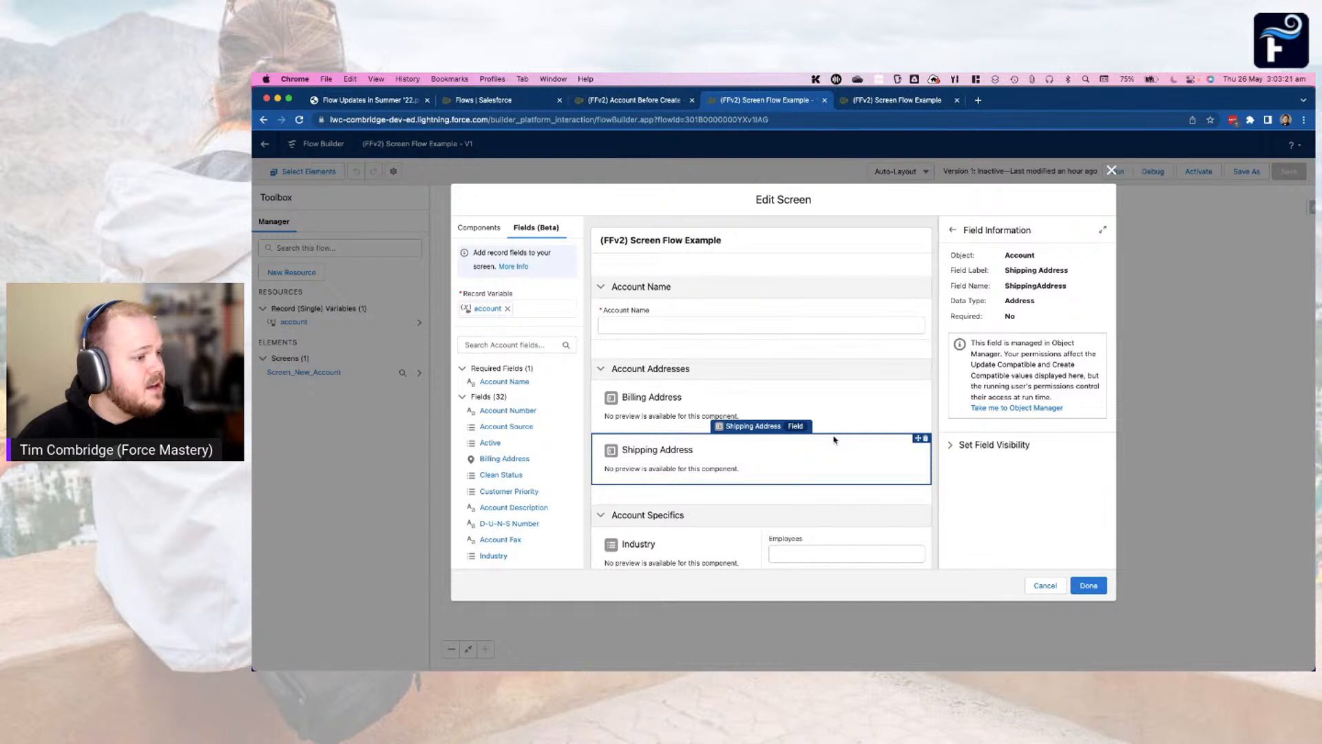
key(ctrl+Tab)
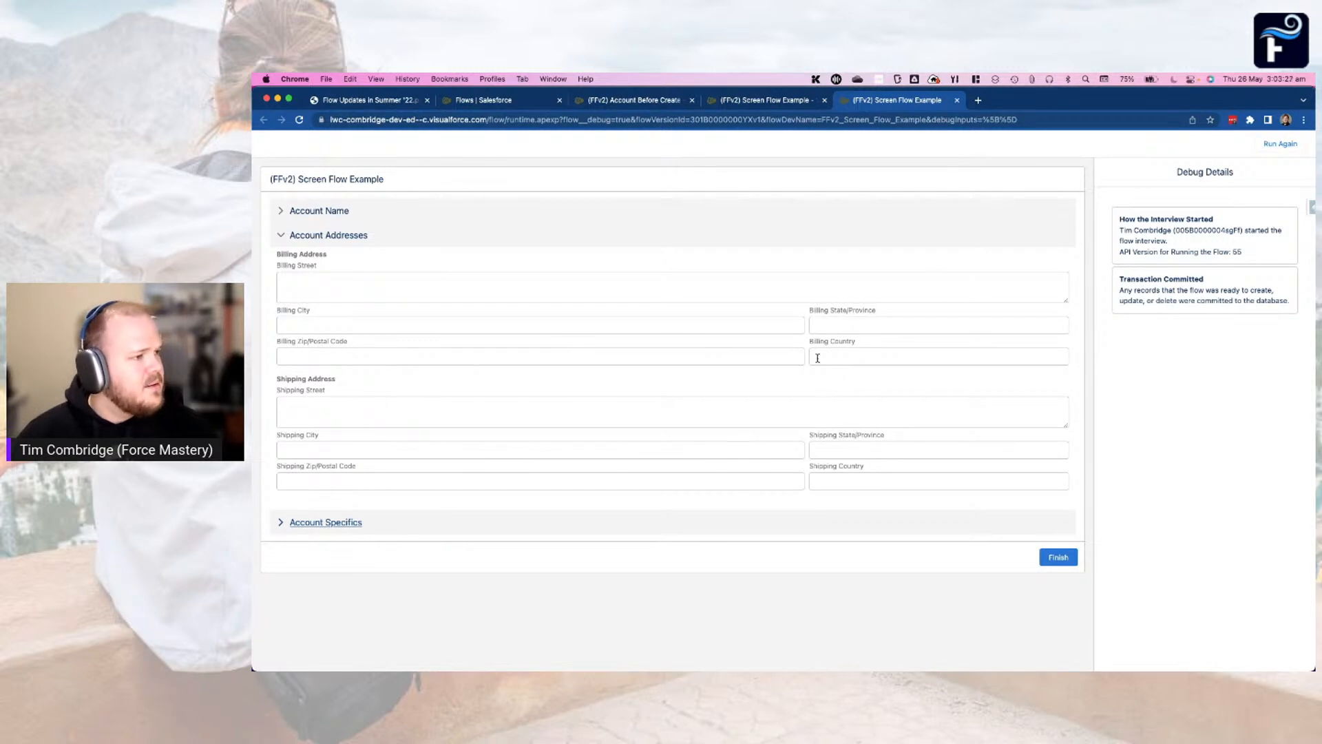
key(ctrl+shift+Tab)
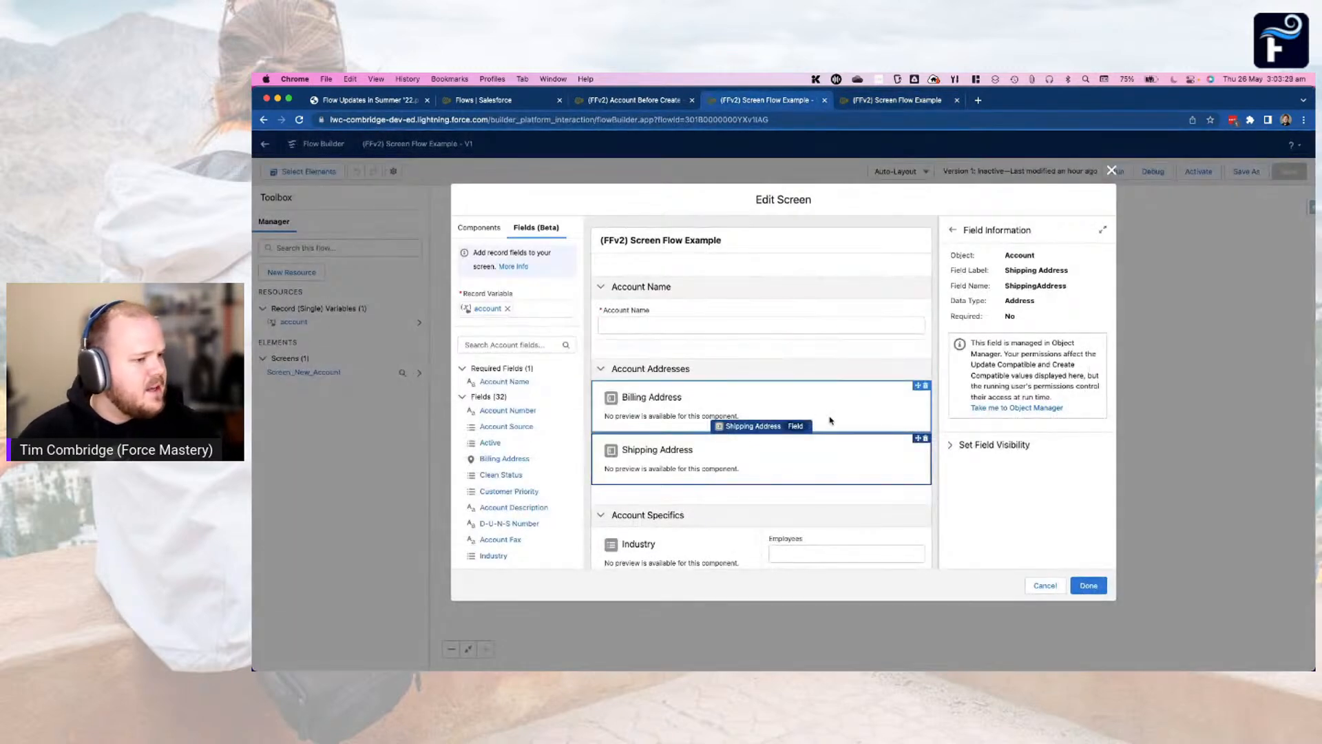
key(ctrl+Tab)
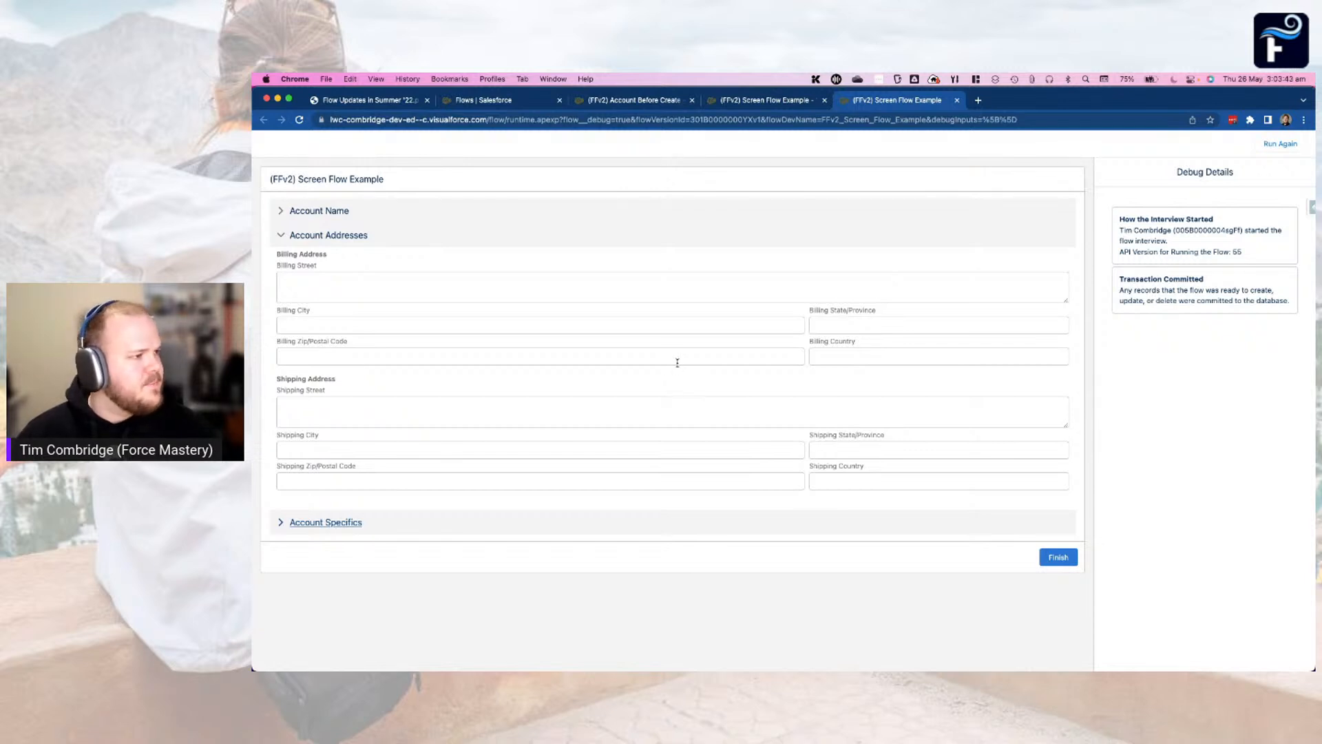
Present the Flow Updates in Summer '22 PDF full screen and go back to the Collapsible Section Headers slide
click(396, 104)
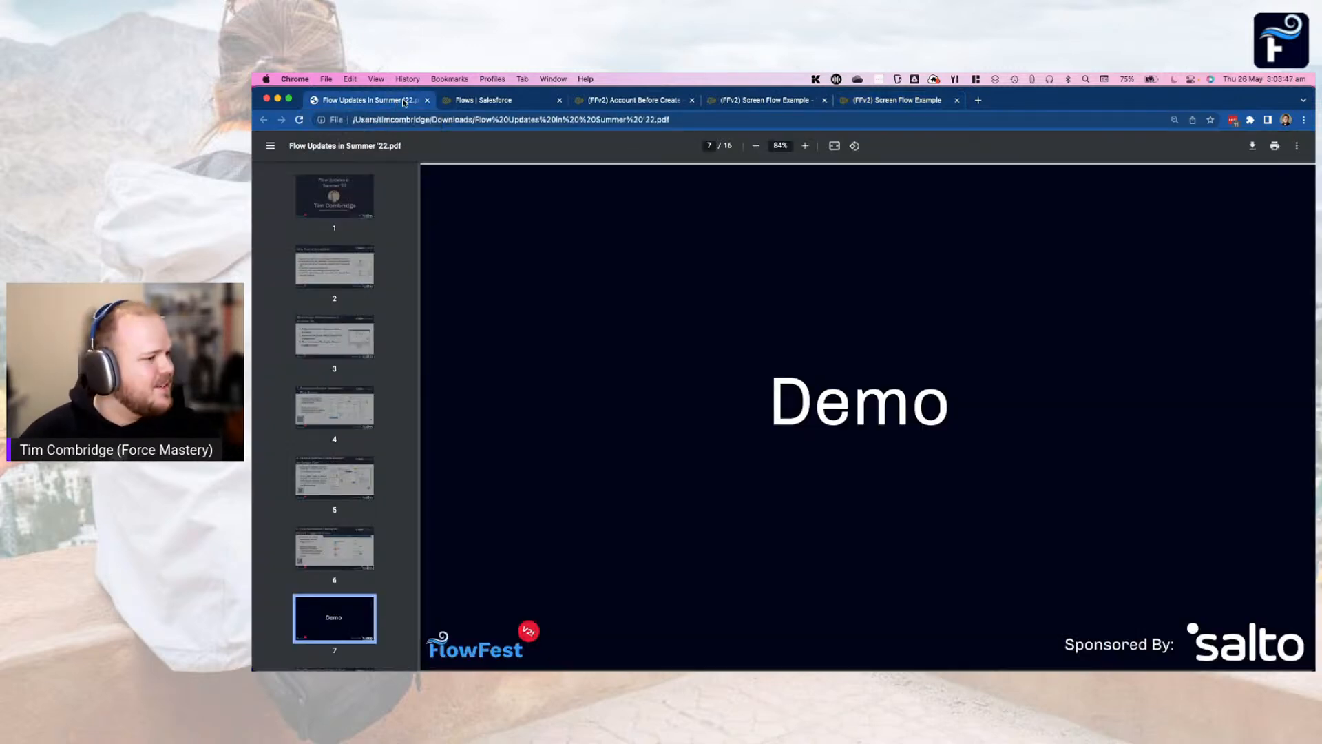
click(1295, 147)
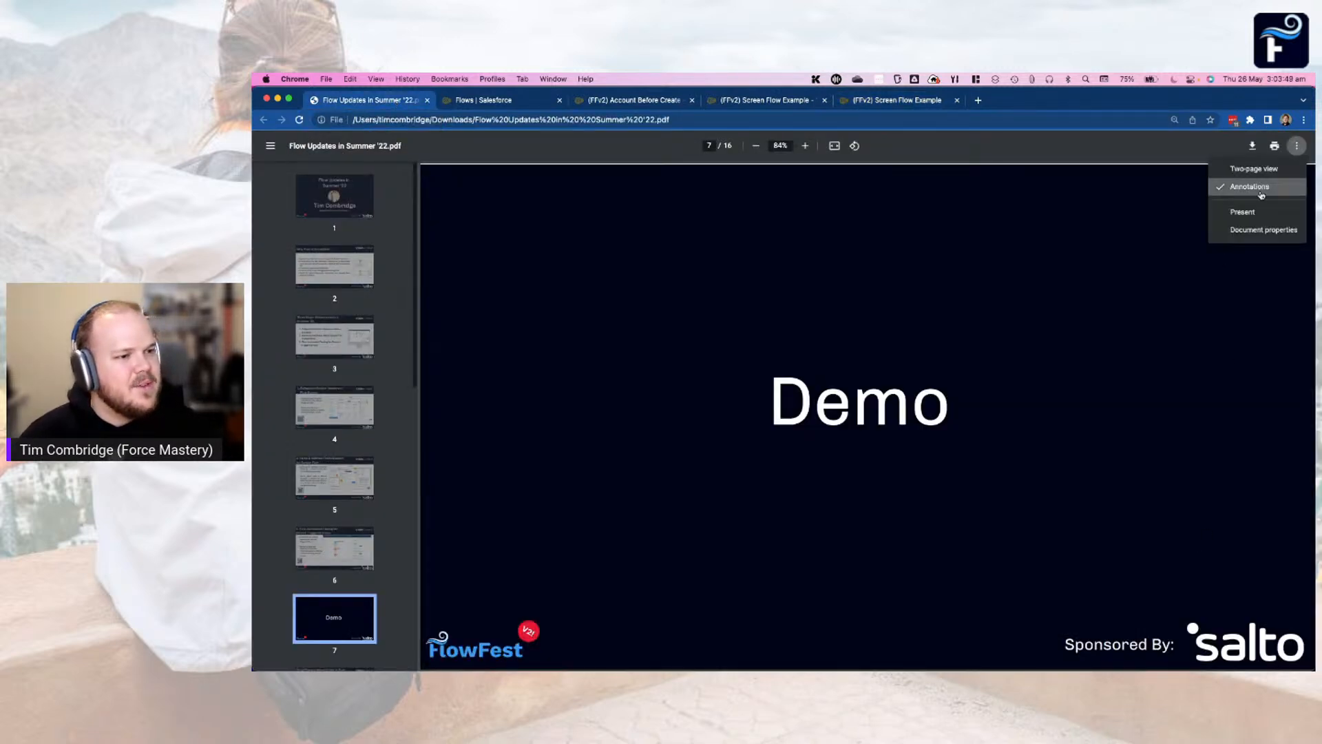
click(1256, 217)
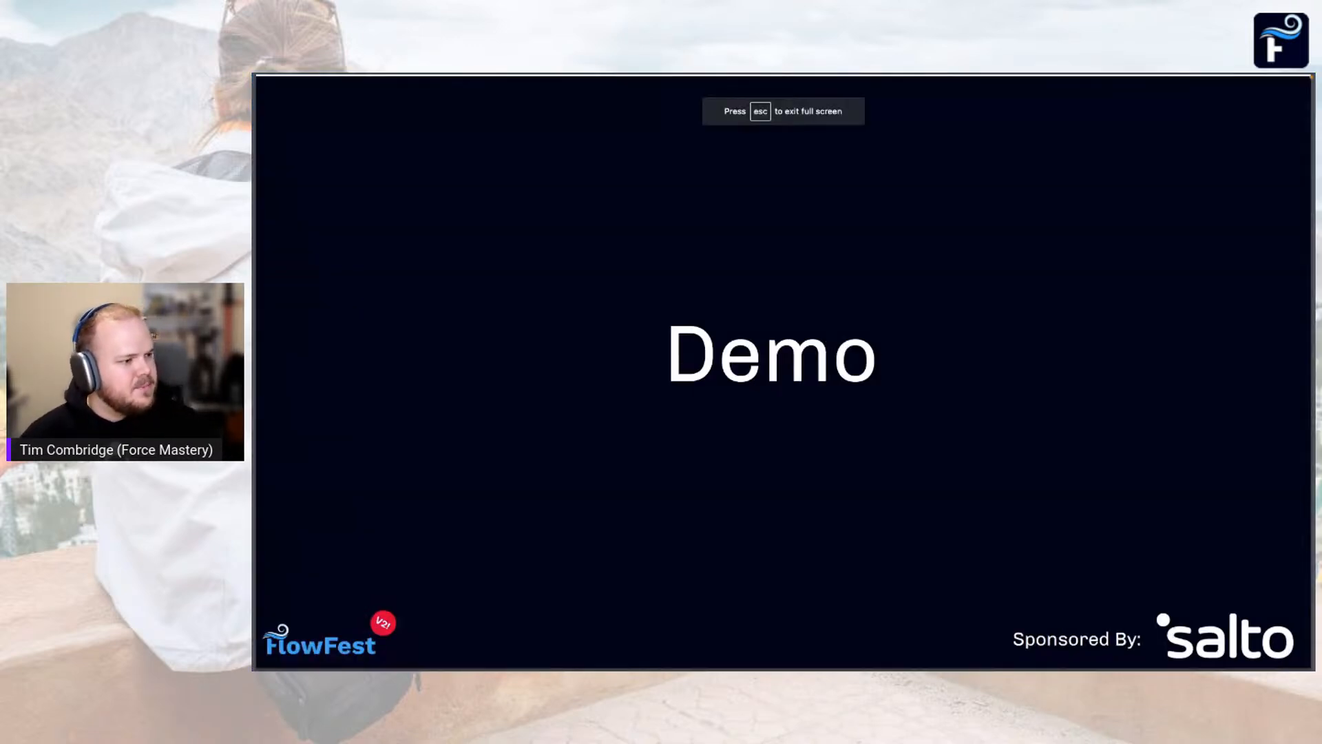
key(Left)
key(Left)
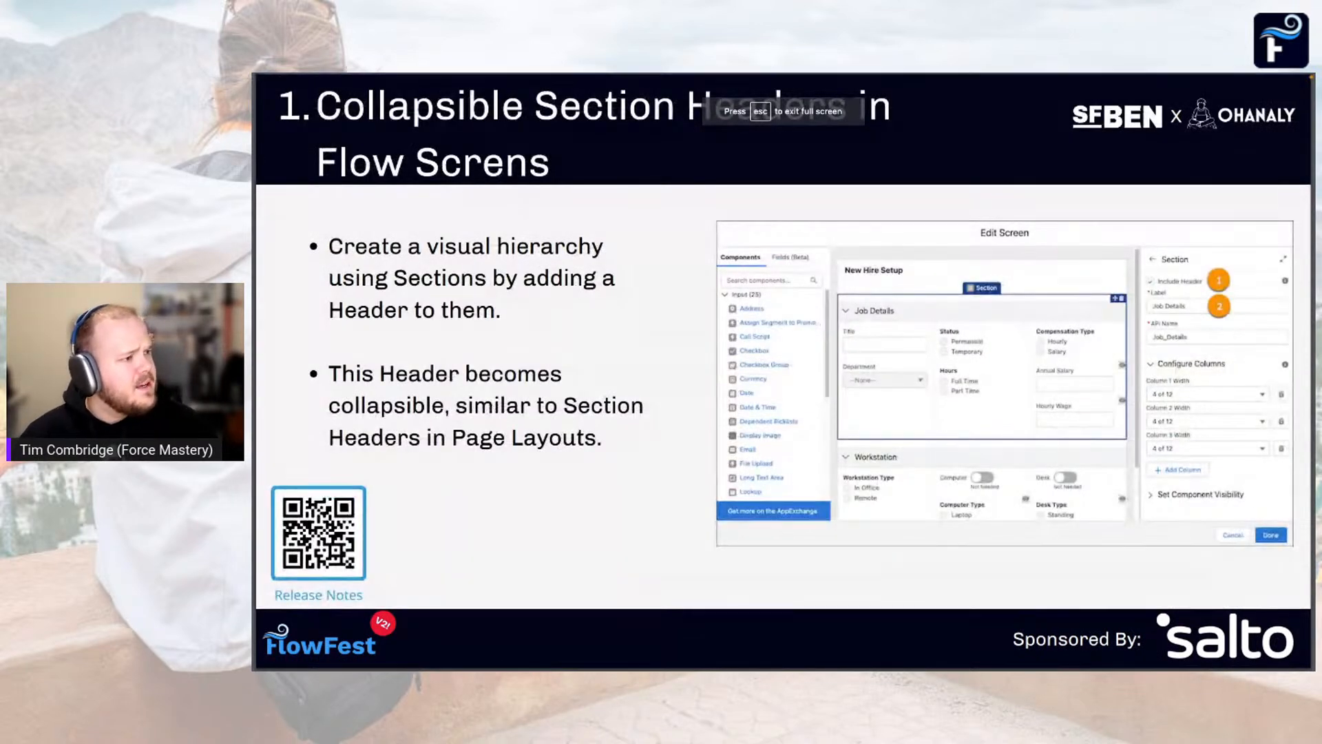
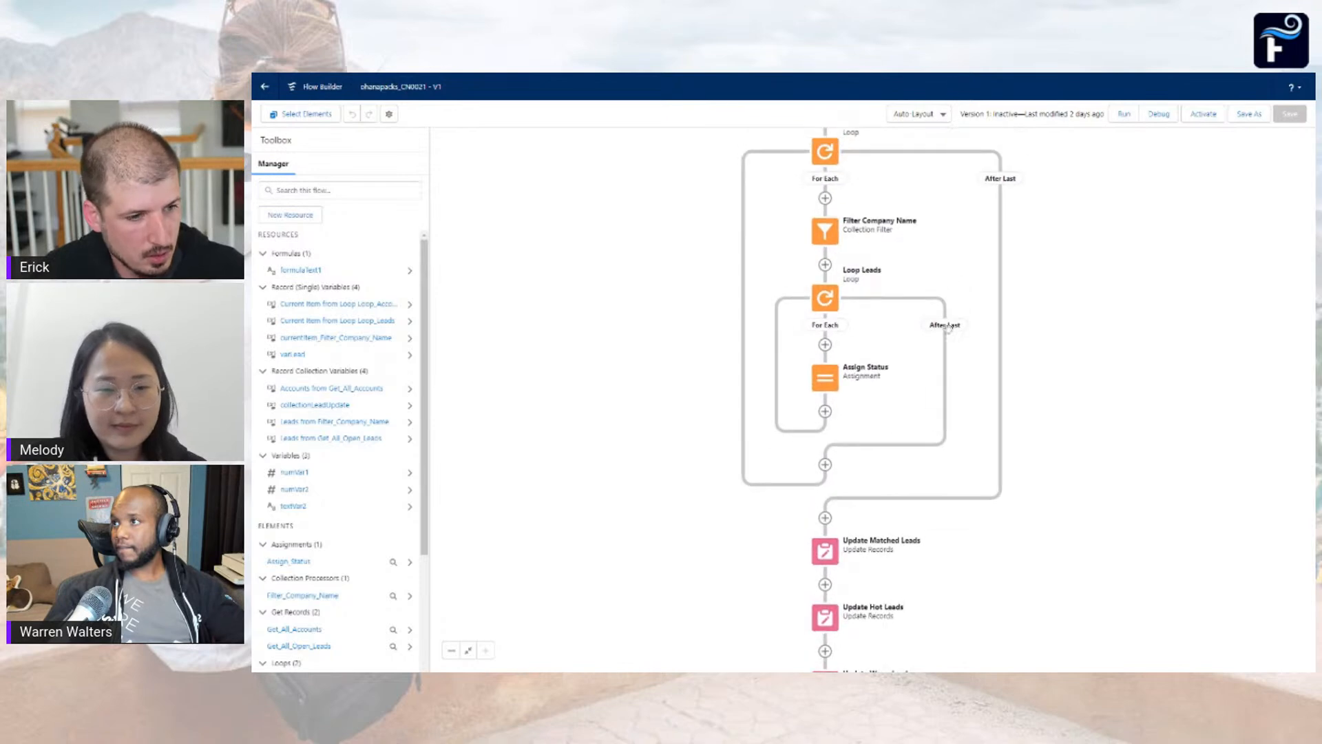
Review the collection variable and iteration direction of the Loop Leads element, leaving its settings unchanged
click(826, 300)
click(825, 401)
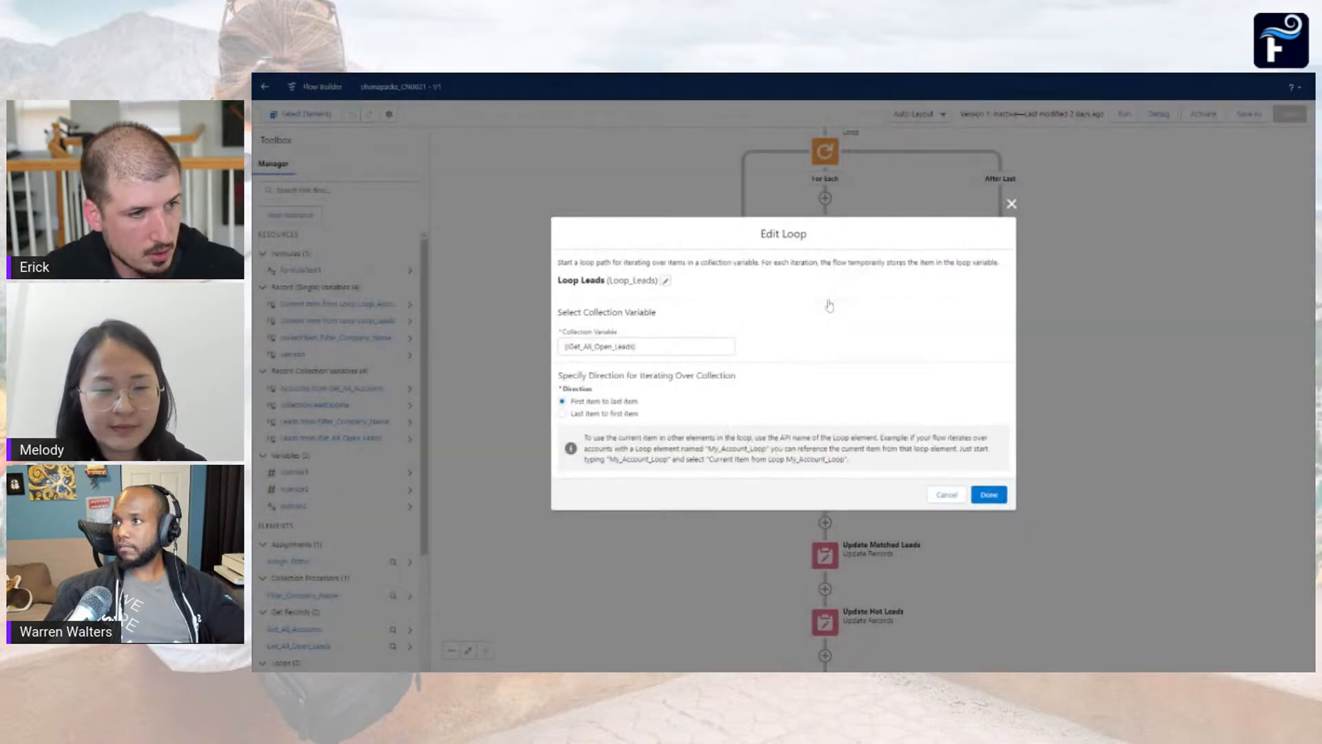
click(1011, 202)
drag(953, 234, 944, 508)
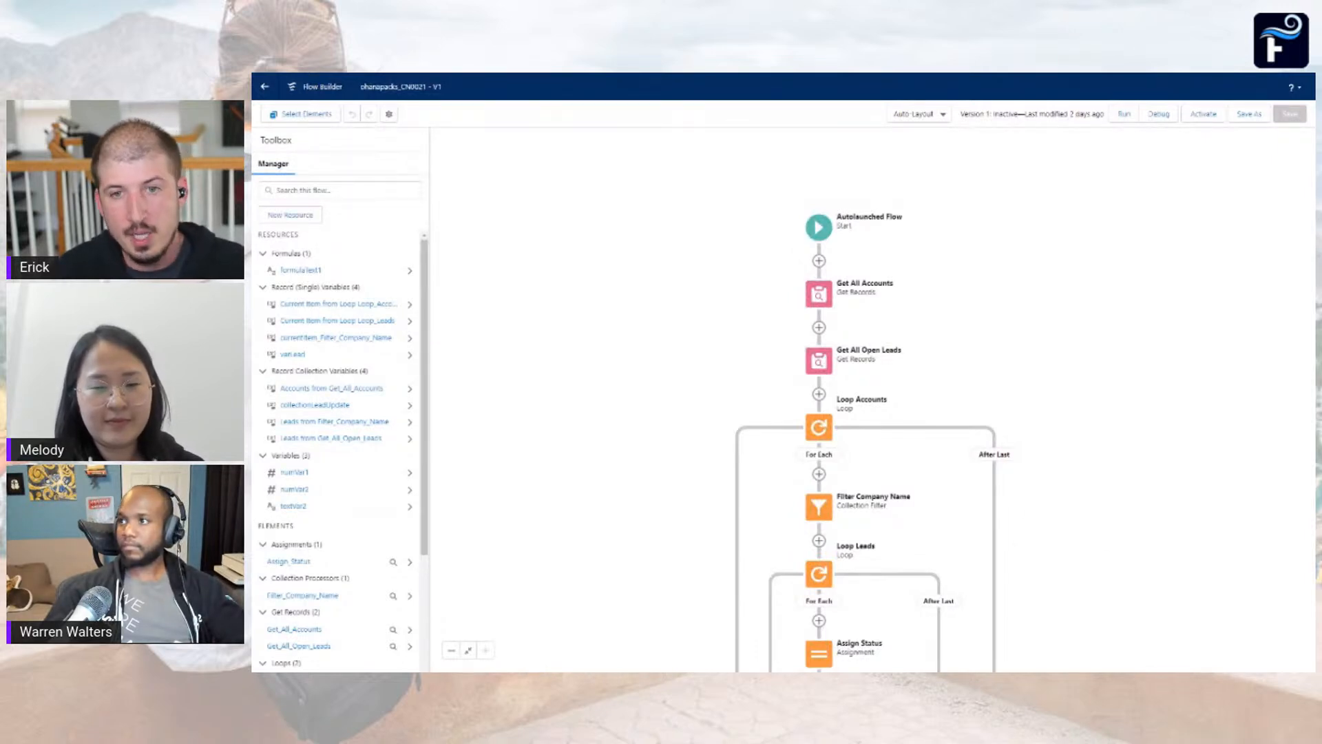
Examine the object, filter conditions and record storage settings of the Get All Open Leads element
drag(1095, 522, 1151, 437)
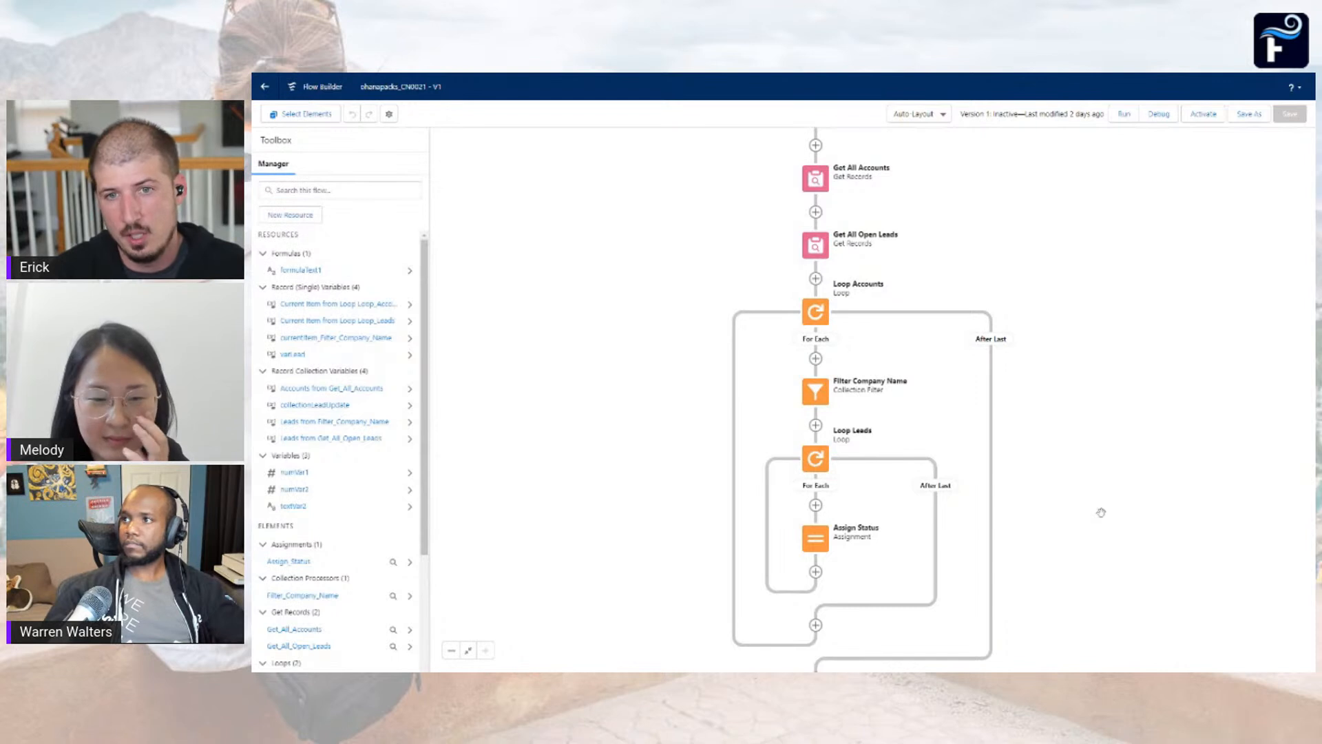
drag(1080, 514, 1094, 480)
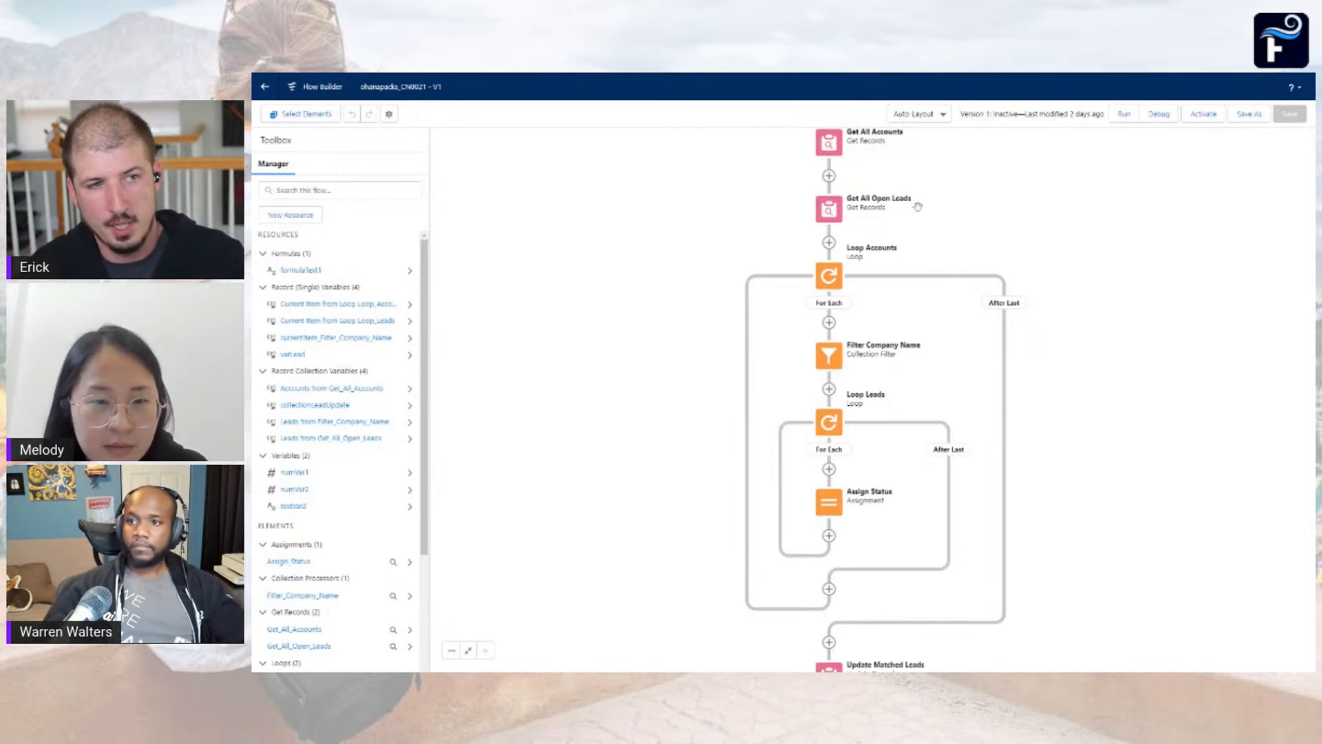
drag(917, 206, 920, 236)
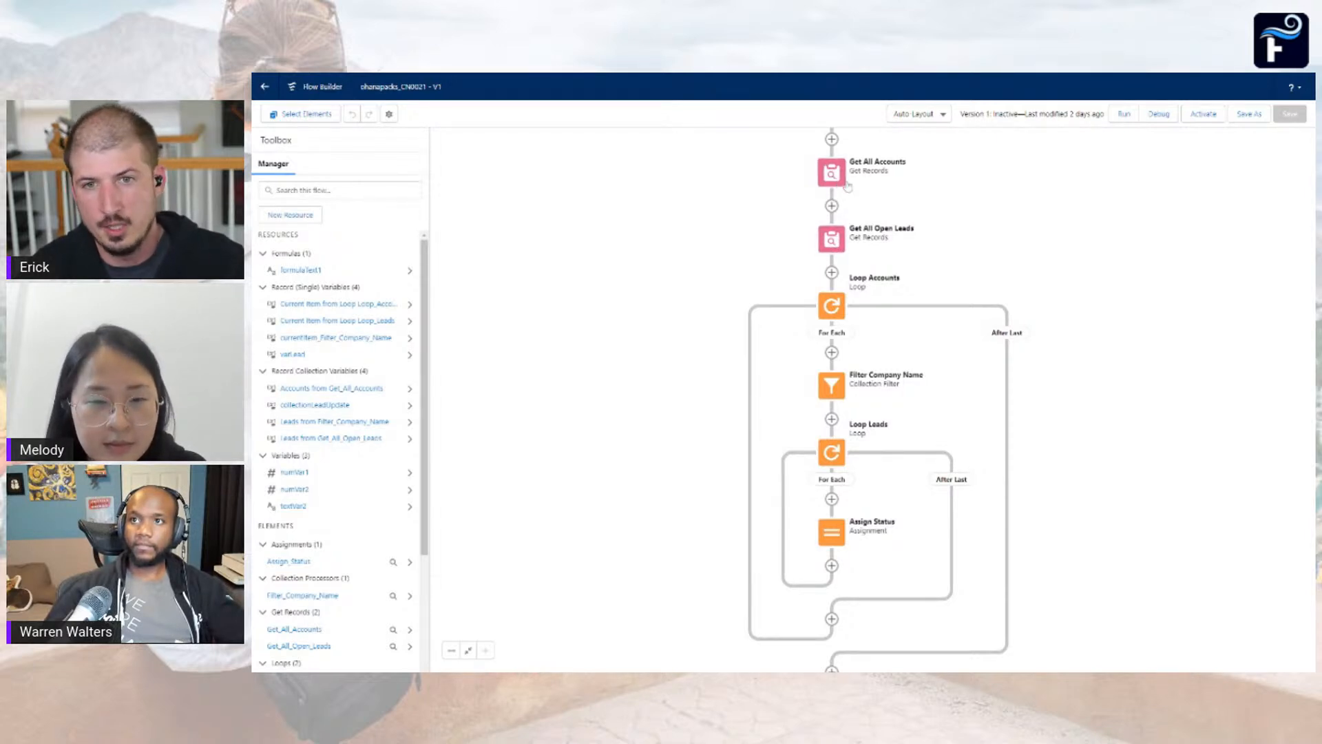
double_click(829, 252)
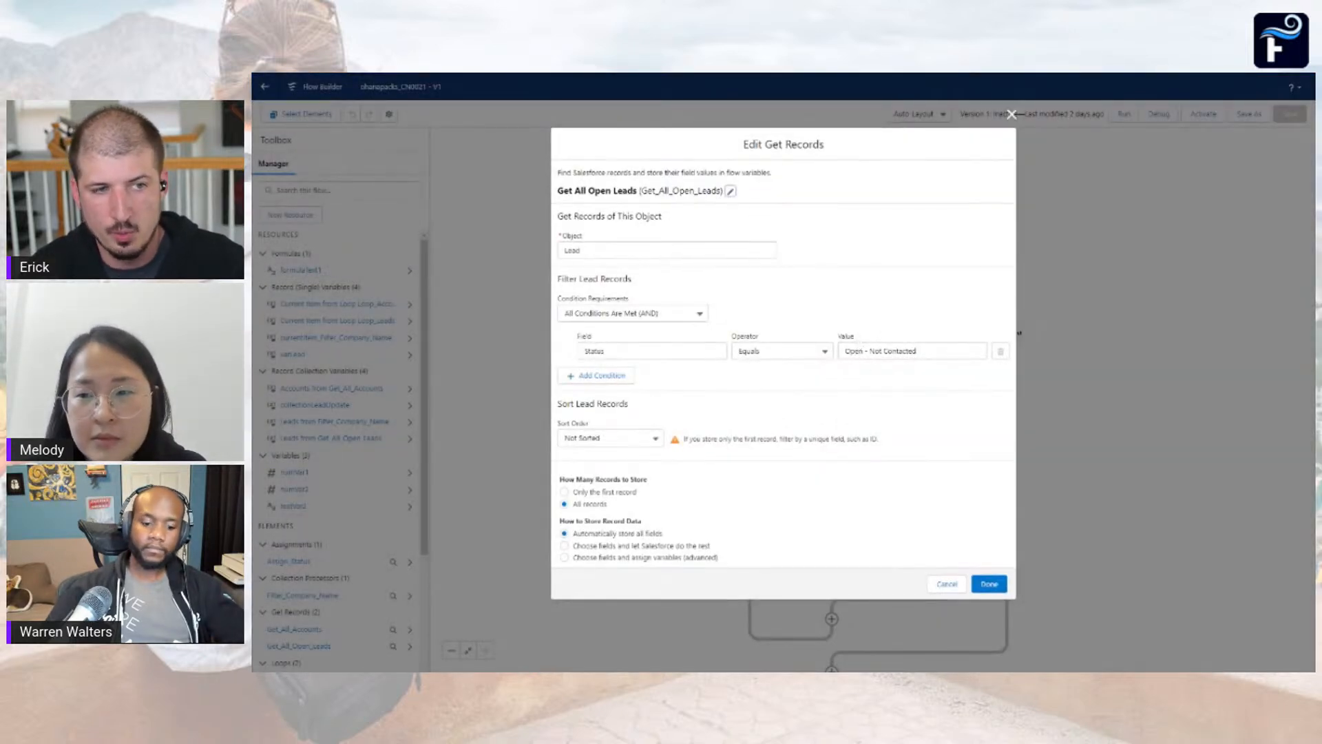
click(949, 585)
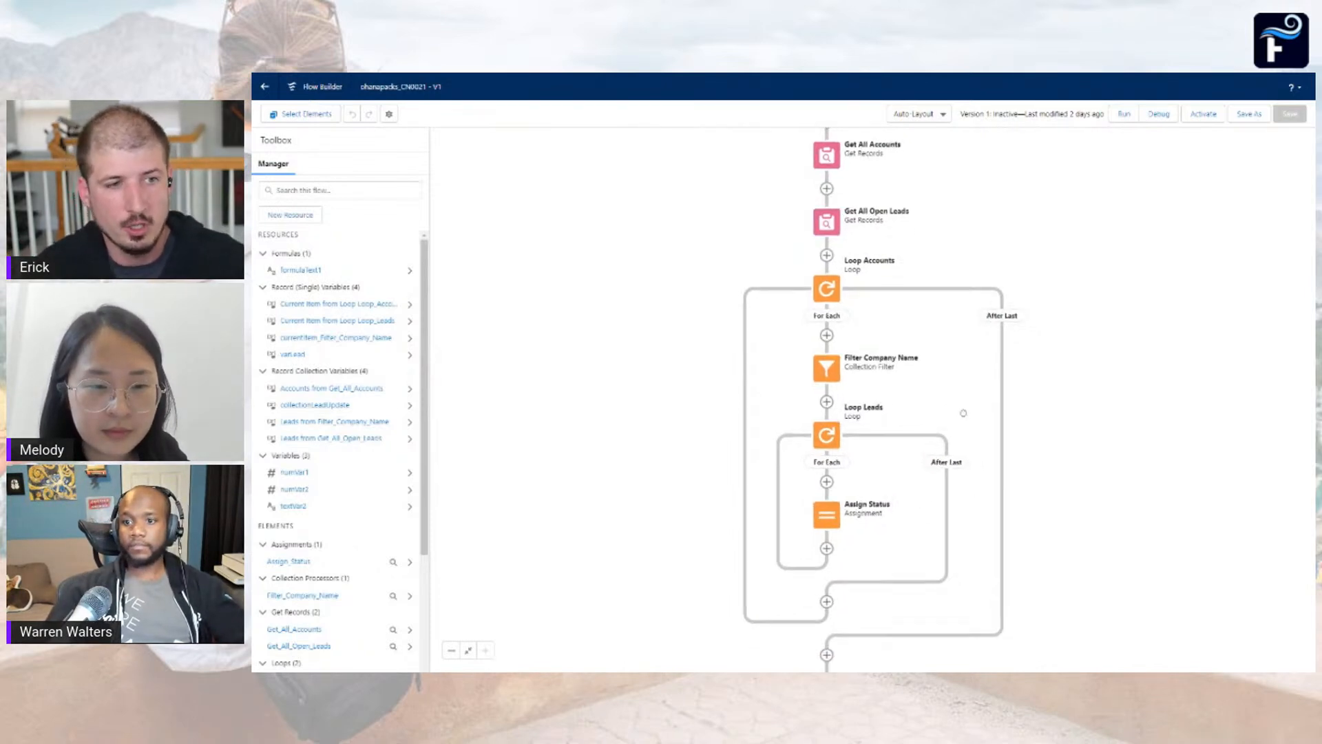
Examine the source collection and company condition of the Filter Company Name collection filter
scroll(950, 420, down, 1)
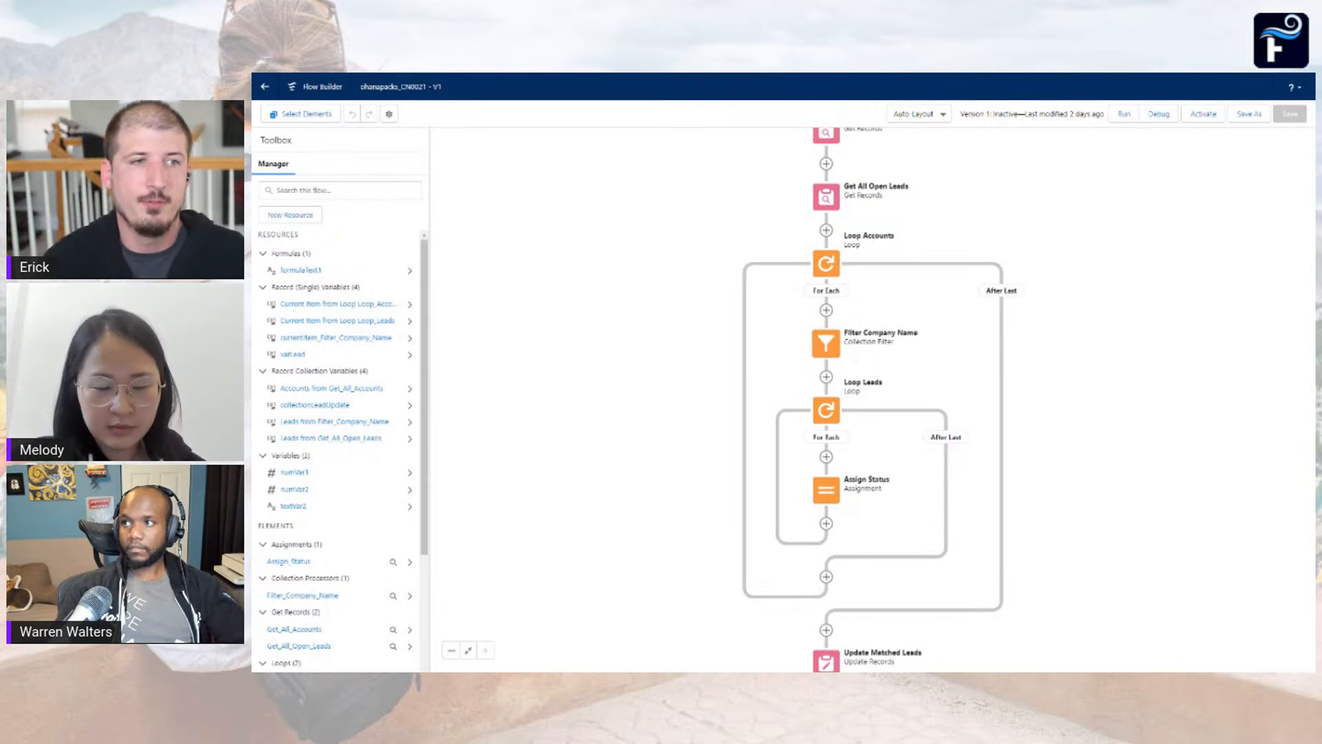
double_click(820, 345)
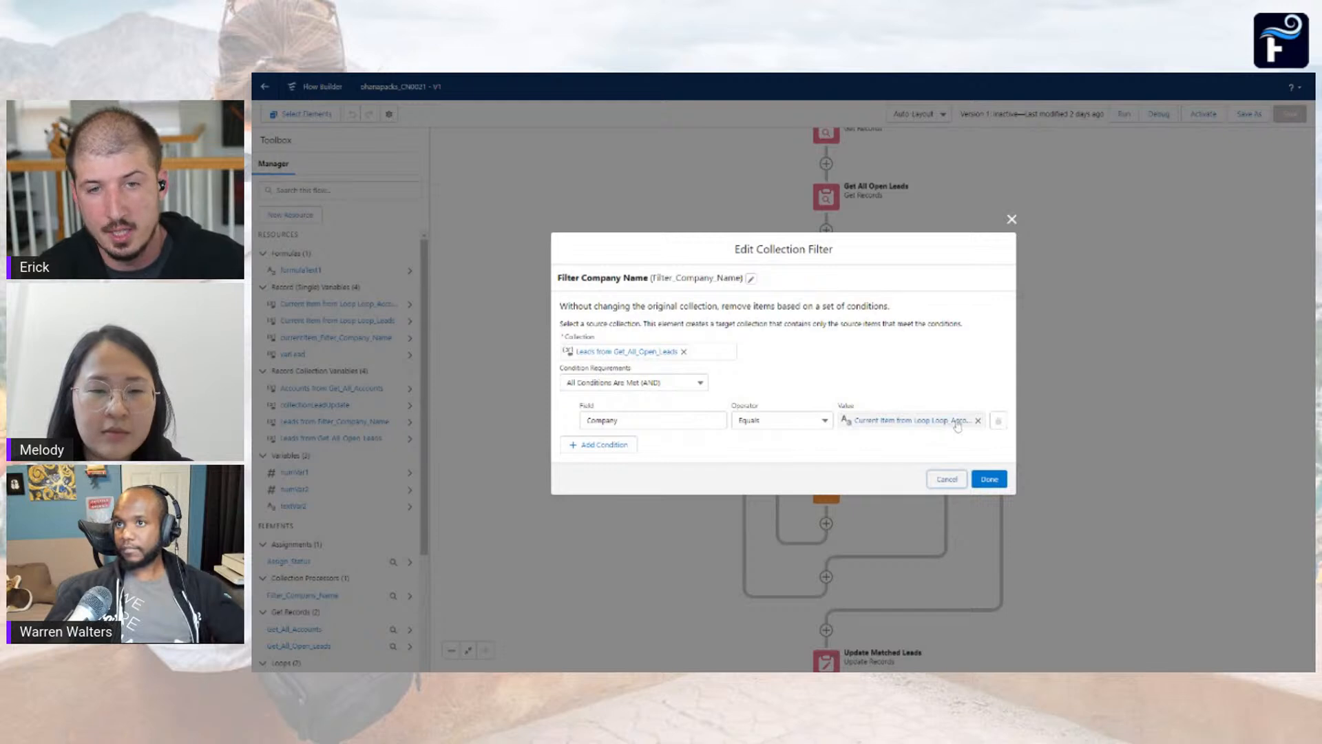
click(956, 476)
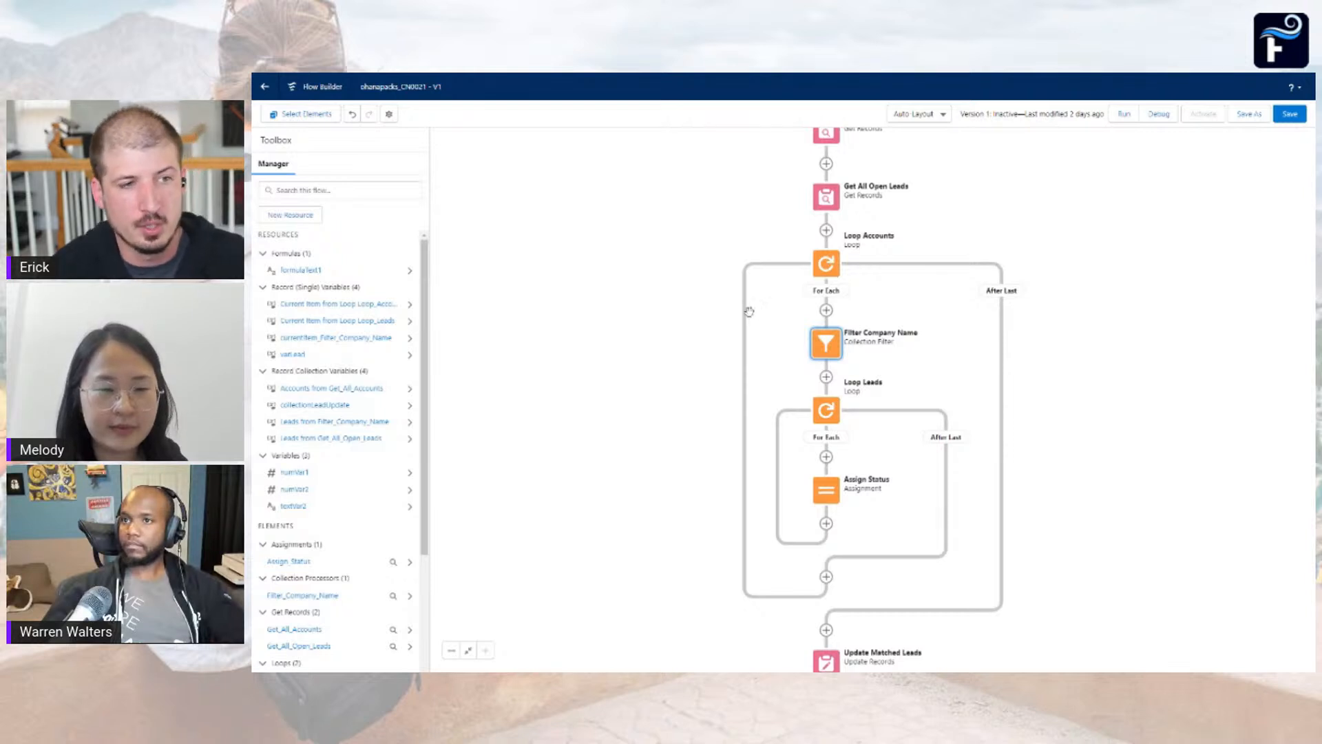
click(830, 411)
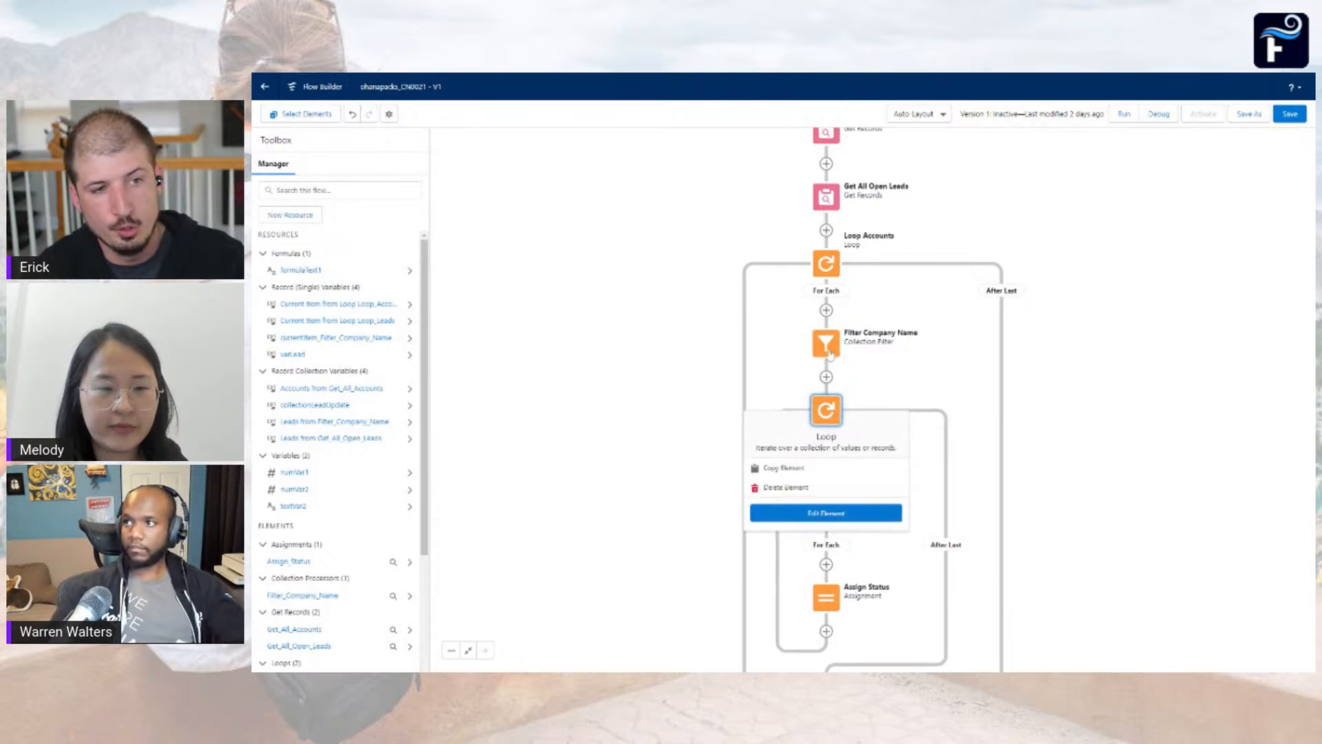
click(891, 360)
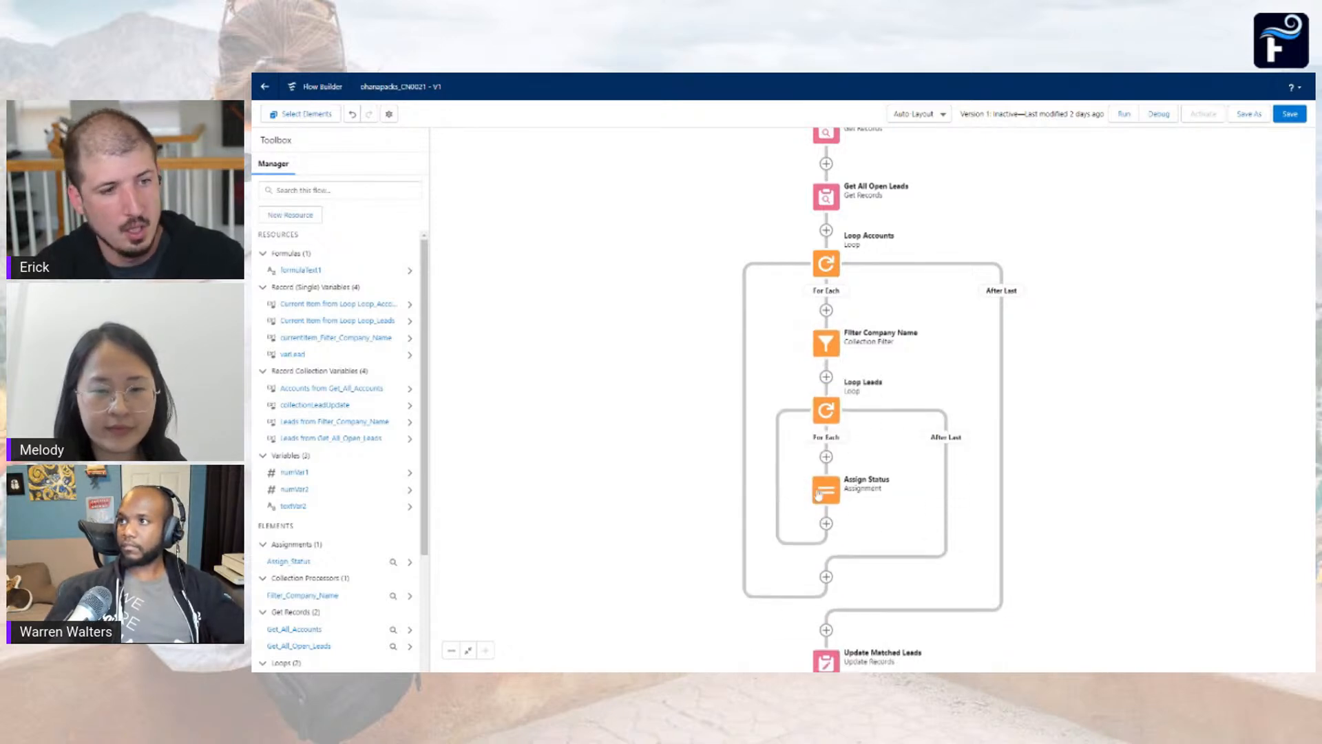
Add another assignment row to the Assign Status element with varLead > Lead ID as its variable
double_click(823, 485)
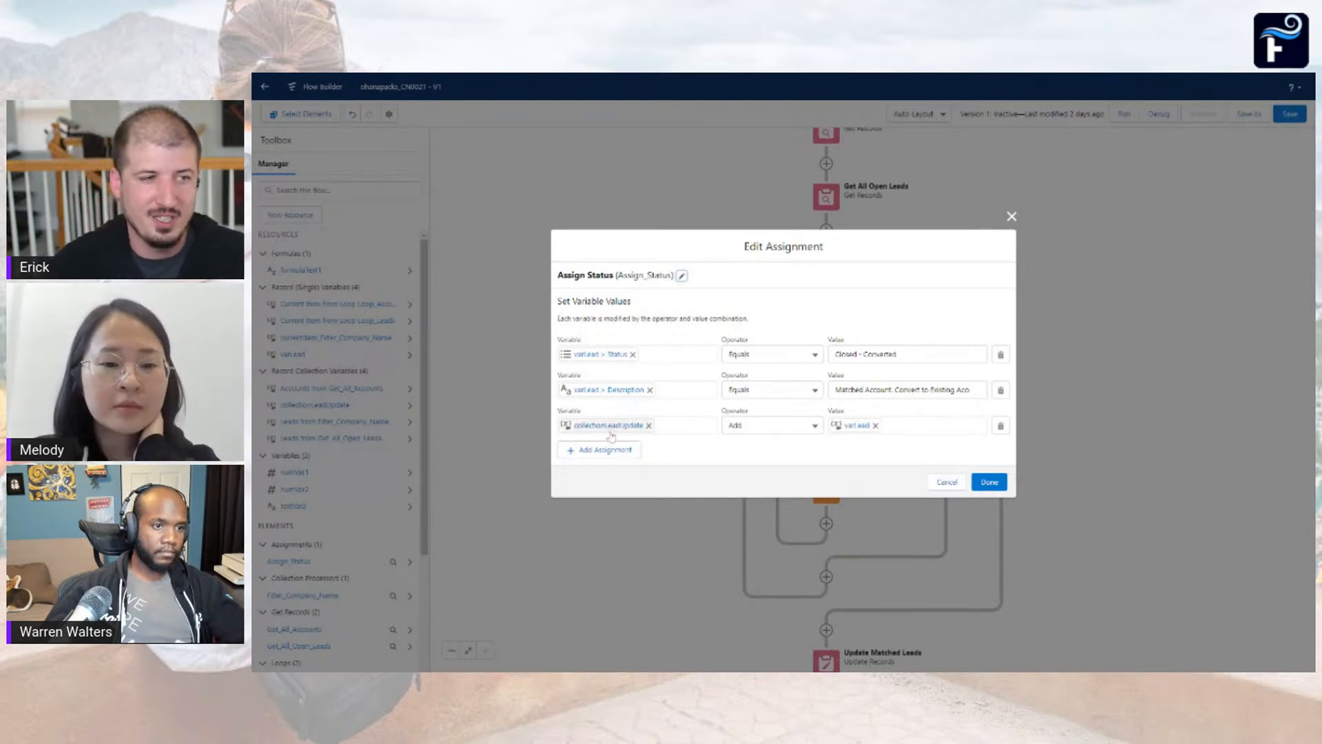
click(627, 452)
click(628, 443)
text(varL)
click(634, 421)
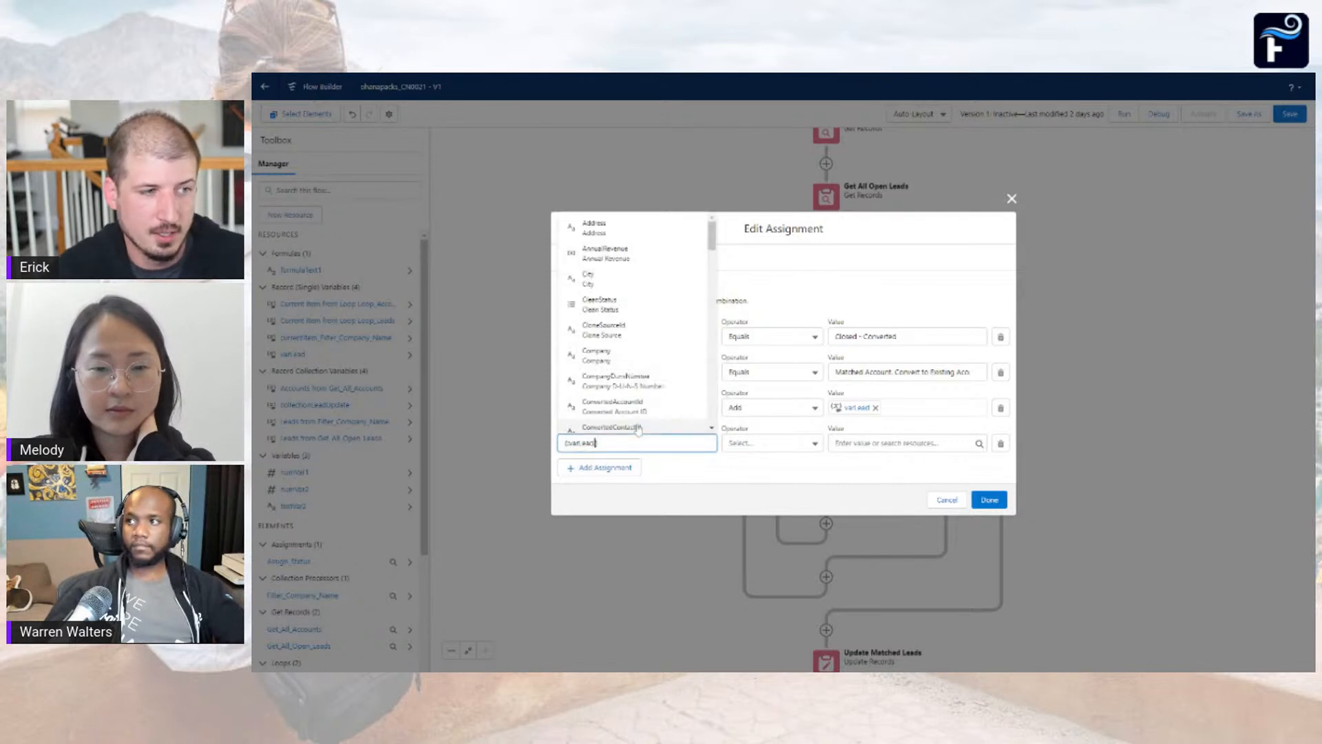
text(Id)
click(677, 387)
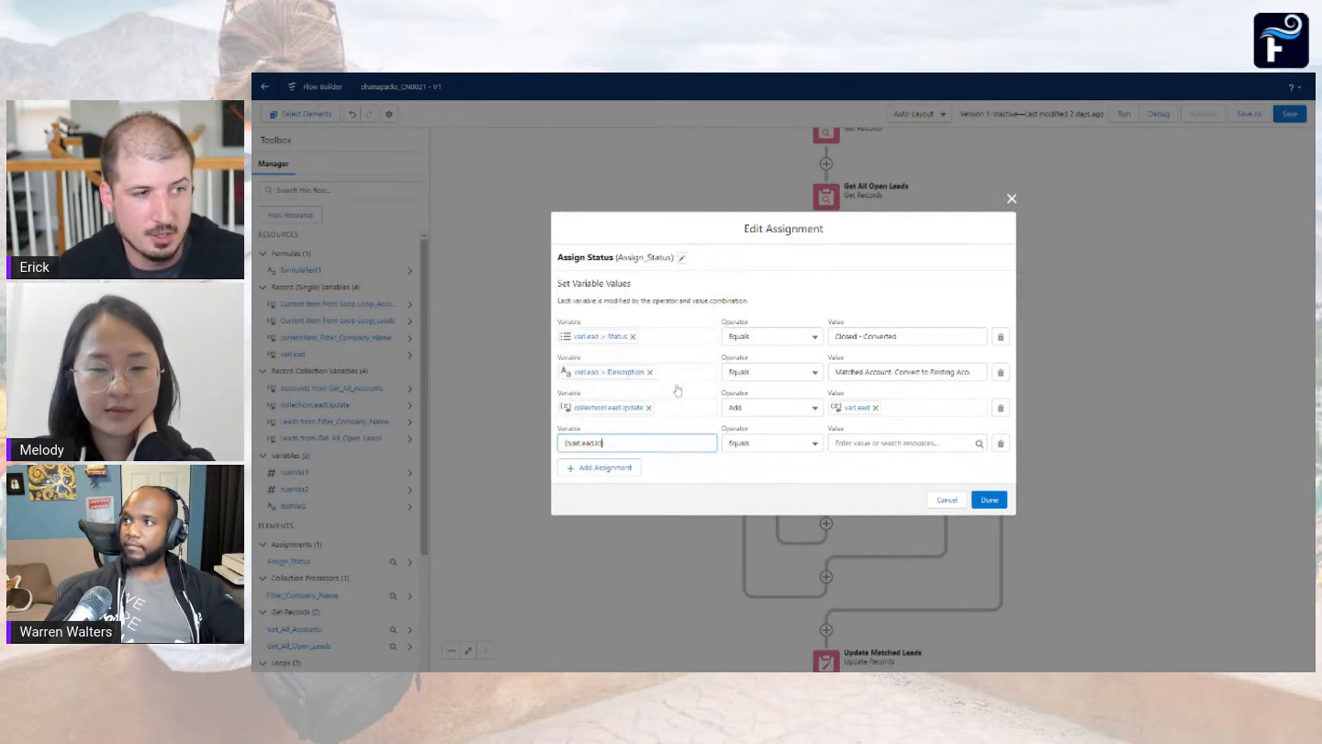
Try the Id of the current Loop_Leads item as the new assignment's value, then discard the Assign Status edits
click(892, 443)
text(loo)
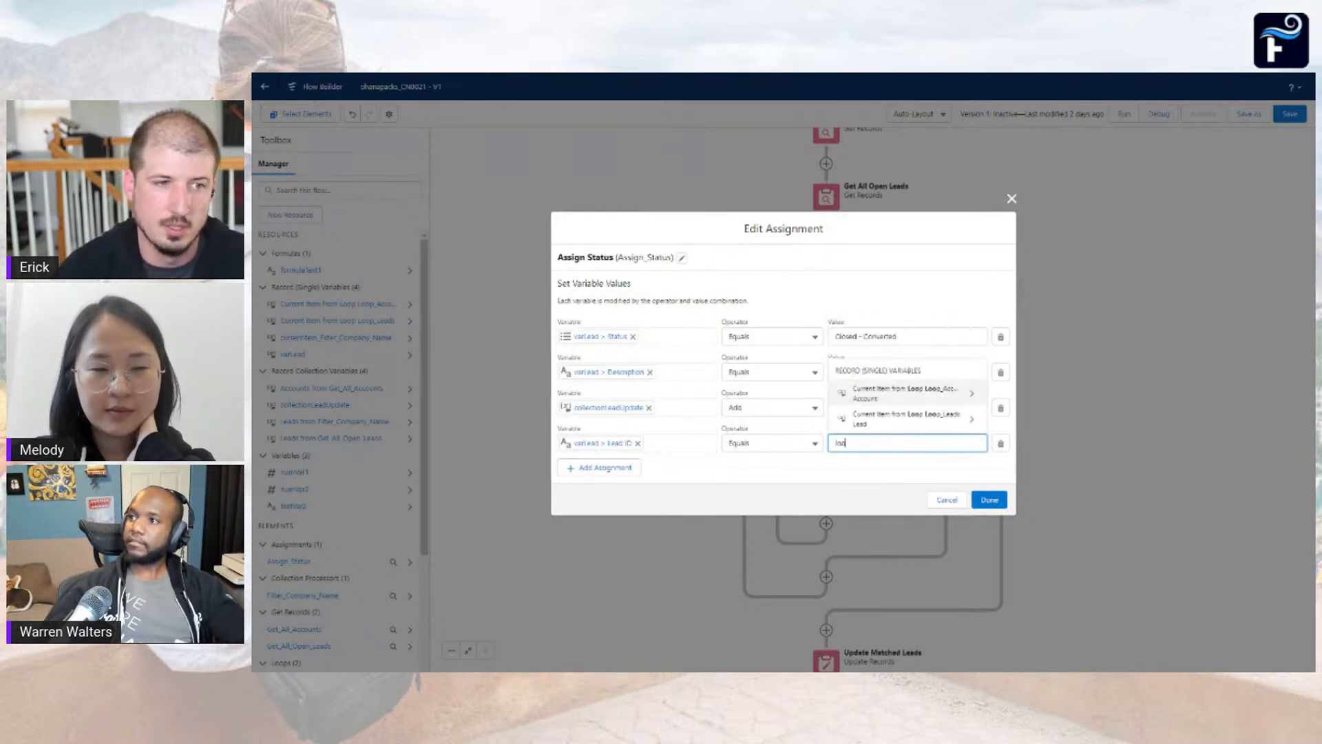
click(902, 418)
scroll(899, 344, down, 2)
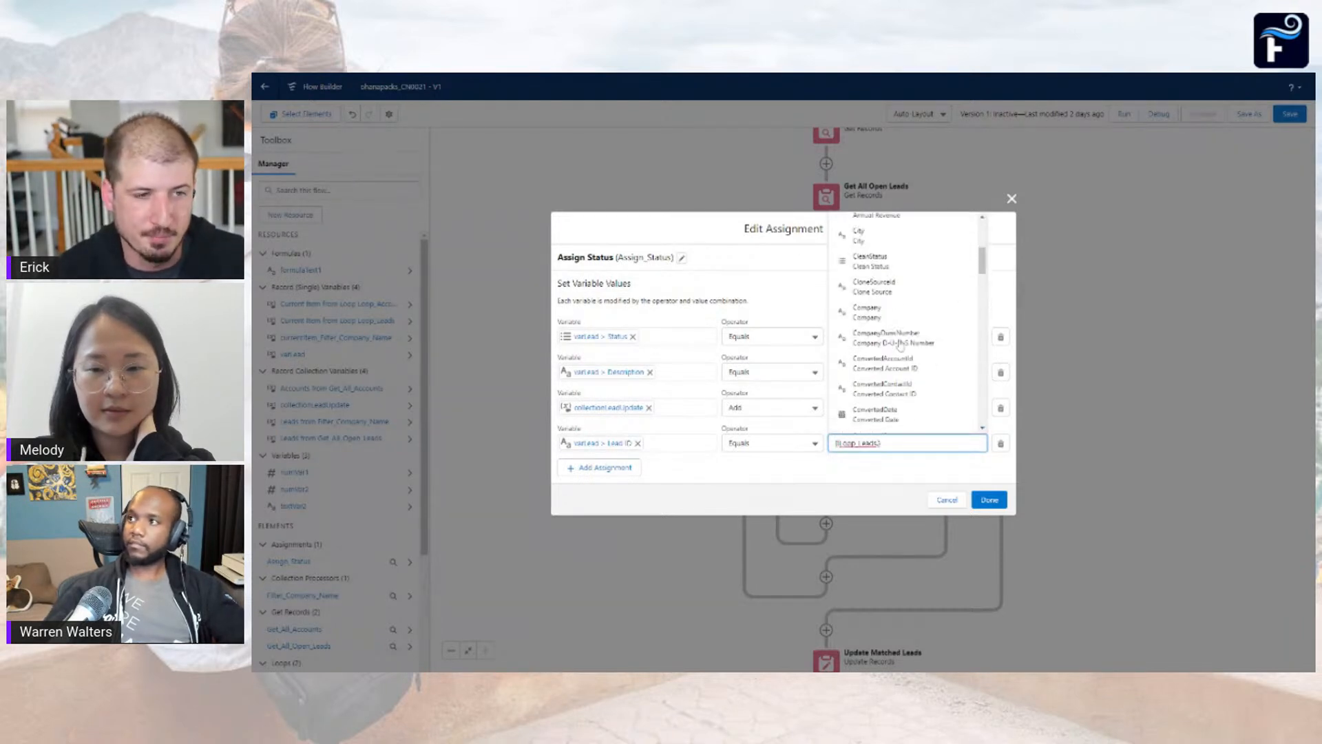
scroll(900, 331, down, 5)
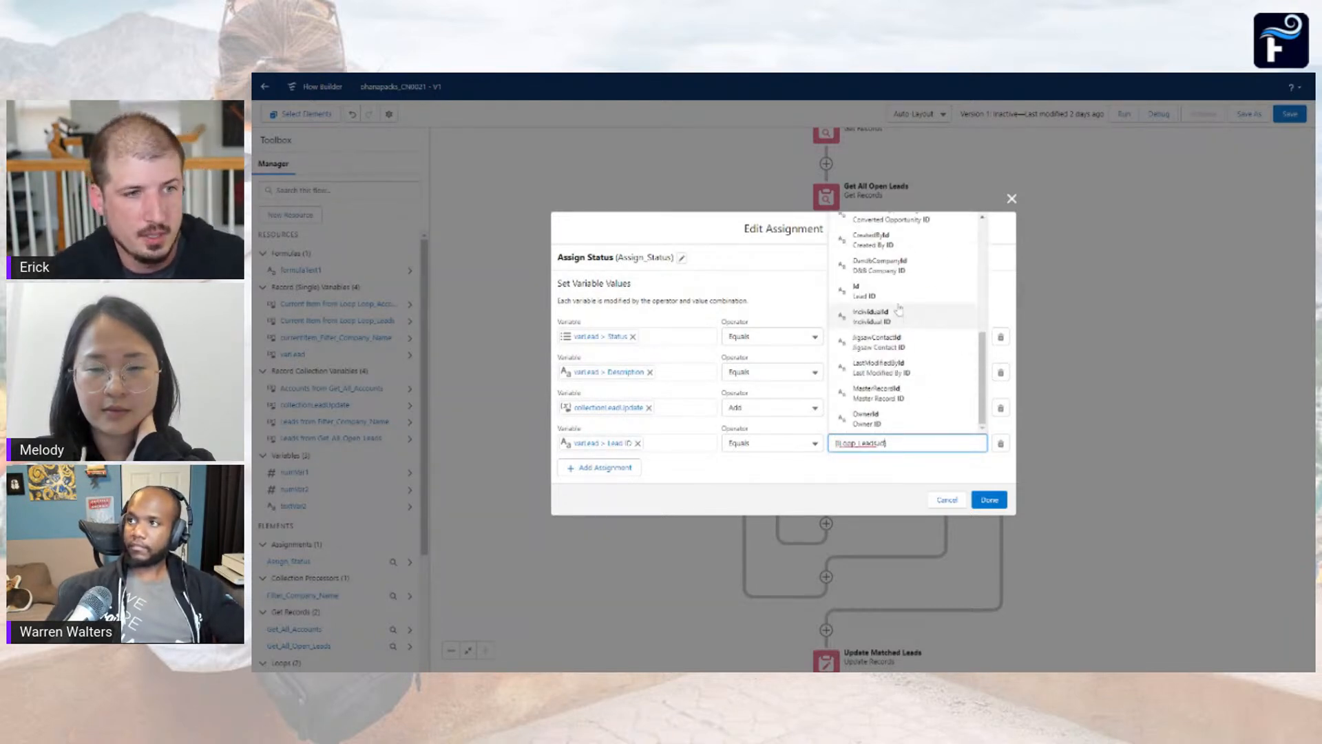
click(897, 306)
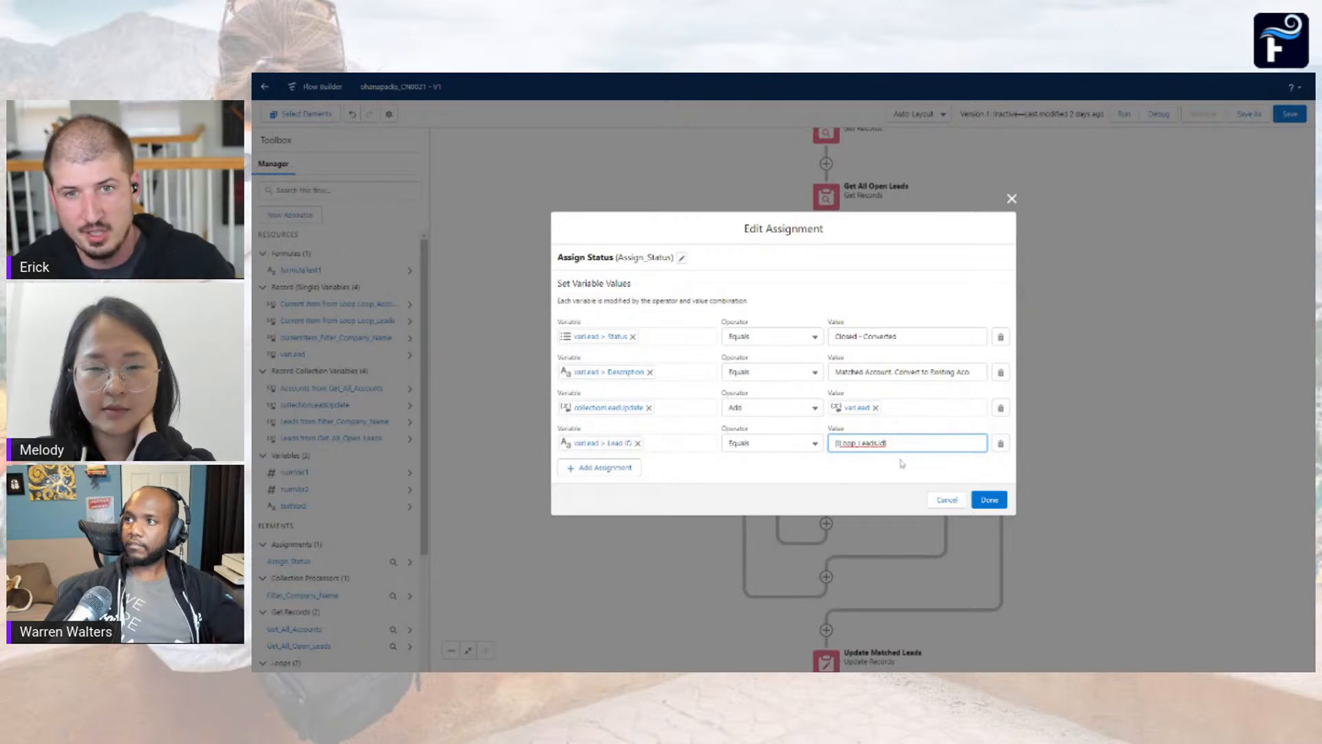
click(962, 499)
Check which collection the inner Loop Leads element iterates over, and close it without changes
click(826, 412)
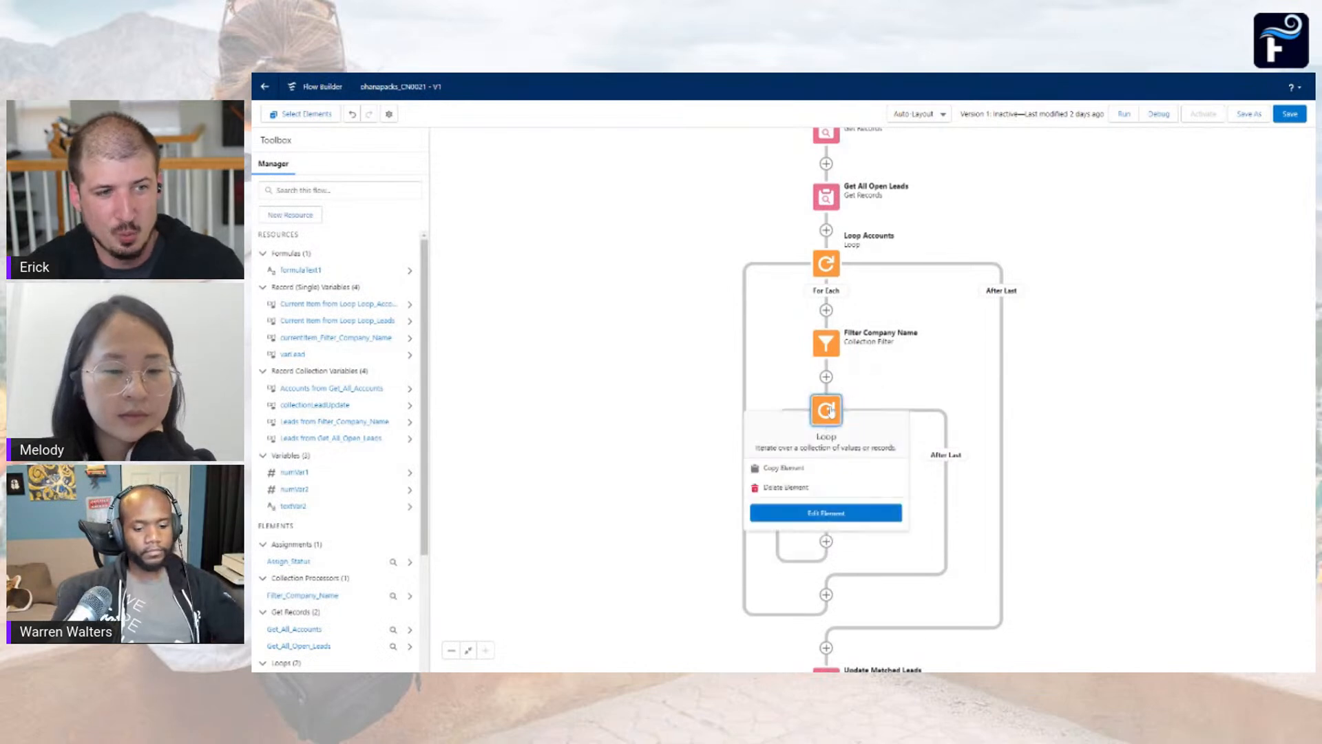
double_click(828, 412)
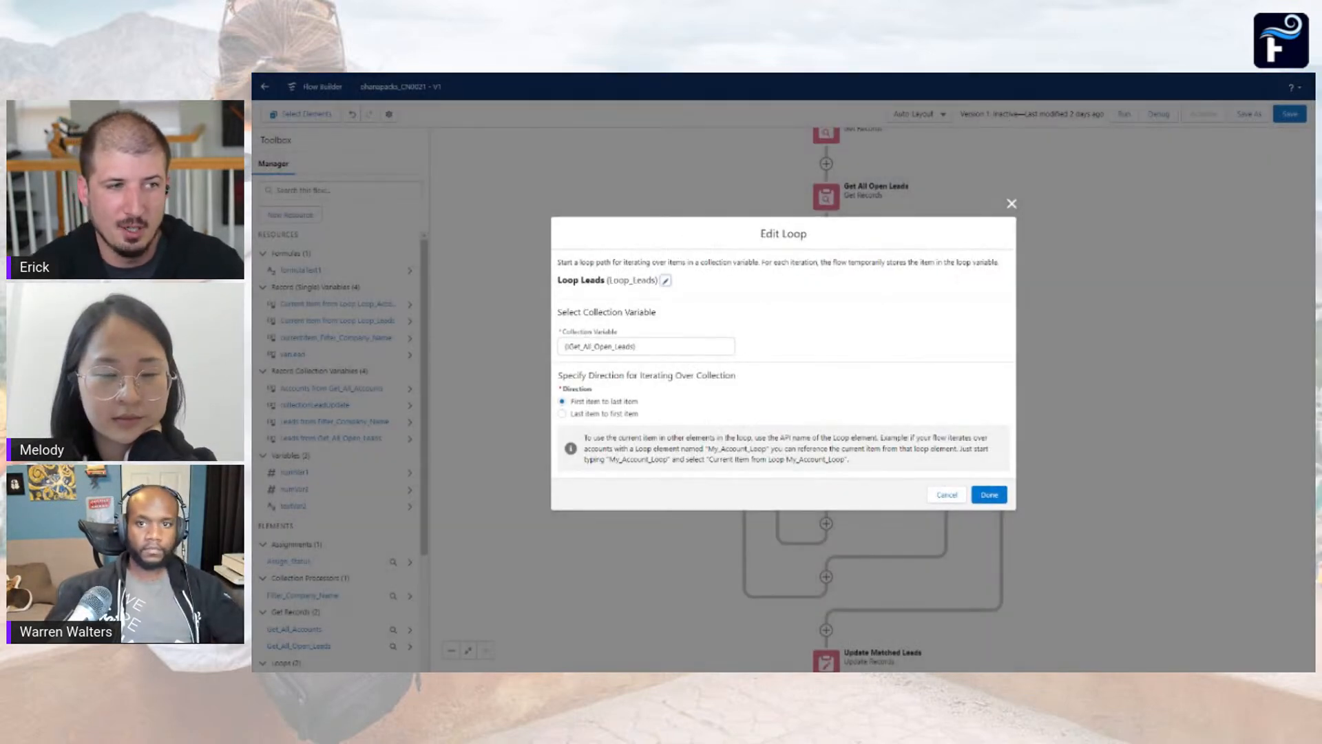
click(646, 346)
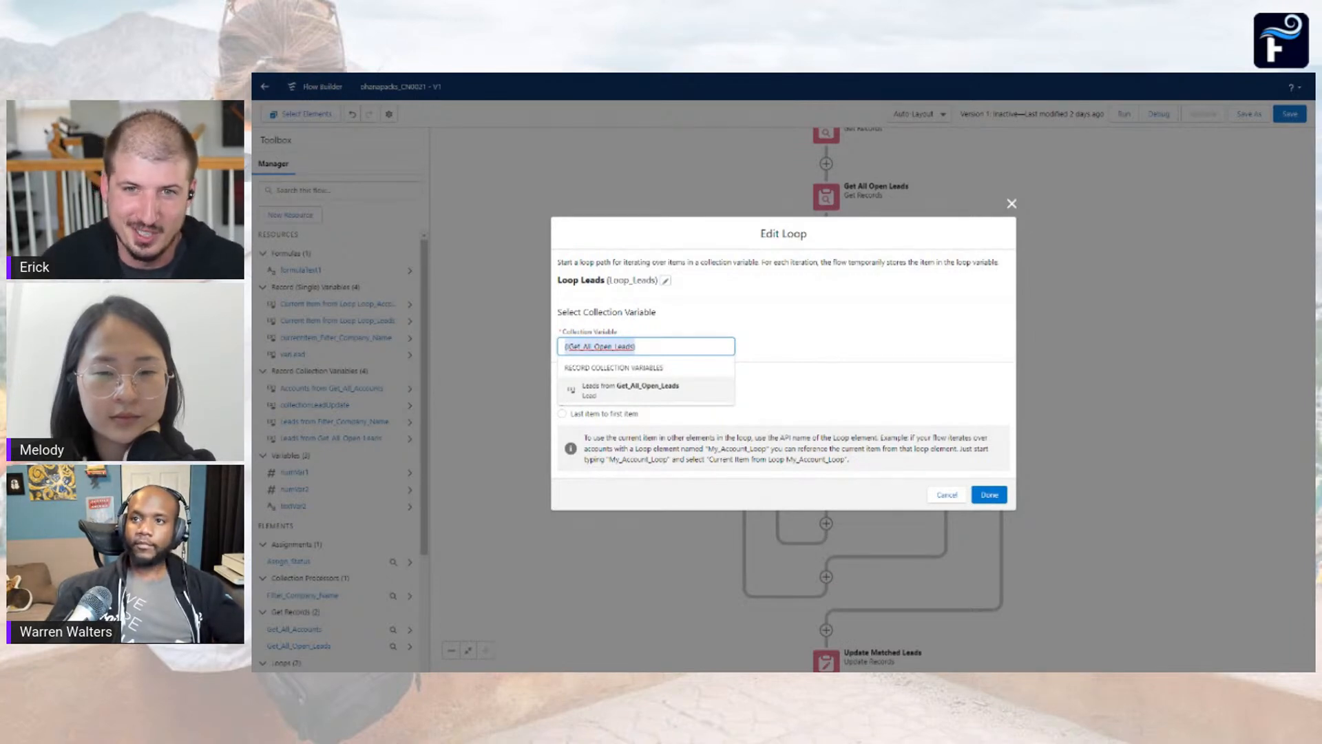
click(949, 495)
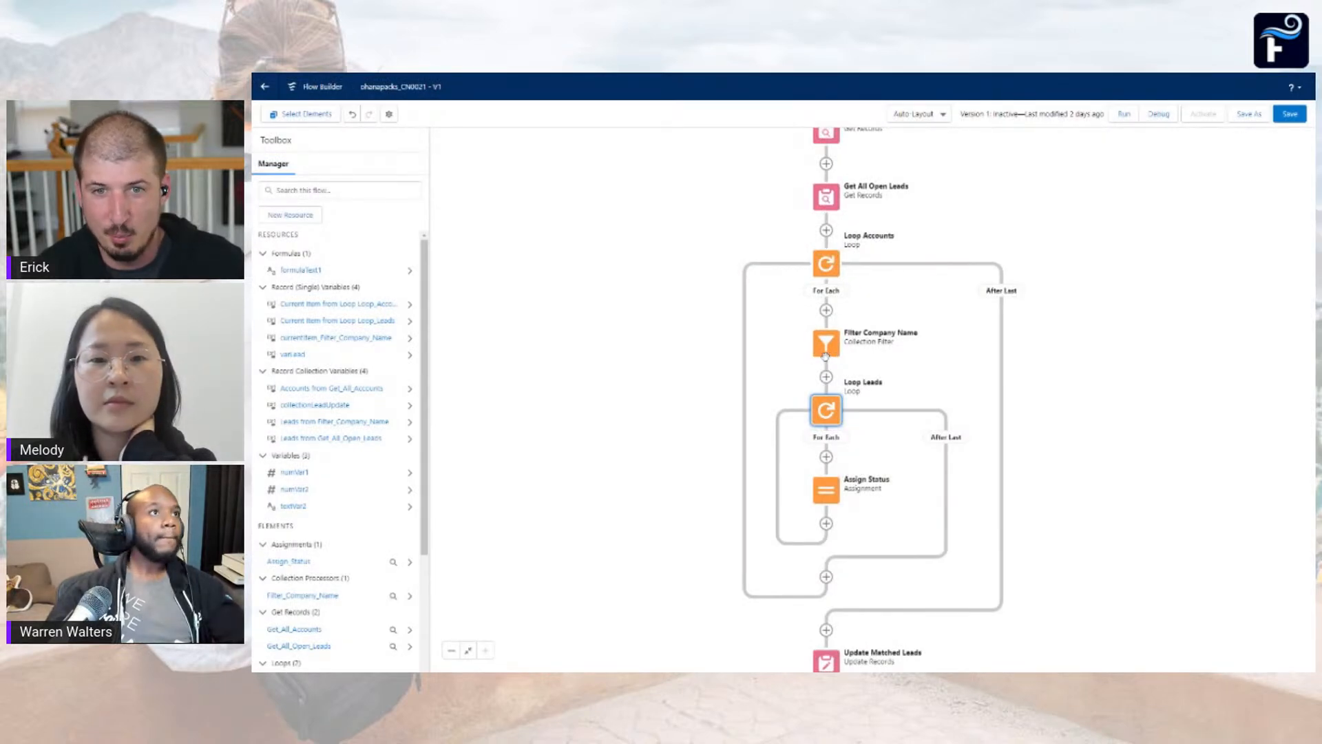
Set the Loop Leads collection variable to Leads from Filter_Company_Name and apply the change
click(827, 411)
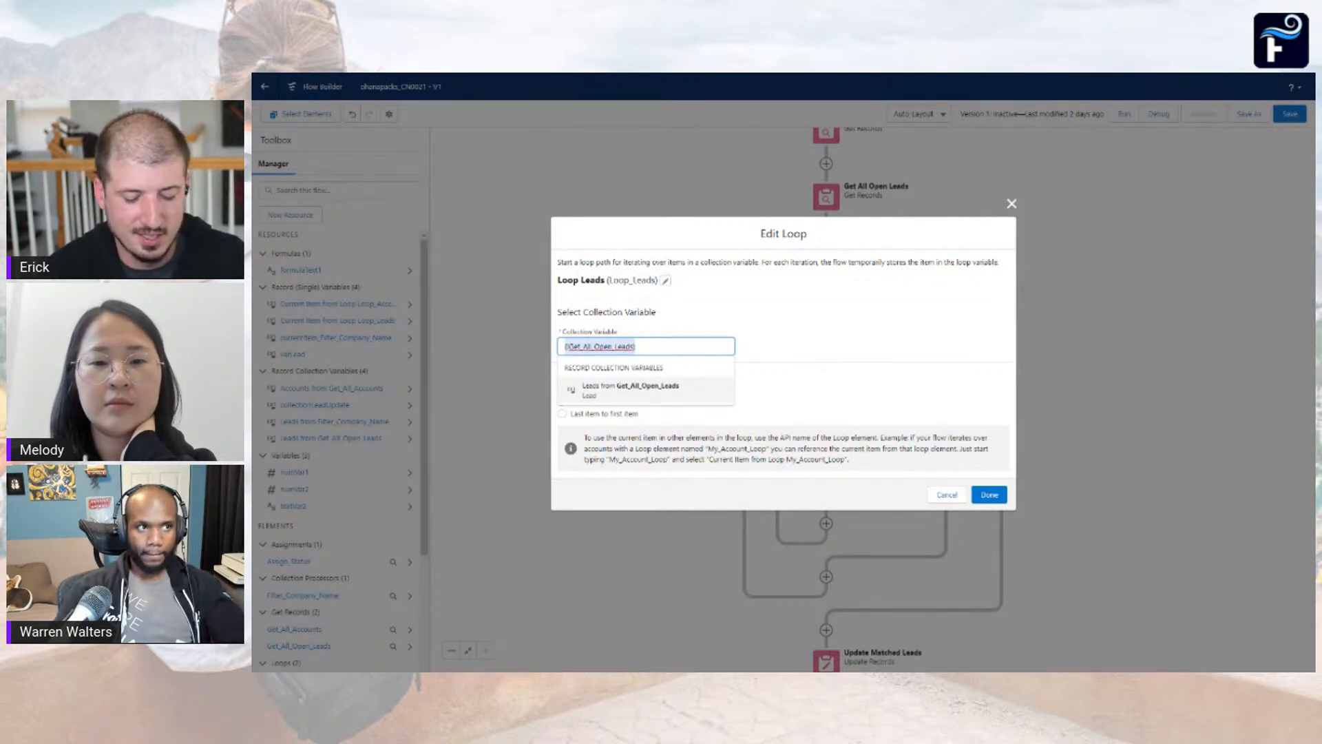
text(fil)
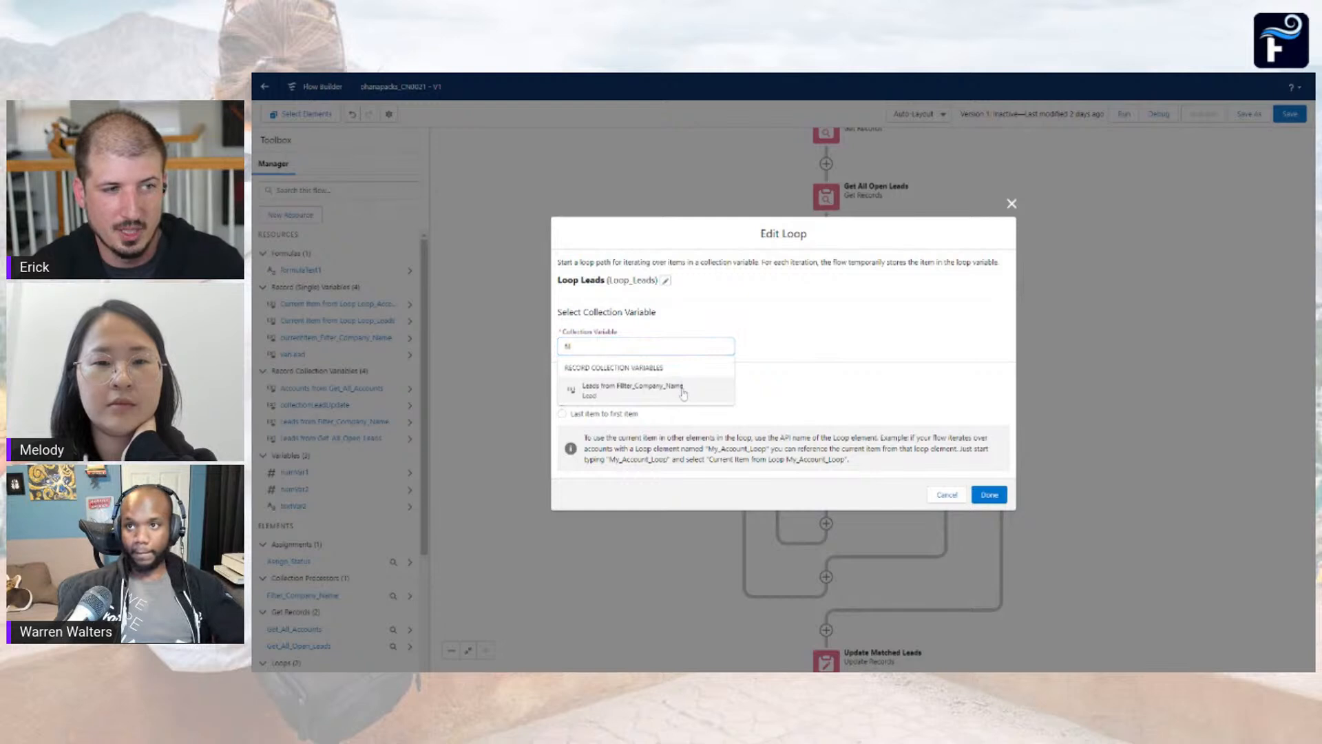
click(682, 391)
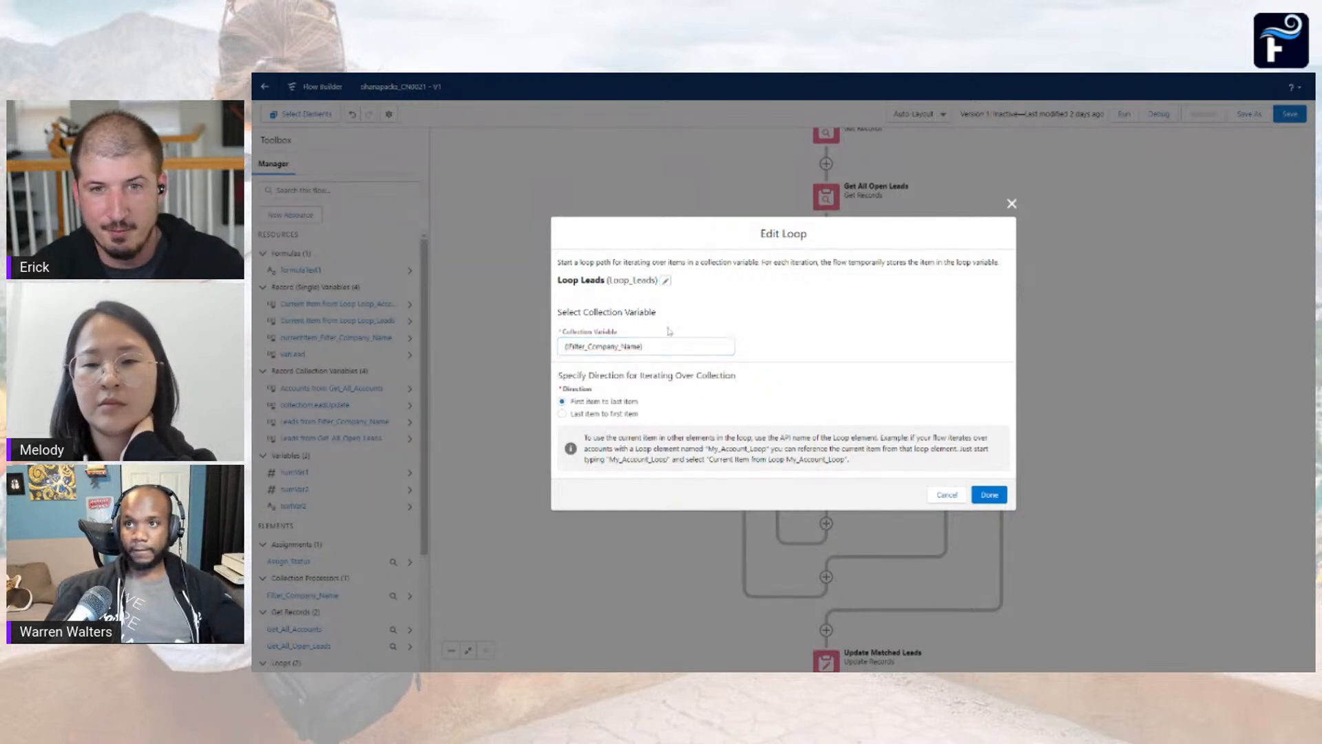
click(996, 495)
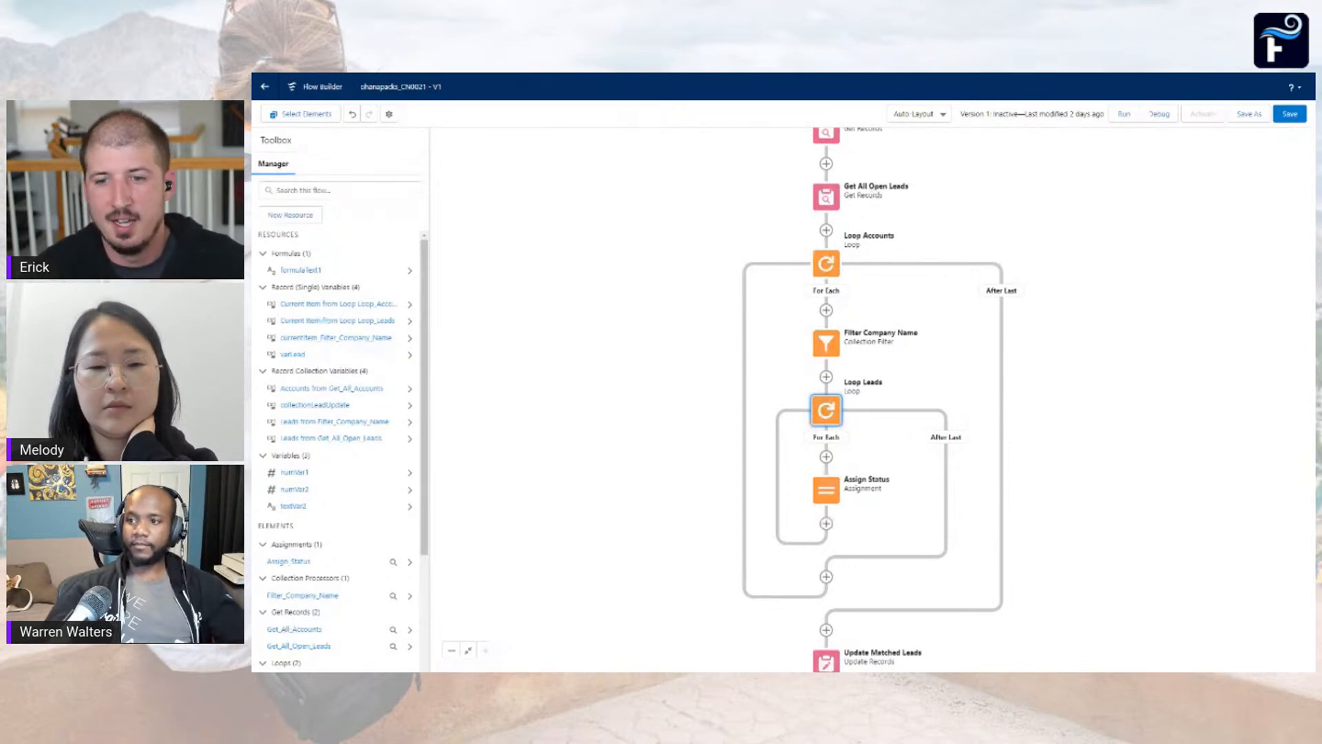
Examine the filter conditions and rating values of the Update Warm Leads and Update Hot Leads elements
drag(868, 500, 883, 378)
scroll(883, 378, down, 5)
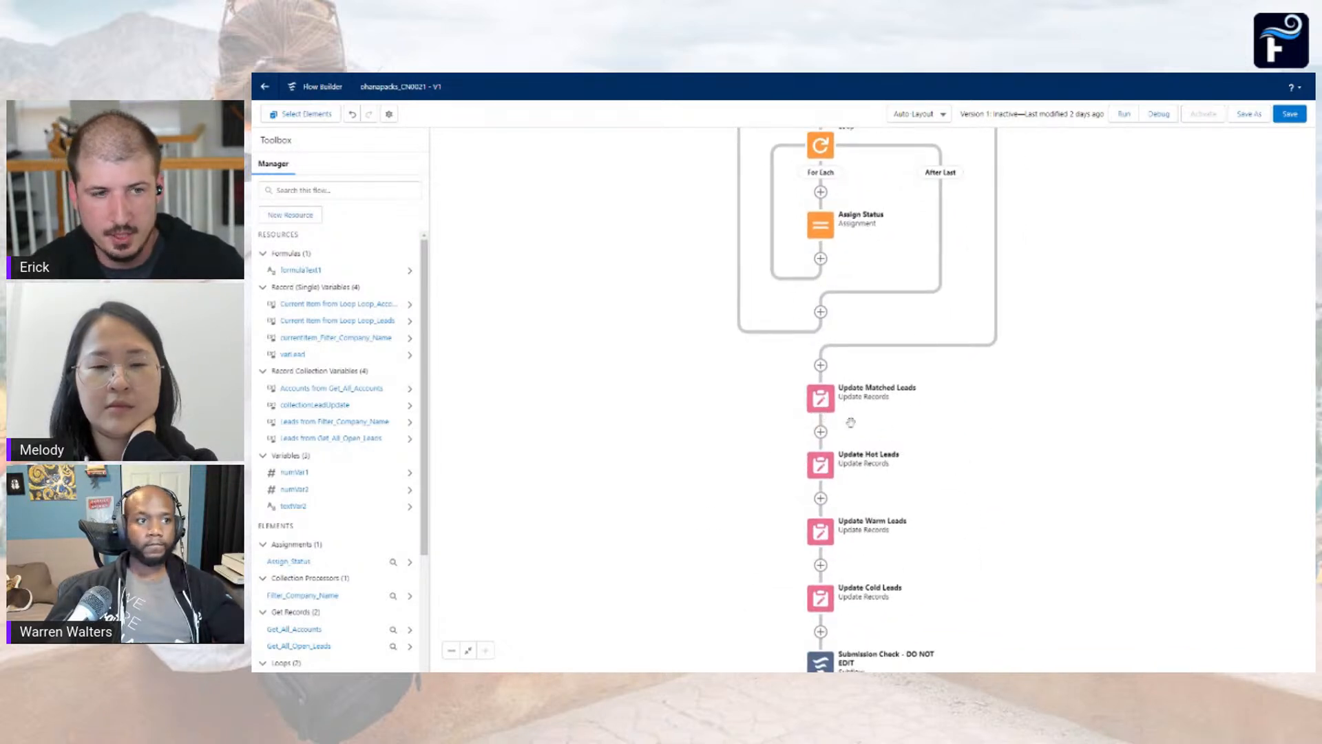
scroll(840, 421, down, 6)
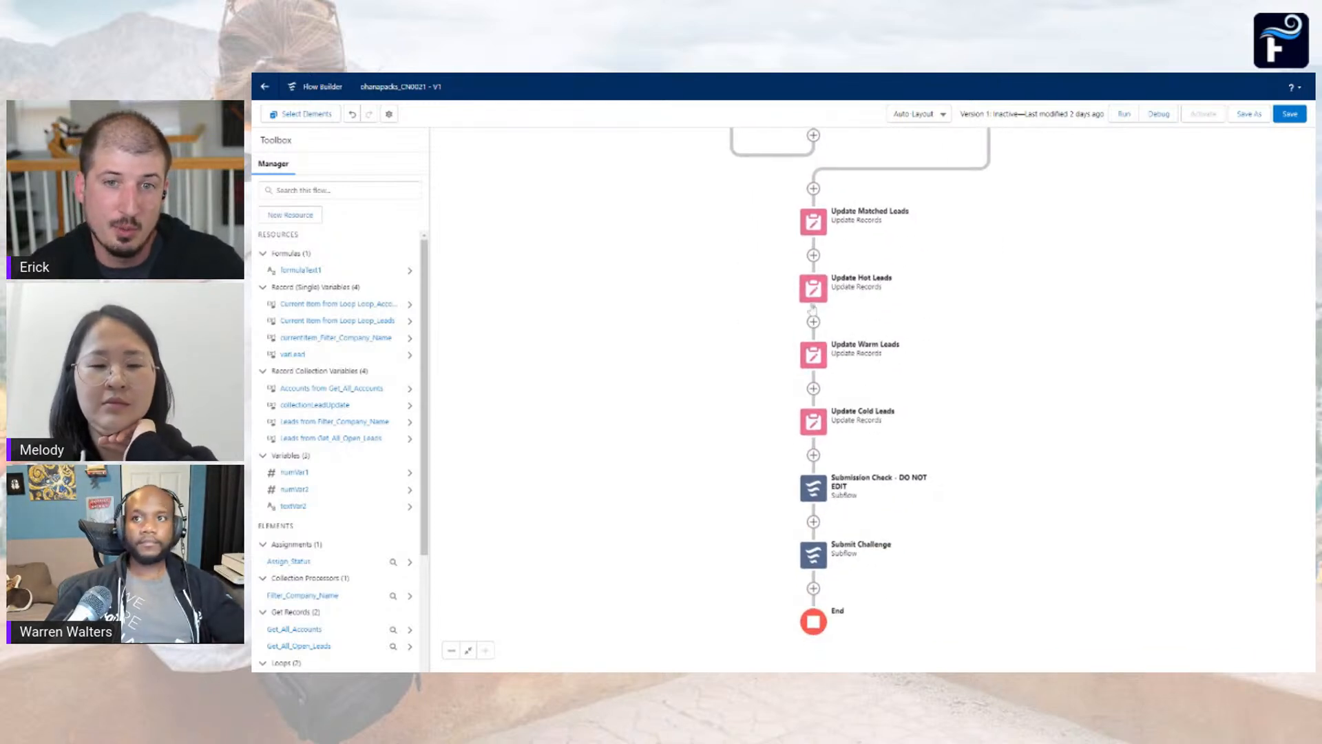
double_click(813, 355)
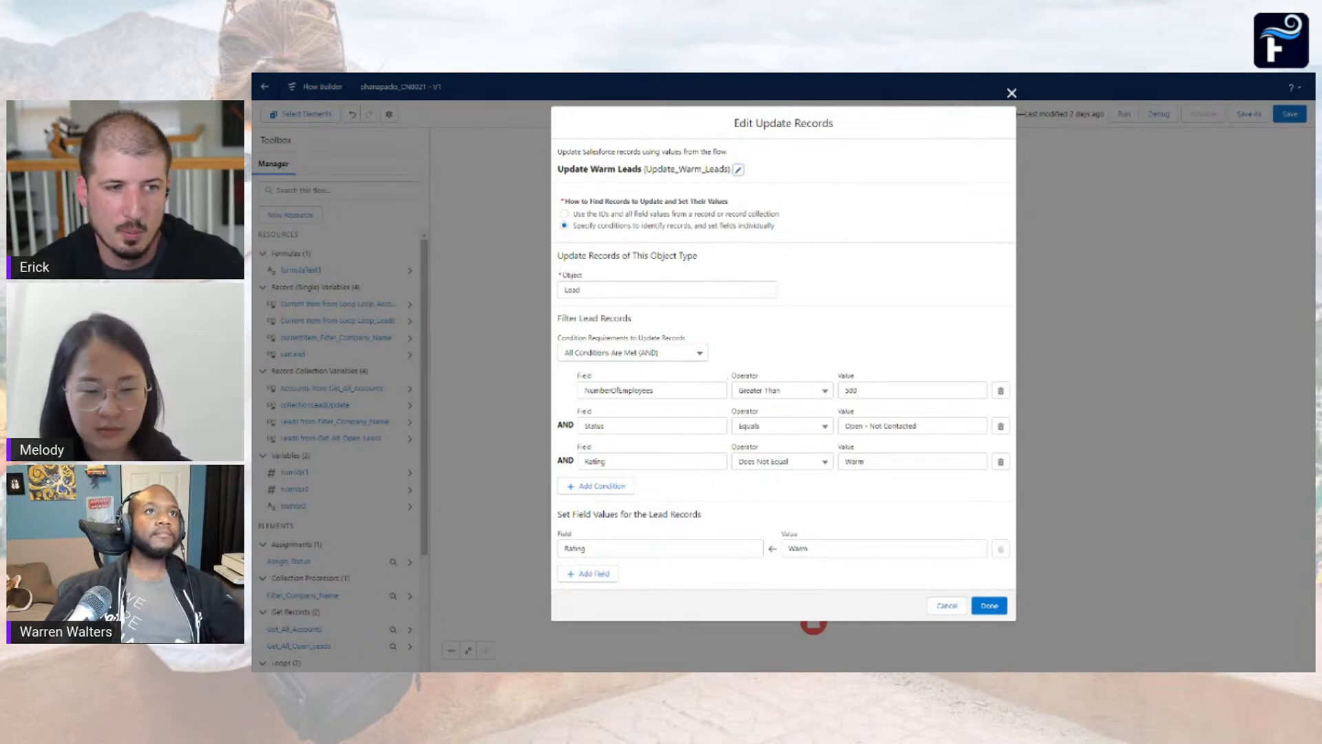
click(947, 606)
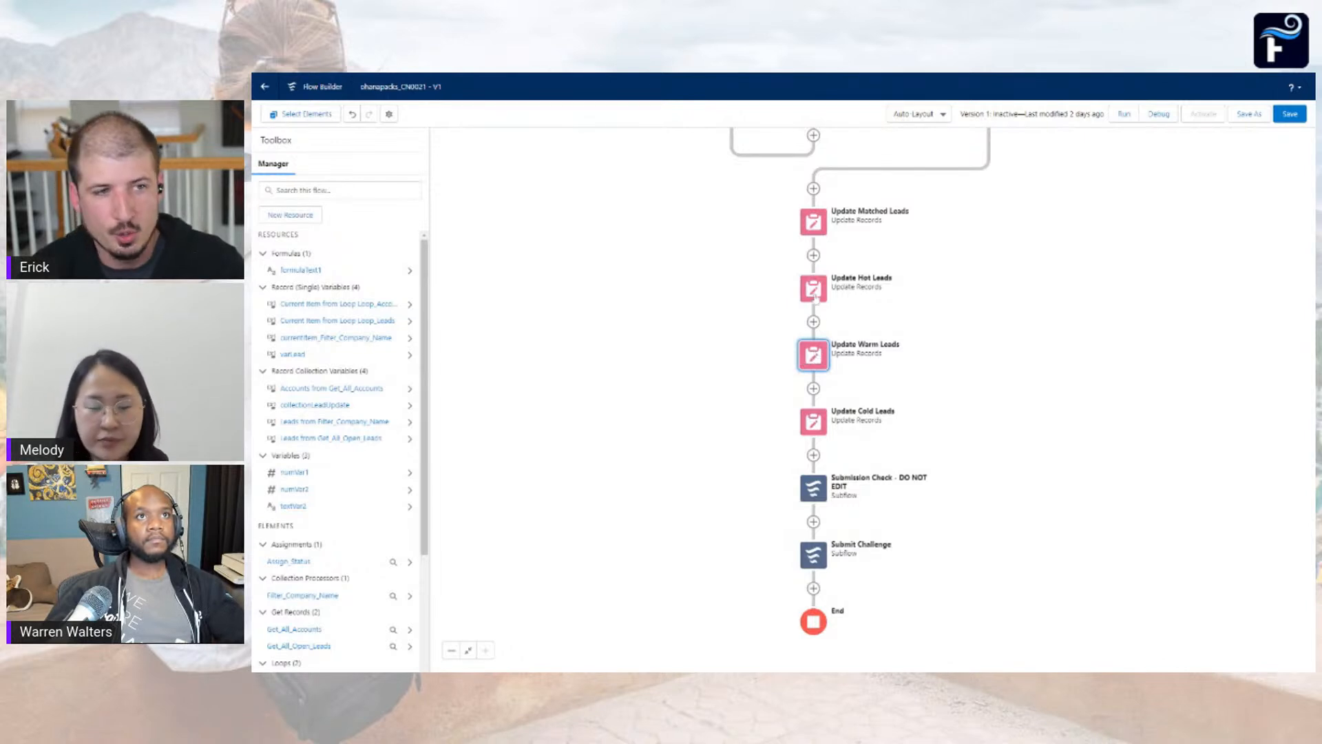
double_click(817, 295)
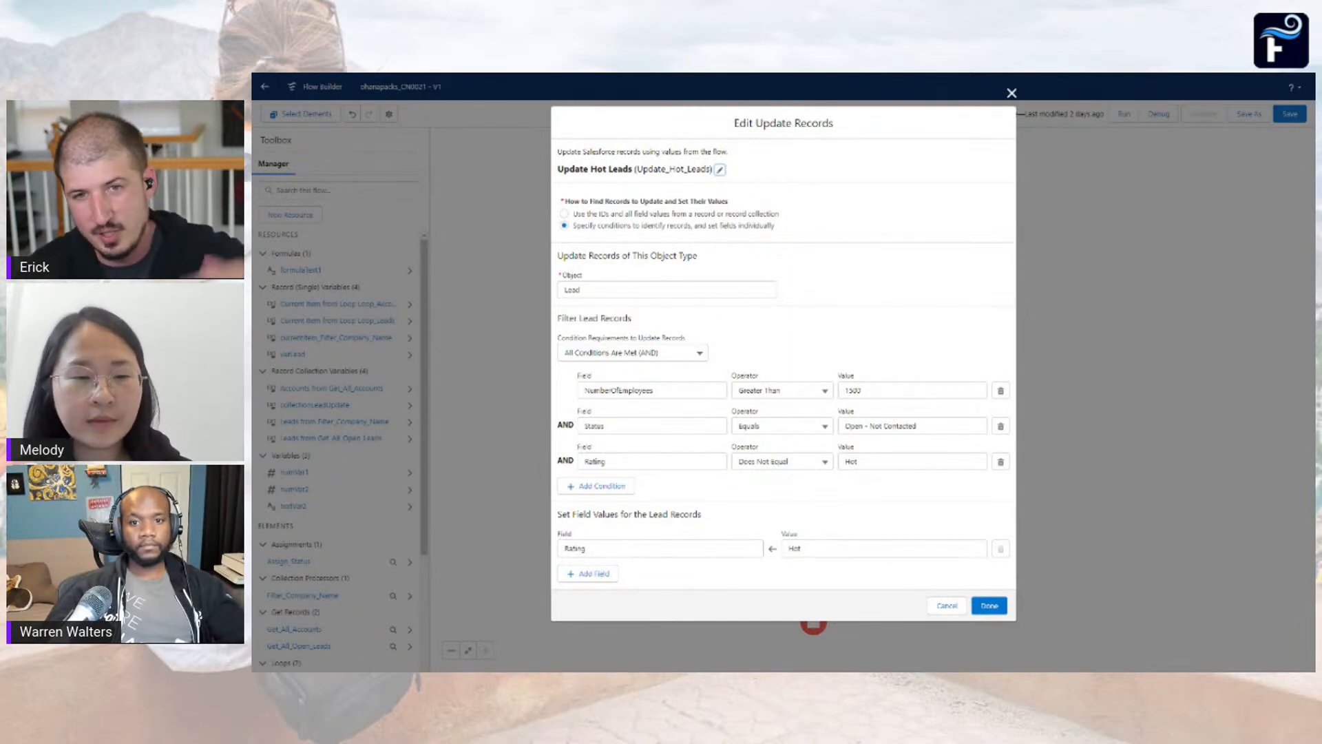
click(947, 605)
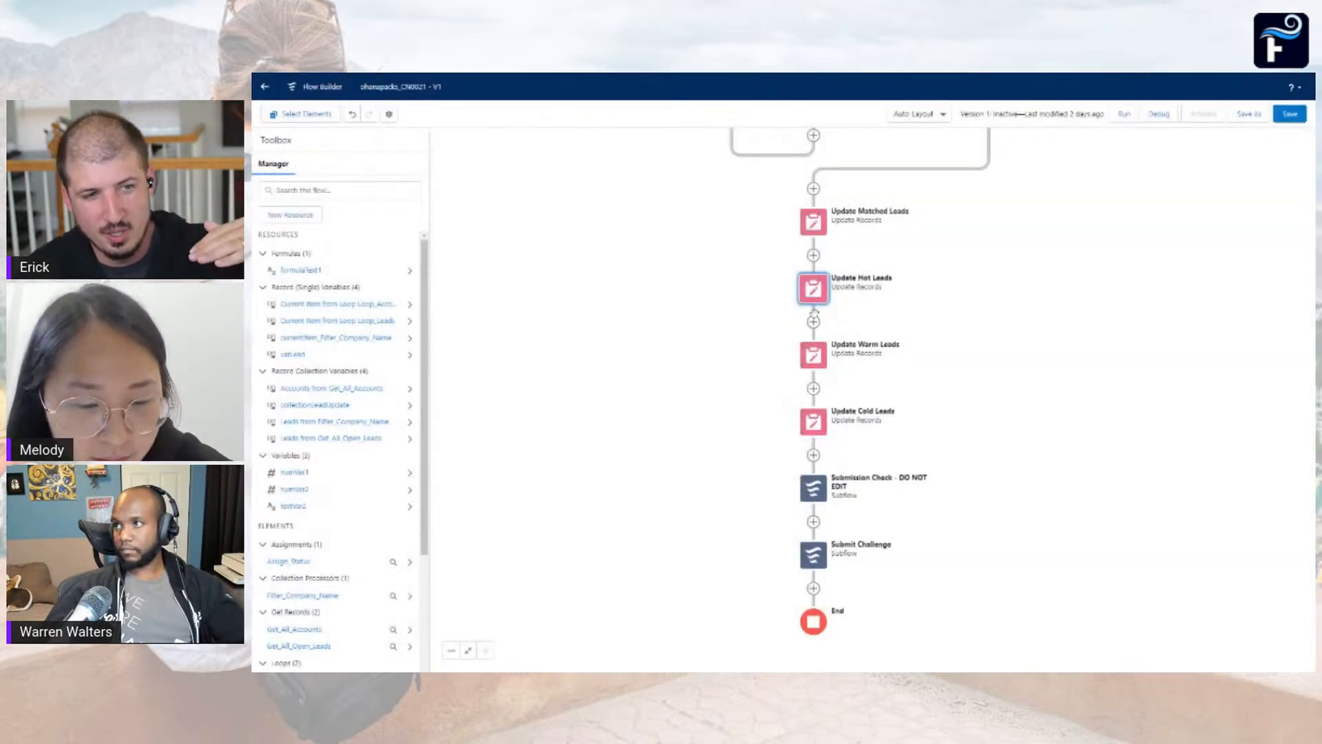